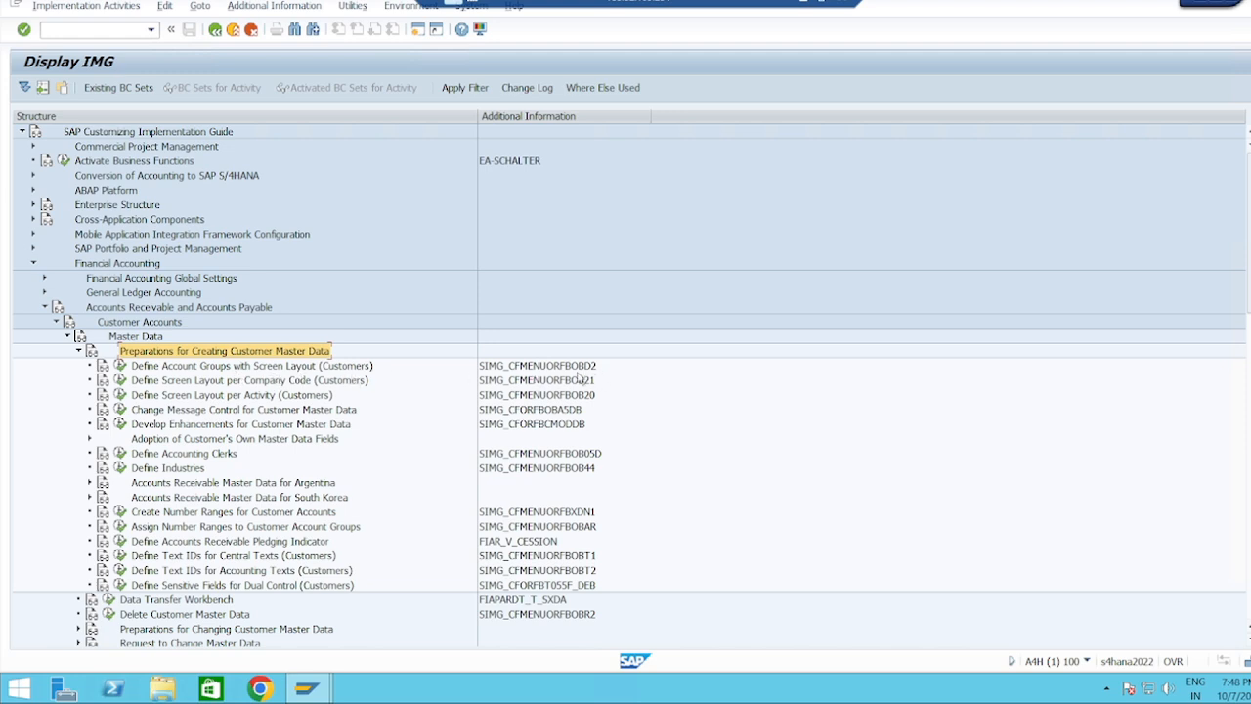
Define a new customer account group TG04 with the meaning "TG04 - Domestic Customer Grp".
{"action": "left_click", "coordinate": [120, 365]}
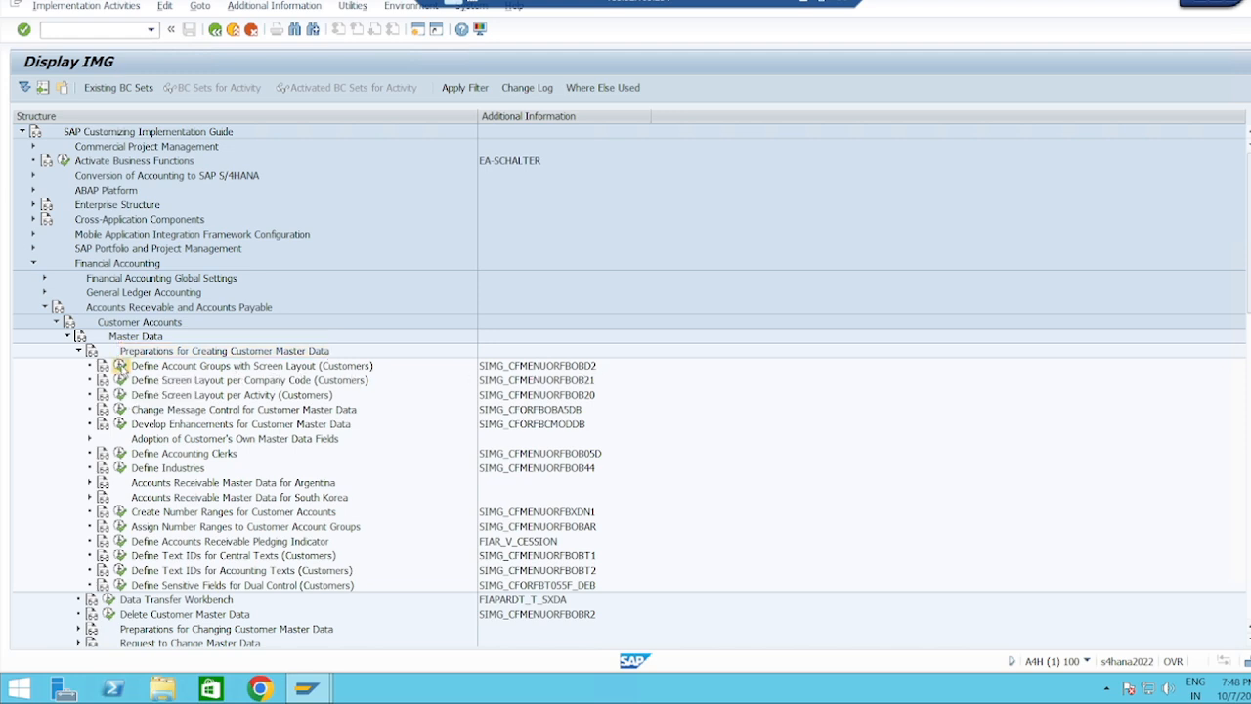
{"action": "left_click", "coordinate": [84, 88]}
{"action": "key", "text": "Caps_Lock"}
{"action": "type", "text": "TG0"}
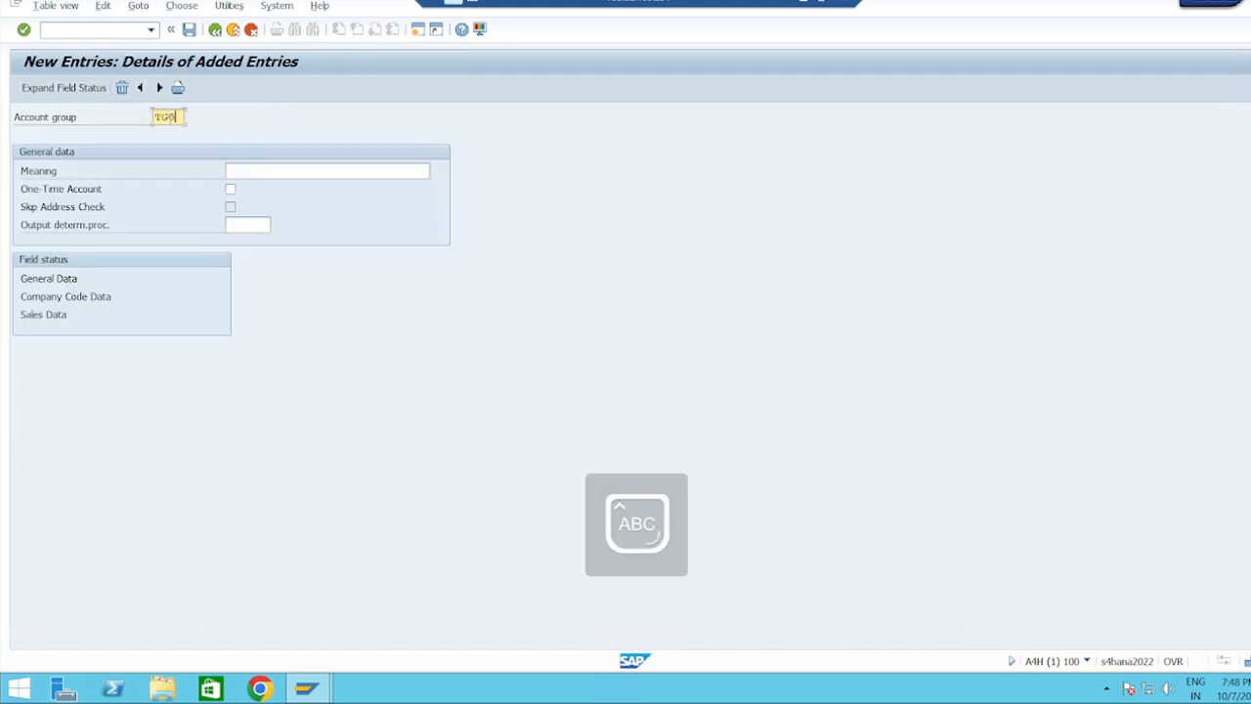
{"action": "type", "text": "4"}
{"action": "key", "text": "Tab"}
{"action": "type", "text": "TG04 - Domestic Customer Grp"}
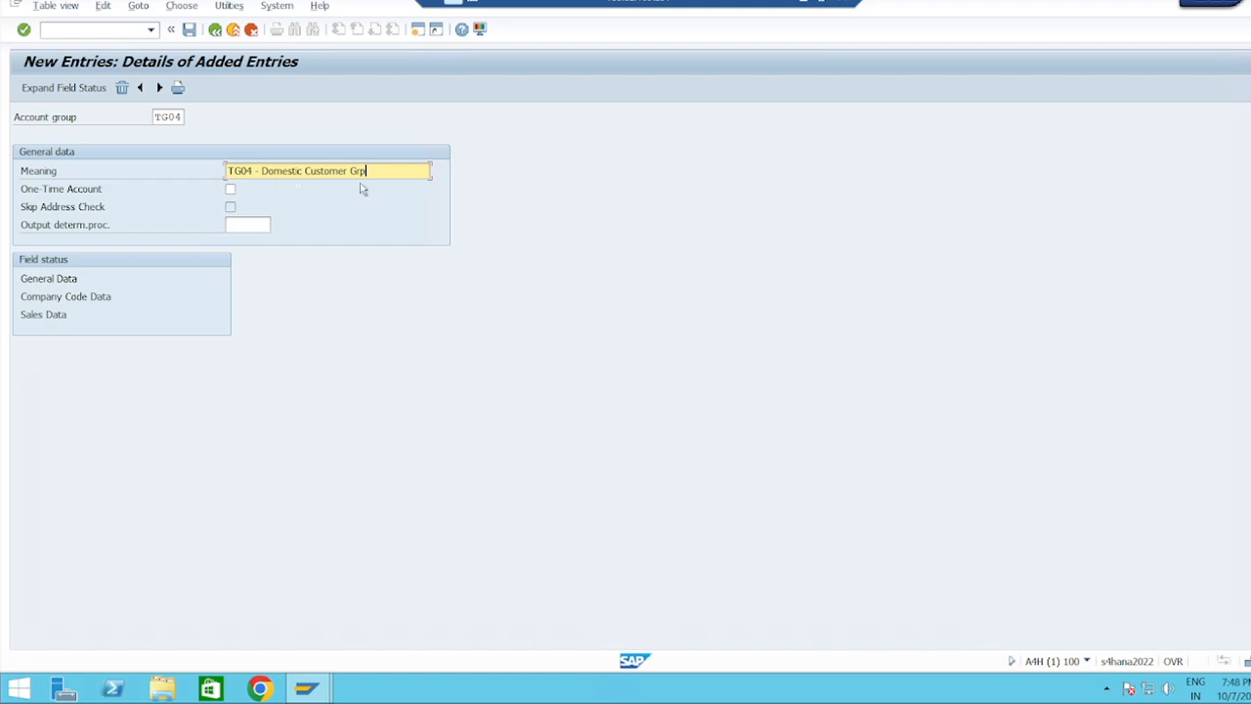
Make the reconciliation account a required entry in TG04's company code account management data, and save to customizing request A4HK900324.
{"action": "double_click", "coordinate": [65, 297]}
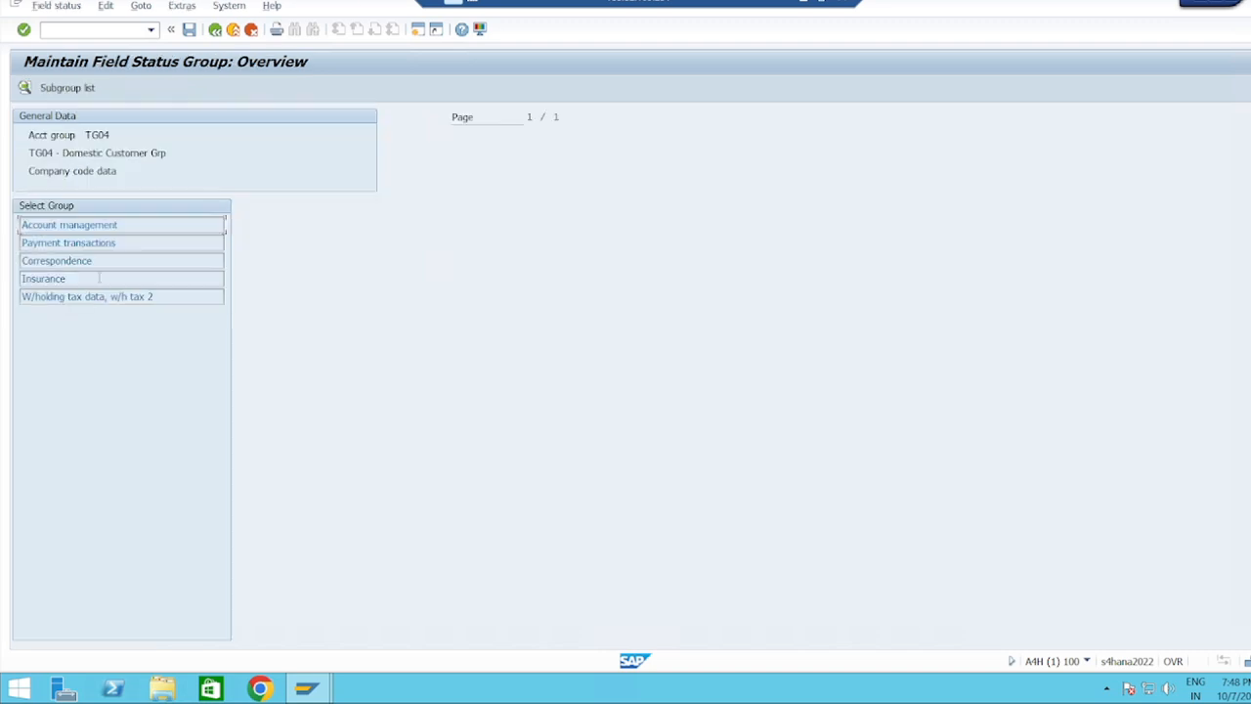
{"action": "double_click", "coordinate": [56, 225]}
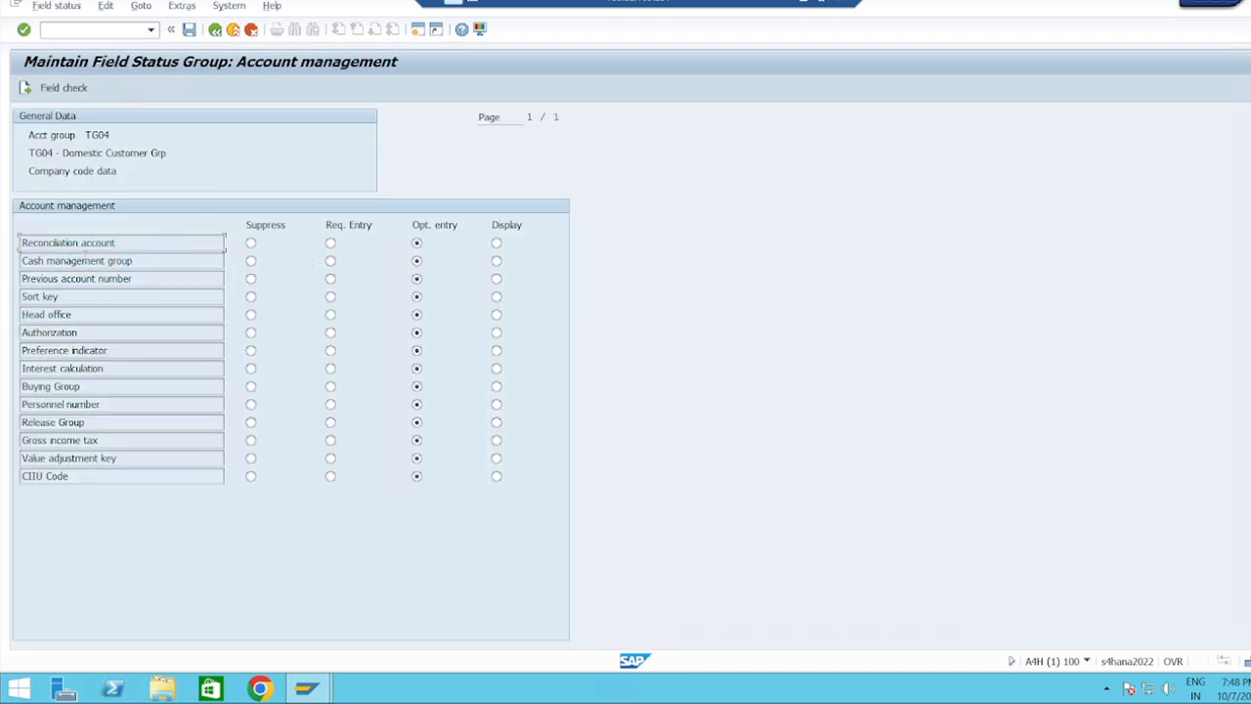
{"action": "left_click", "coordinate": [331, 244]}
{"action": "left_click", "coordinate": [190, 31]}
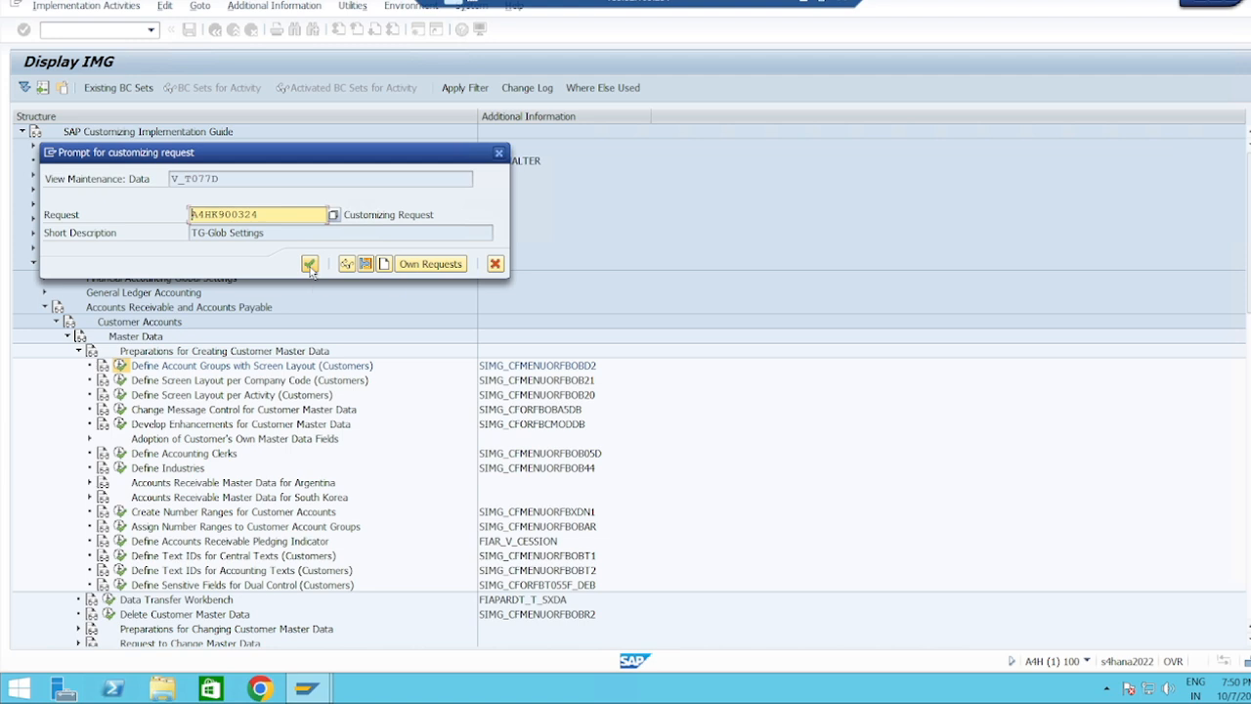
{"action": "left_click", "coordinate": [309, 265]}
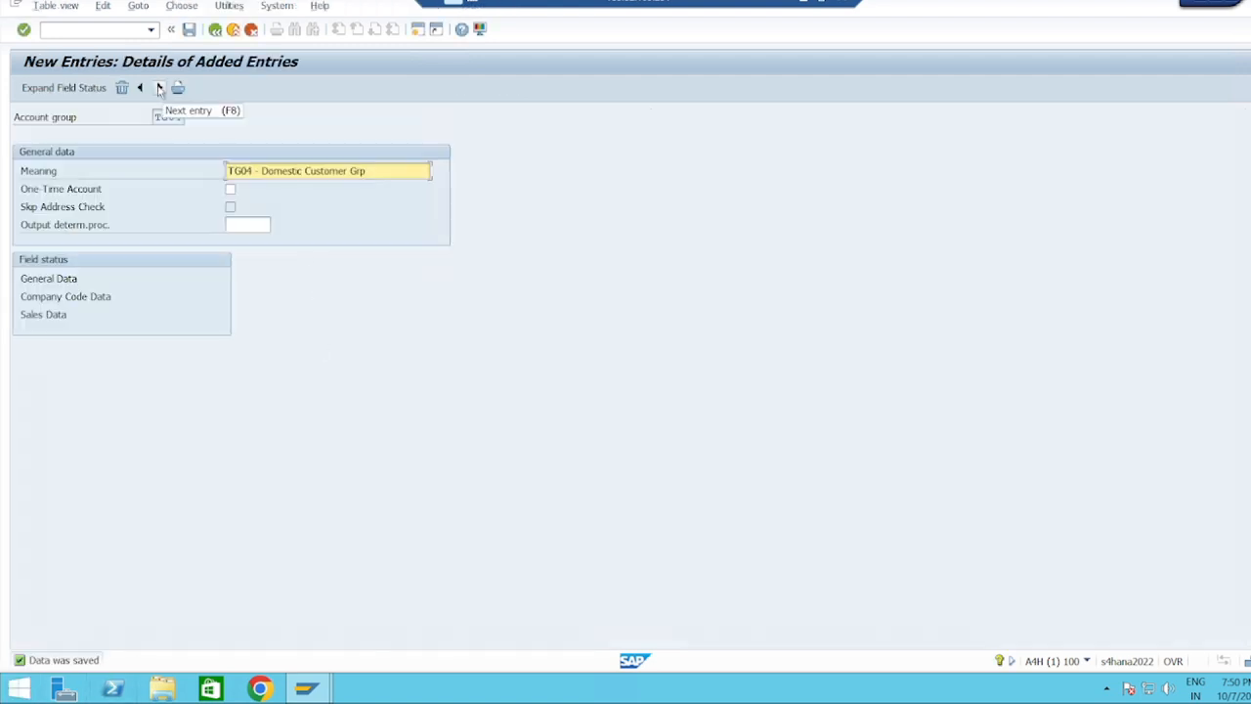
Add another customer account group TG05 with the meaning "TG05- Foreign Customer Grp".
{"action": "left_click", "coordinate": [158, 89]}
{"action": "left_click", "coordinate": [167, 119]}
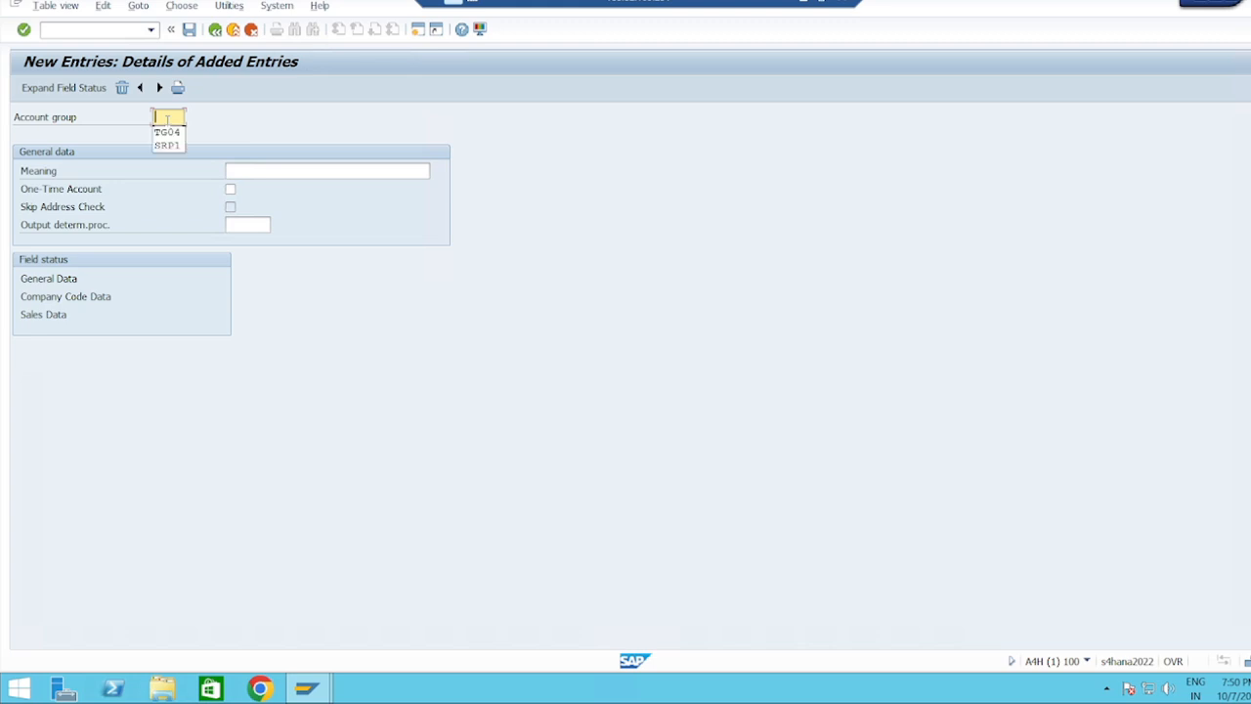
{"action": "left_click", "coordinate": [172, 134]}
{"action": "key", "text": "BackSpace"}
{"action": "type", "text": "5"}
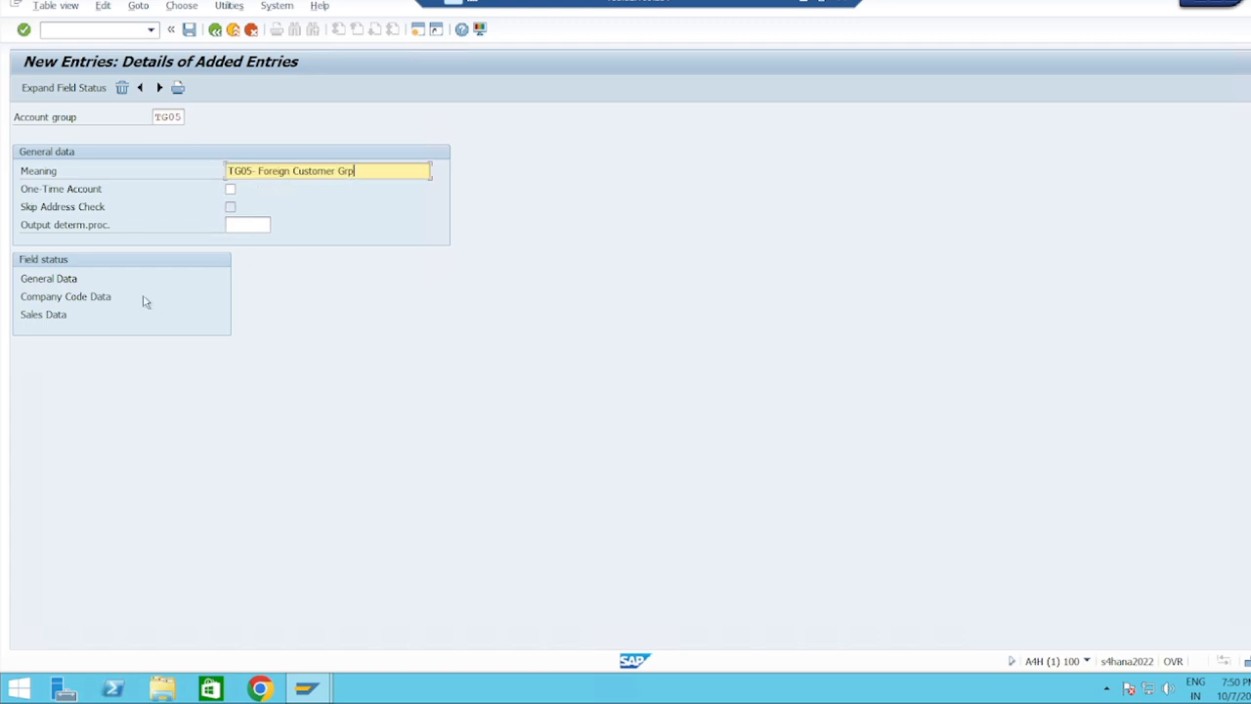
Make the reconciliation account a required entry in TG05's company code account management data, save, and leave the entry.
{"action": "double_click", "coordinate": [55, 297]}
{"action": "double_click", "coordinate": [147, 222]}
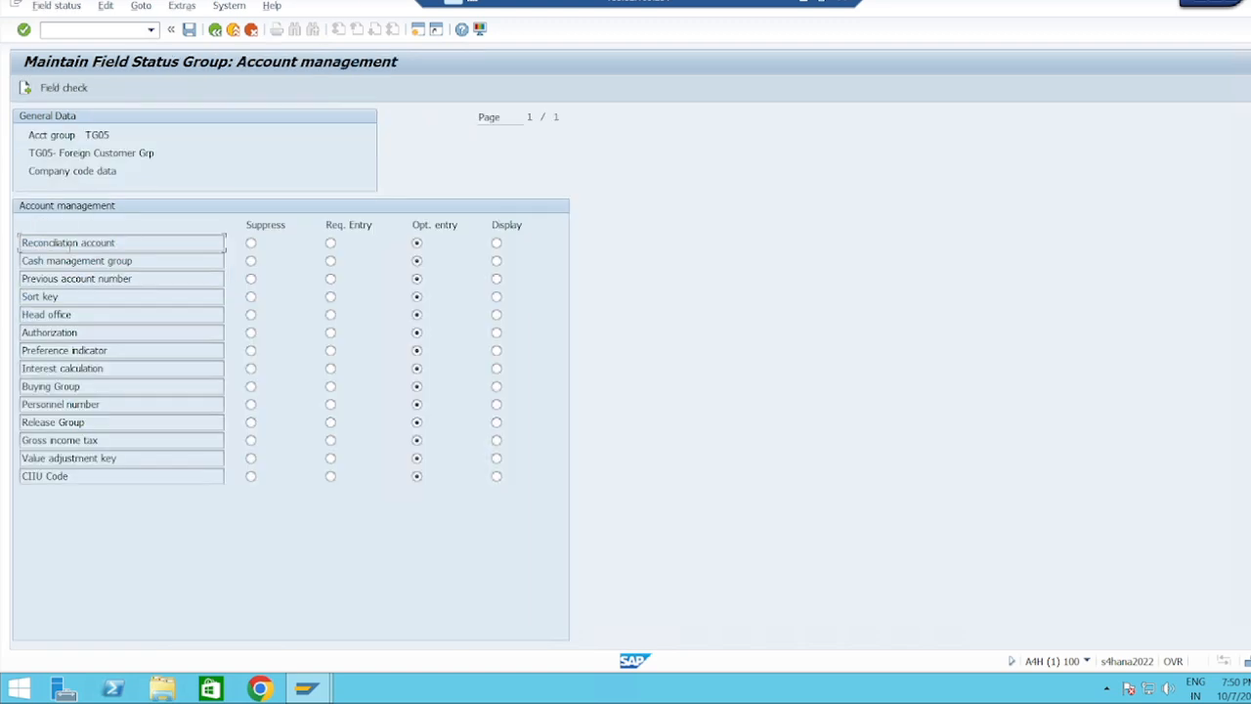
{"action": "left_click", "coordinate": [332, 243]}
{"action": "key", "text": "Return"}
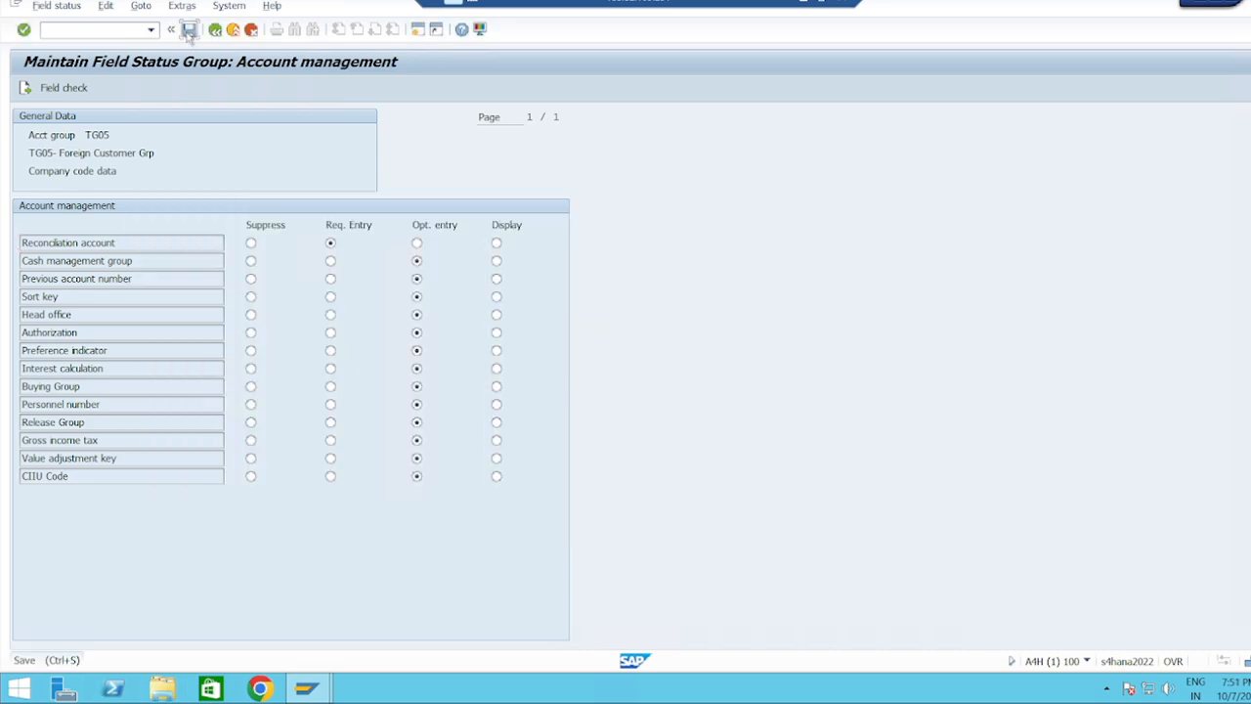
{"action": "left_click", "coordinate": [189, 30]}
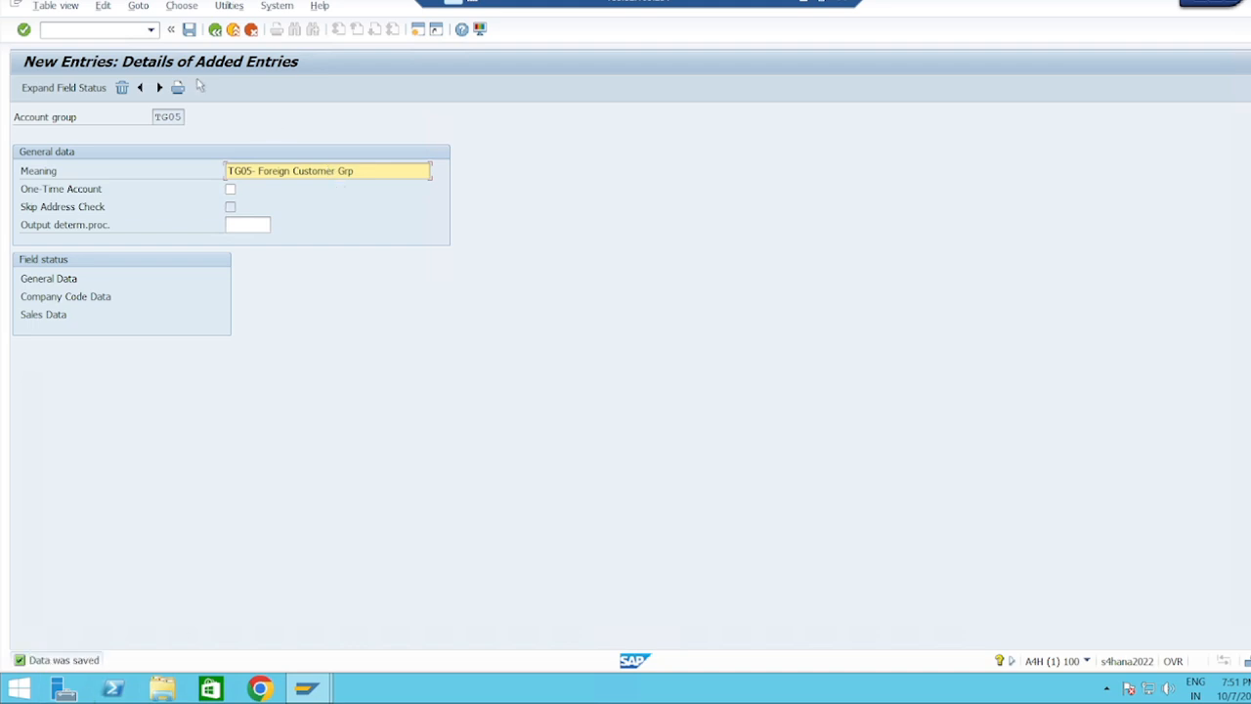
{"action": "left_click", "coordinate": [214, 30]}
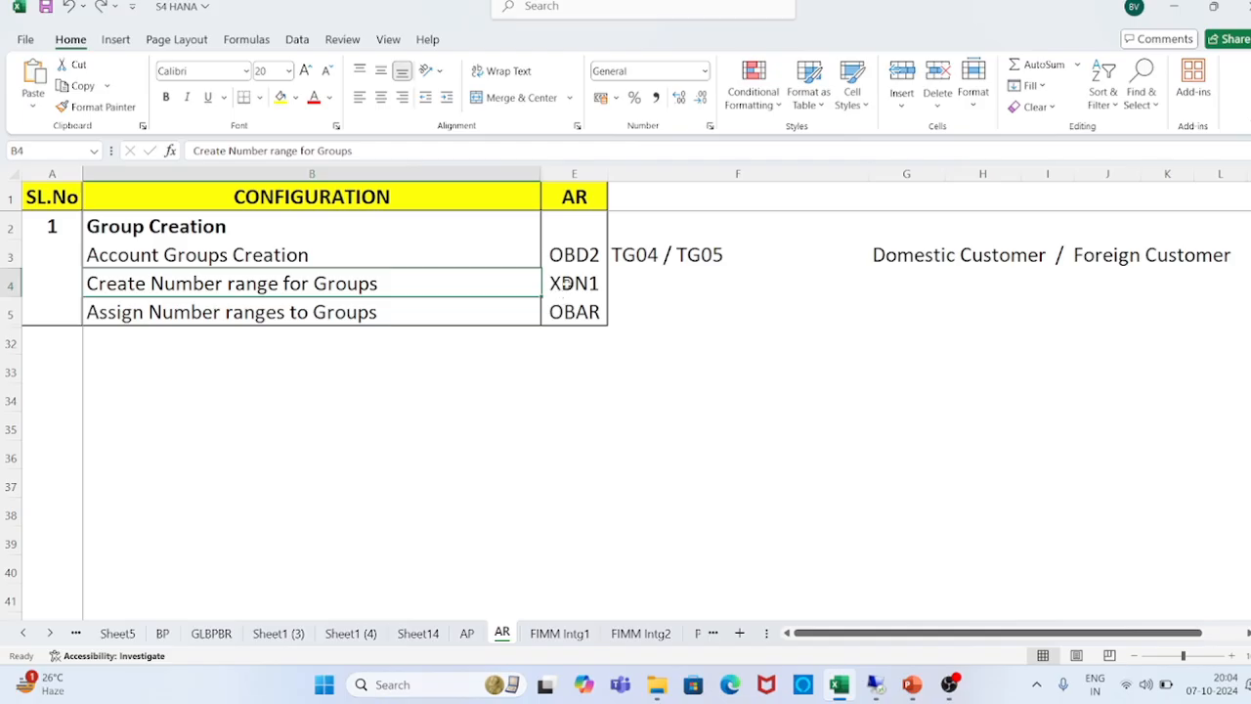
Switch from the Excel configuration list to SAP, open the SAP Reference IMG through transaction spro, and expand Financial Accounting.
{"action": "left_click", "coordinate": [568, 283]}
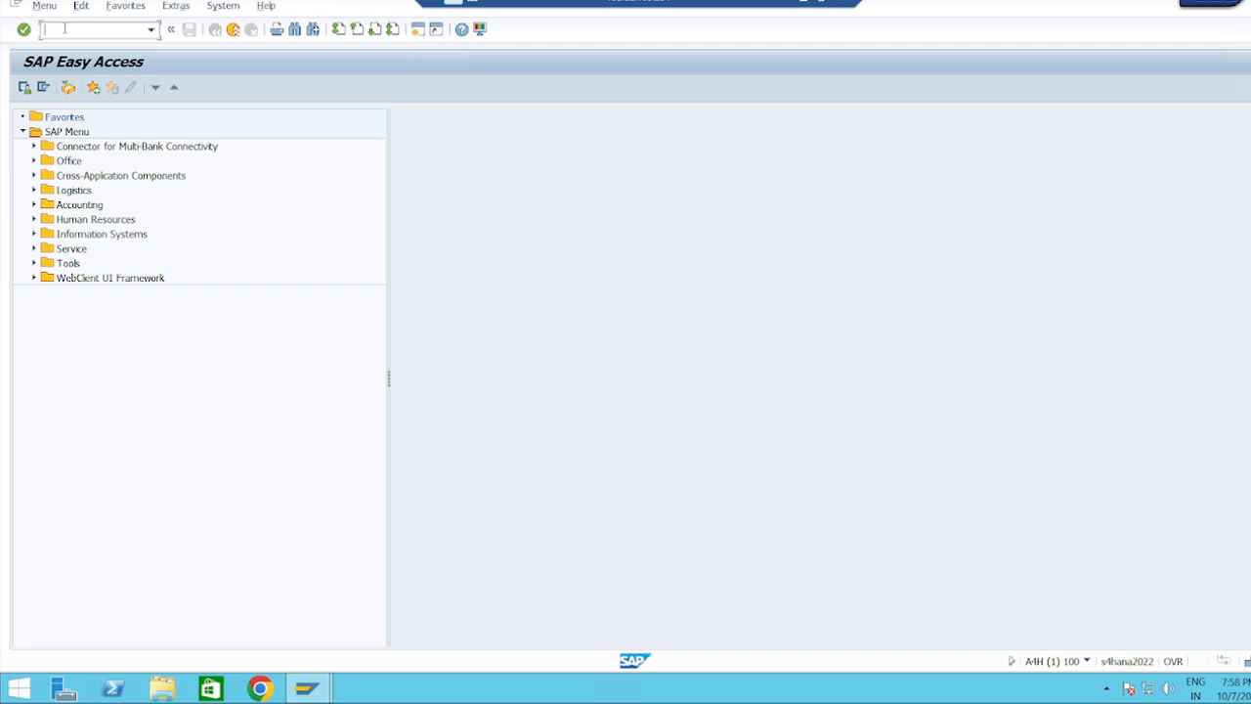
{"action": "type", "text": "spro"}
{"action": "key", "text": "Return"}
{"action": "left_click", "coordinate": [54, 87]}
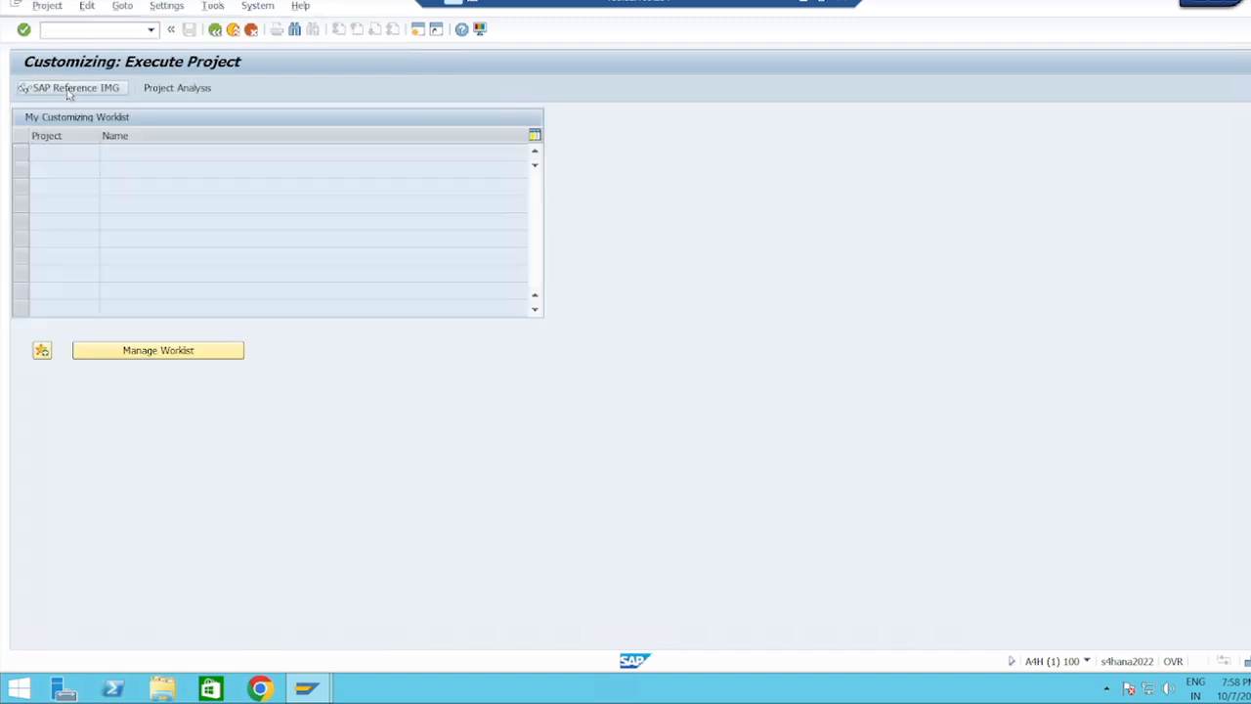
{"action": "left_click", "coordinate": [108, 262]}
{"action": "left_click", "coordinate": [33, 263]}
Expand Accounts Receivable and Accounts Payable, Customer Accounts and Master Data down to Preparations for Creating Customer Master Data.
{"action": "left_click", "coordinate": [103, 307]}
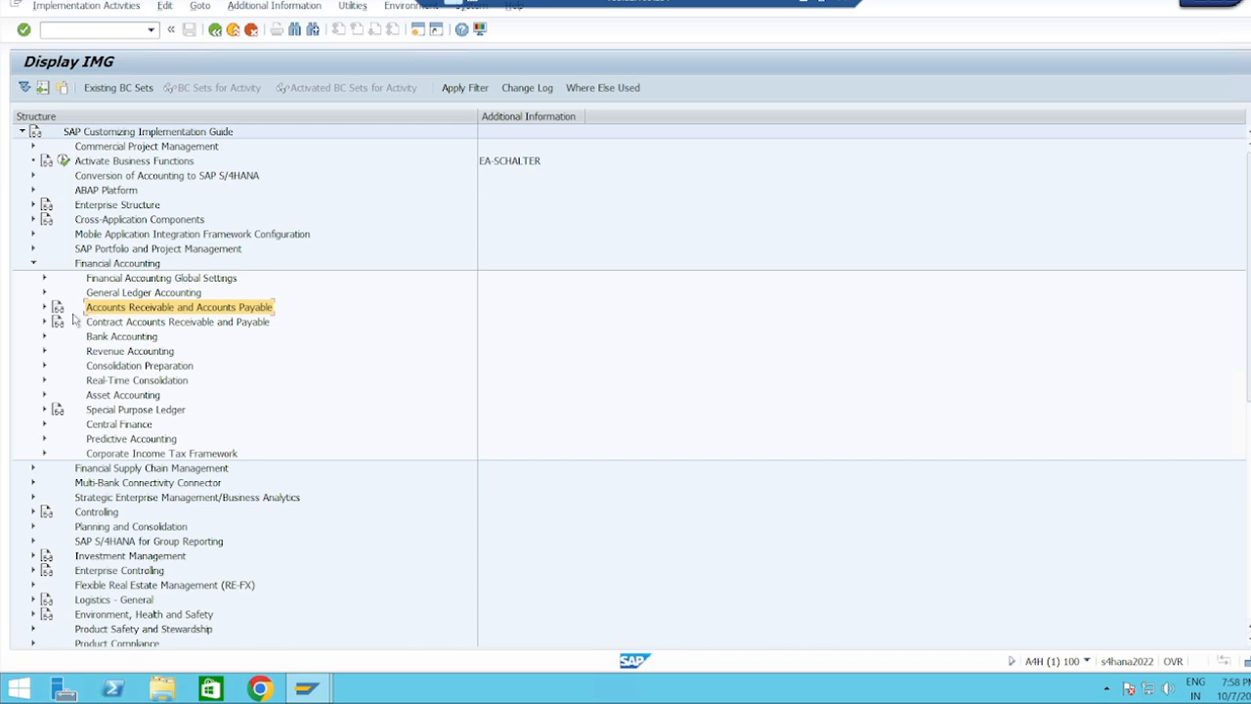
{"action": "left_click", "coordinate": [44, 307]}
{"action": "left_click", "coordinate": [67, 323]}
{"action": "left_click", "coordinate": [56, 322]}
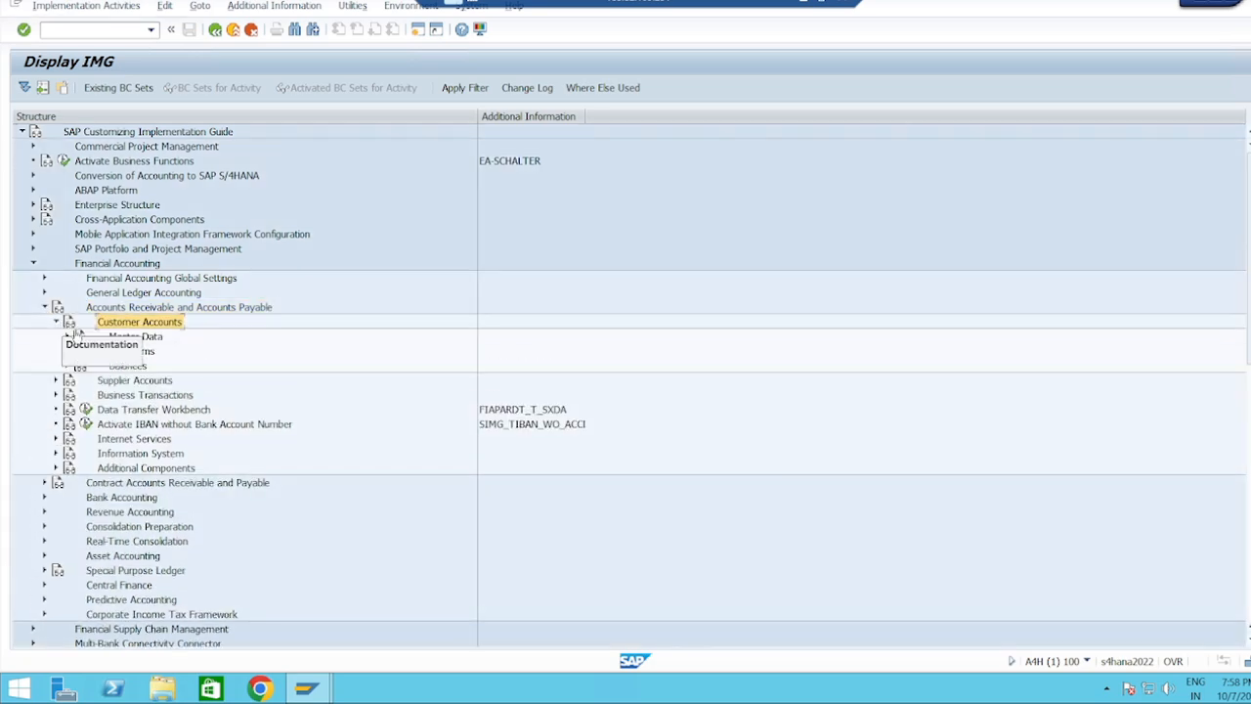
{"action": "left_click", "coordinate": [124, 337]}
{"action": "left_click", "coordinate": [67, 337]}
{"action": "left_click", "coordinate": [107, 351]}
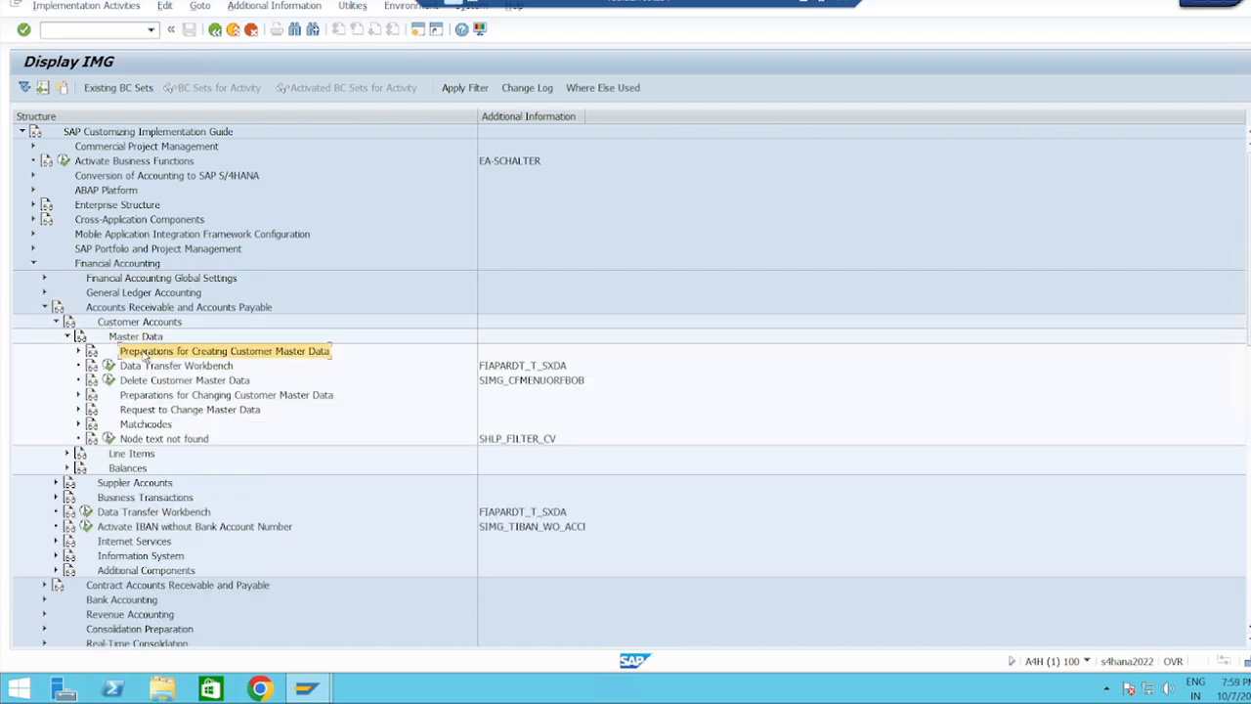
{"action": "left_click", "coordinate": [78, 351]}
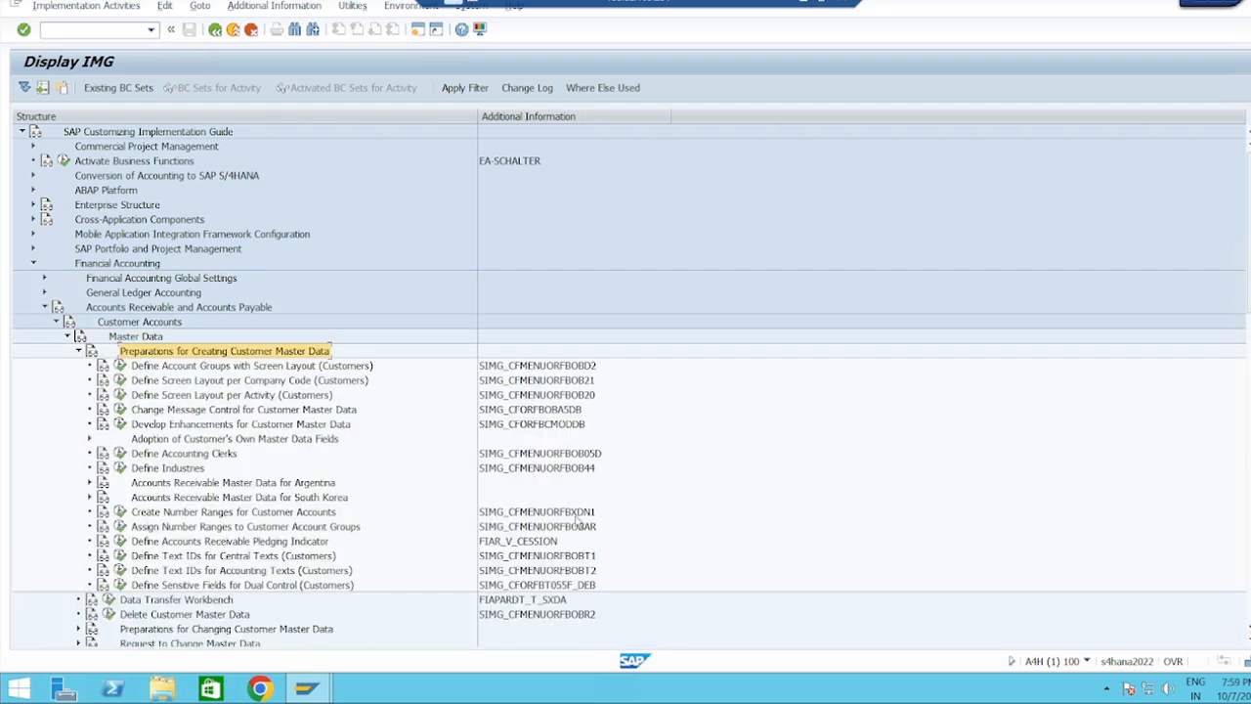
{"action": "left_click", "coordinate": [119, 511]}
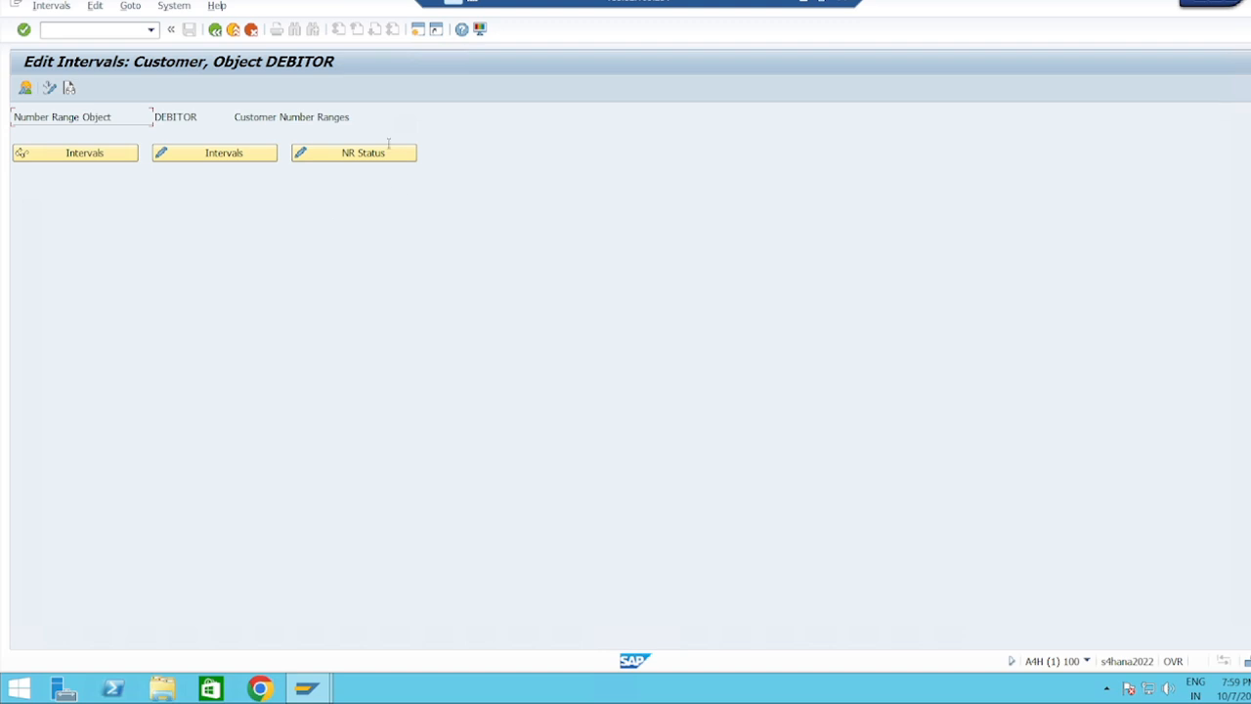
{"action": "left_click", "coordinate": [209, 159]}
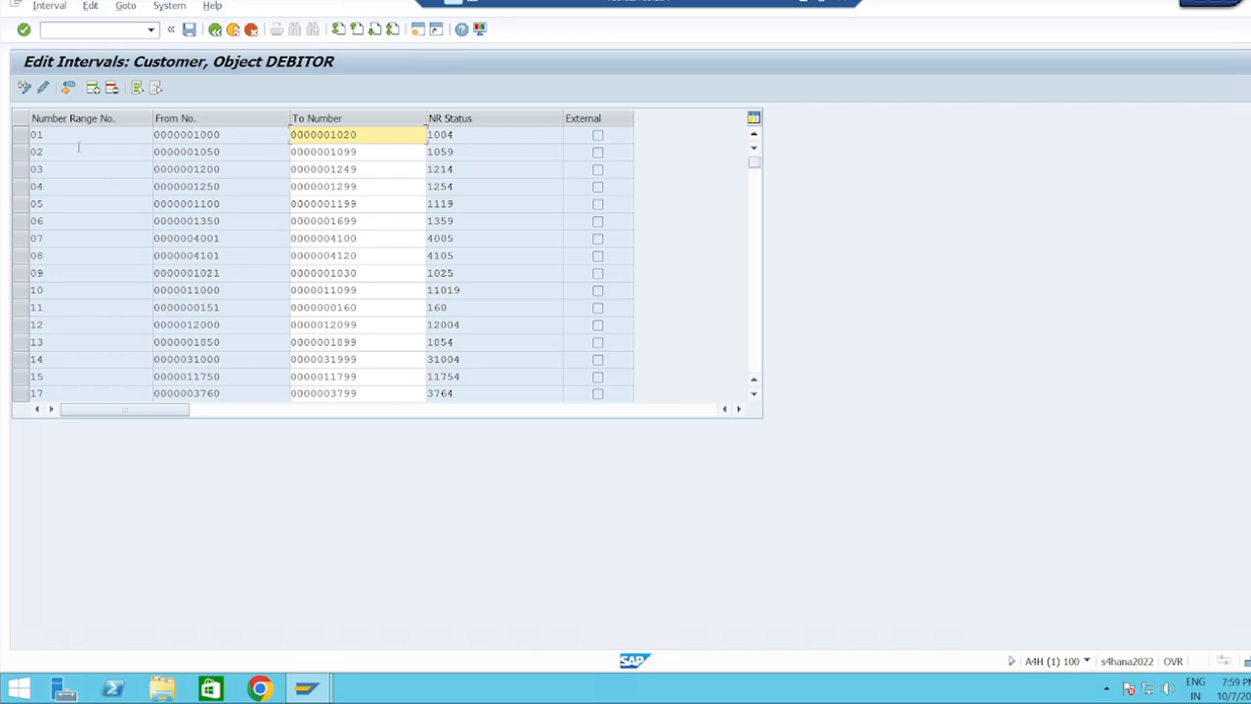
{"action": "left_click", "coordinate": [69, 90]}
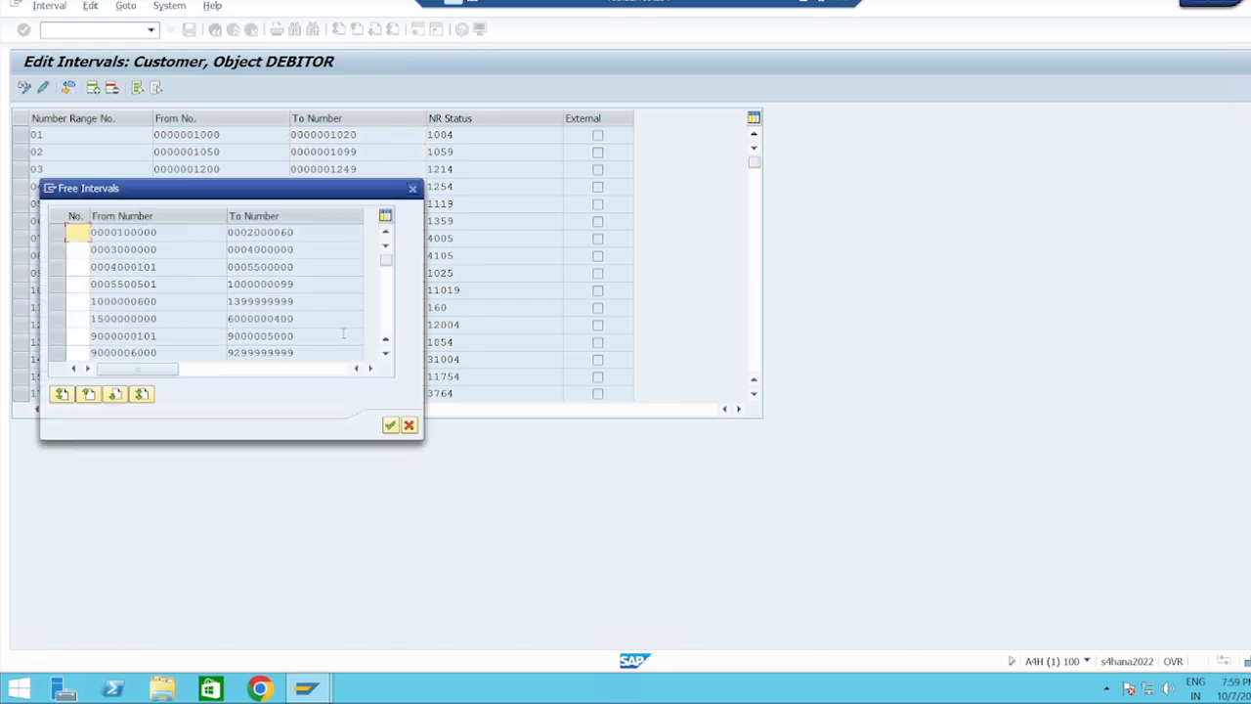
{"action": "scroll", "coordinate": [326, 310], "scroll_direction": "down", "scroll_amount": 3}
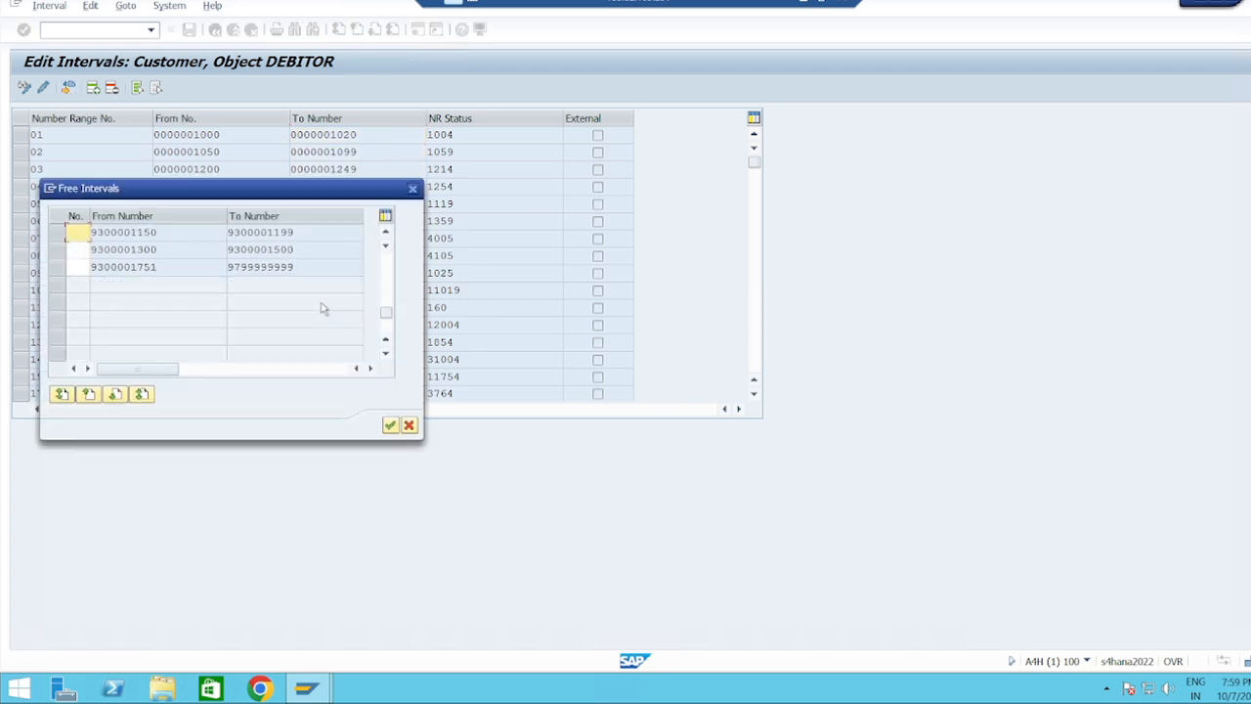
{"action": "scroll", "coordinate": [176, 280], "scroll_direction": "up", "scroll_amount": 1}
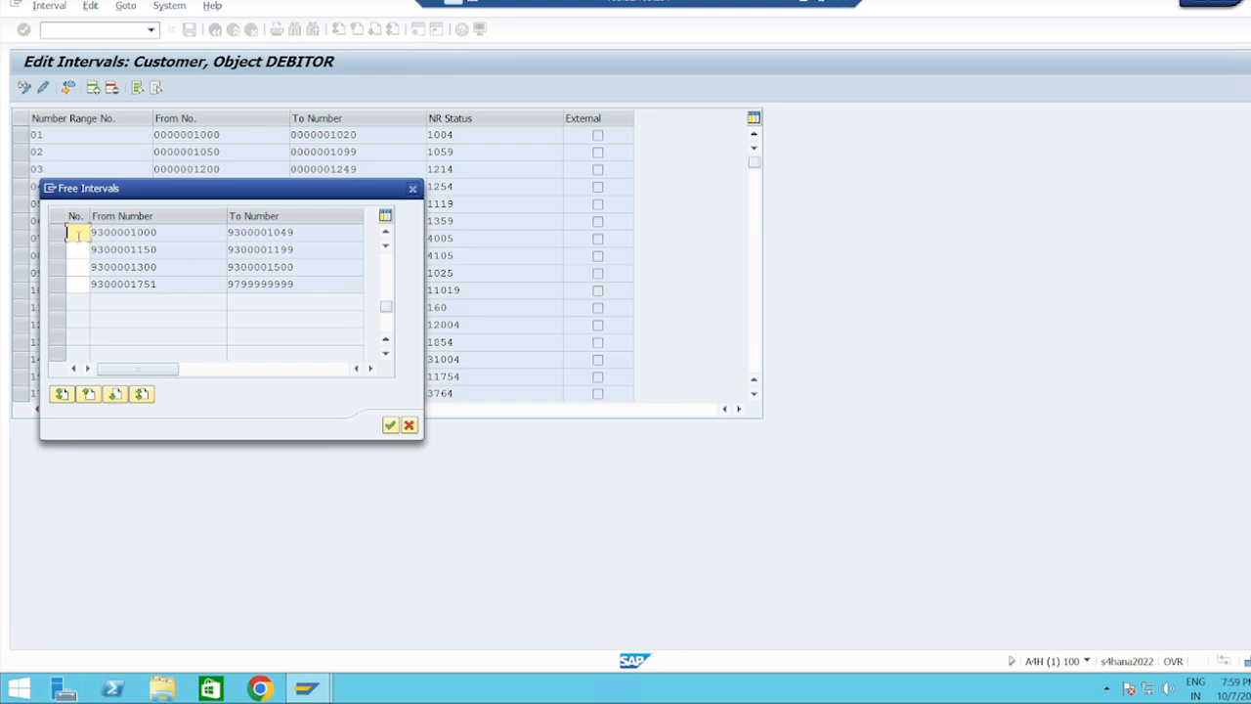
{"action": "key", "text": "Caps_Lock"}
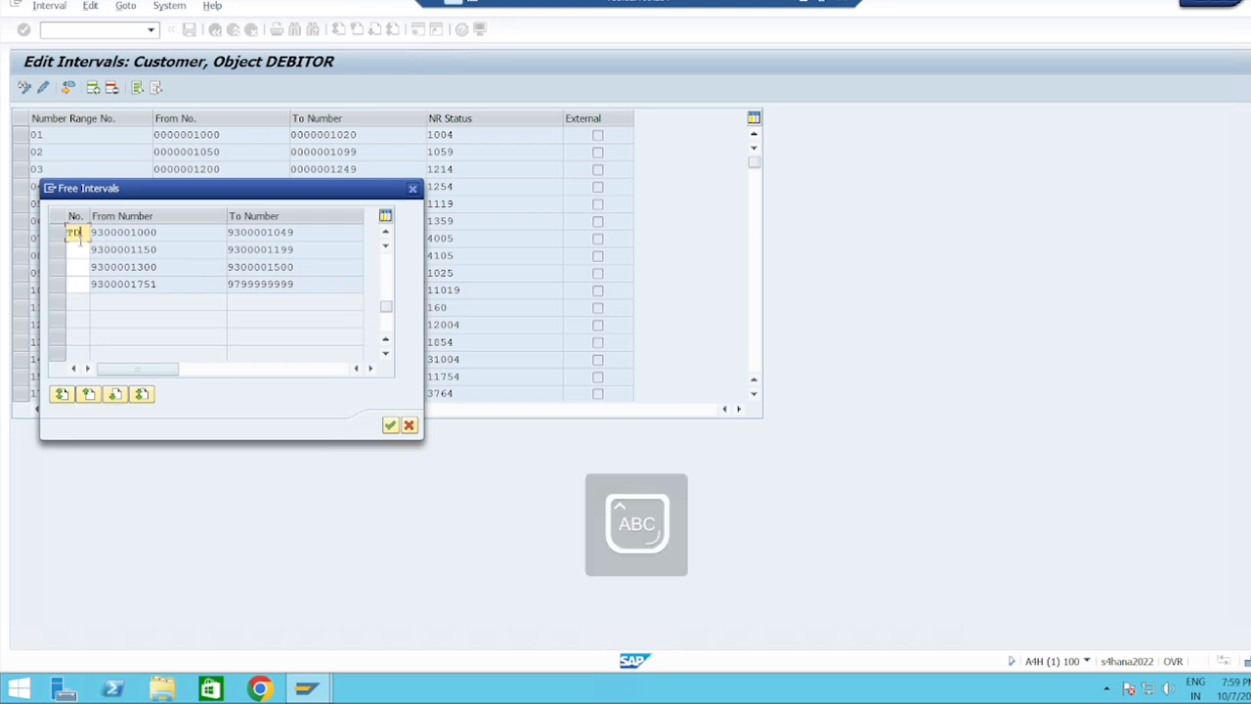
{"action": "left_click", "coordinate": [70, 249]}
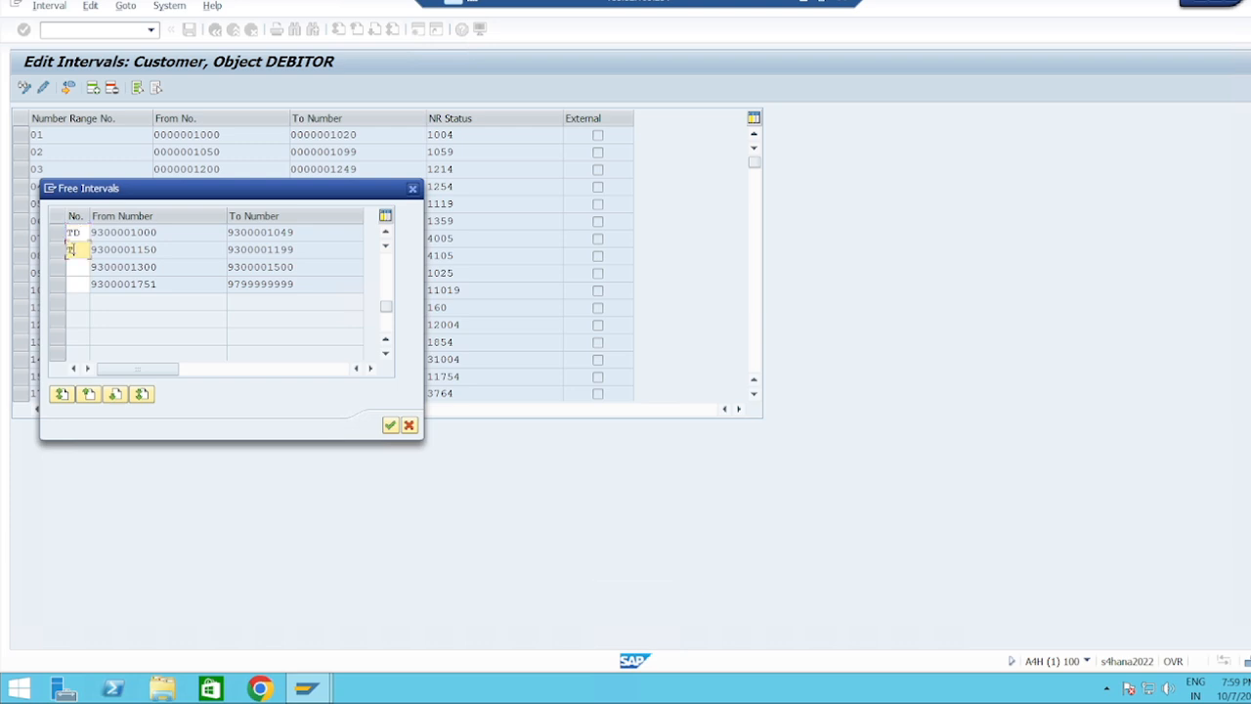
{"action": "left_click", "coordinate": [68, 235]}
{"action": "left_click", "coordinate": [389, 424]}
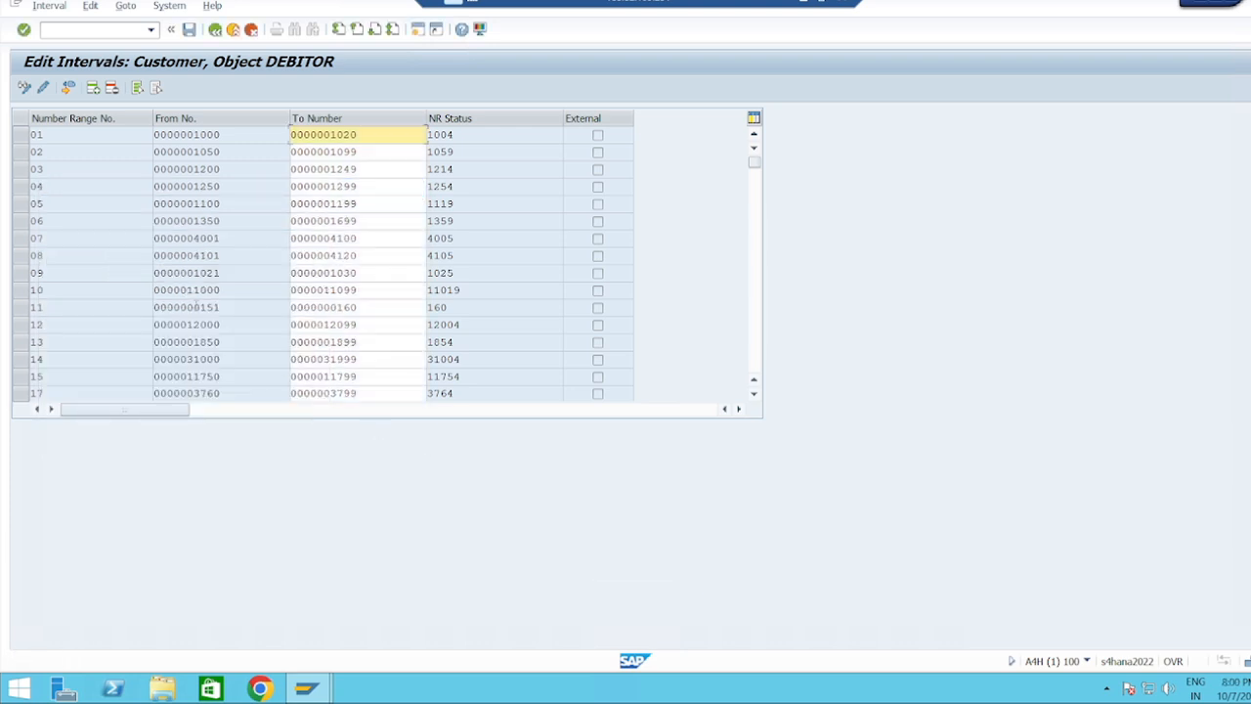
{"action": "left_click", "coordinate": [92, 89]}
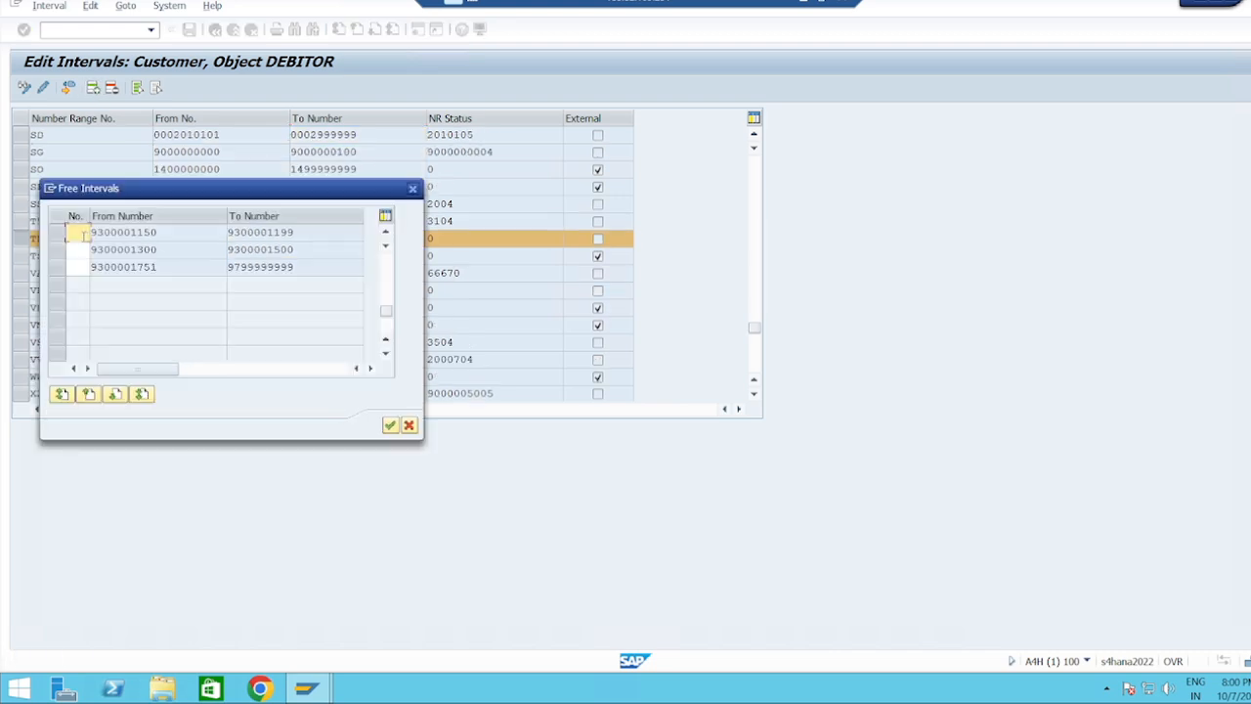
{"action": "type", "text": "TF"}
{"action": "left_click", "coordinate": [56, 232]}
{"action": "left_click", "coordinate": [389, 426]}
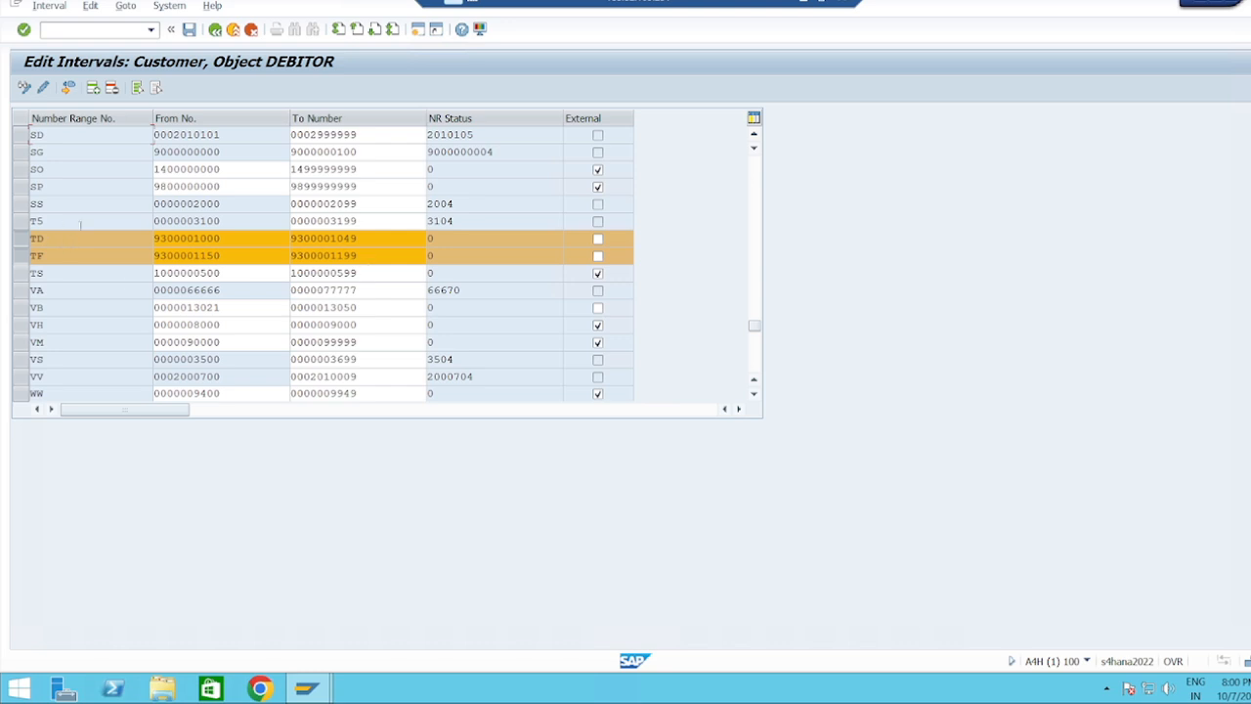
{"action": "left_click", "coordinate": [188, 29]}
{"action": "left_click", "coordinate": [539, 479]}
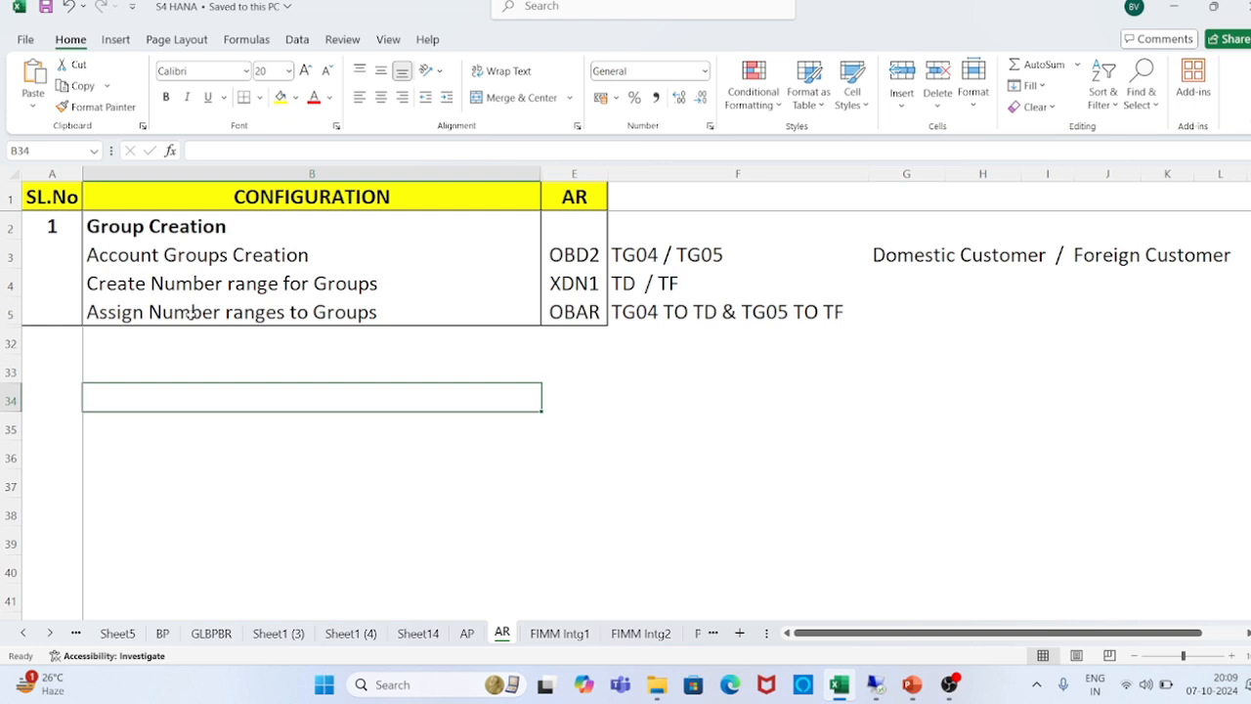
Review the configuration list entries for creating number ranges and assigning them to account groups TG04 and TG05.
{"action": "left_click", "coordinate": [191, 312]}
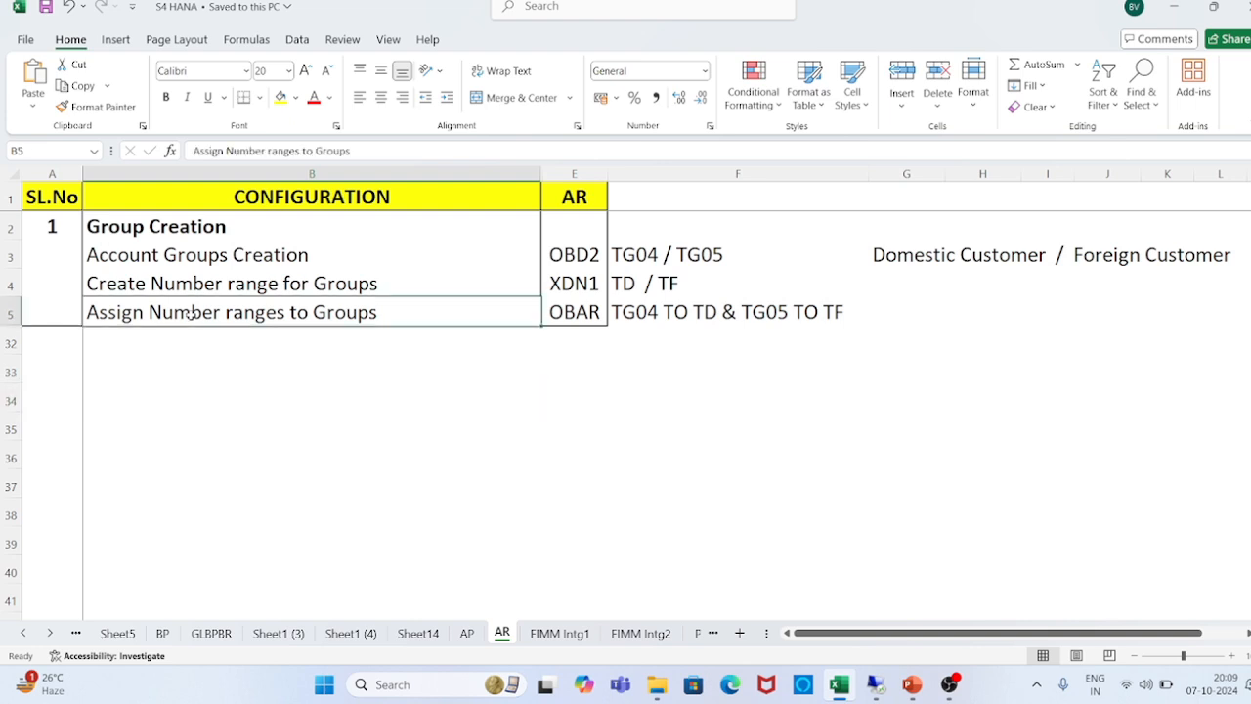
{"action": "left_click", "coordinate": [202, 287]}
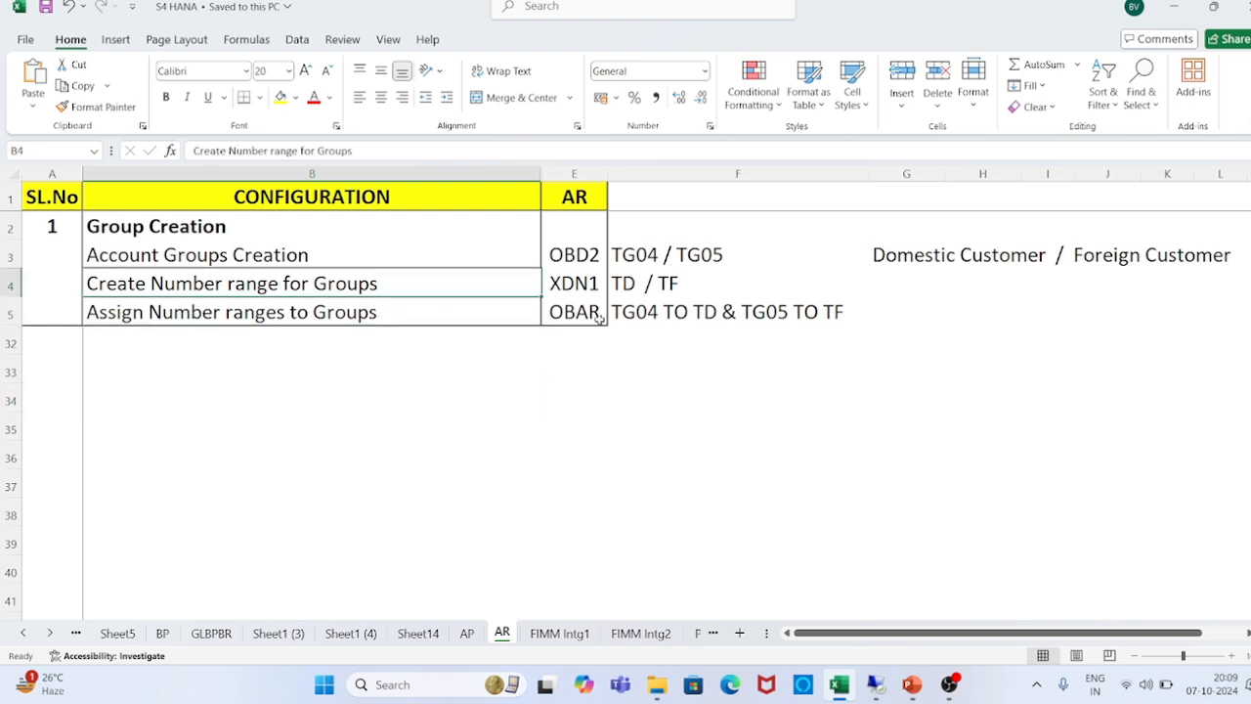
{"action": "left_click", "coordinate": [625, 284]}
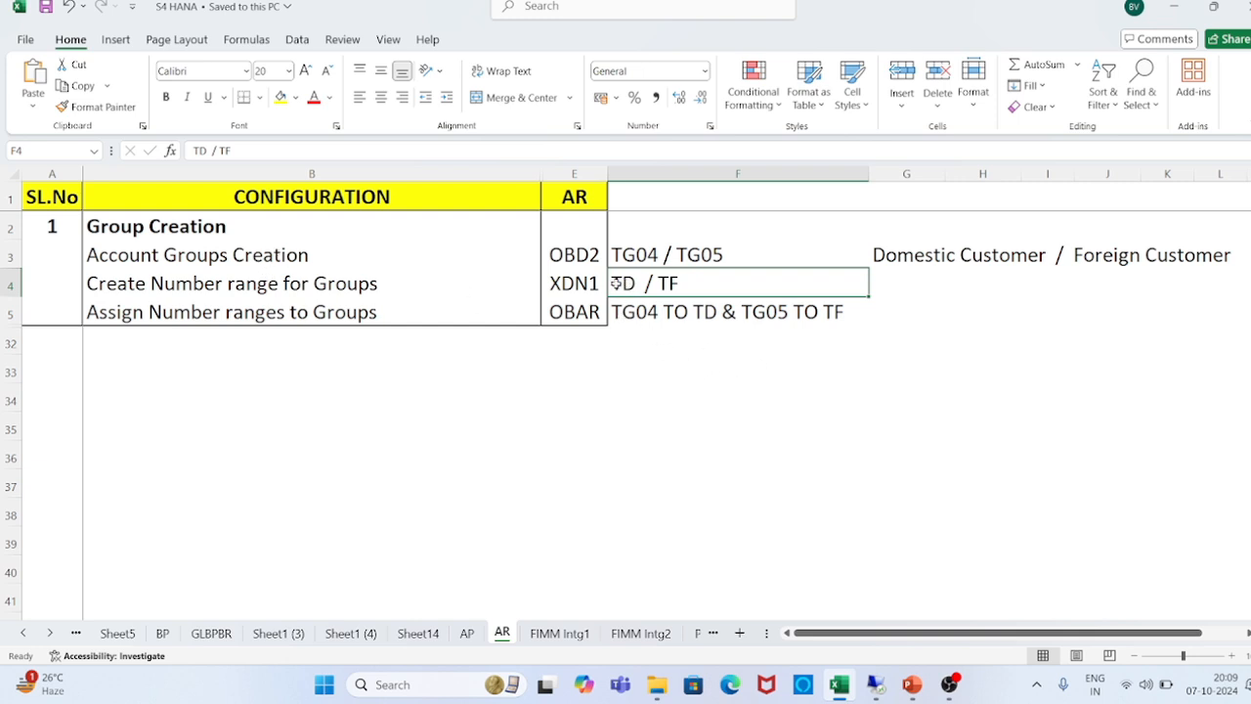
{"action": "left_click", "coordinate": [712, 252]}
{"action": "left_click", "coordinate": [689, 281]}
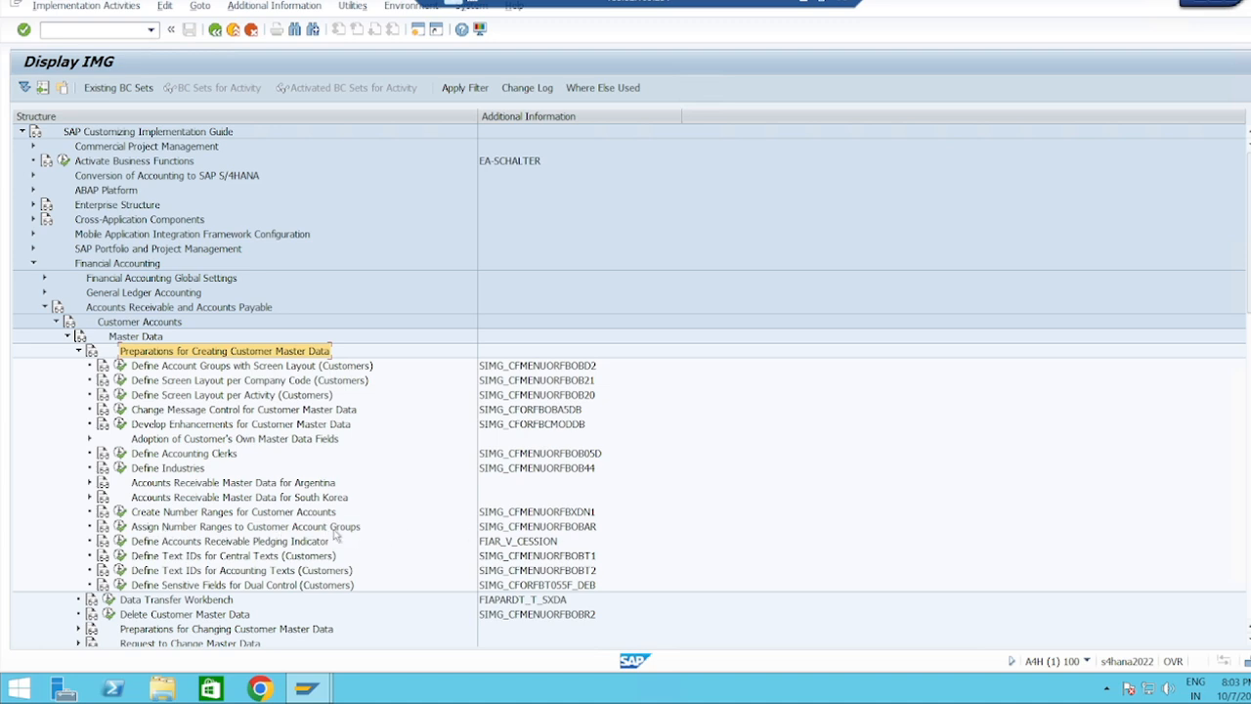
In the number range assignment for customer account groups, locate TG04, assign range TD to it and TF to TG05.
{"action": "left_click", "coordinate": [121, 528]}
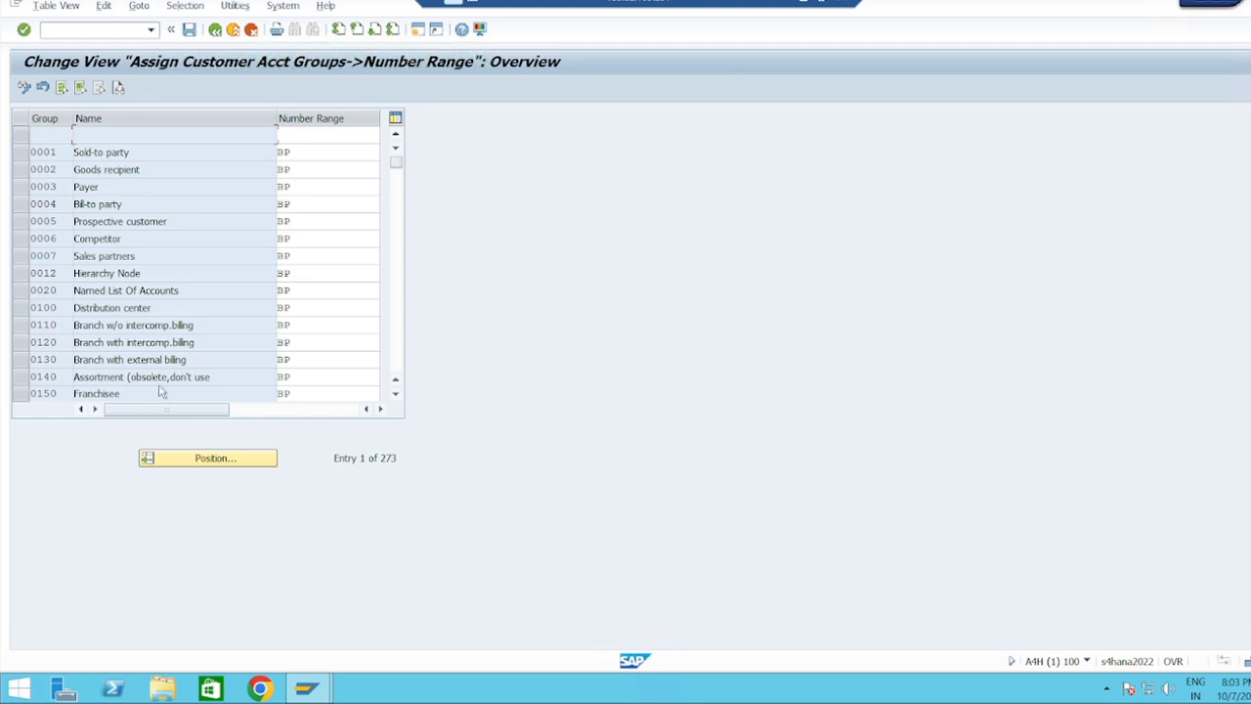
{"action": "left_click", "coordinate": [235, 460]}
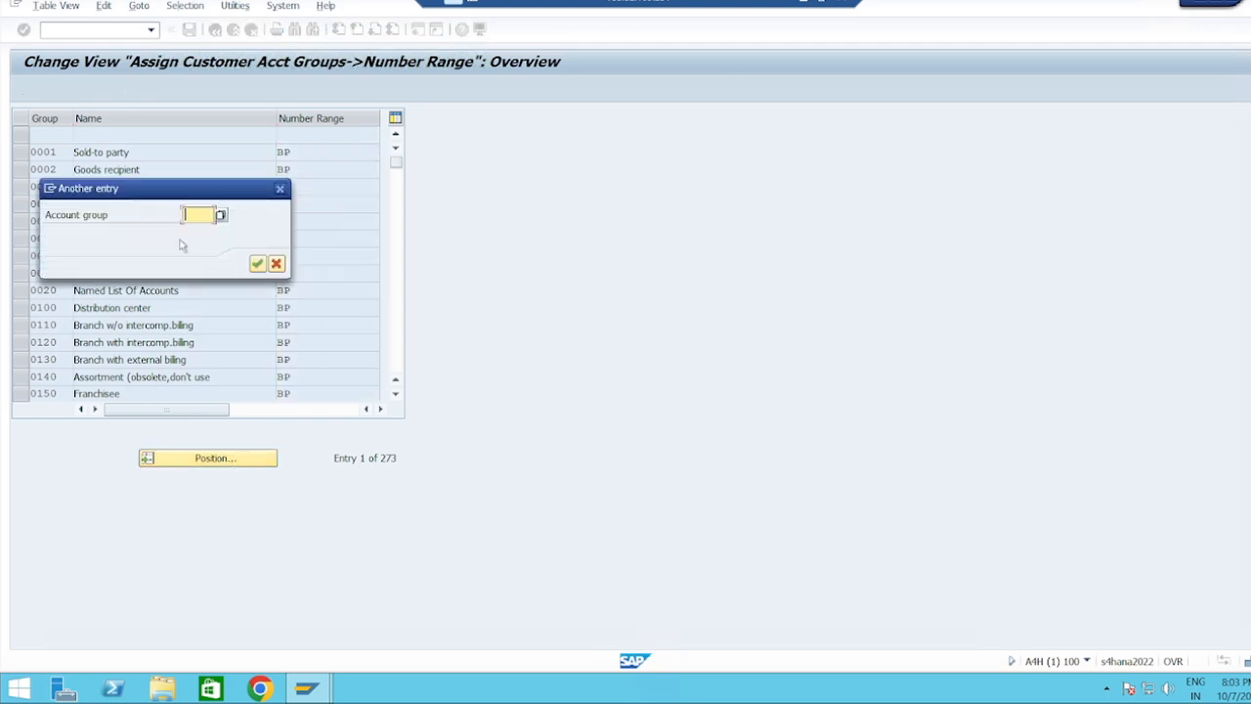
{"action": "type", "text": "TG04"}
{"action": "key", "text": "Return"}
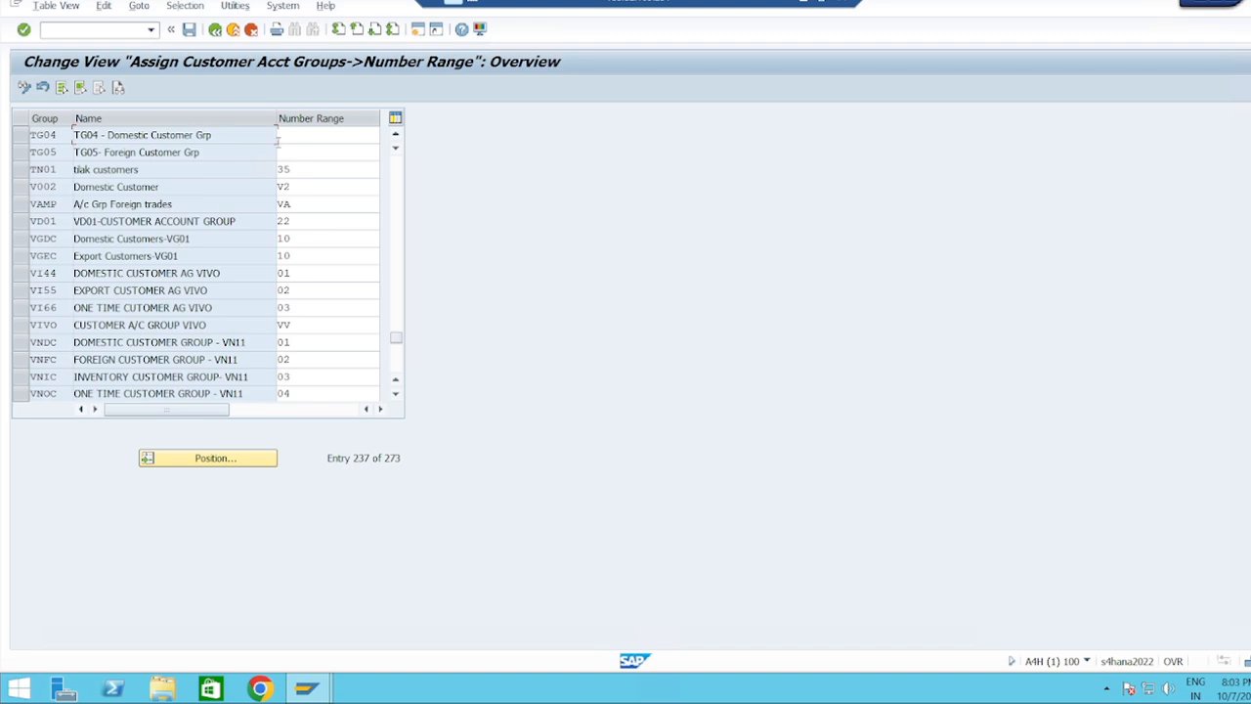
{"action": "left_click", "coordinate": [292, 138]}
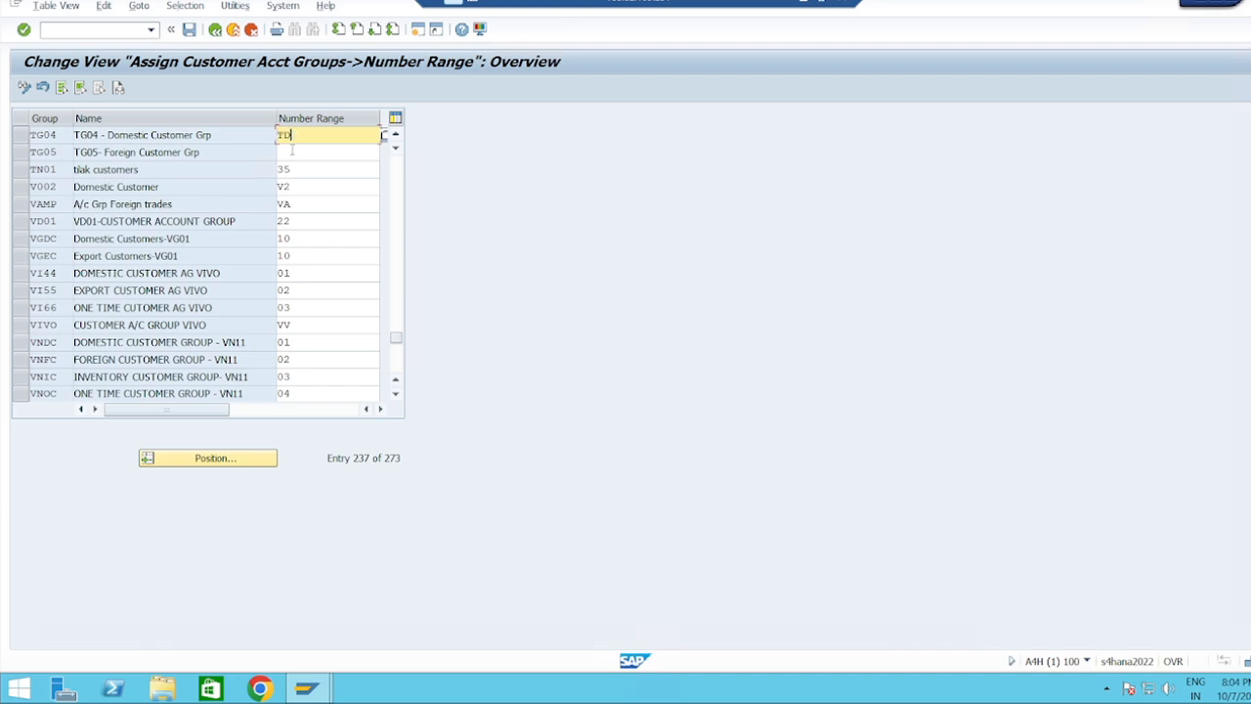
{"action": "left_click", "coordinate": [290, 152]}
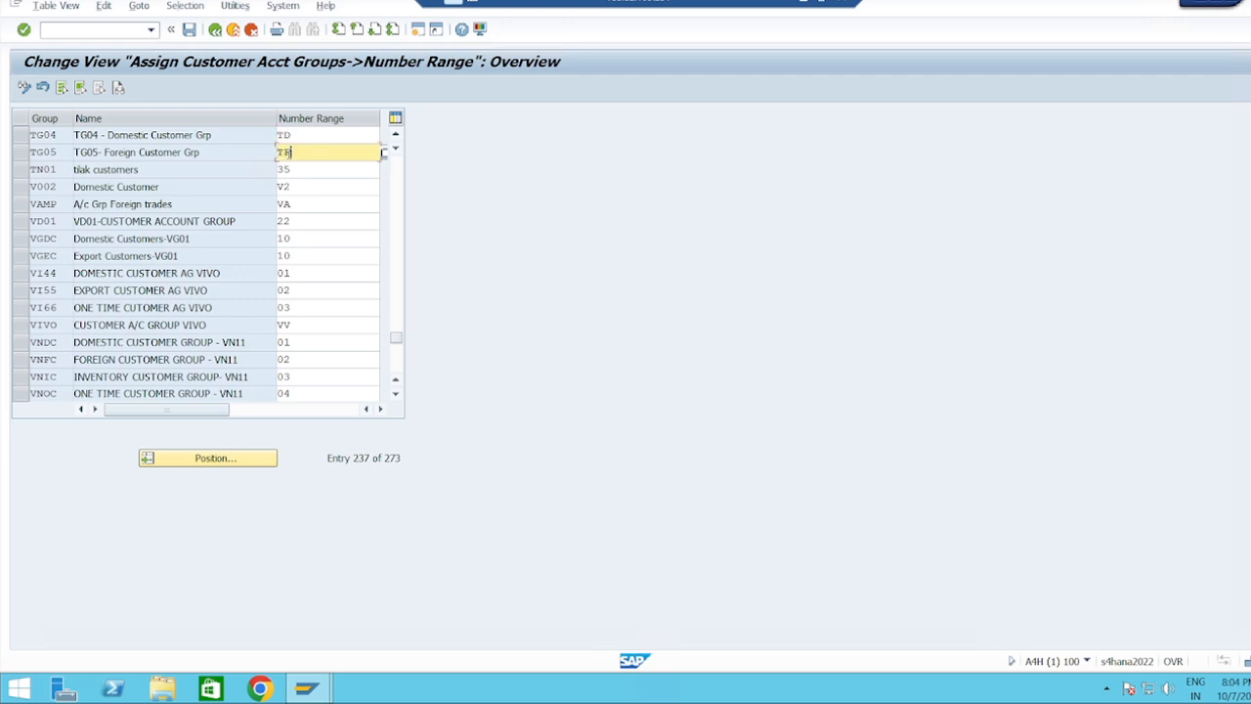
{"action": "key", "text": "Return"}
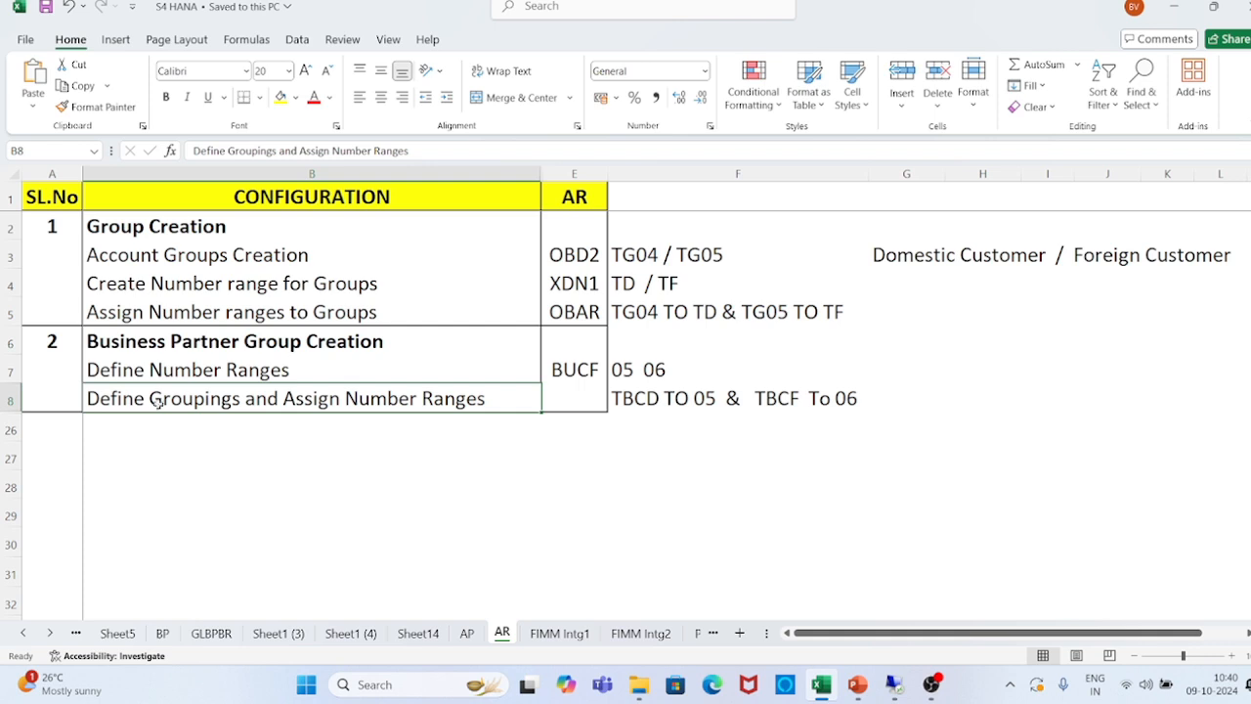
Review the Business Partner Group Creation entries for number ranges and groupings in the configuration list, including transaction BUCF.
{"action": "left_click", "coordinate": [132, 377]}
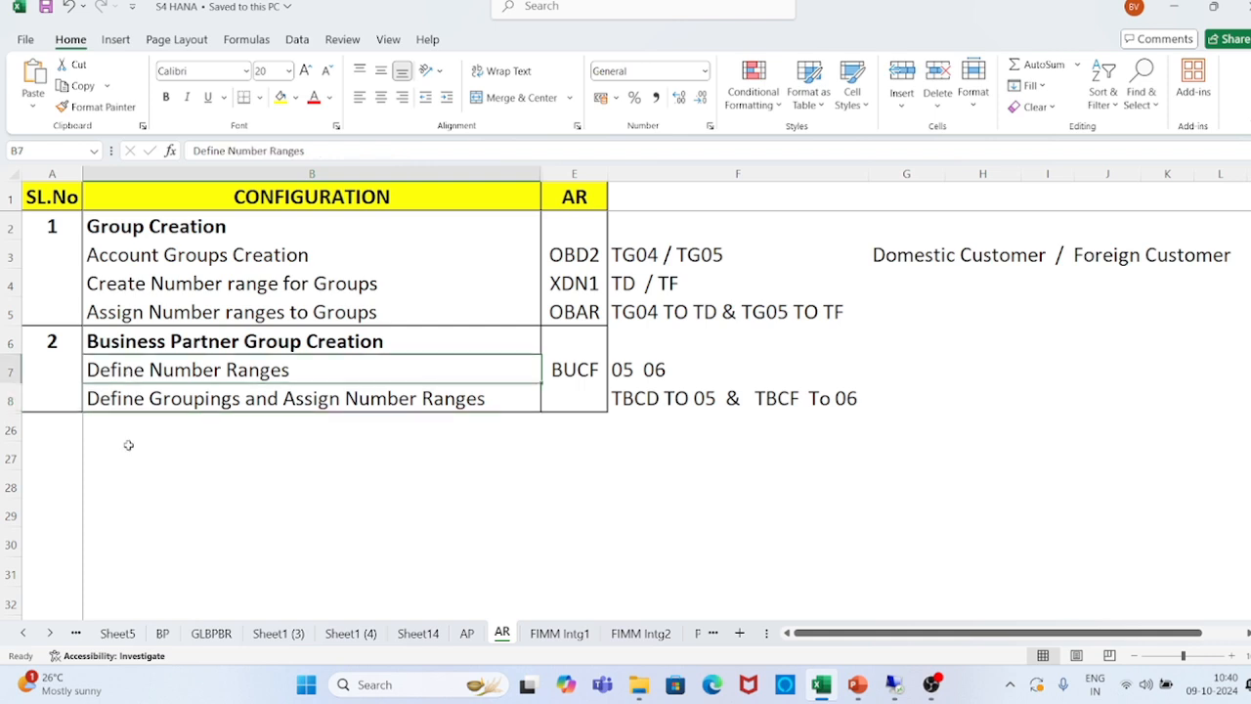
{"action": "left_click", "coordinate": [591, 372]}
{"action": "left_click", "coordinate": [199, 401]}
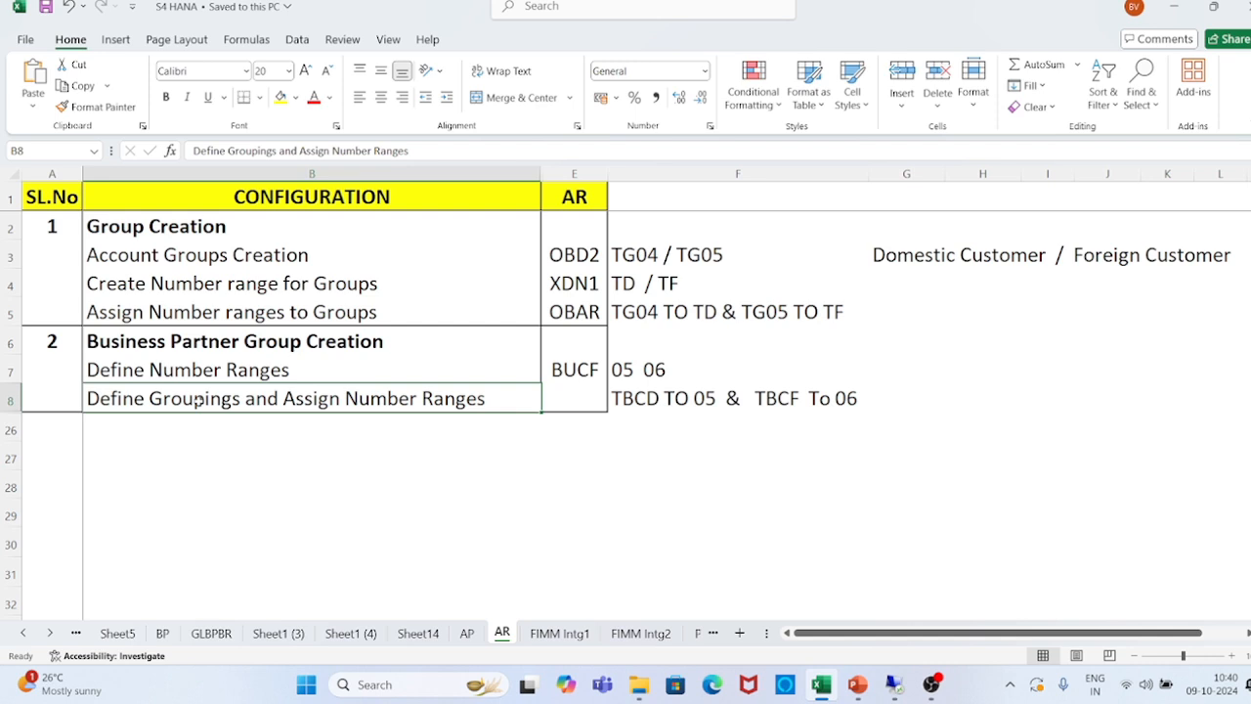
{"action": "left_click", "coordinate": [122, 377]}
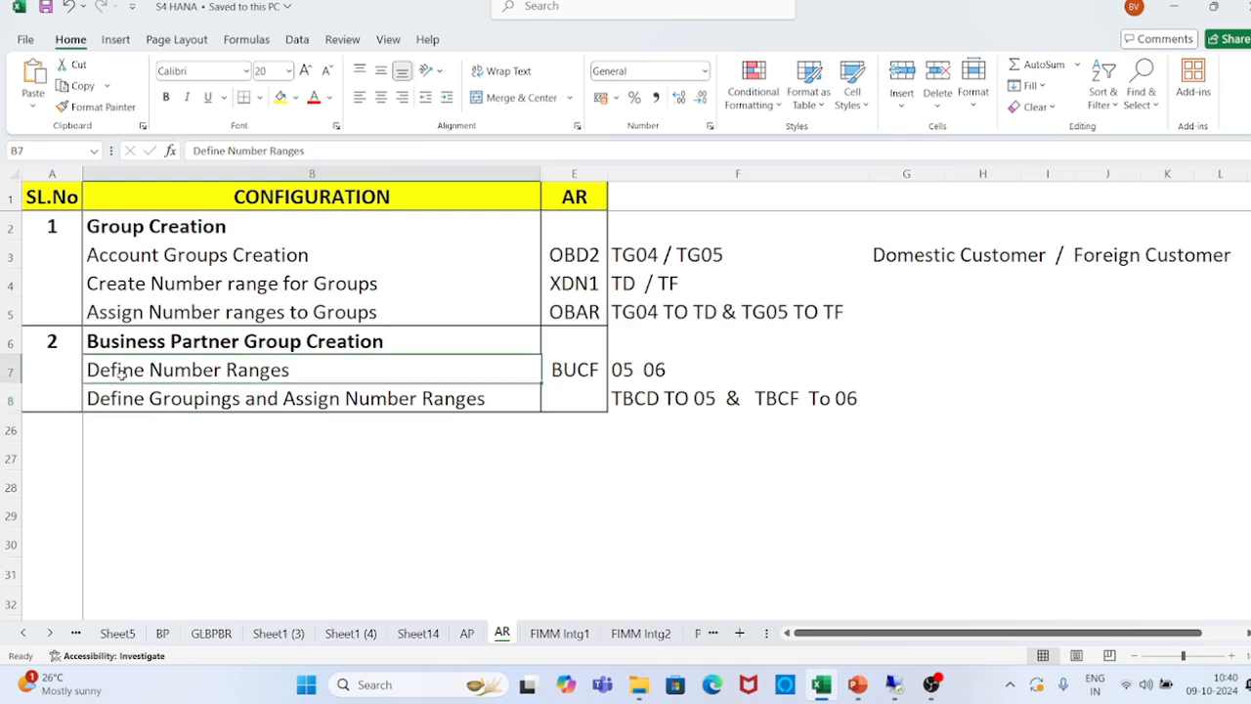
{"action": "left_click", "coordinate": [569, 373]}
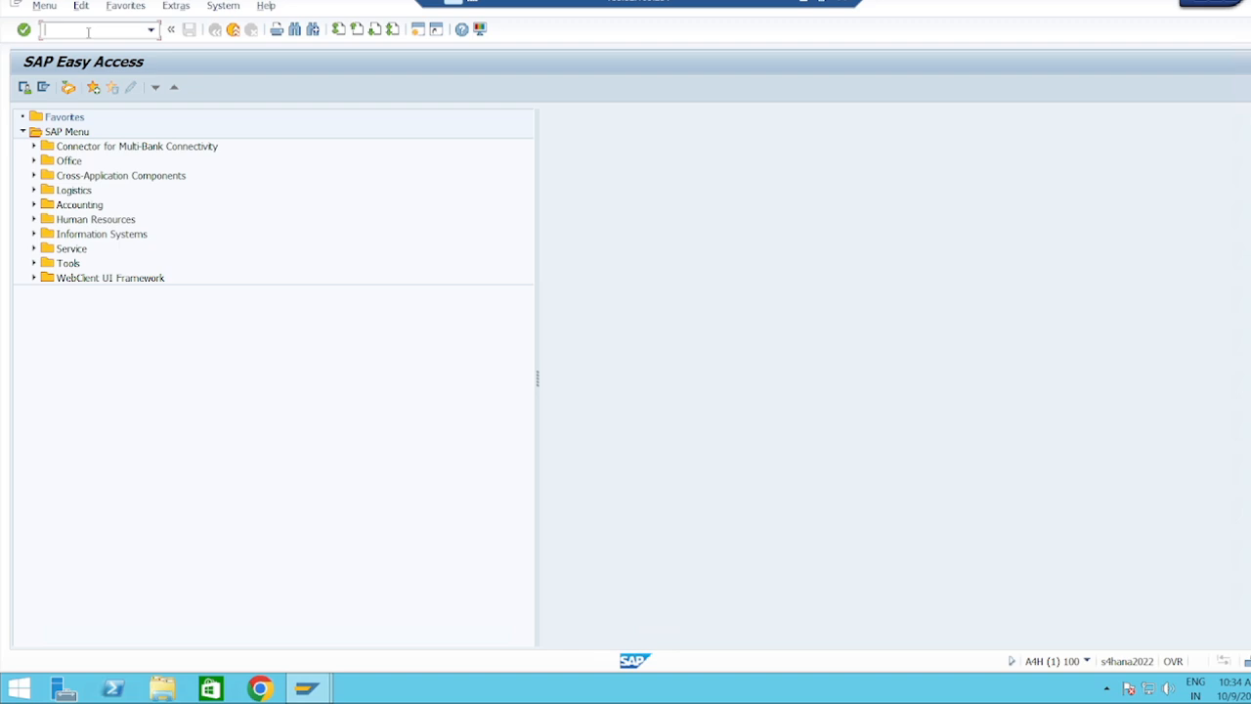
Open the SAP Reference IMG through transaction SPRO and expand Cross-Application Components.
{"action": "type", "text": "SPRO"}
{"action": "key", "text": "Return"}
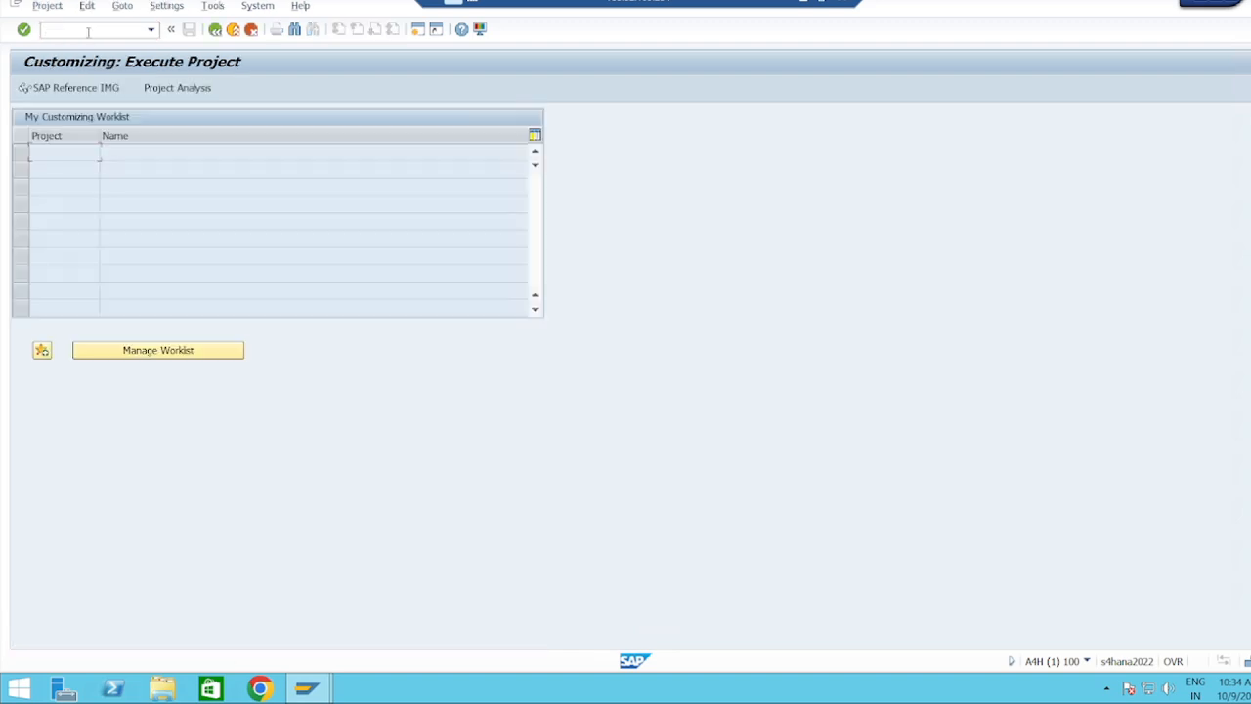
{"action": "left_click", "coordinate": [71, 88]}
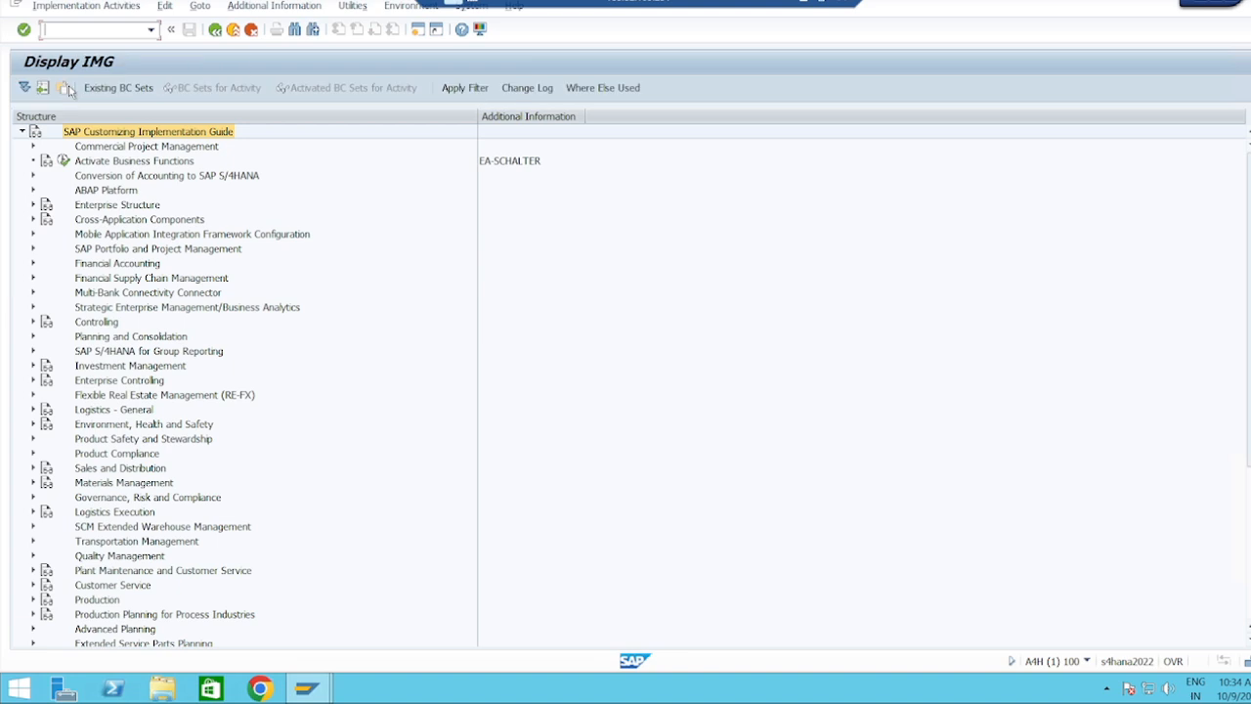
{"action": "left_click", "coordinate": [111, 222]}
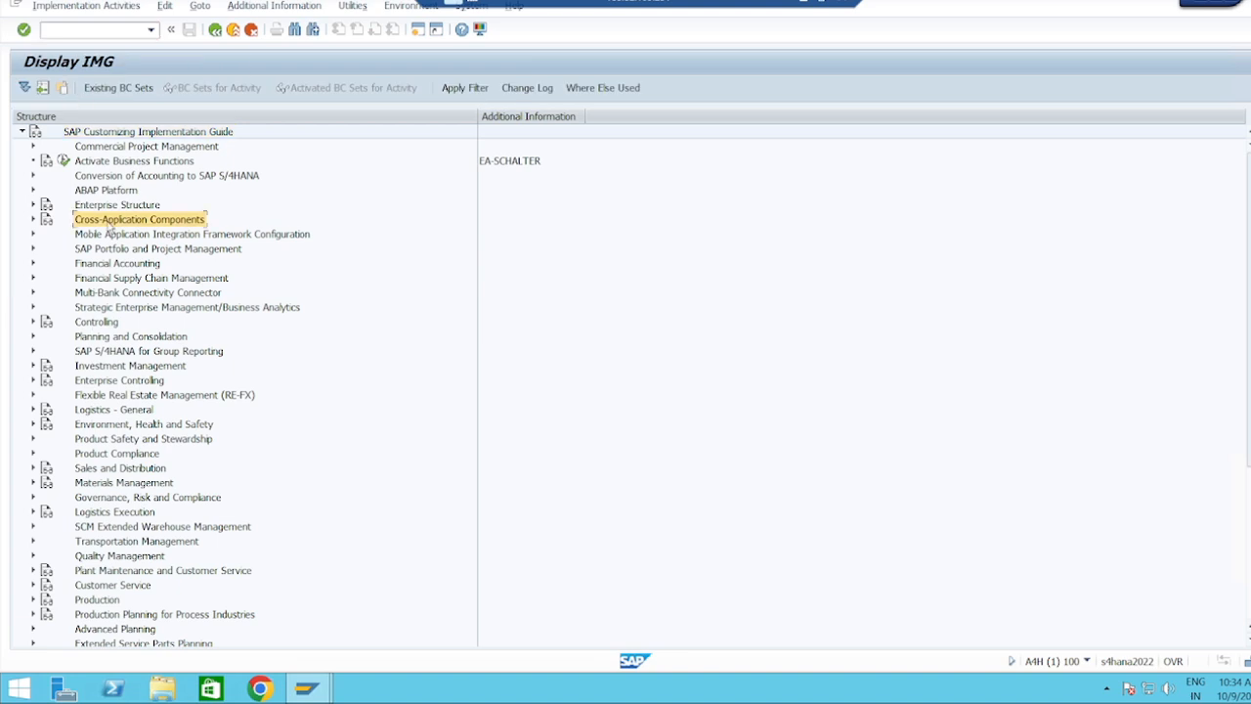
{"action": "left_click", "coordinate": [33, 218]}
Expand SAP Business Partner, Business Partner and Basic Settings down to Number Ranges and Groupings.
{"action": "left_click", "coordinate": [98, 470]}
{"action": "left_click", "coordinate": [44, 469]}
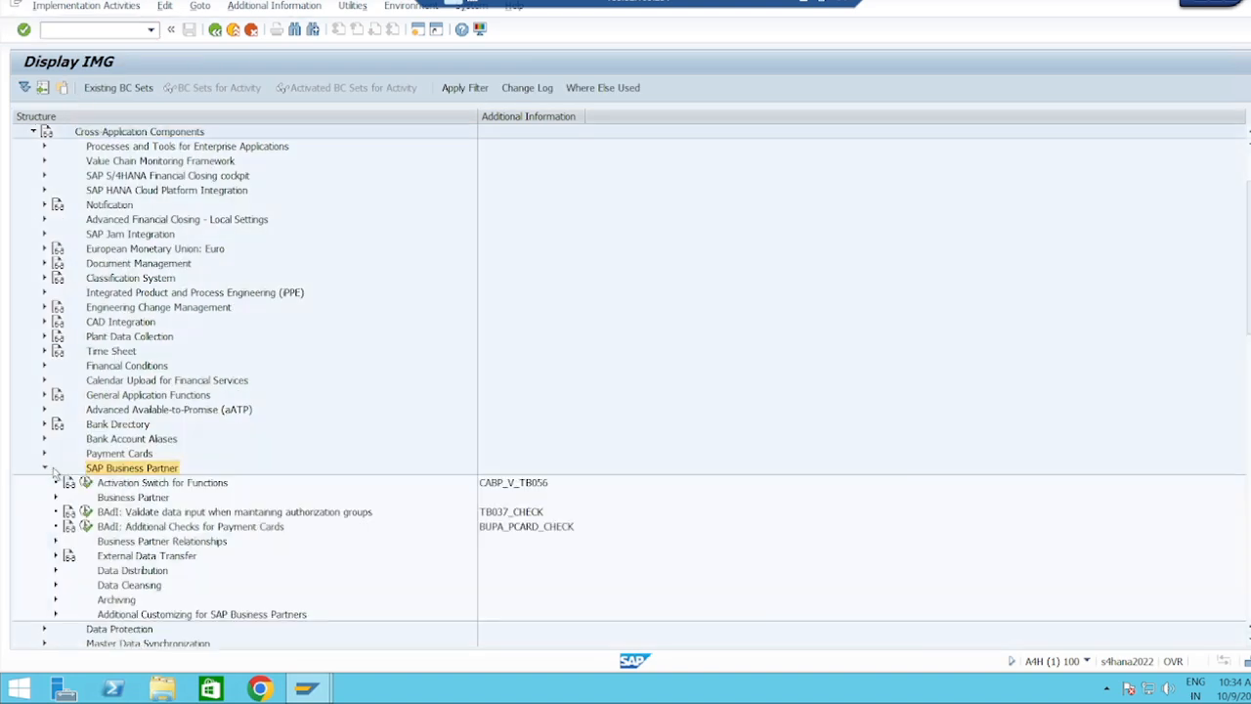
{"action": "scroll", "coordinate": [59, 479], "scroll_direction": "down", "scroll_amount": 1}
{"action": "left_click", "coordinate": [112, 454]}
{"action": "left_click", "coordinate": [56, 453]}
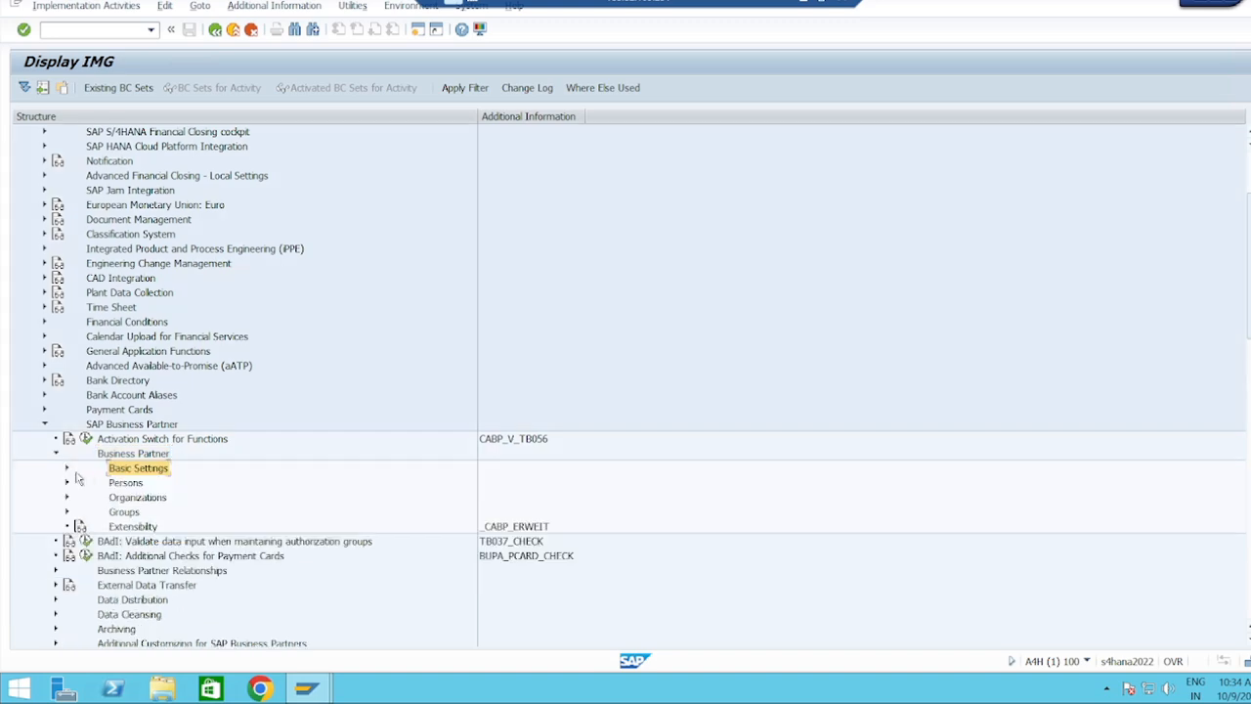
{"action": "left_click", "coordinate": [67, 467]}
{"action": "left_click", "coordinate": [147, 381]}
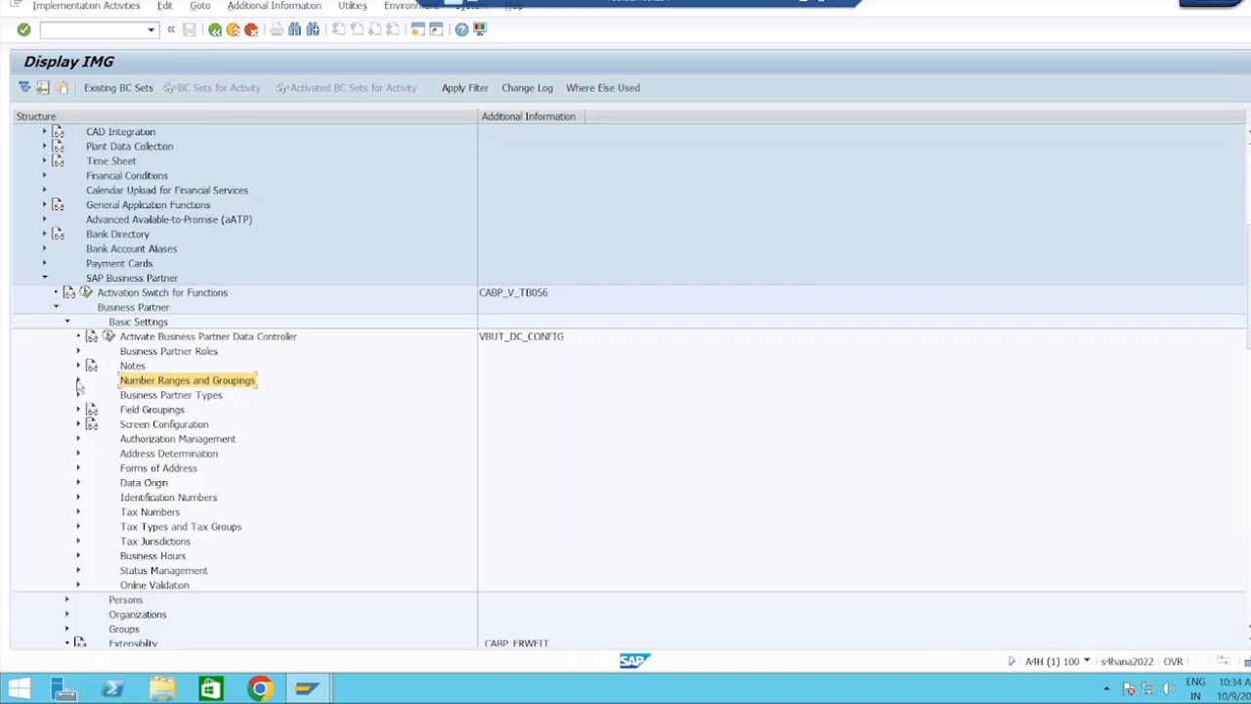
{"action": "left_click", "coordinate": [78, 380]}
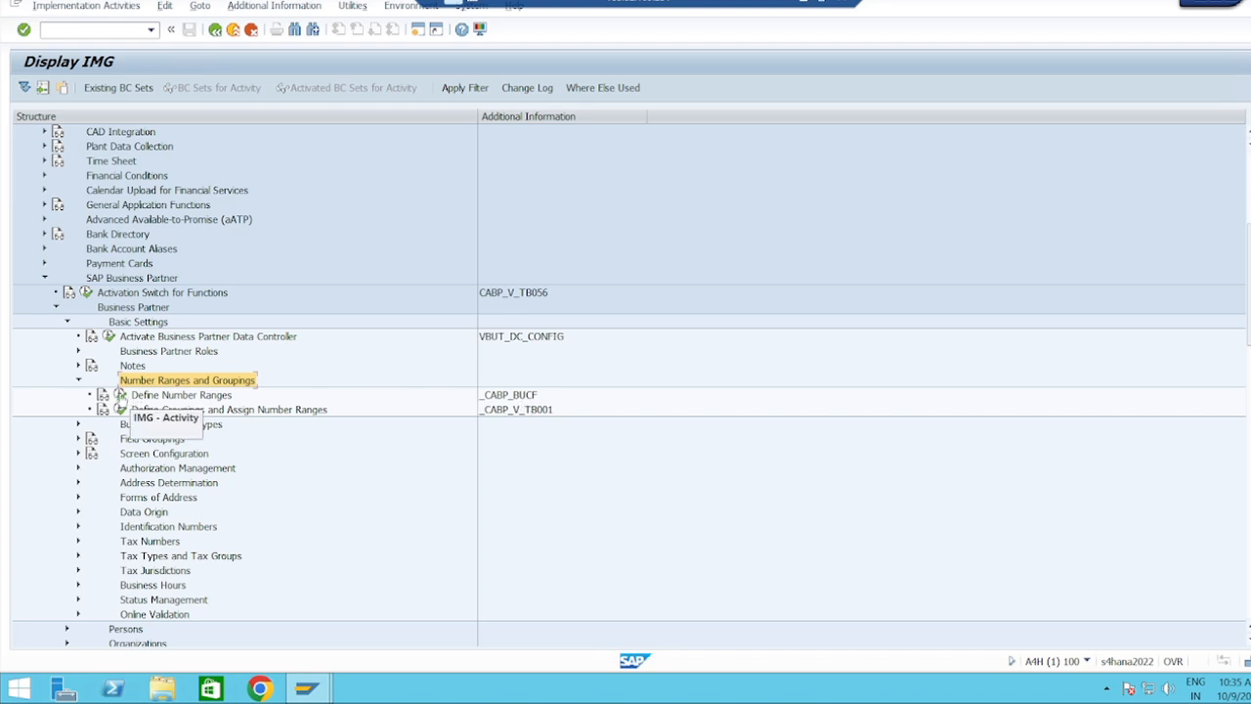
Open the business partner number range intervals, examine ranges 05 and 06, and return to the IMG.
{"action": "left_click", "coordinate": [119, 394]}
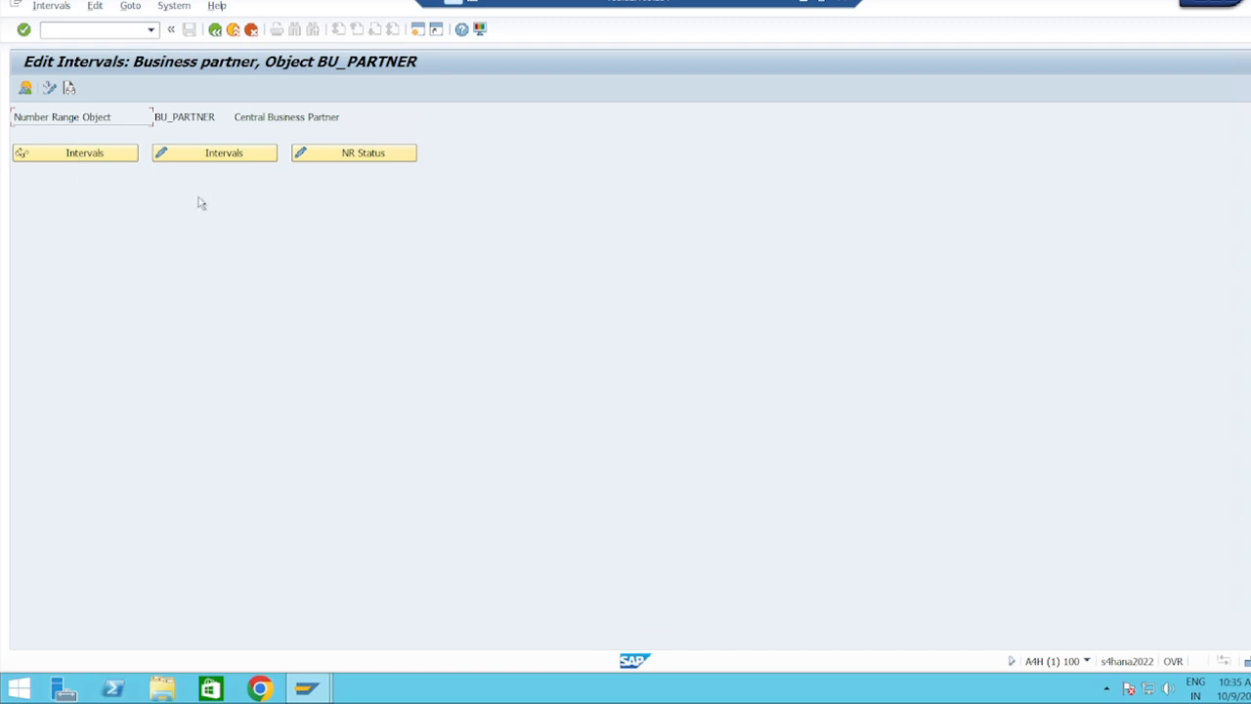
{"action": "left_click", "coordinate": [217, 154]}
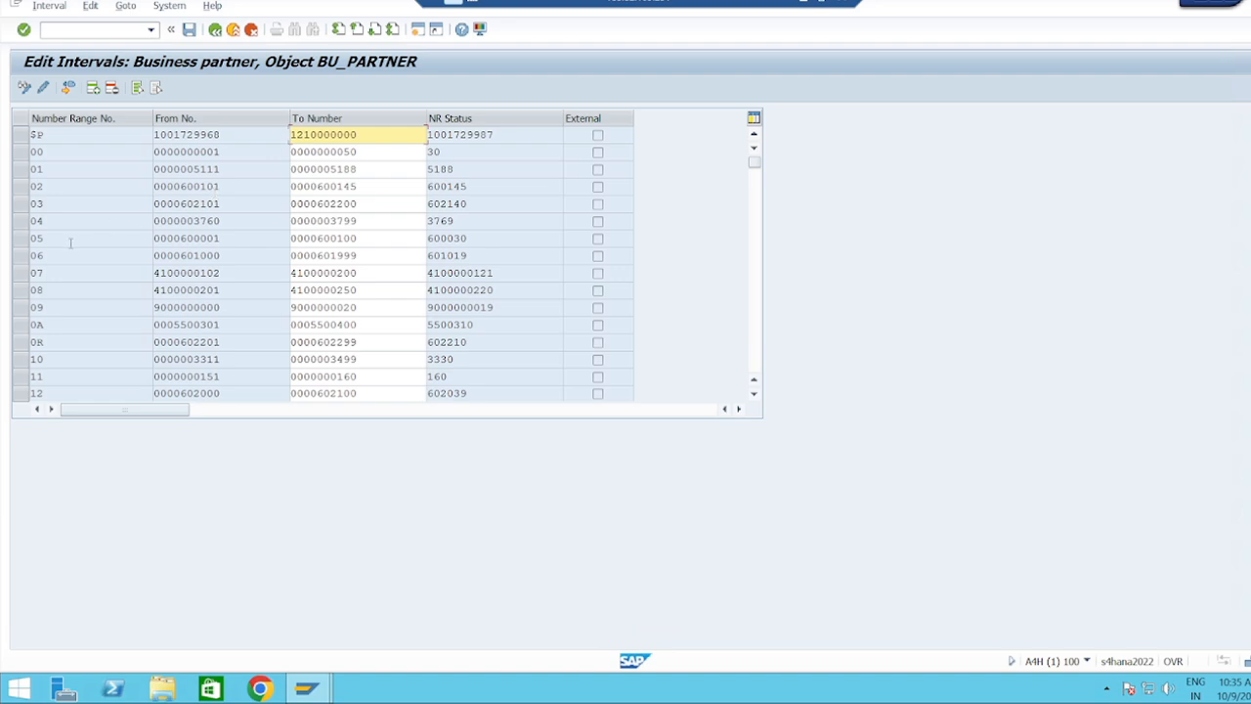
{"action": "left_click", "coordinate": [222, 241]}
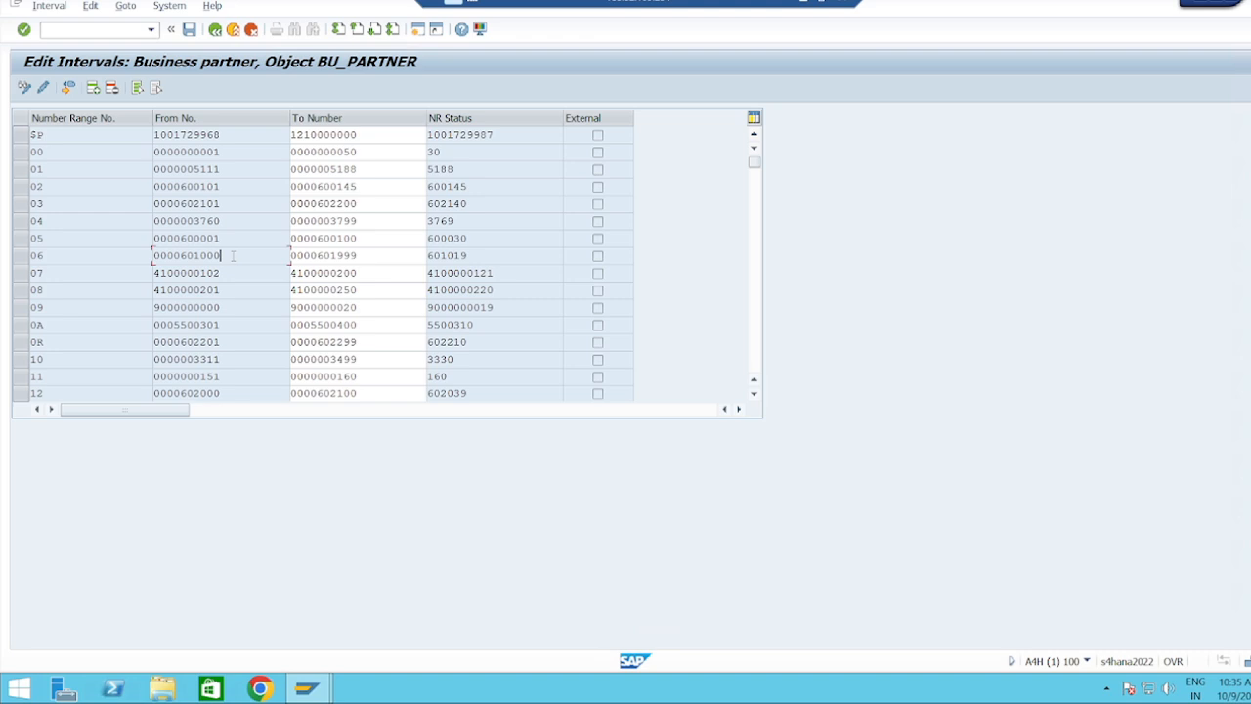
{"action": "left_click", "coordinate": [232, 29]}
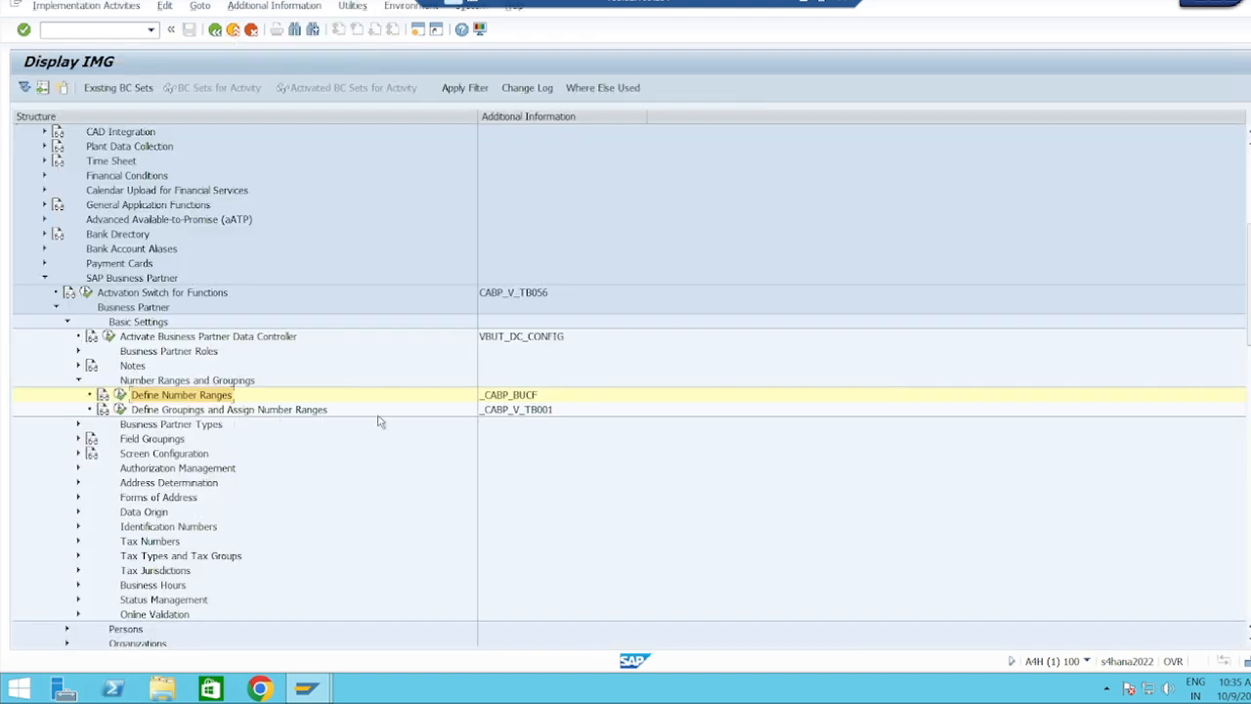
Add business partner grouping TBCD with short name "TBCD-BP ForCDom" and description "TBCD-BP Grp for Dom Customers".
{"action": "left_click", "coordinate": [119, 409]}
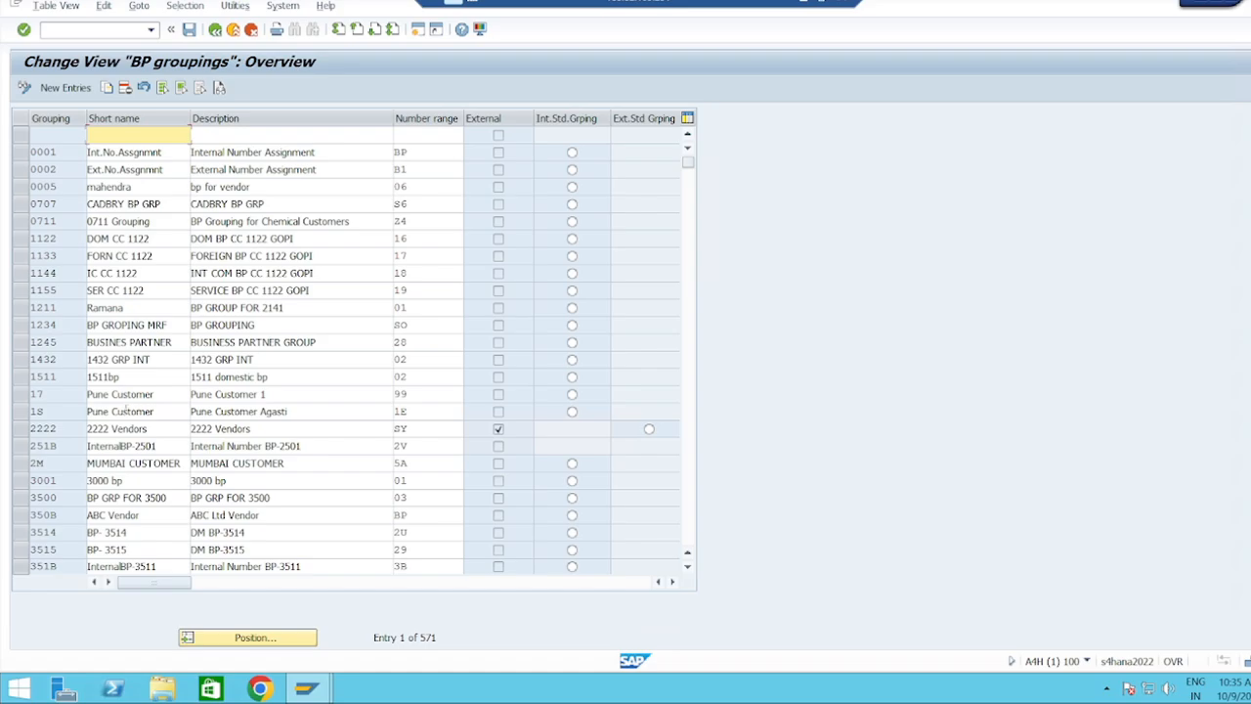
{"action": "left_click", "coordinate": [61, 88]}
{"action": "type", "text": "TBC"}
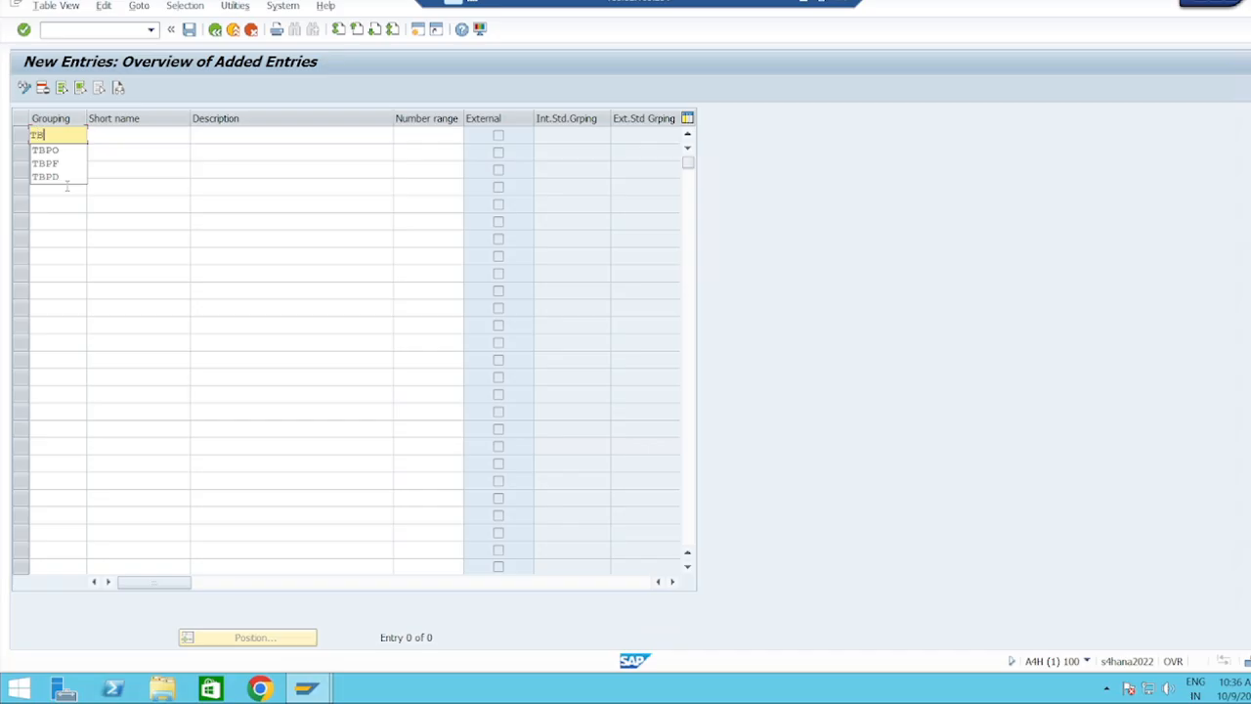
{"action": "type", "text": "D"}
{"action": "left_click", "coordinate": [134, 137]}
{"action": "type", "text": "TBCD"}
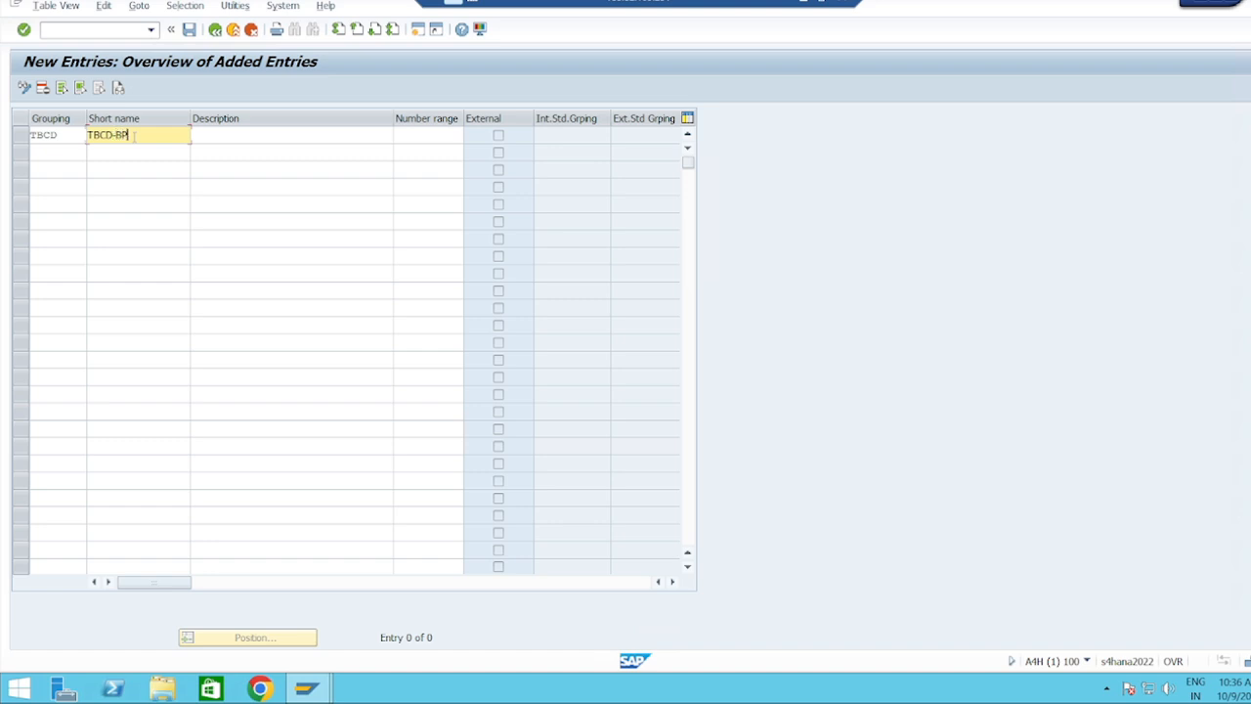
{"action": "key", "text": "Caps_Lock"}
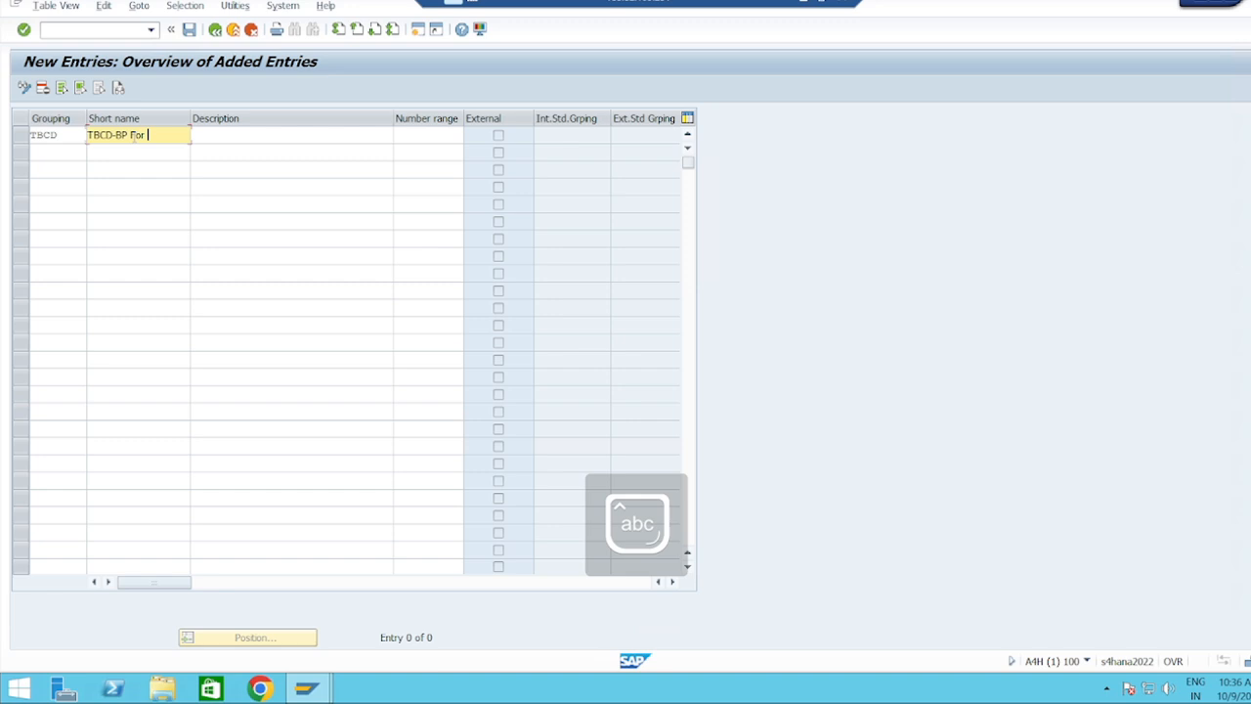
{"action": "type", "text": "-BP For Dom"}
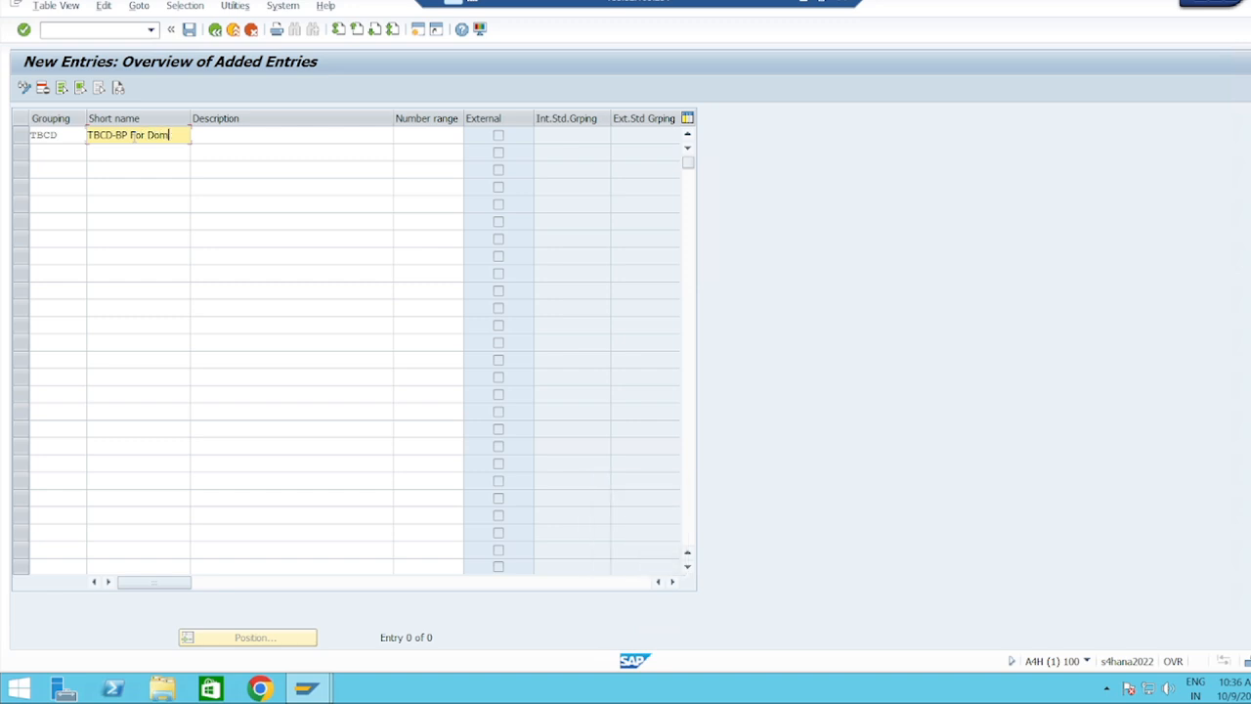
{"action": "left_click", "coordinate": [228, 144]}
{"action": "type", "text": "TBCD-BP Grp for Dom Customers"}
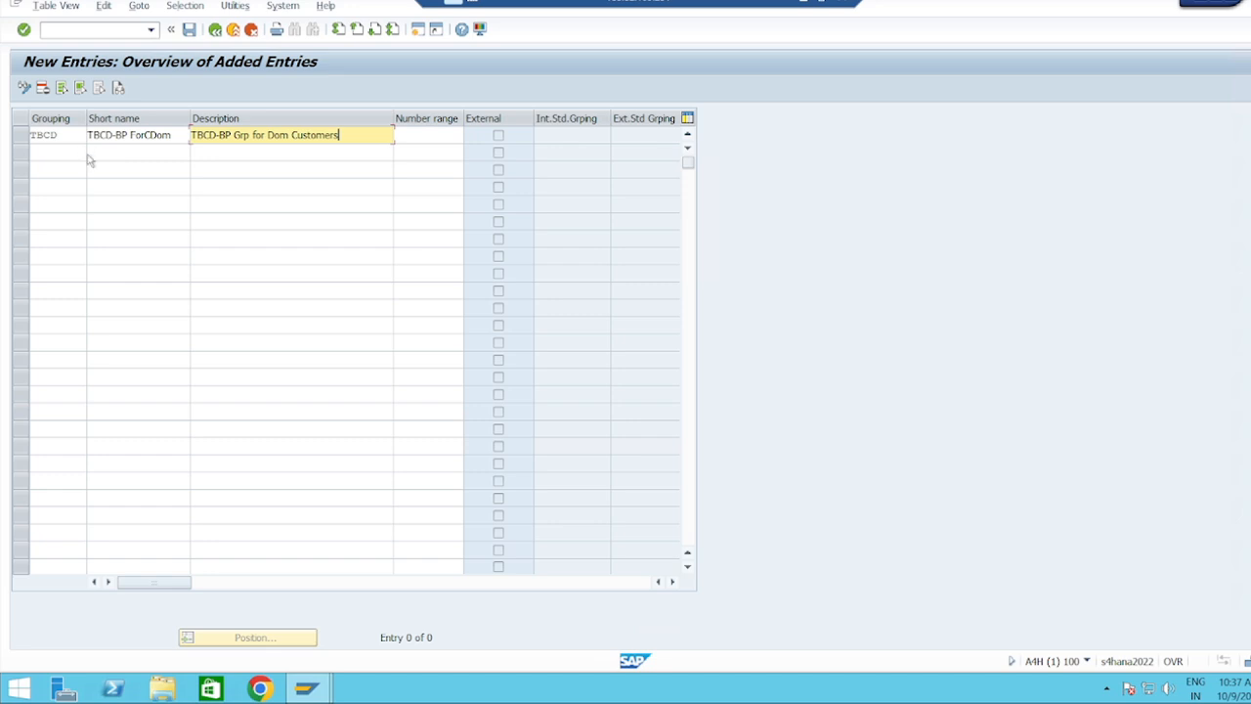
Check the configuration list outside the remote session and assign number range 05 to grouping TBCD.
{"action": "left_click", "coordinate": [417, 131]}
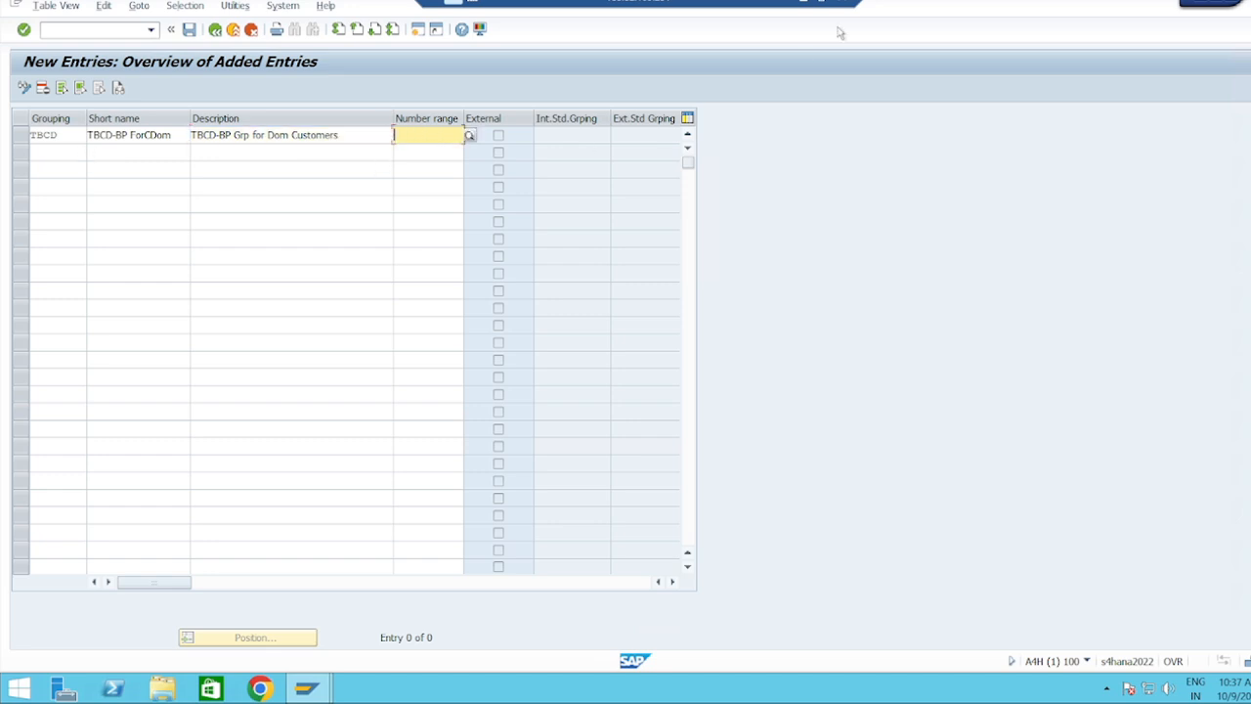
{"action": "left_click", "coordinate": [804, 2]}
{"action": "left_click", "coordinate": [895, 684]}
{"action": "type", "text": "05"}
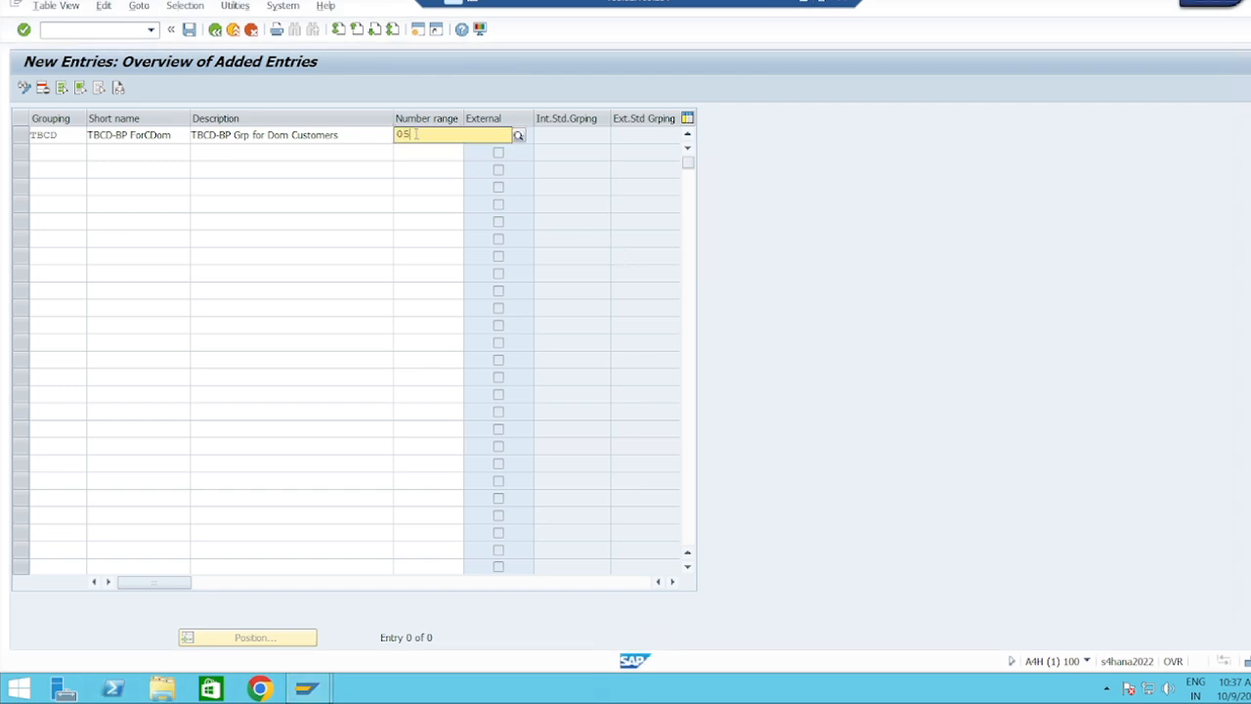
{"action": "left_click", "coordinate": [412, 168]}
Add business partner grouping TBCF with short name "TBCD-BP ForFCom" and description "TBCF-BP Grp for Foreign Customers".
{"action": "left_click", "coordinate": [59, 152]}
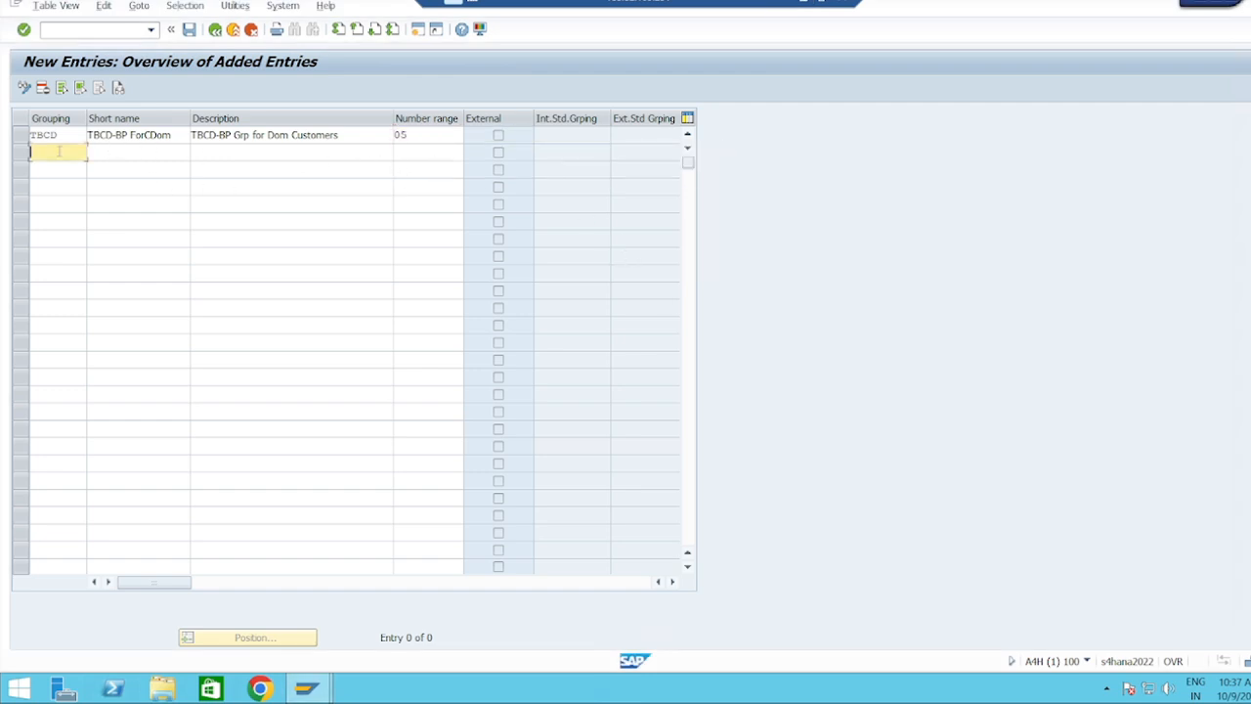
{"action": "key", "text": "Caps_Lock"}
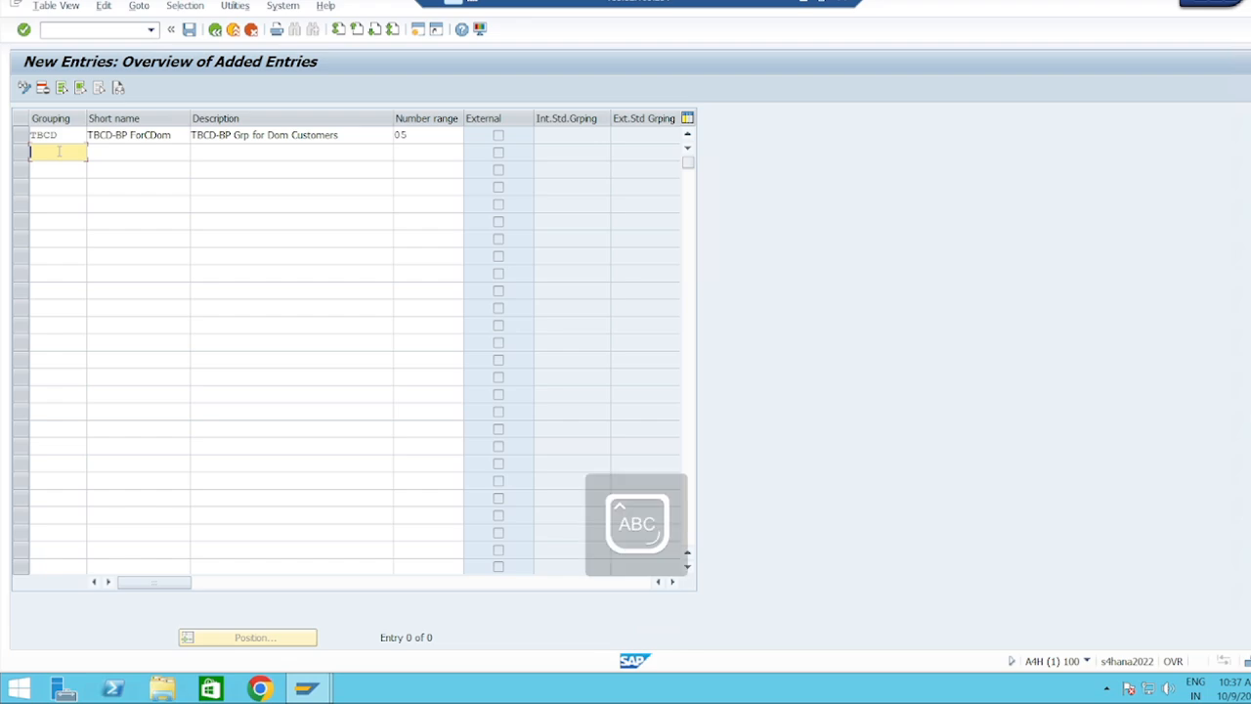
{"action": "type", "text": "TBCF"}
{"action": "key", "text": "Tab"}
{"action": "type", "text": "TBCD-BP For"}
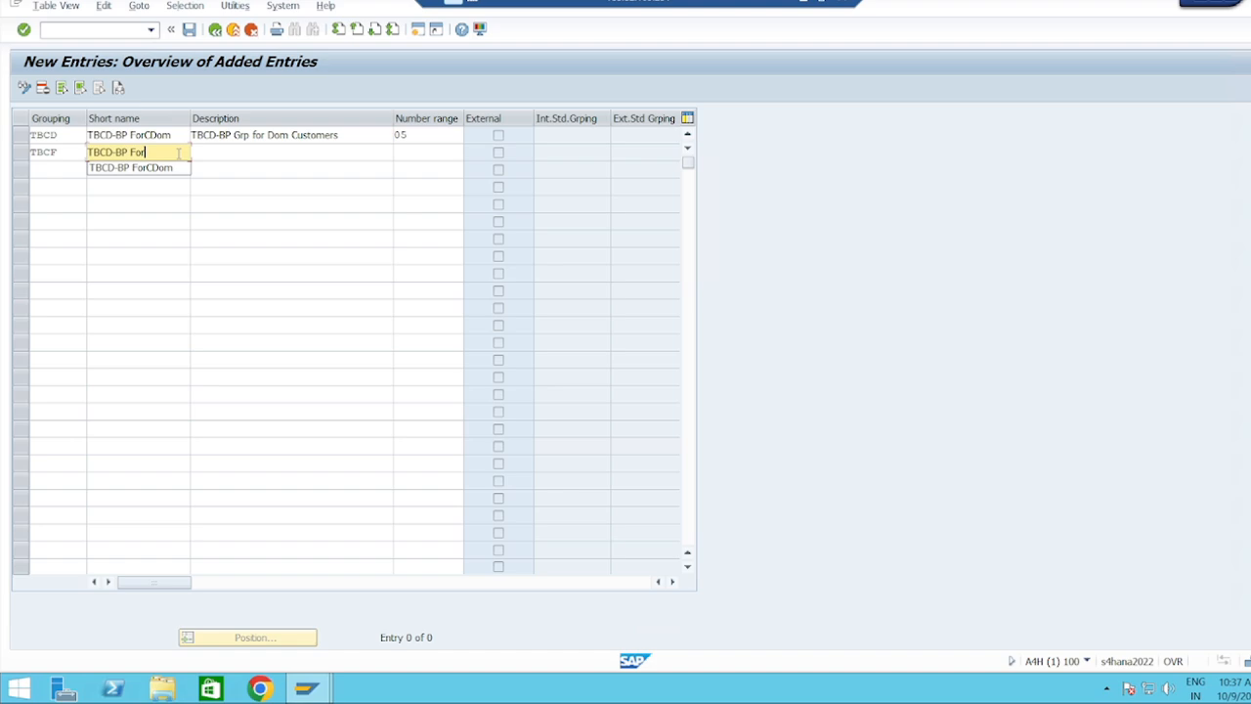
{"action": "type", "text": "F"}
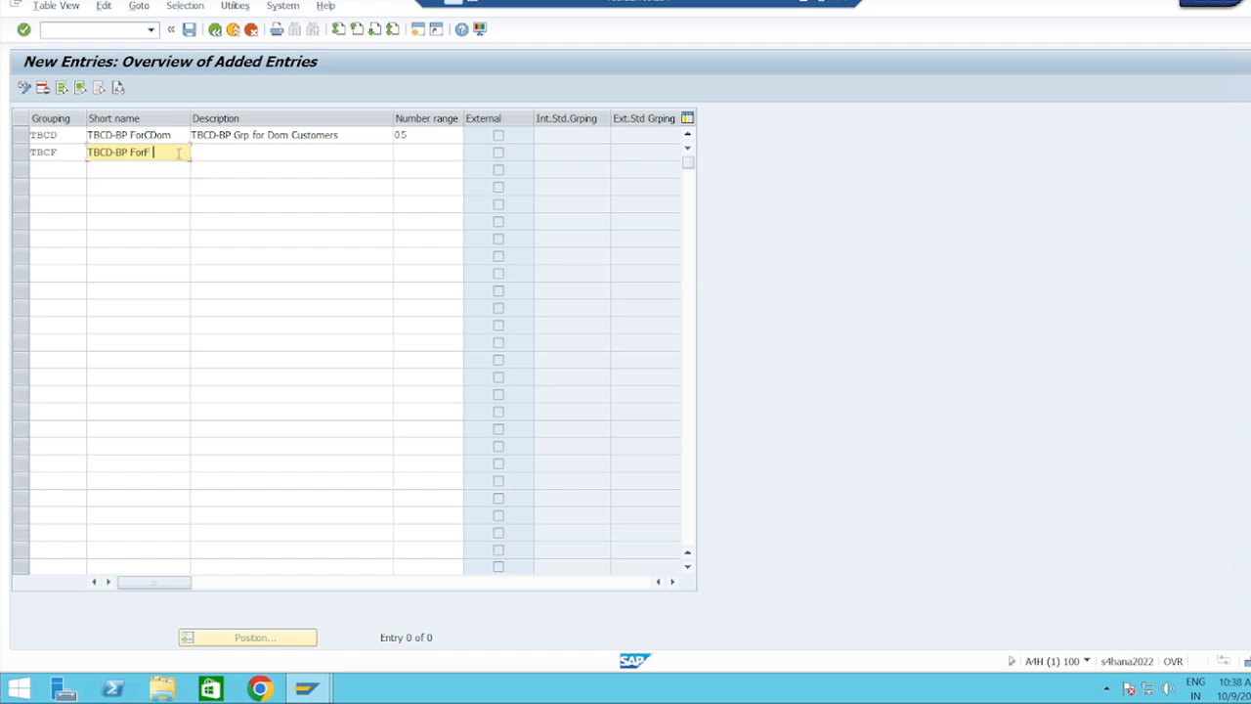
{"action": "type", "text": "Com"}
{"action": "key", "text": "Tab"}
{"action": "type", "text": "TBCD-BP Grp for Dom Customers"}
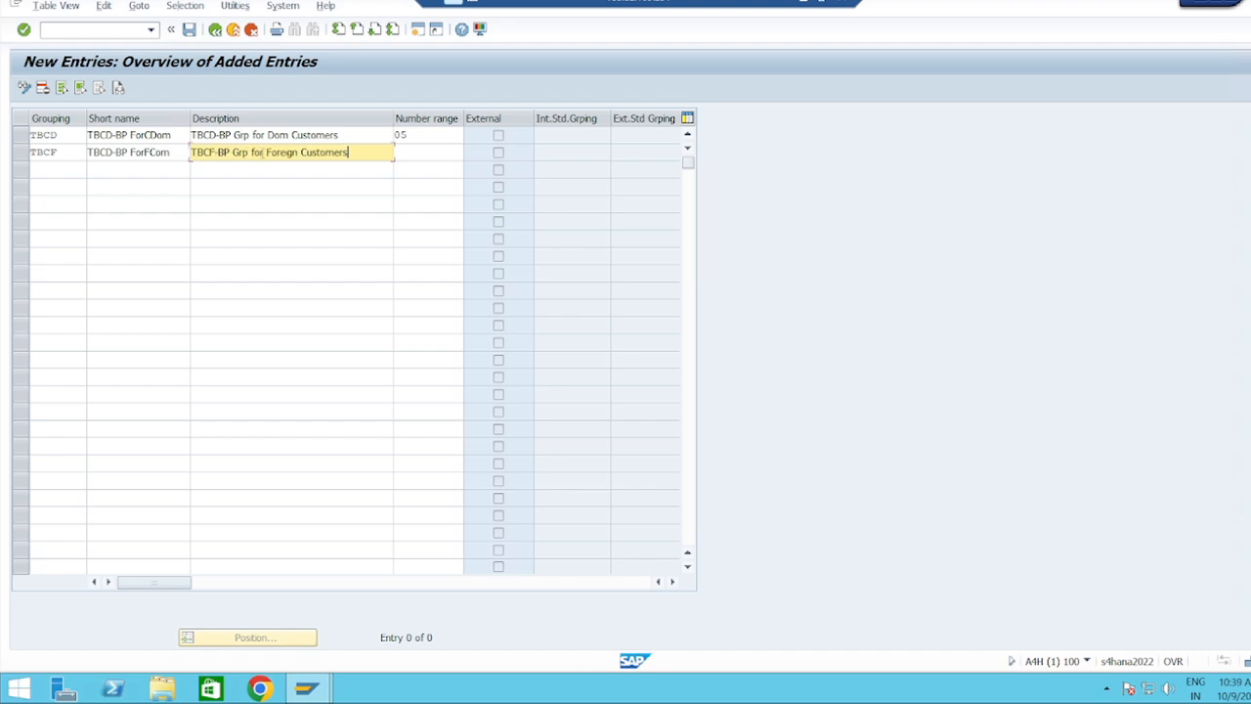
Assign number range 06 to grouping TBCF and save the new groupings.
{"action": "left_click", "coordinate": [424, 153]}
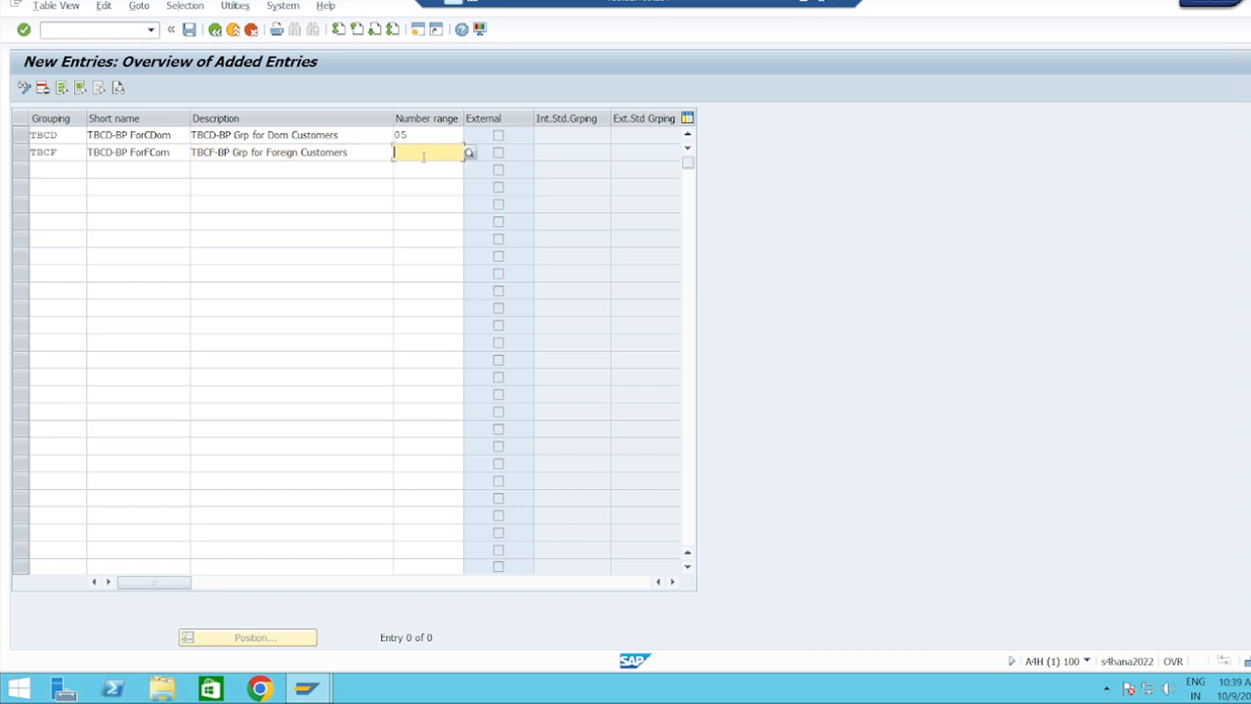
{"action": "type", "text": "06"}
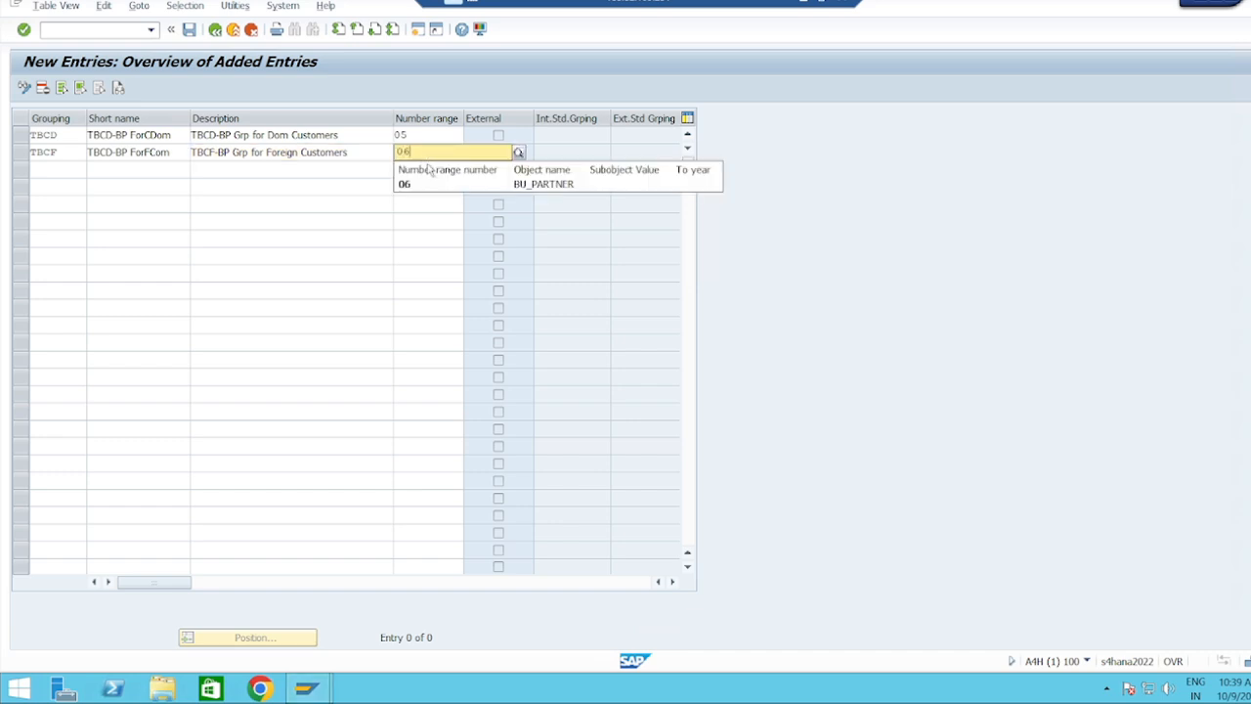
{"action": "left_click", "coordinate": [412, 185]}
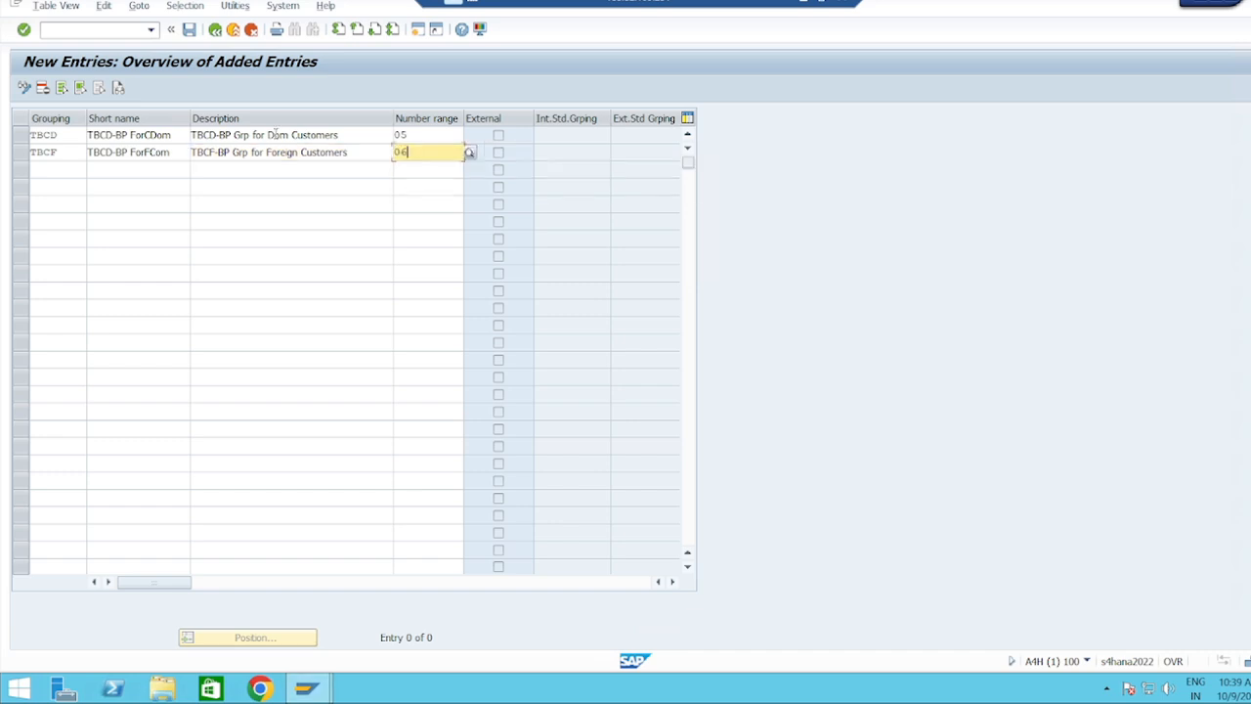
{"action": "left_click", "coordinate": [189, 30]}
{"action": "left_click", "coordinate": [309, 264]}
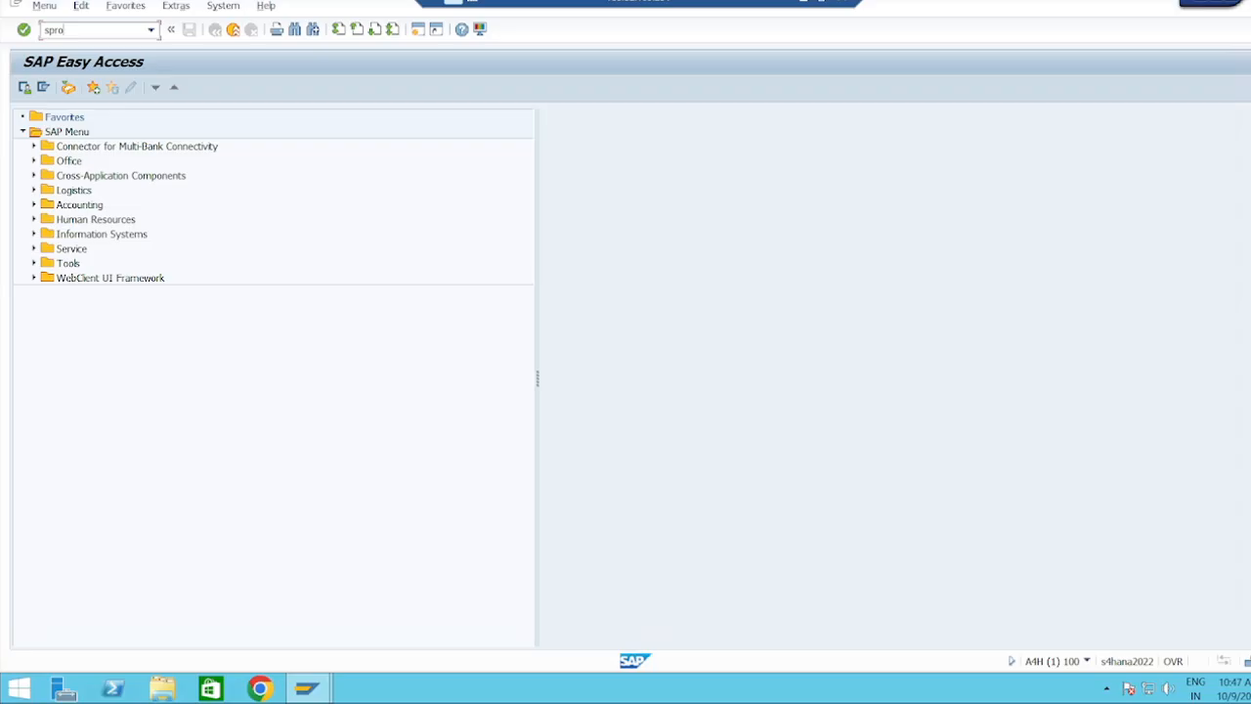
Open the SAP reference IMG through transaction SPRO and expand Cross-Application Components down to Master Data Synchronization.
{"action": "key", "text": "Return"}
{"action": "left_click", "coordinate": [79, 87]}
{"action": "left_click", "coordinate": [109, 219]}
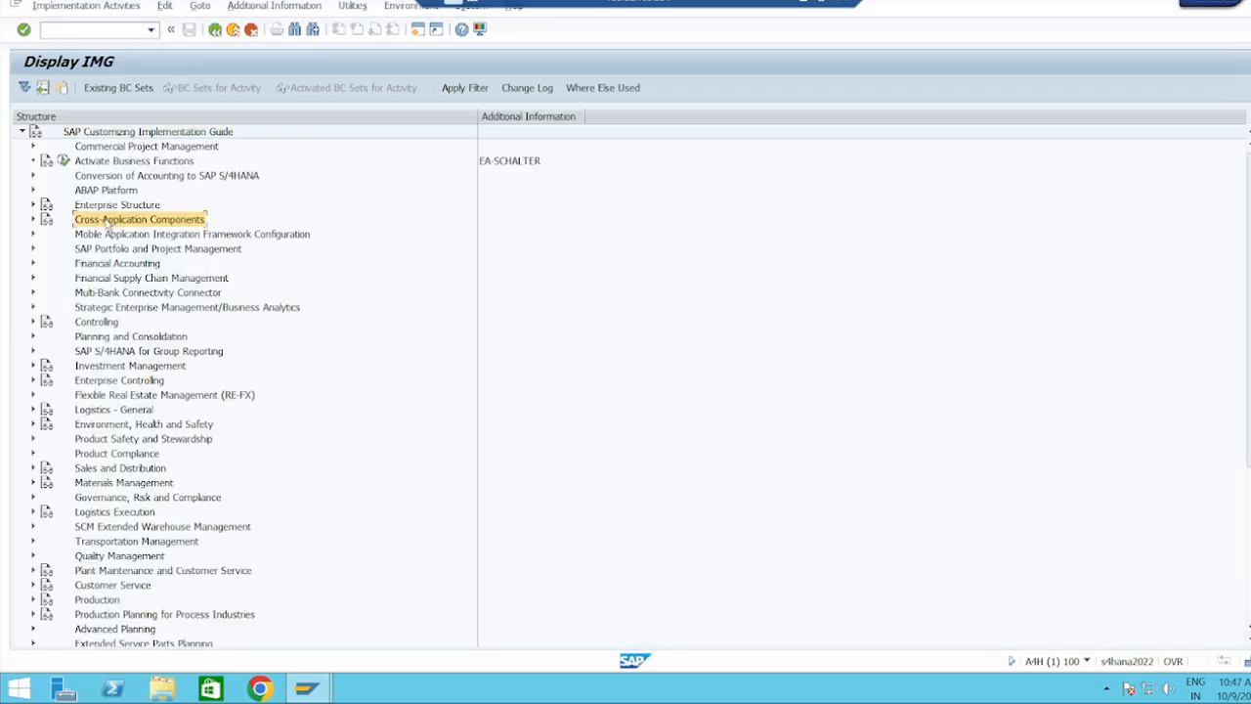
{"action": "left_click", "coordinate": [33, 219]}
{"action": "left_click", "coordinate": [110, 499]}
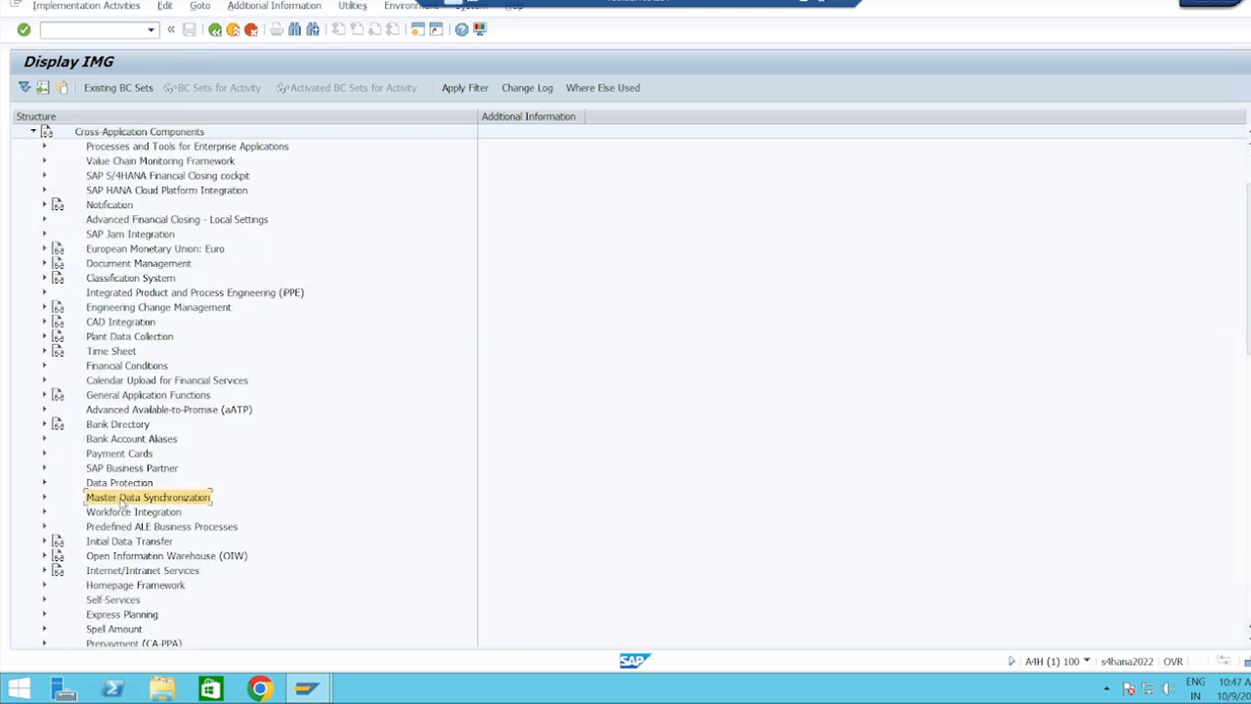
{"action": "left_click", "coordinate": [44, 497]}
Expand Customer/Vendor Integration, Business Partner Settings, Settings for Customer Integration and Field Assignment for Customer Integration down to Assign Keys.
{"action": "left_click", "coordinate": [125, 396]}
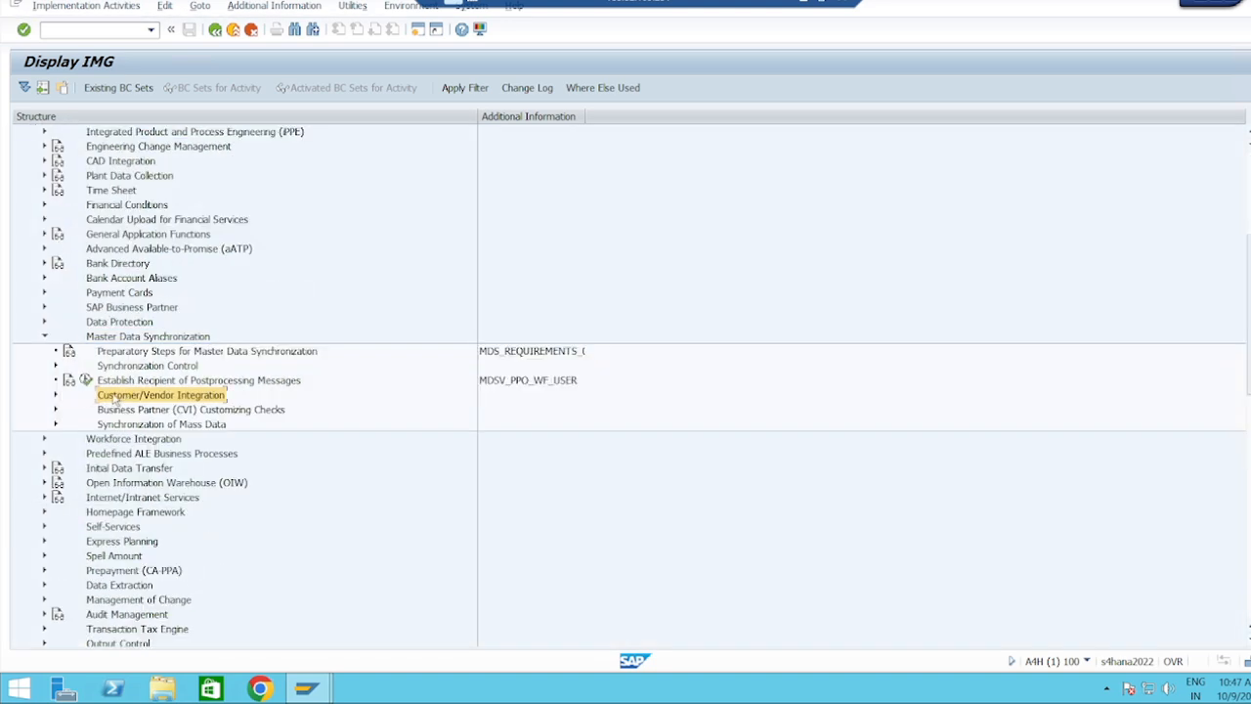
{"action": "left_click", "coordinate": [55, 395]}
{"action": "left_click", "coordinate": [141, 442]}
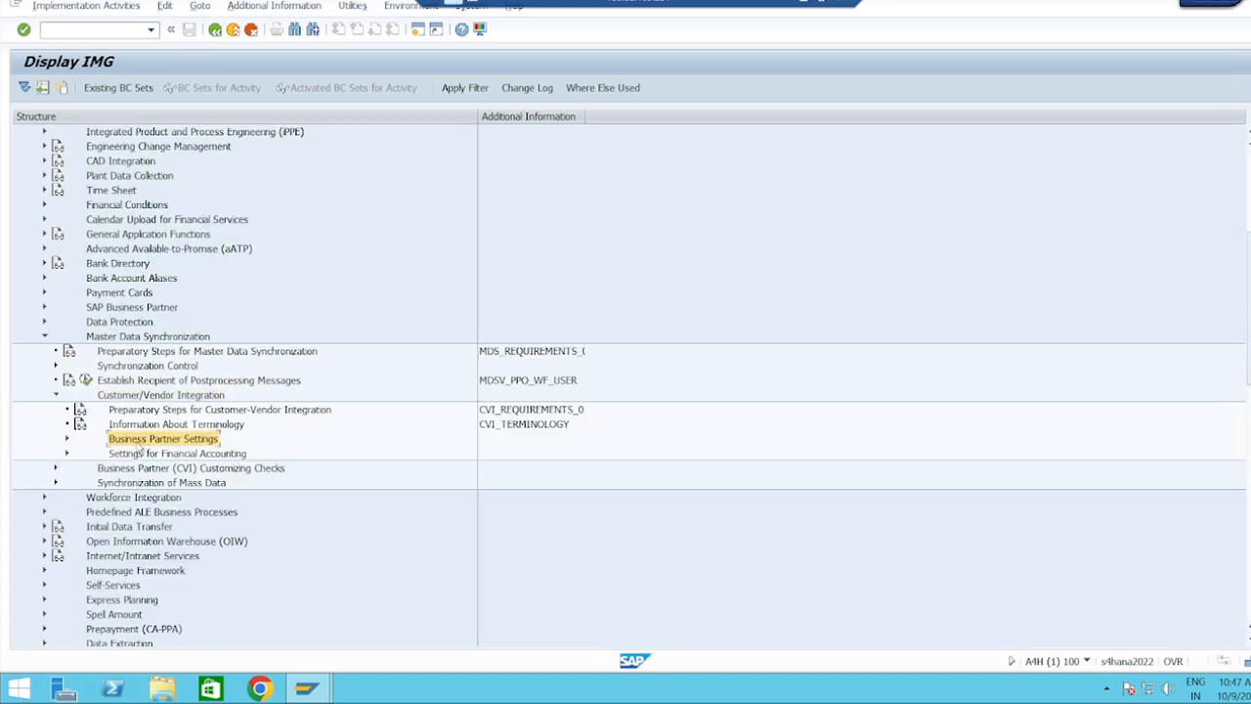
{"action": "left_click", "coordinate": [67, 439]}
{"action": "left_click", "coordinate": [196, 354]}
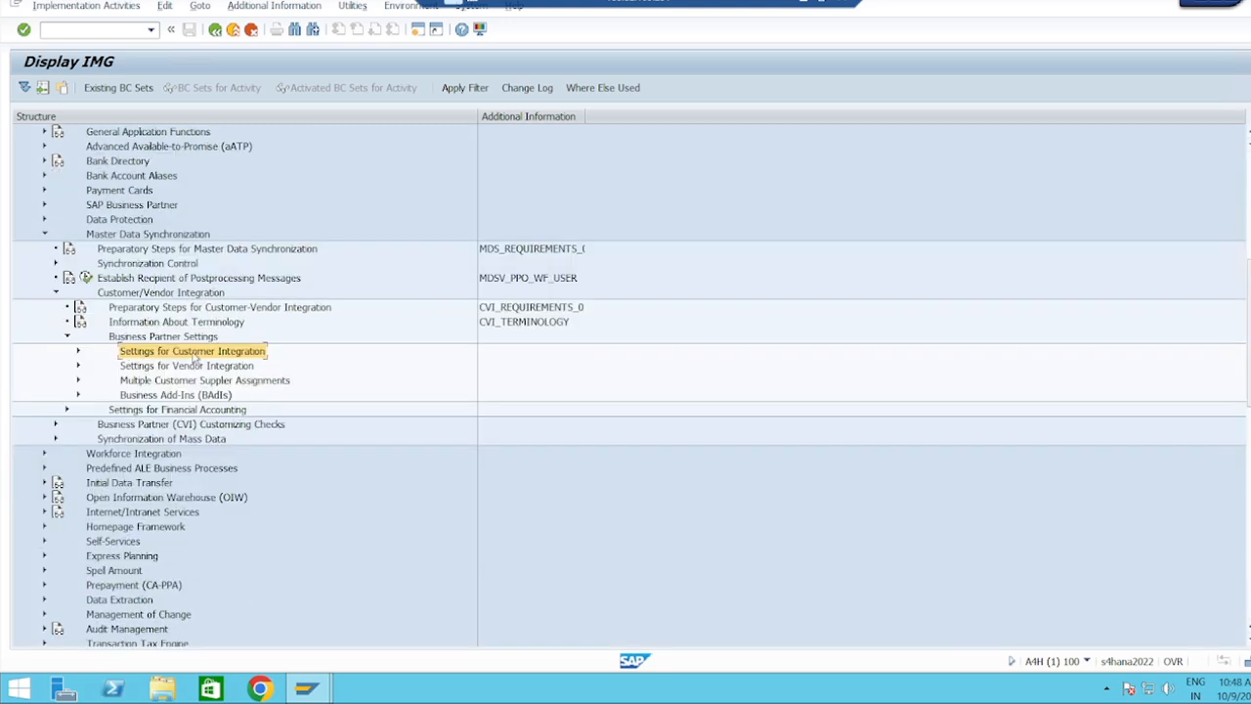
{"action": "left_click", "coordinate": [80, 352]}
{"action": "left_click", "coordinate": [191, 396]}
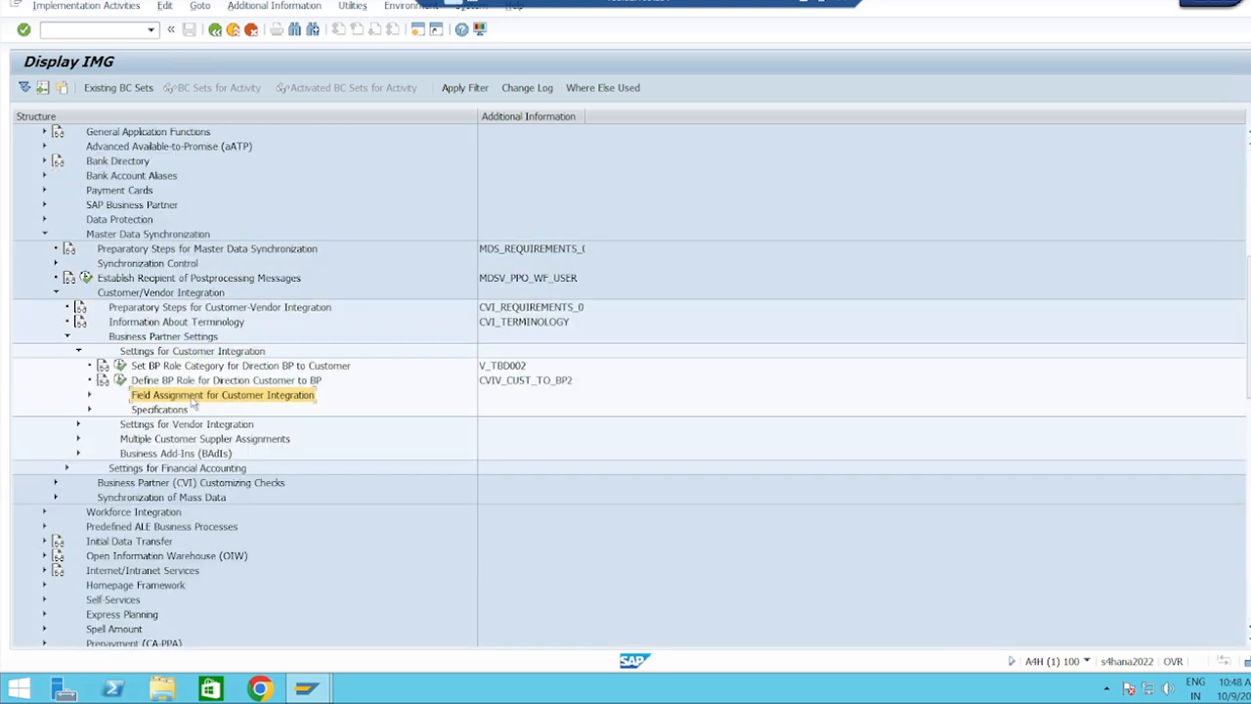
{"action": "left_click", "coordinate": [90, 395]}
{"action": "left_click", "coordinate": [102, 411]}
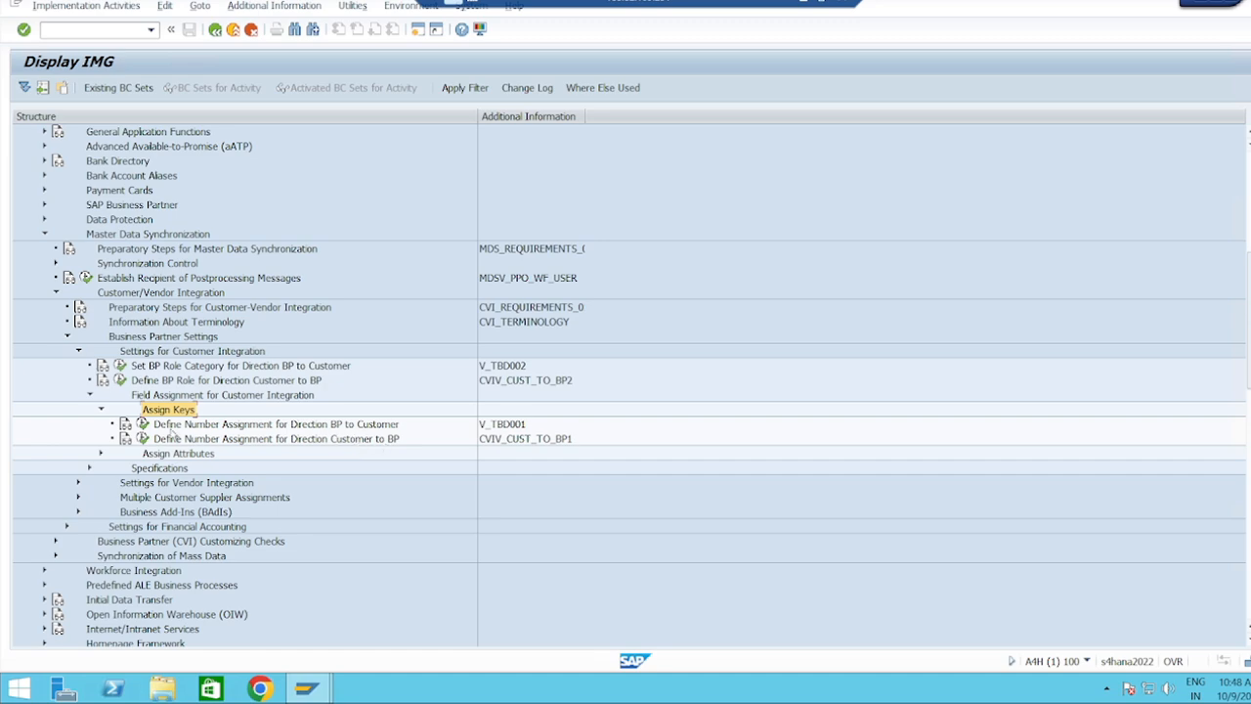
Add a number assignment for direction BP to customer that links grouping TBCD to account group TG04.
{"action": "left_click", "coordinate": [142, 424]}
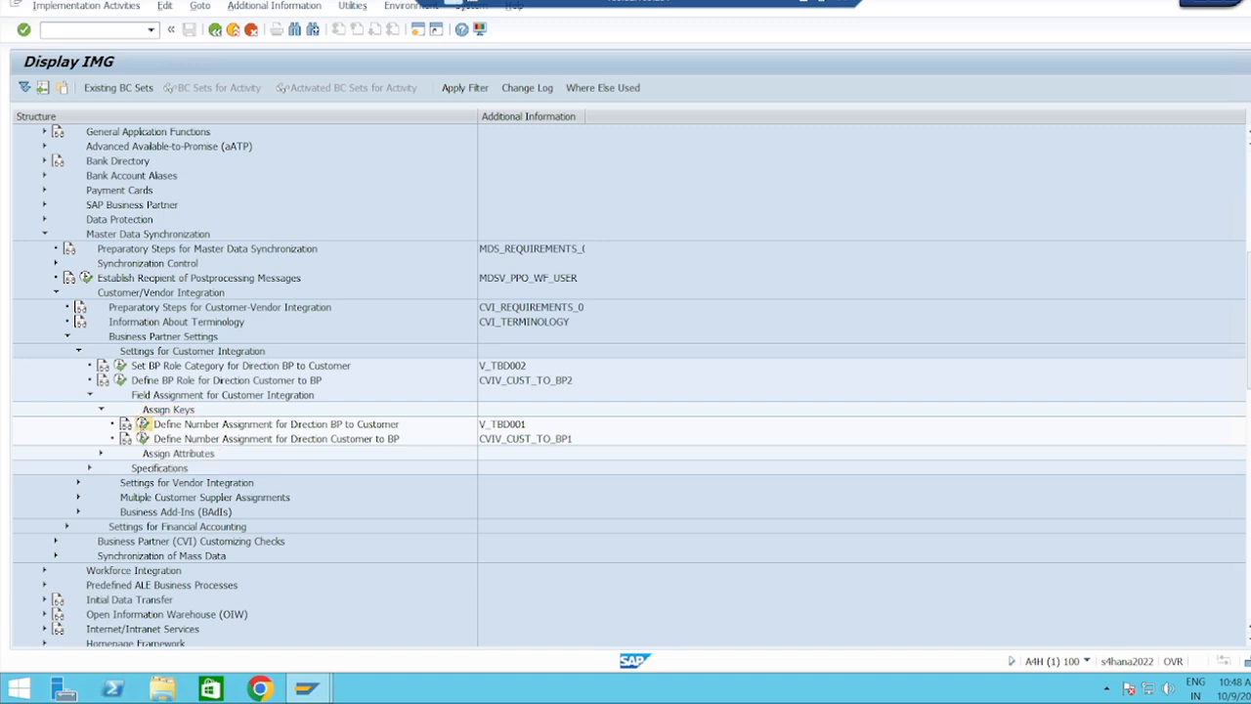
{"action": "left_click", "coordinate": [60, 88]}
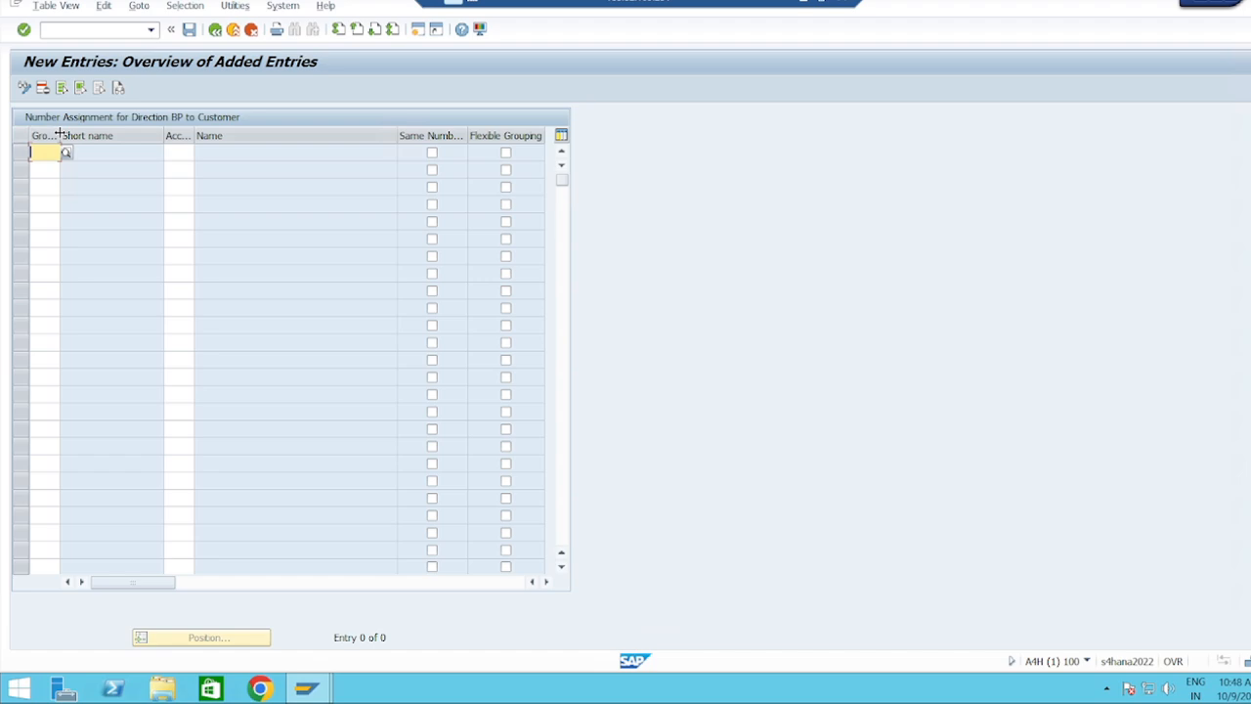
{"action": "left_click_drag", "start_coordinate": [60, 135], "coordinate": [126, 135]}
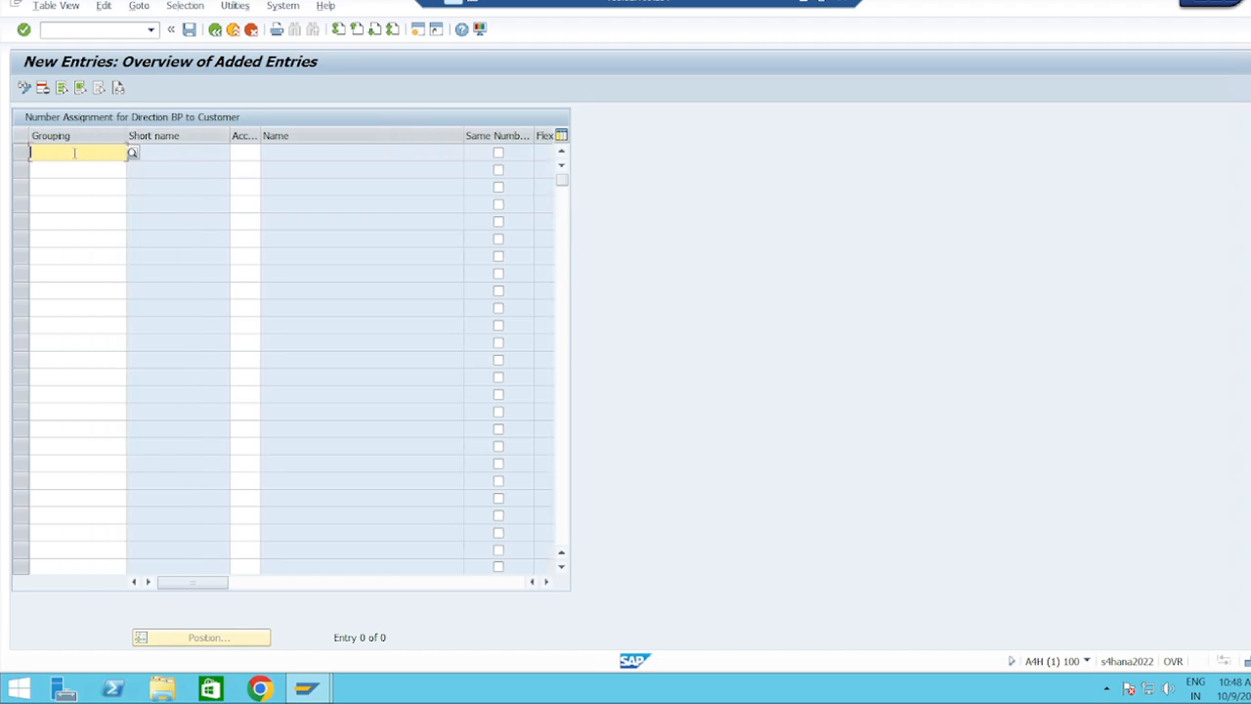
{"action": "type", "text": "TBCD"}
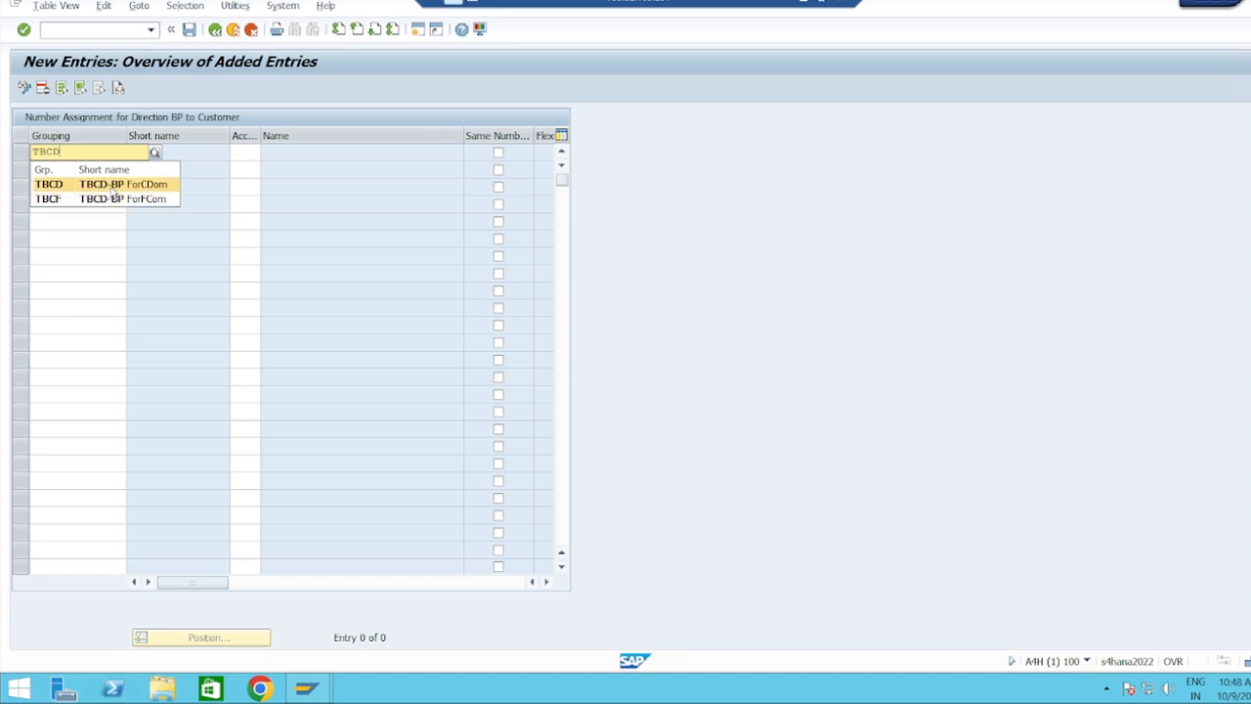
{"action": "left_click", "coordinate": [116, 186]}
{"action": "left_click", "coordinate": [235, 157]}
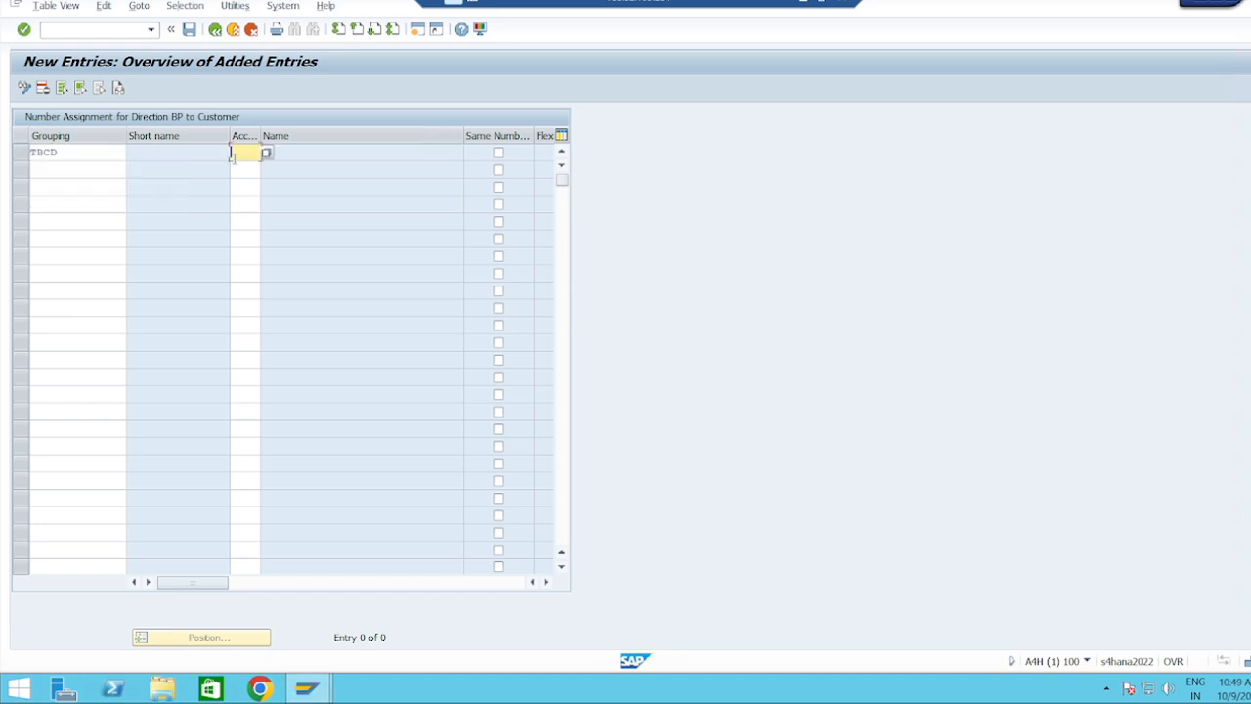
{"action": "type", "text": "TC"}
{"action": "type", "text": "04"}
{"action": "key", "text": "Return"}
Add a second BP-to-customer assignment linking grouping TBCF to account group TG05 and save the entries.
{"action": "left_click", "coordinate": [78, 169]}
{"action": "type", "text": "TBC"}
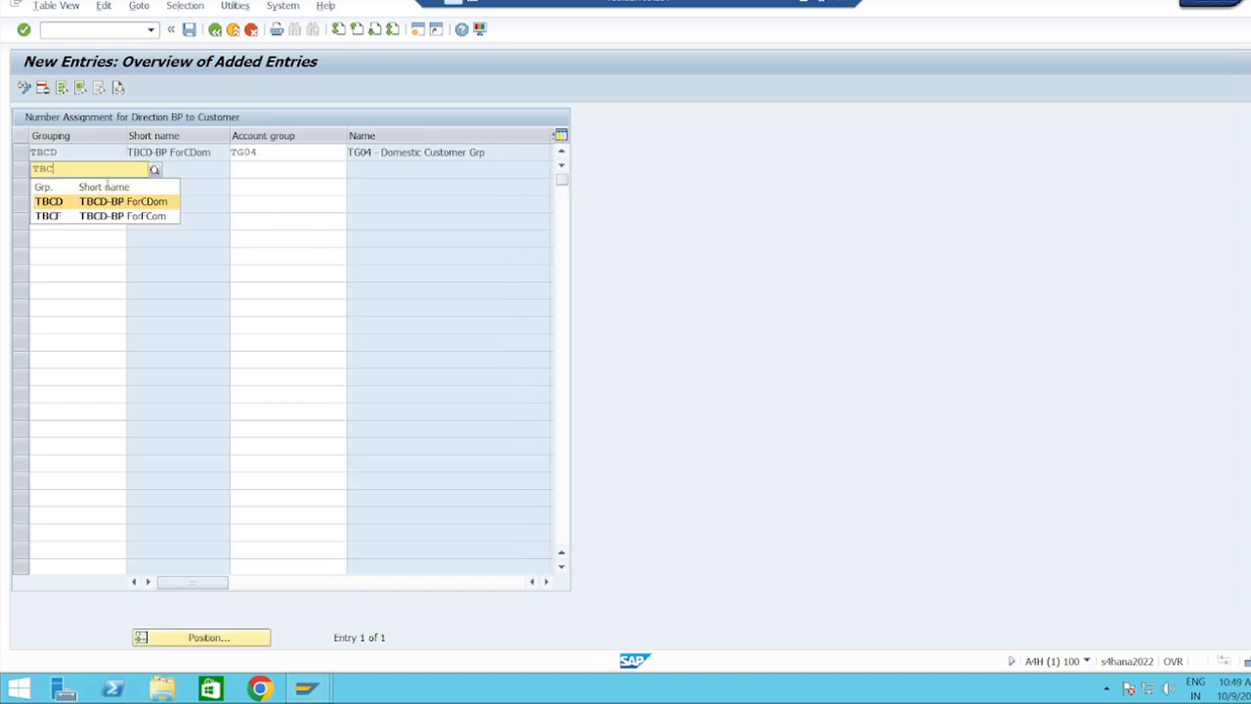
{"action": "left_click", "coordinate": [61, 216]}
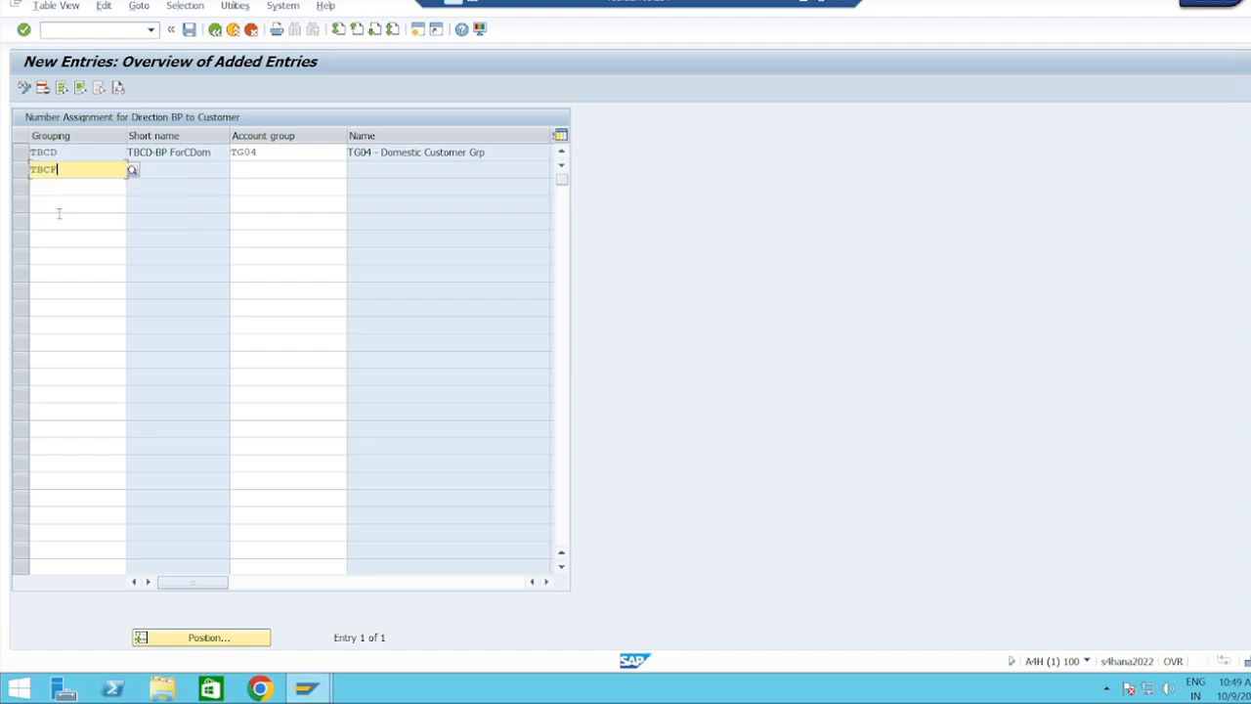
{"action": "left_click", "coordinate": [247, 168]}
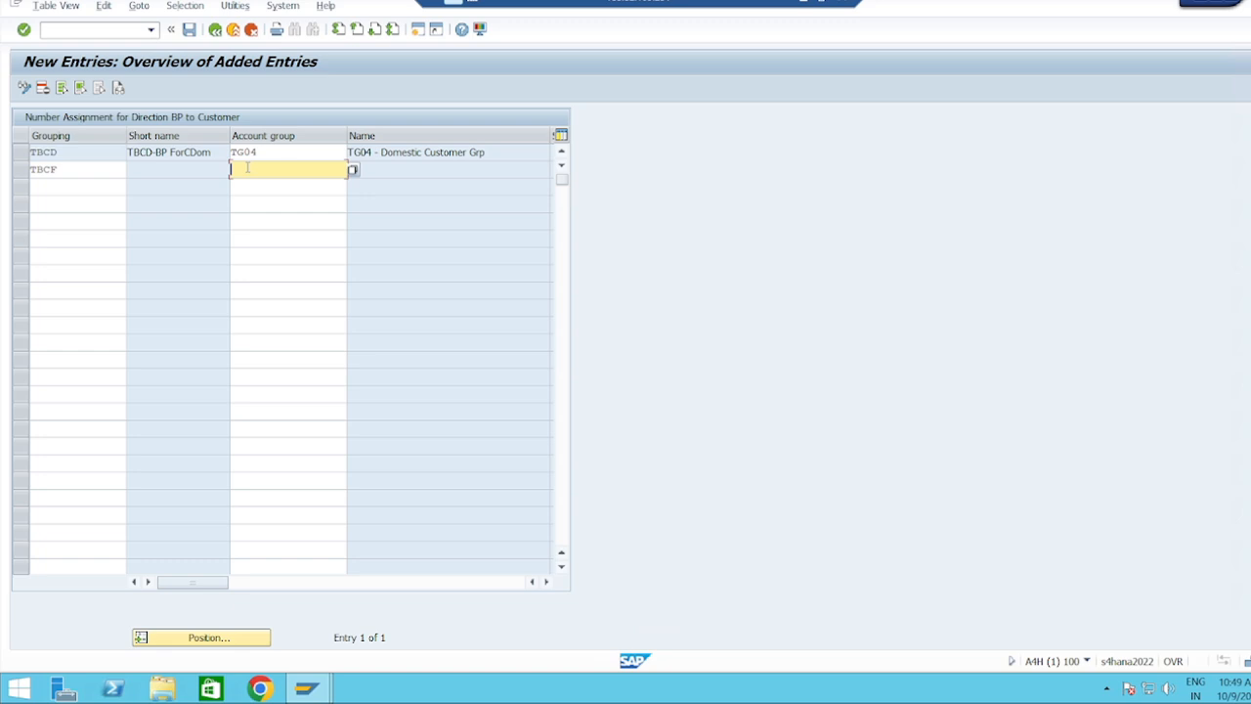
{"action": "type", "text": "TG05"}
{"action": "key", "text": "Return"}
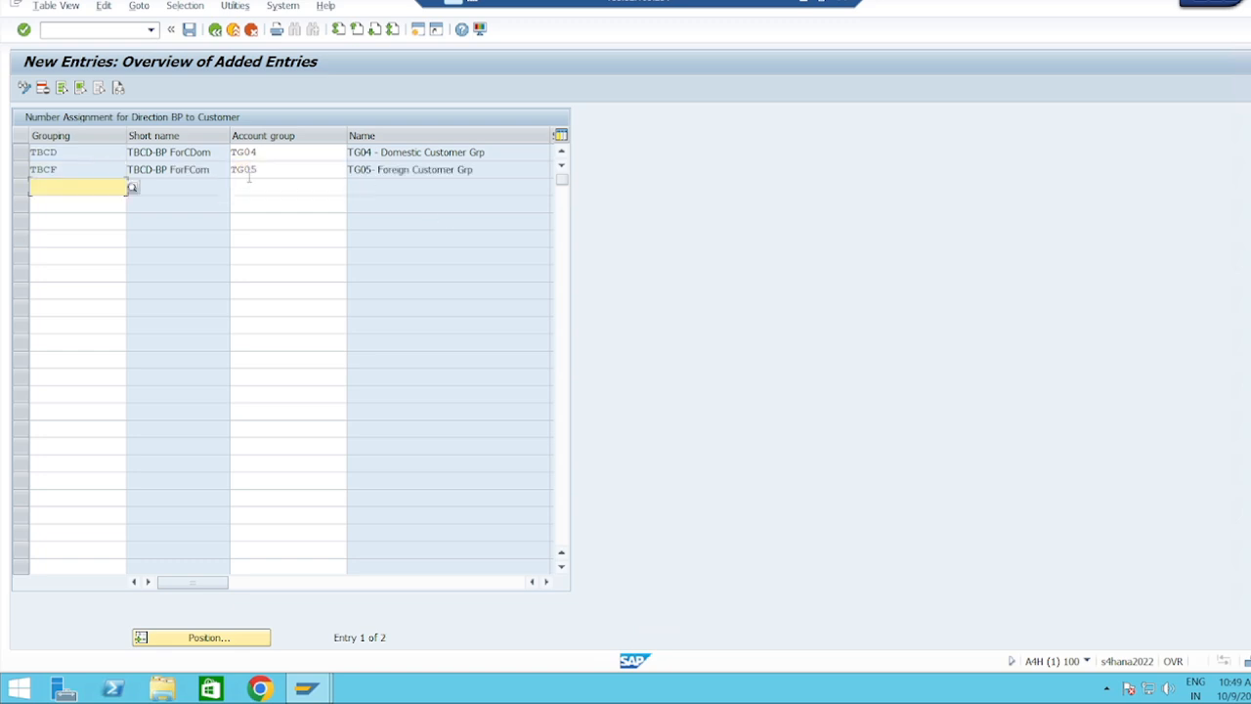
{"action": "left_click", "coordinate": [189, 29]}
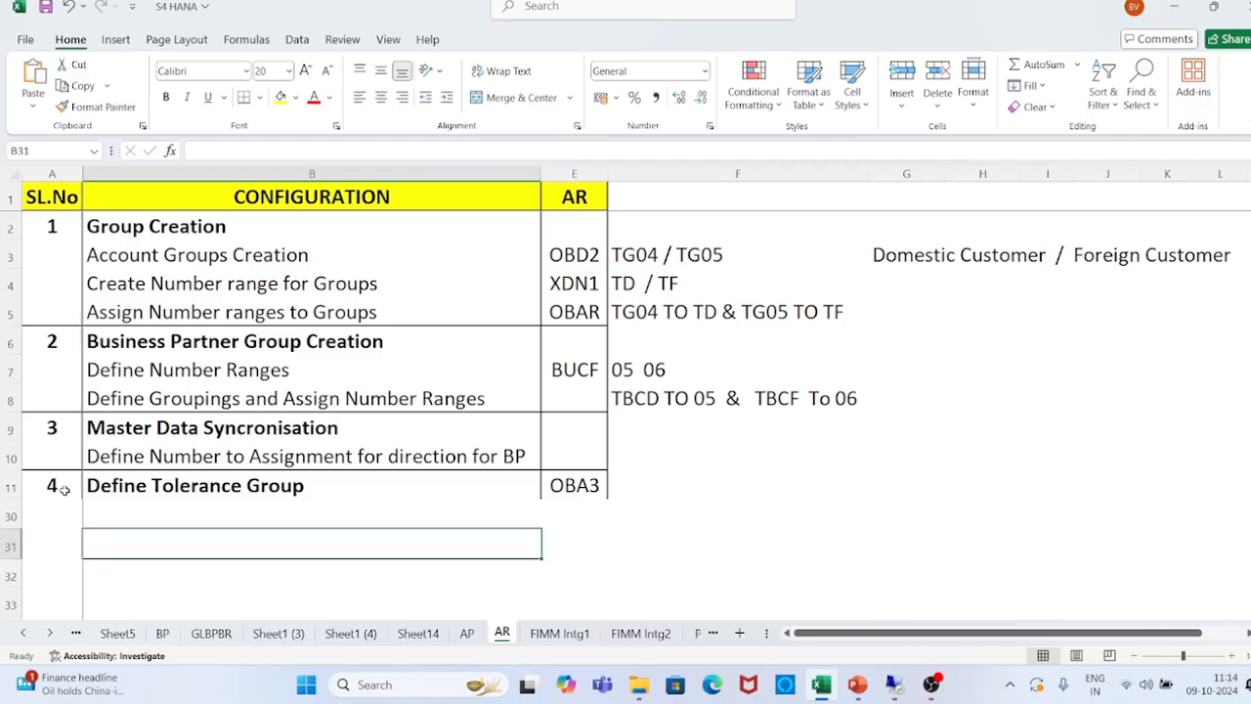
Check the Define Tolerance Group row and its transaction code in the Excel configuration list, and open the SAP IMG through SPRO.
{"action": "left_click", "coordinate": [130, 494]}
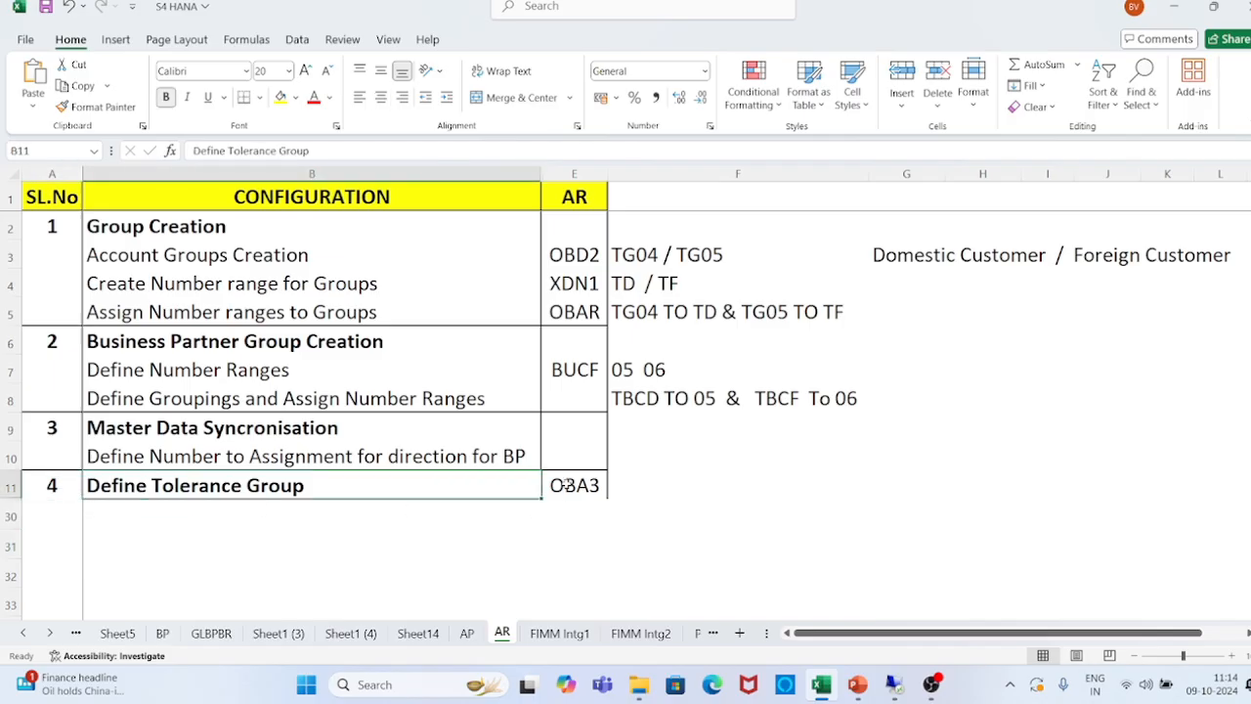
{"action": "left_click", "coordinate": [566, 485]}
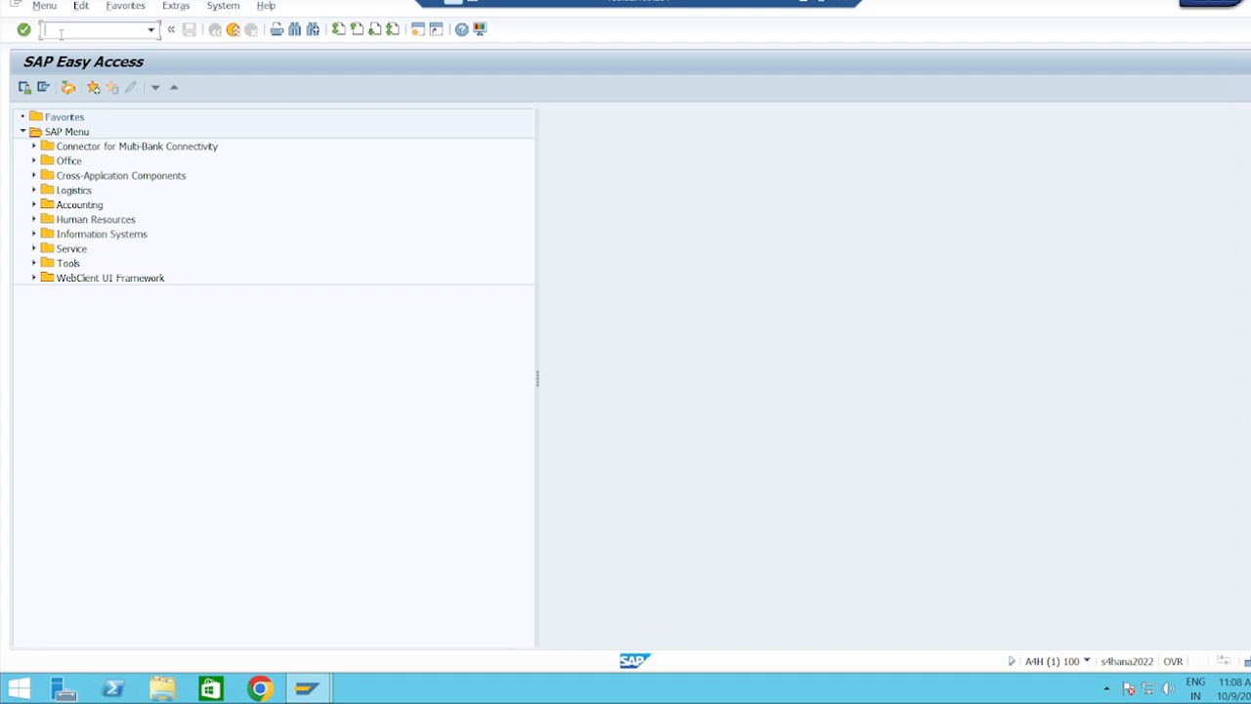
{"action": "type", "text": "SPRO"}
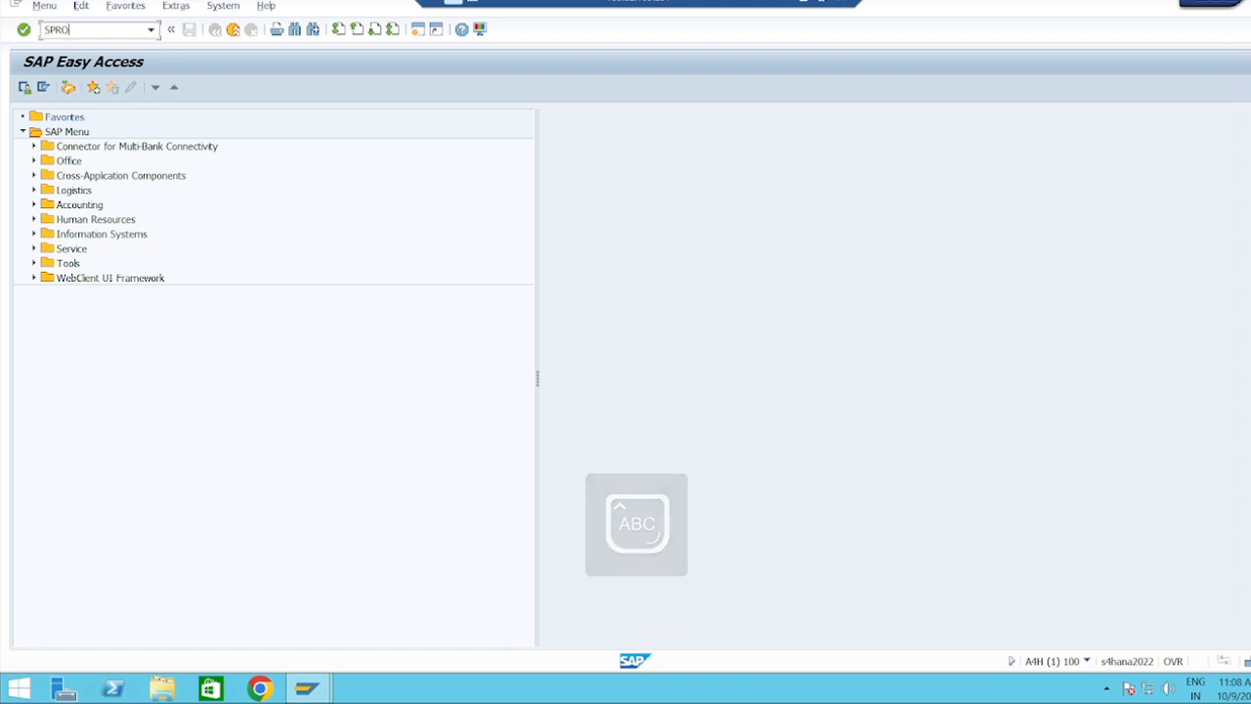
{"action": "key", "text": "Return"}
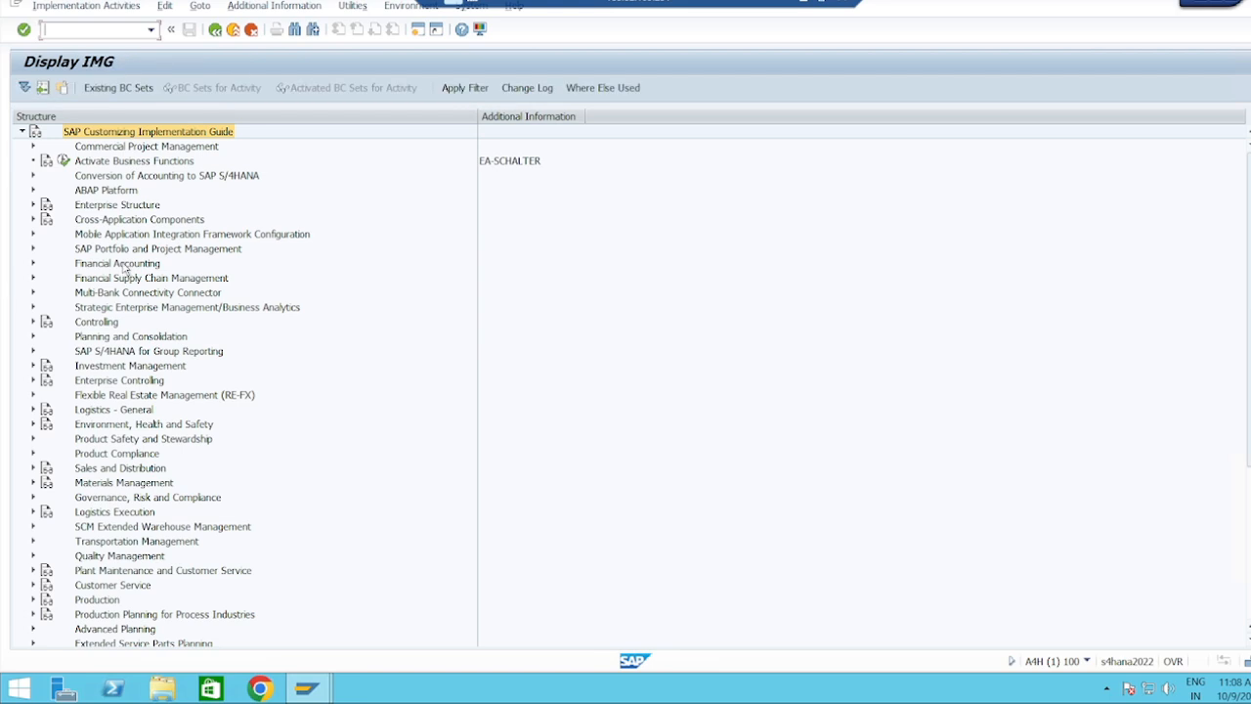
Expand Financial Accounting and Accounts Receivable and Accounts Payable down to Business Transactions.
{"action": "left_click", "coordinate": [124, 266]}
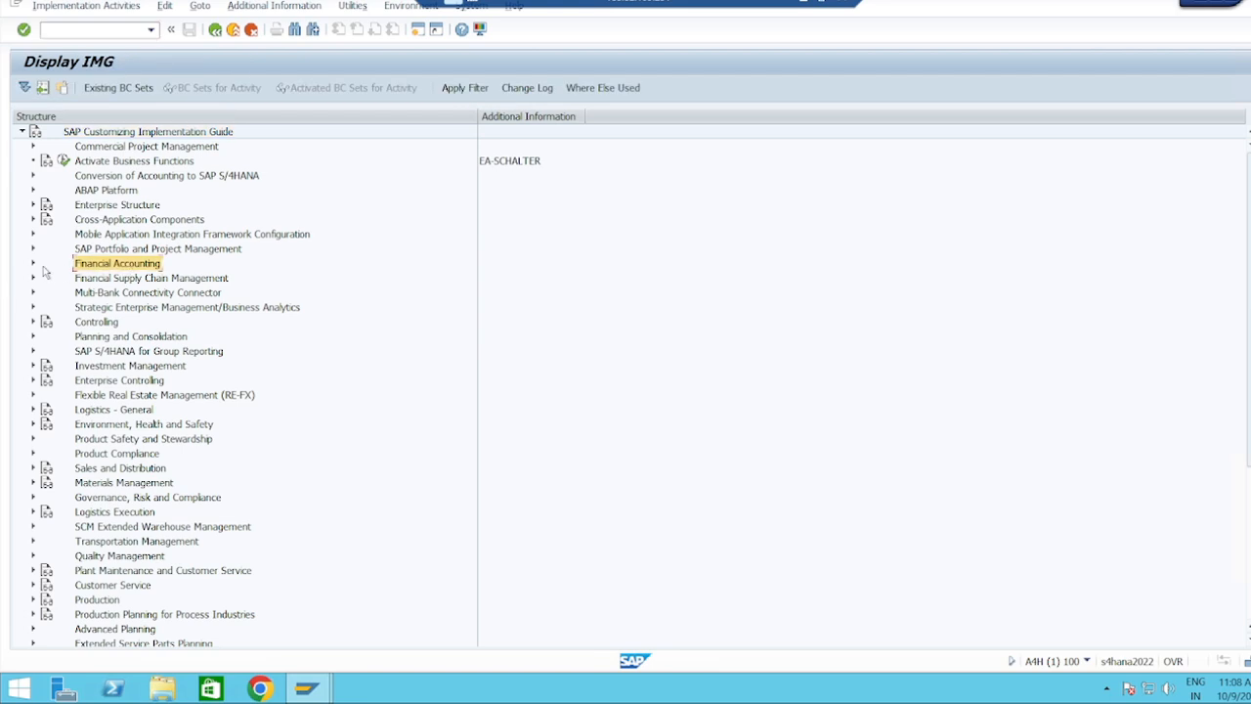
{"action": "left_click", "coordinate": [35, 264]}
{"action": "left_click", "coordinate": [124, 309]}
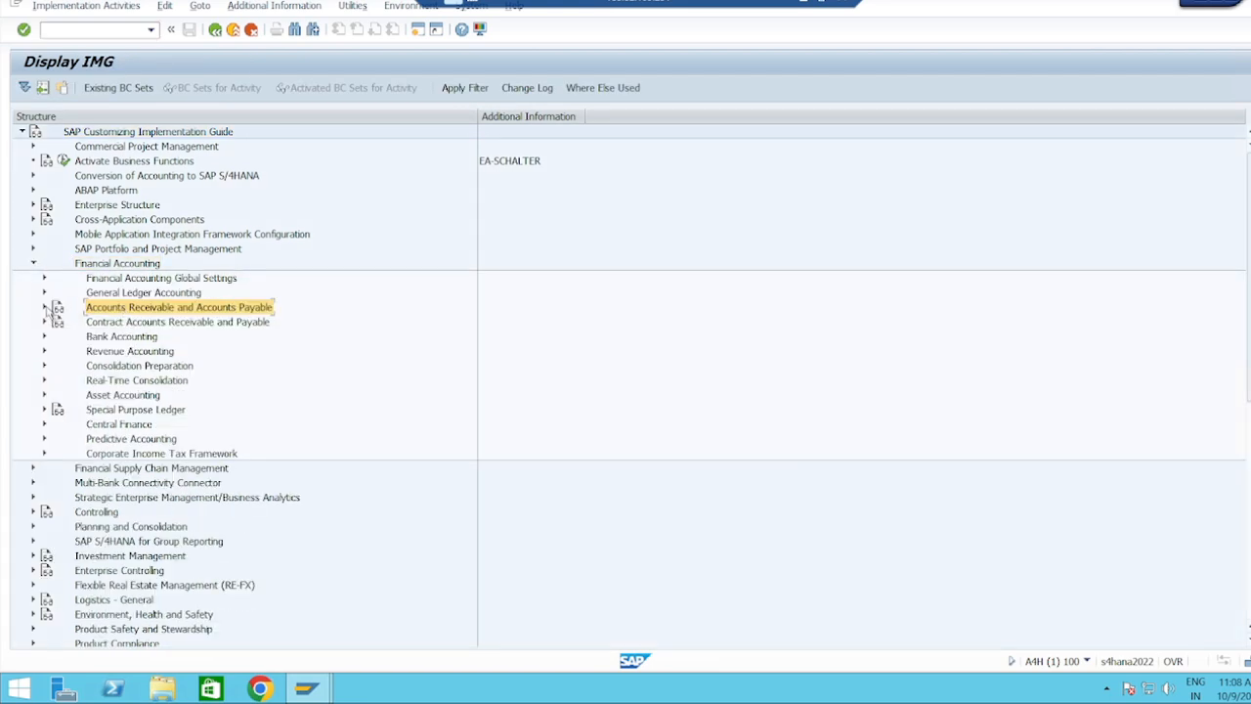
{"action": "left_click", "coordinate": [45, 307]}
{"action": "left_click", "coordinate": [68, 352]}
{"action": "left_click", "coordinate": [56, 351]}
Expand Outgoing Payments and Manual Outgoing Payments, and select the Define Tolerances (Suppliers) activity.
{"action": "left_click", "coordinate": [152, 394]}
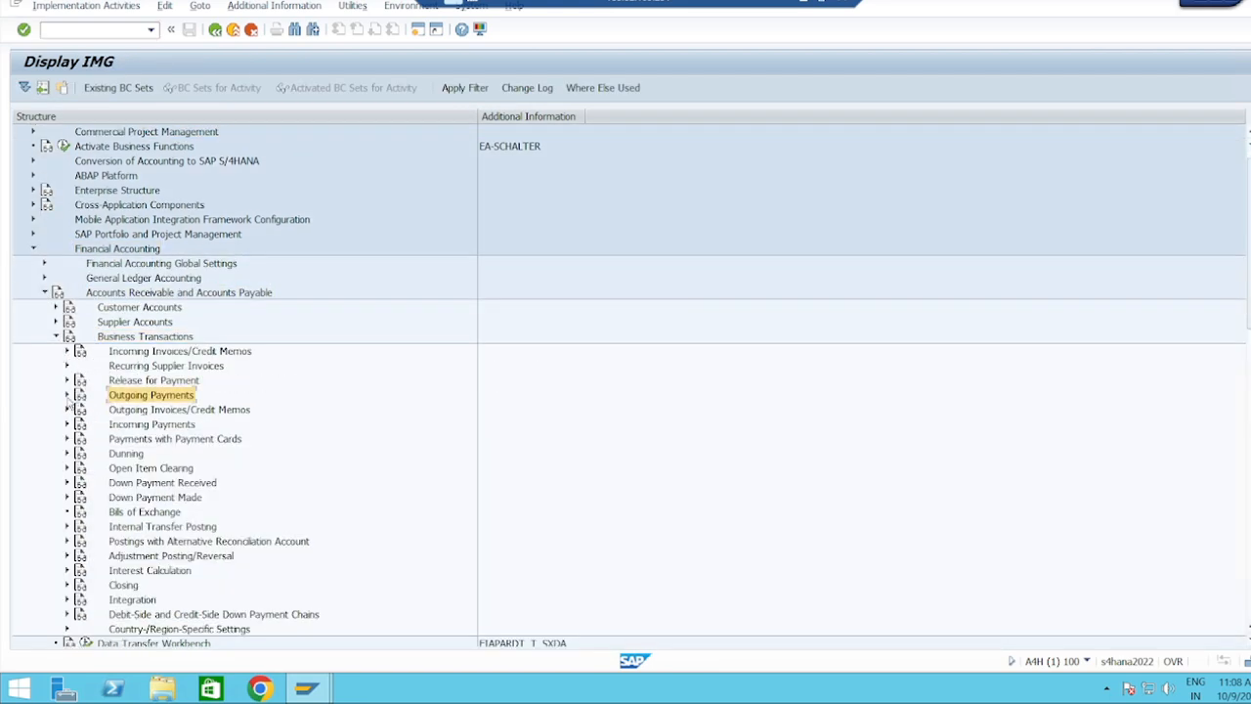
{"action": "left_click", "coordinate": [67, 395]}
{"action": "left_click", "coordinate": [166, 424]}
{"action": "left_click", "coordinate": [78, 424]}
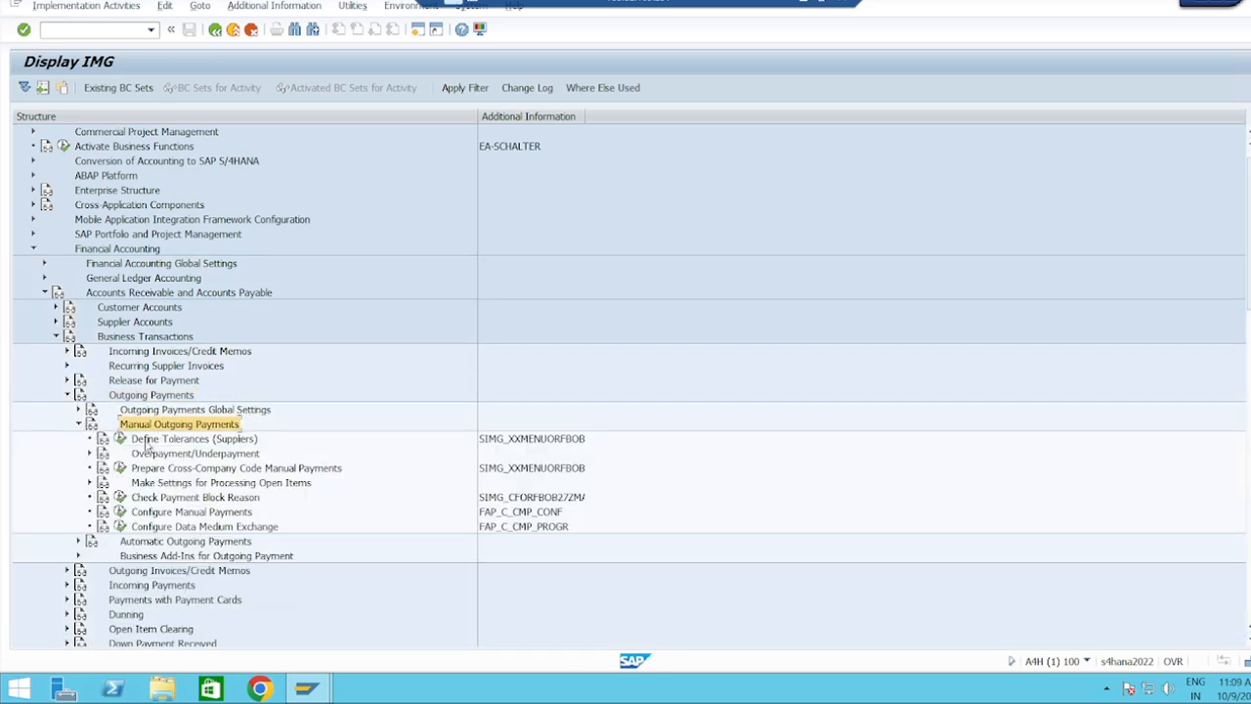
{"action": "left_click", "coordinate": [151, 439]}
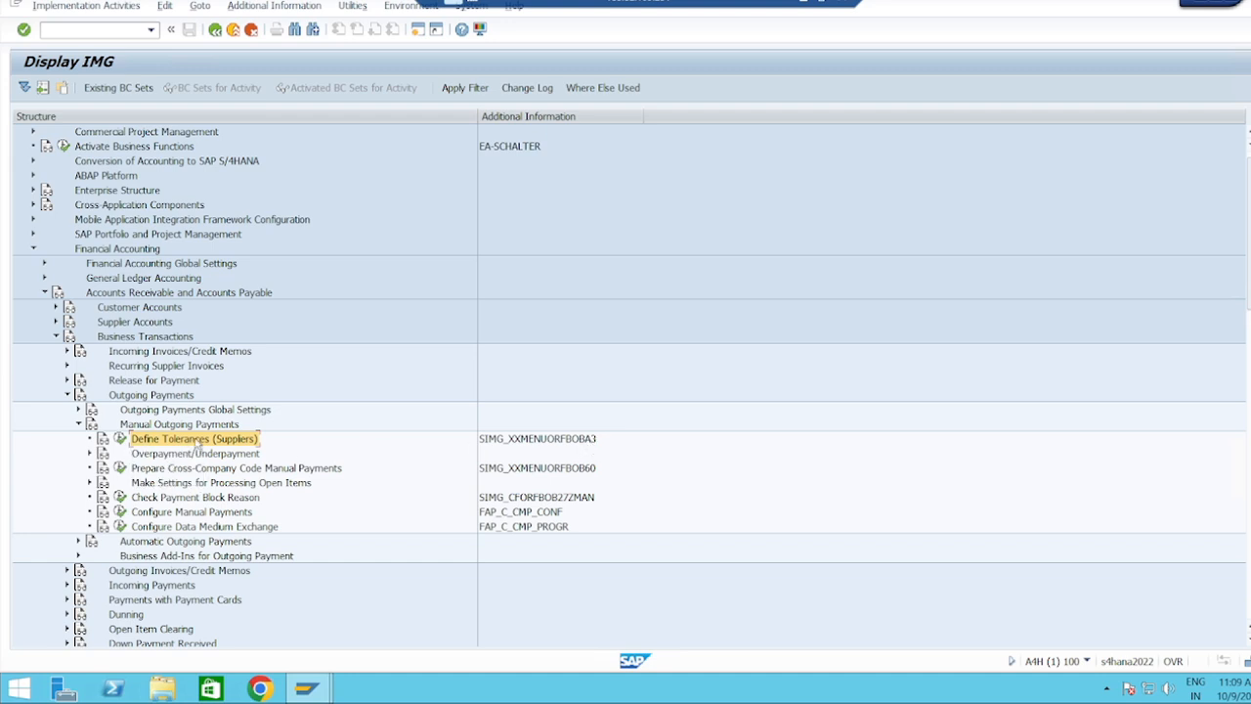
Open the Define Tolerances (Suppliers) activity, locate the company code TG10 entry, and open its details.
{"action": "left_click", "coordinate": [120, 440]}
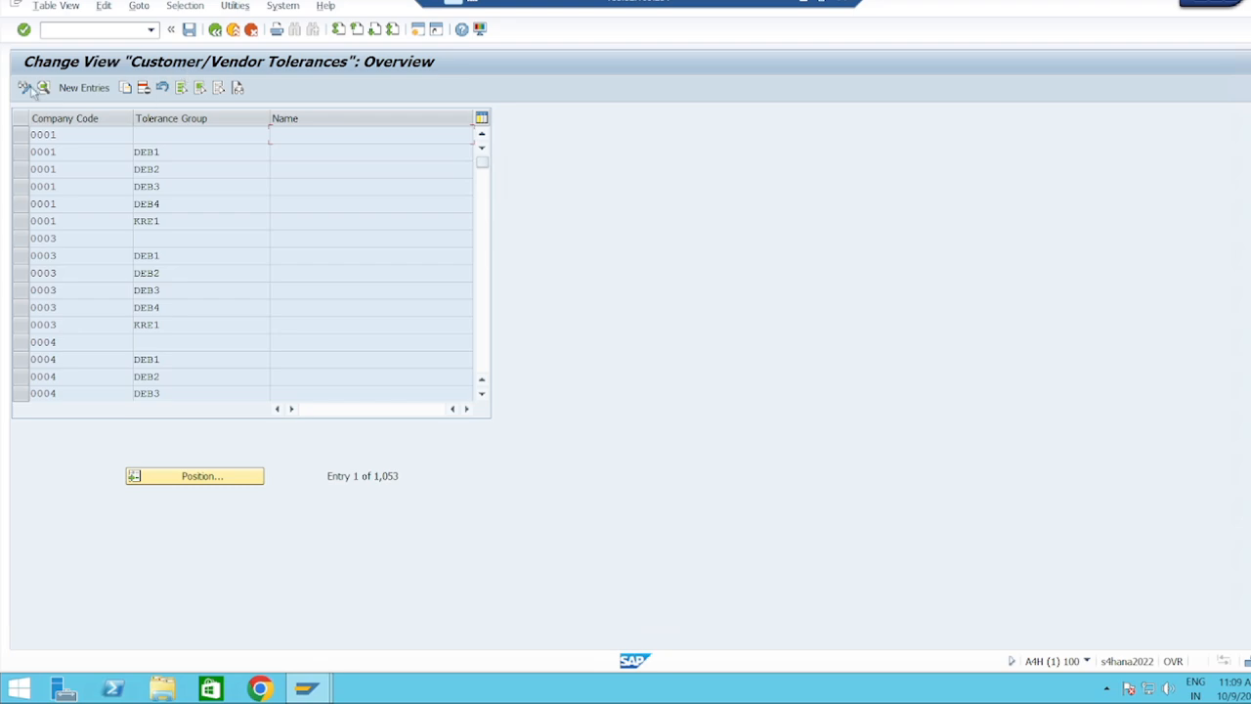
{"action": "left_click", "coordinate": [80, 90]}
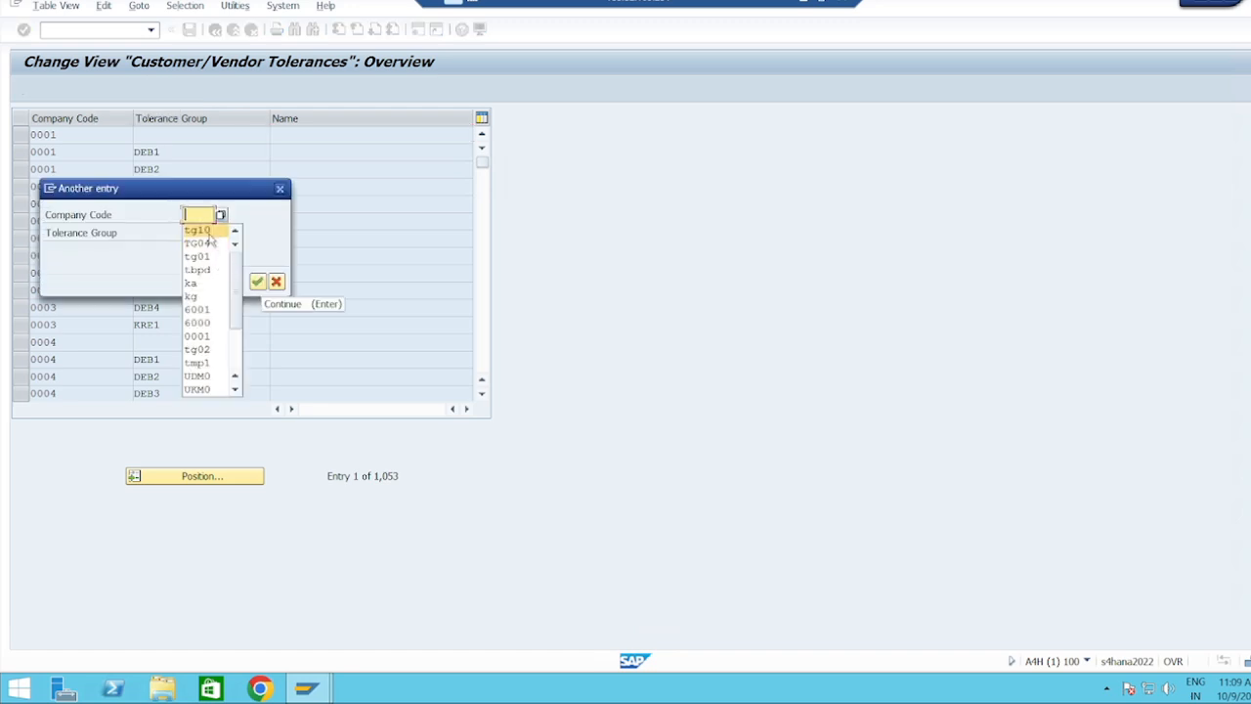
{"action": "left_click", "coordinate": [197, 230]}
{"action": "left_click", "coordinate": [257, 282]}
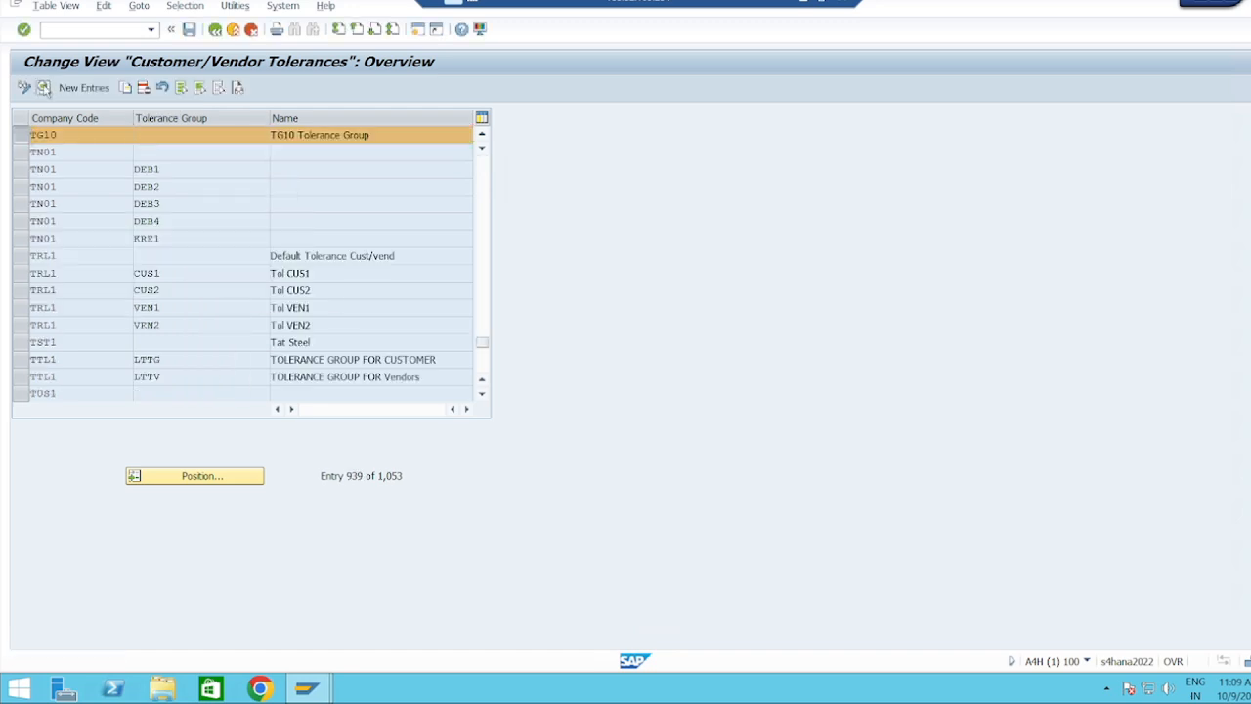
{"action": "left_click", "coordinate": [44, 88]}
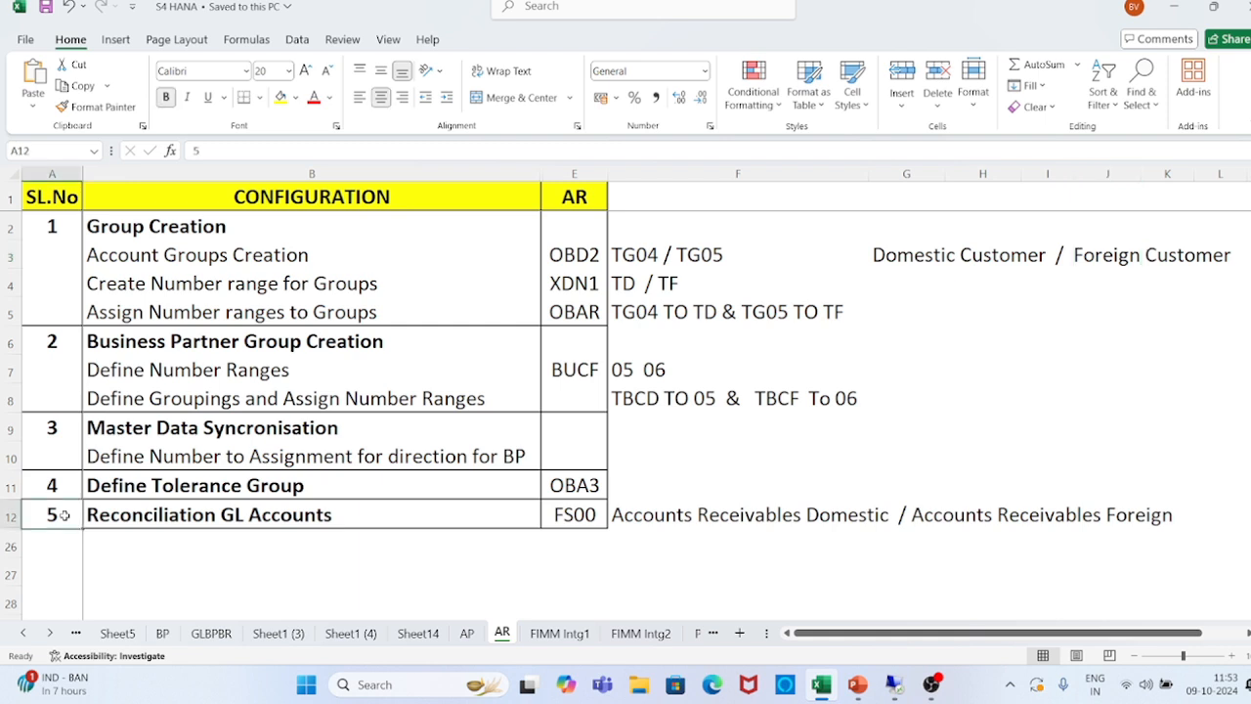
Check the Reconciliation GL Accounts row in the Excel configuration list for its transaction code and the receivables accounts it calls for.
{"action": "left_click", "coordinate": [162, 519]}
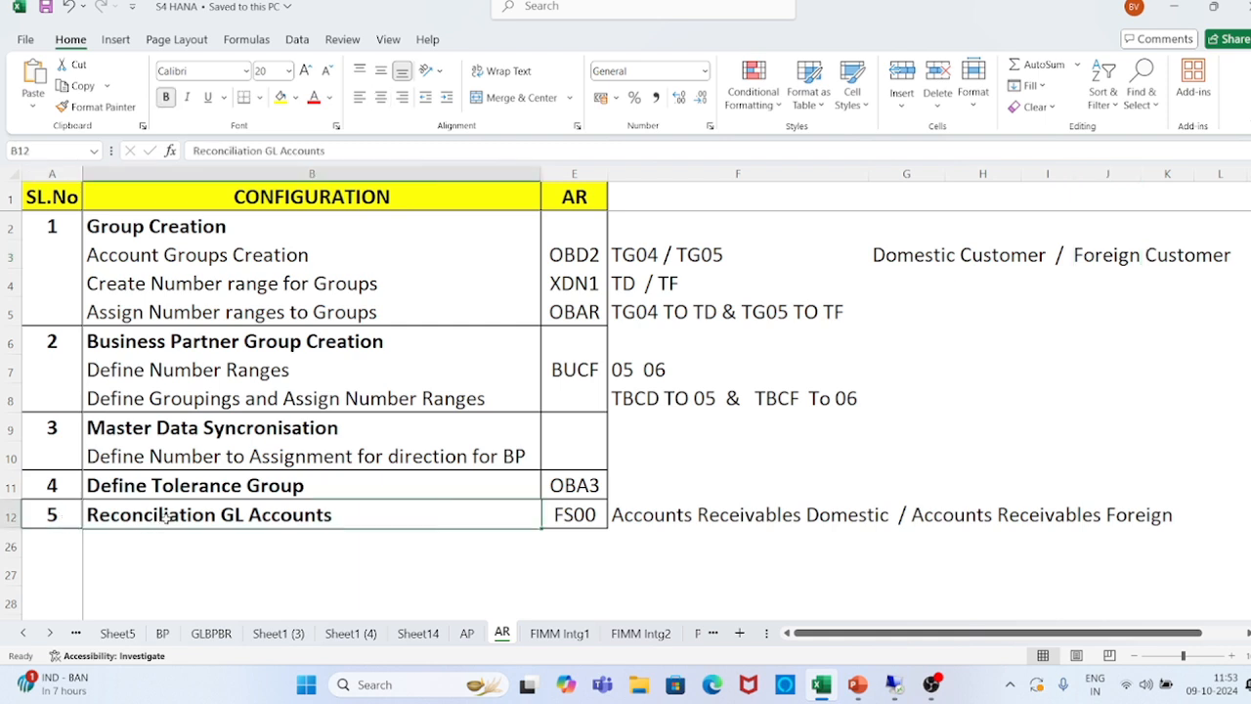
{"action": "left_click", "coordinate": [577, 522]}
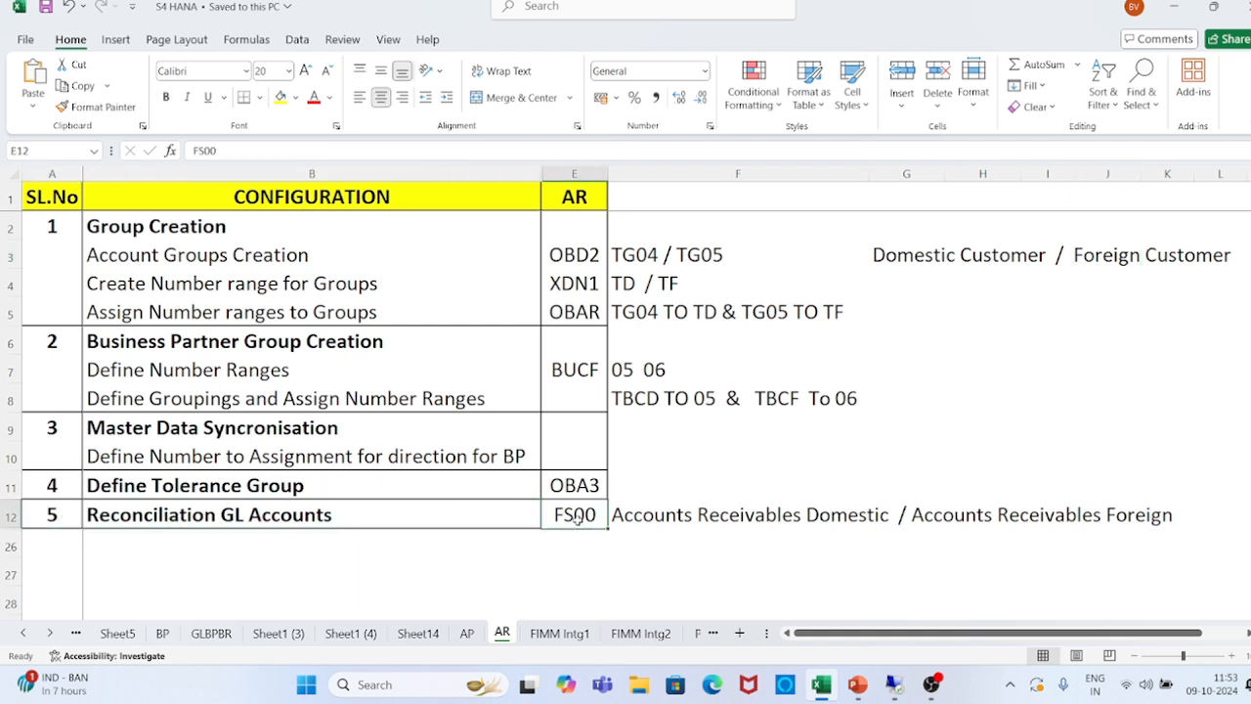
{"action": "left_click", "coordinate": [642, 518]}
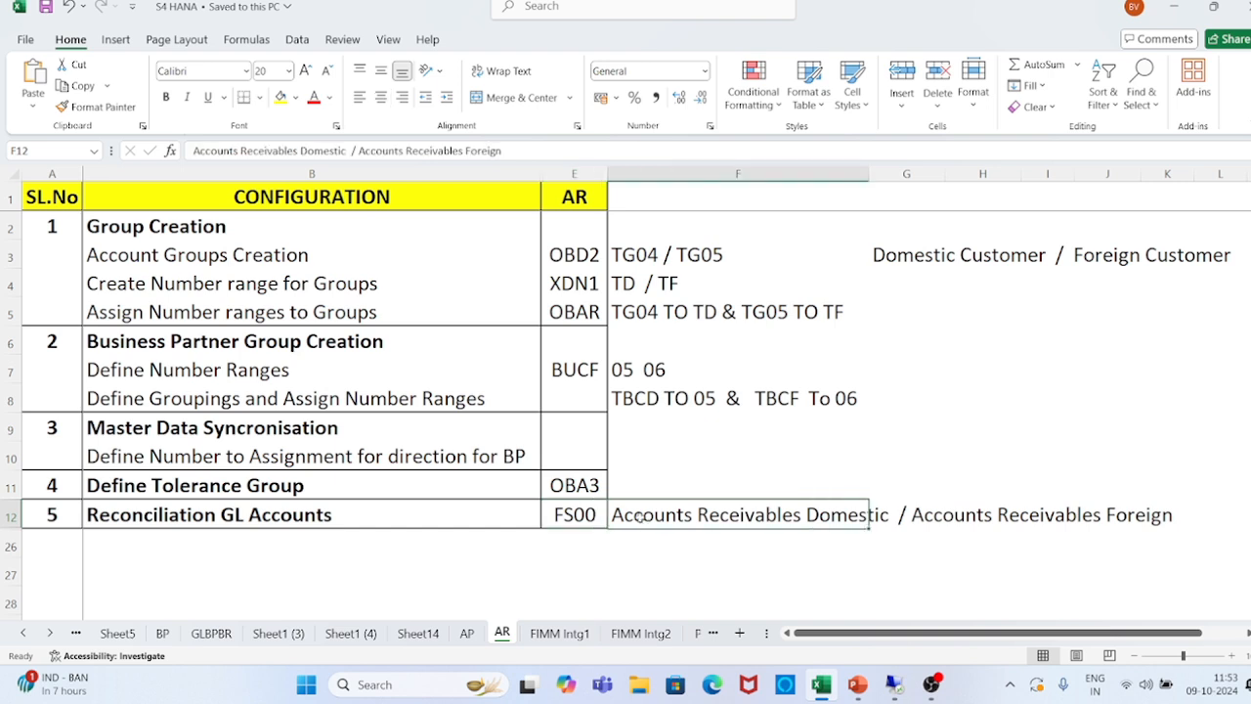
{"action": "left_click", "coordinate": [948, 520]}
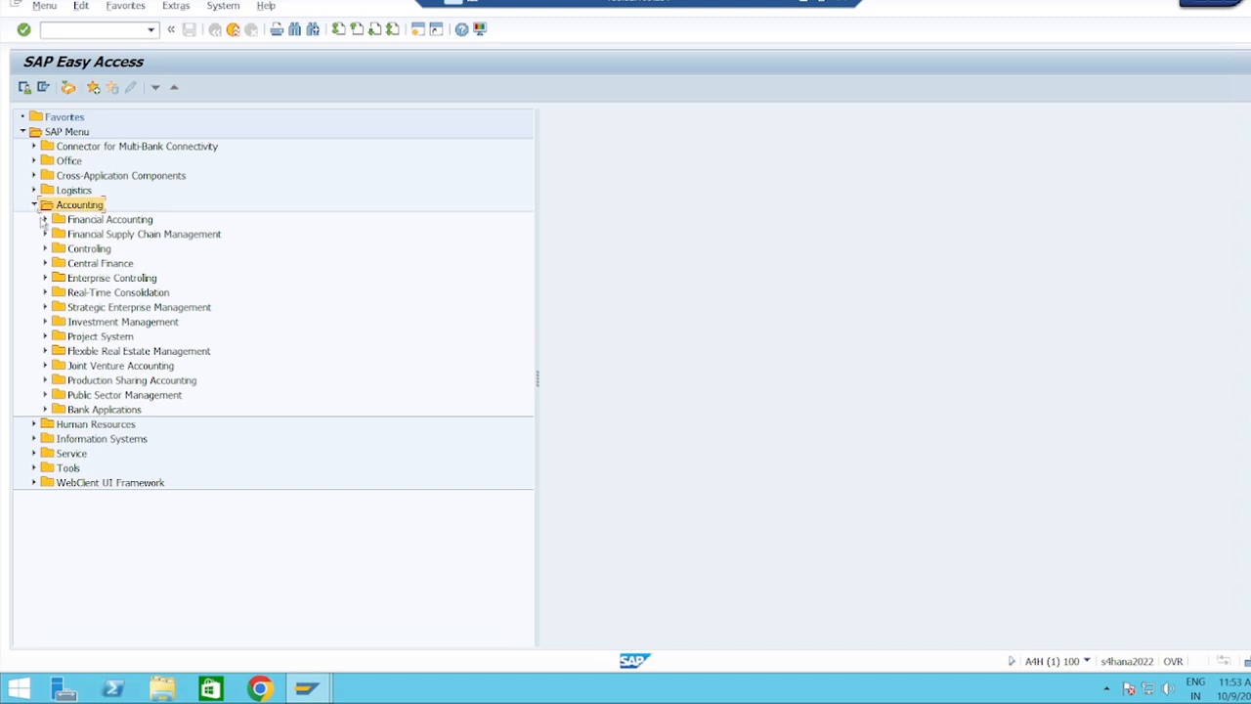
In the SAP Easy Access tree, expand Financial Accounting down to G/L Accounts Individual Processing and open FS00 - Centrally.
{"action": "left_click", "coordinate": [44, 219]}
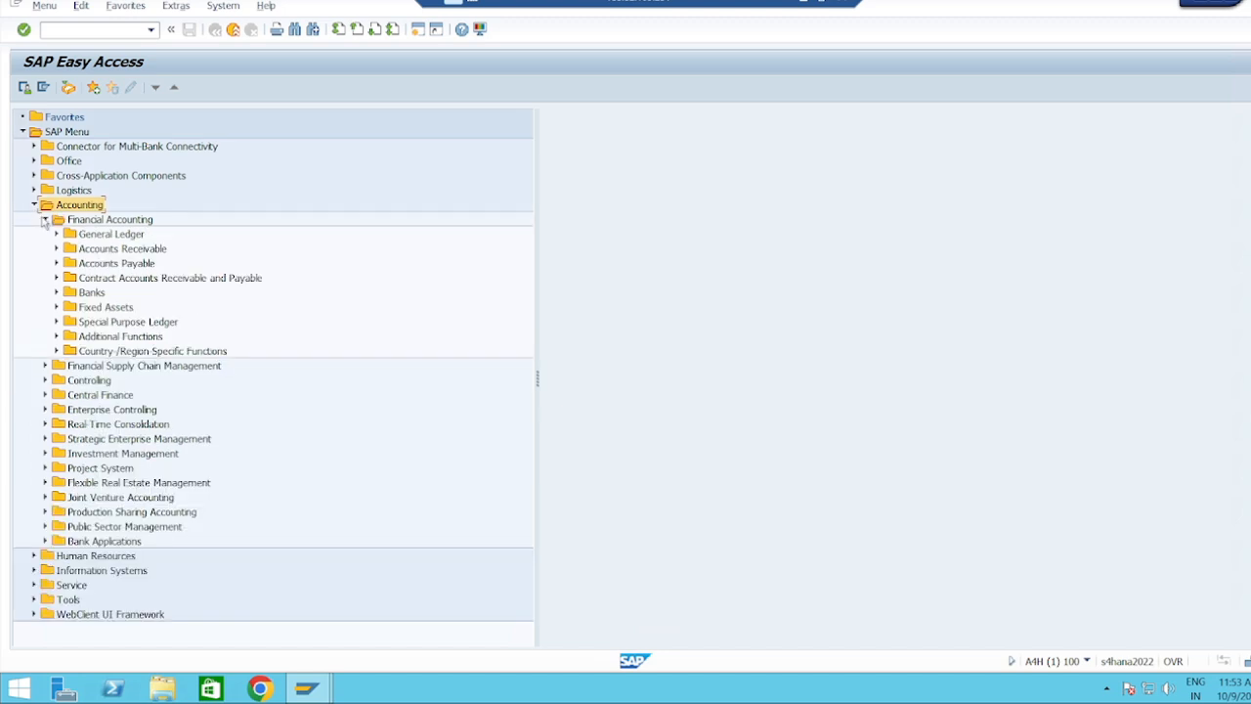
{"action": "left_click", "coordinate": [56, 235]}
{"action": "left_click", "coordinate": [68, 293]}
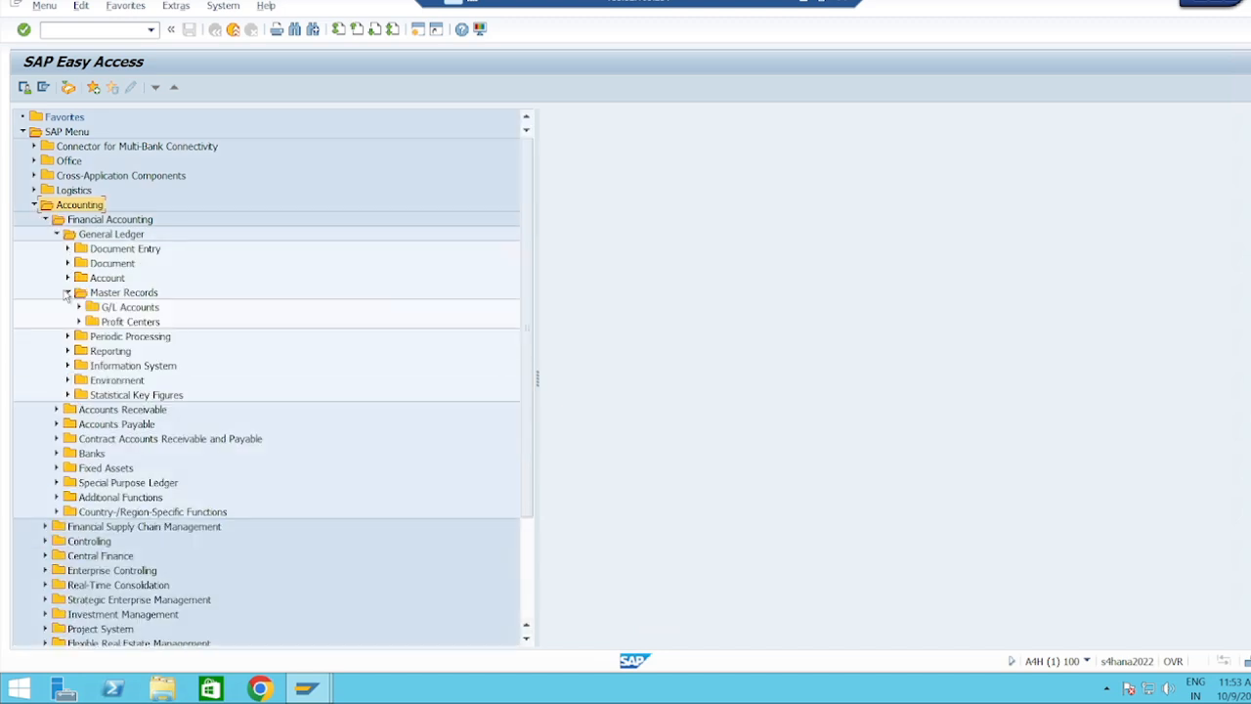
{"action": "left_click", "coordinate": [79, 308]}
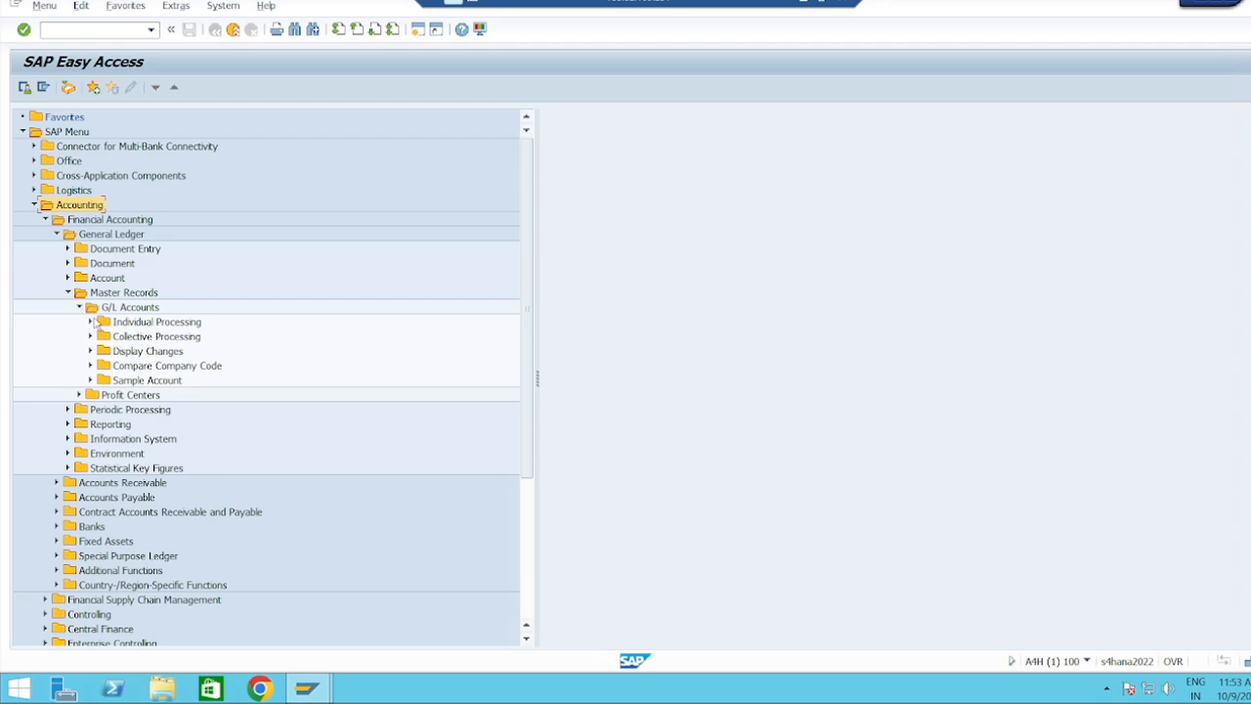
{"action": "left_click", "coordinate": [91, 322]}
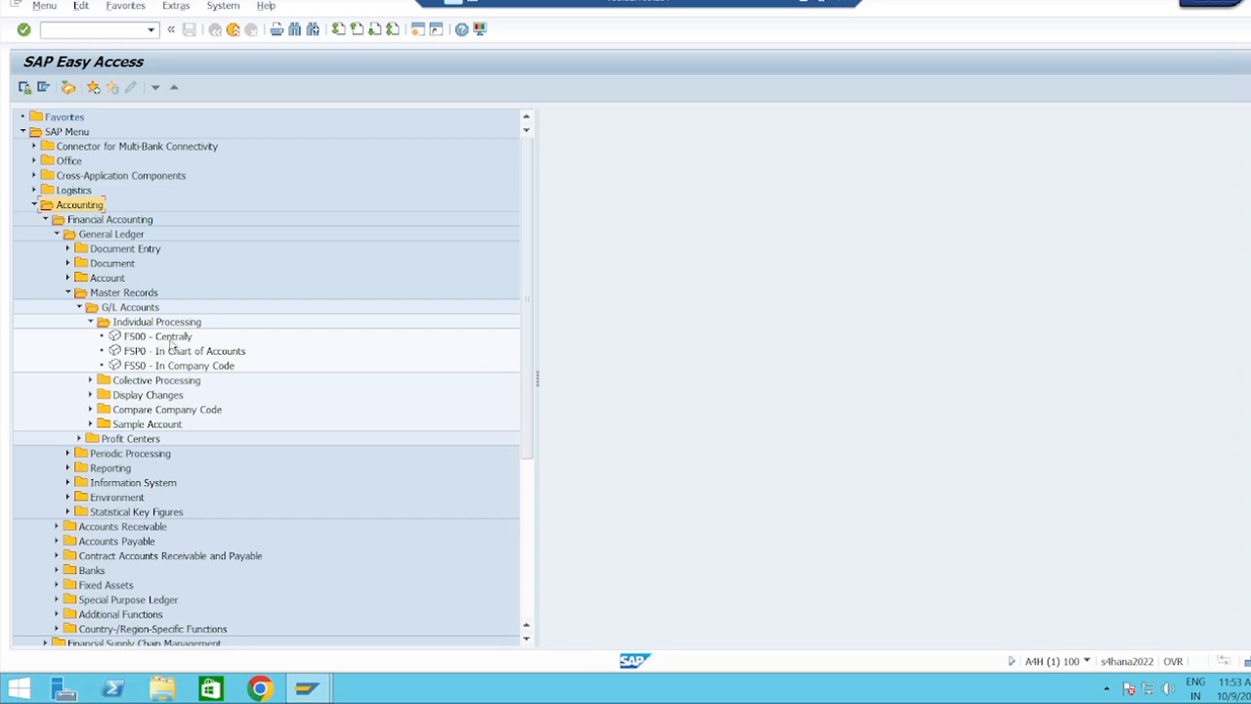
{"action": "double_click", "coordinate": [172, 342]}
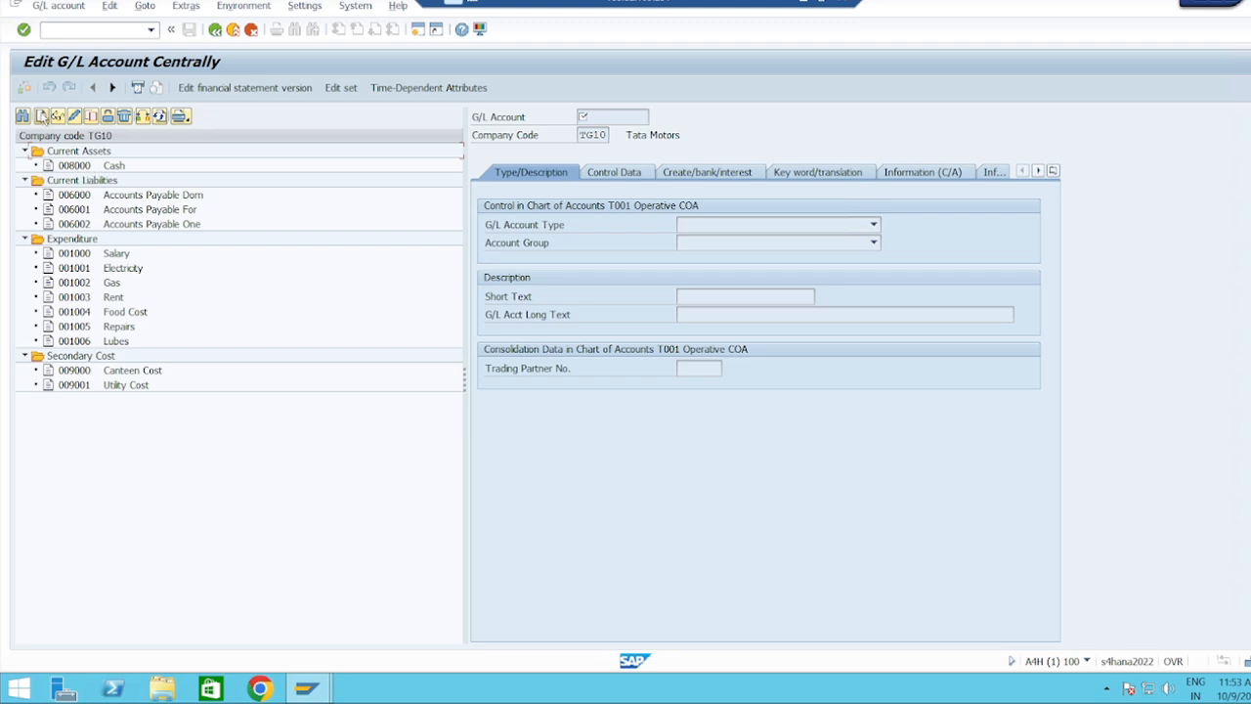
Start creating G/L account 8001 in company code TG10 as a Balance Sheet Account in the CAST Current Assets account group.
{"action": "left_click", "coordinate": [41, 116]}
{"action": "type", "text": "8001"}
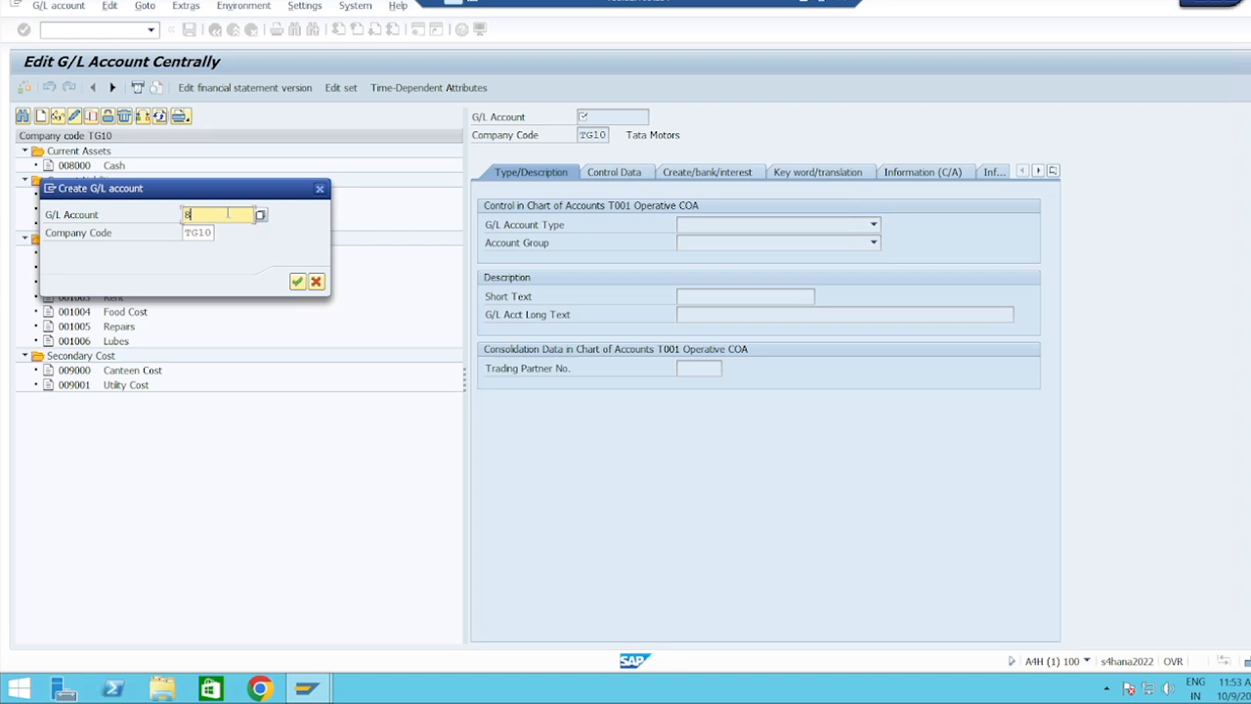
{"action": "left_click", "coordinate": [297, 282]}
{"action": "left_click", "coordinate": [874, 225]}
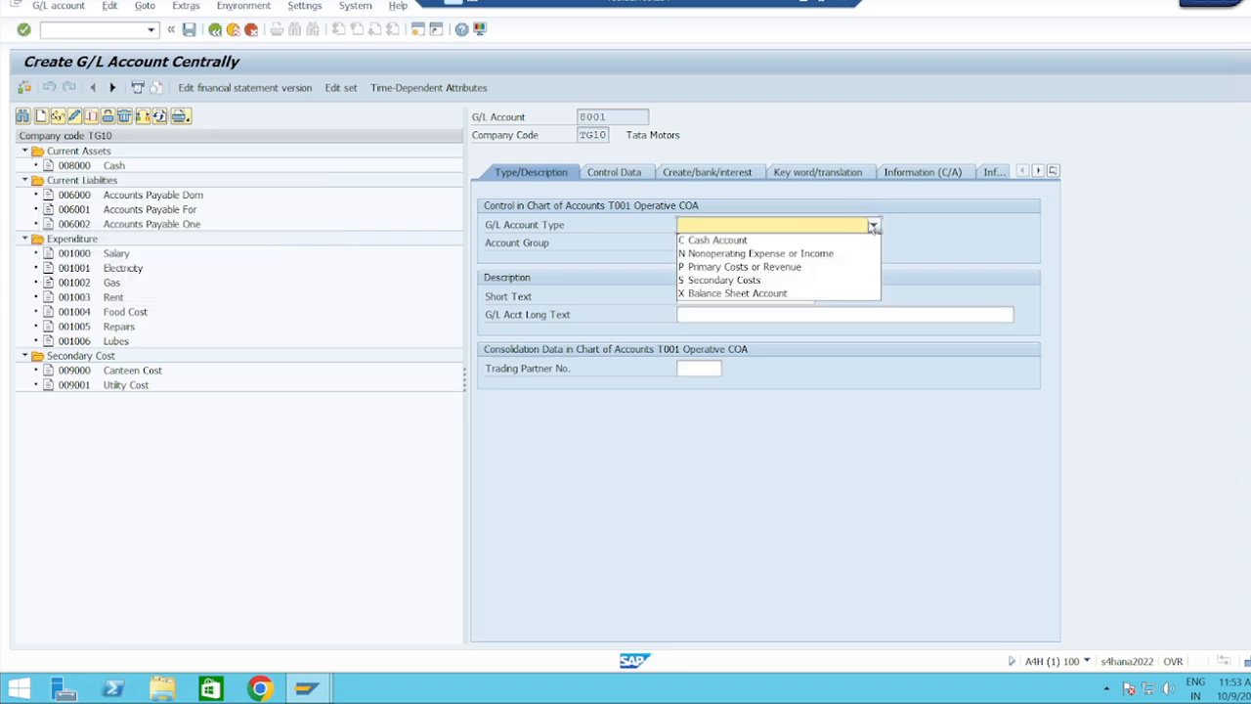
{"action": "left_click", "coordinate": [725, 299]}
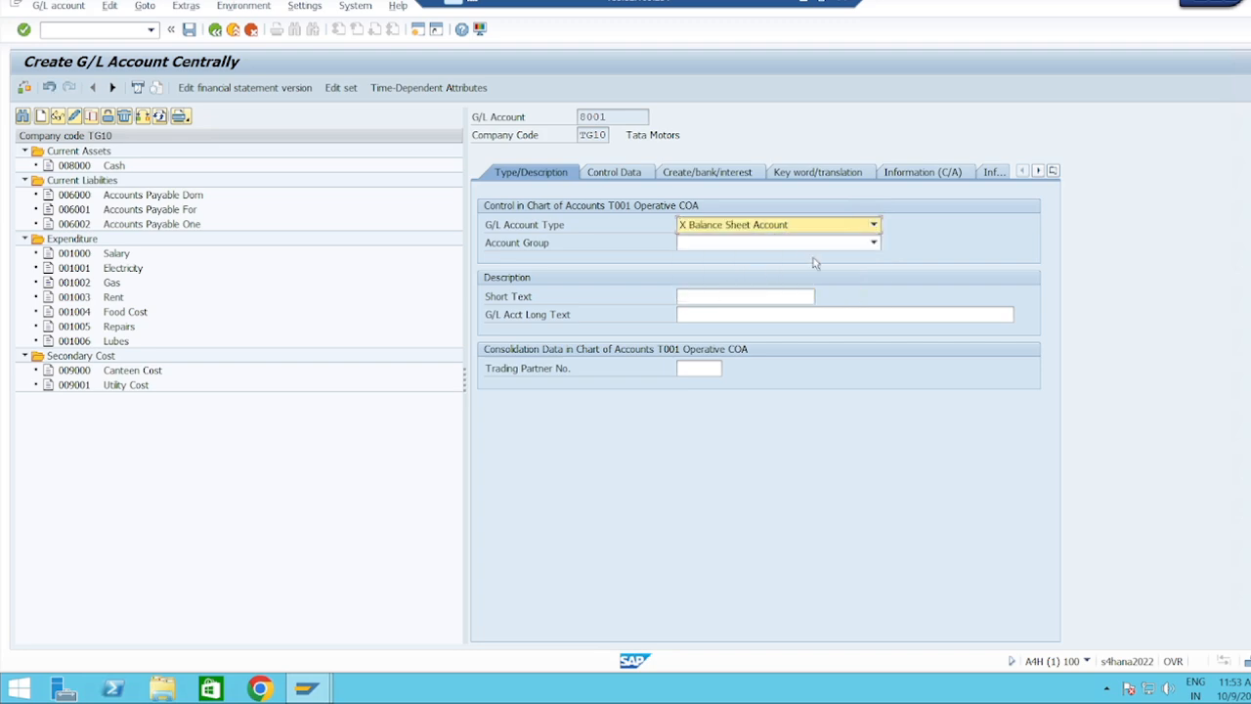
{"action": "left_click", "coordinate": [874, 242]}
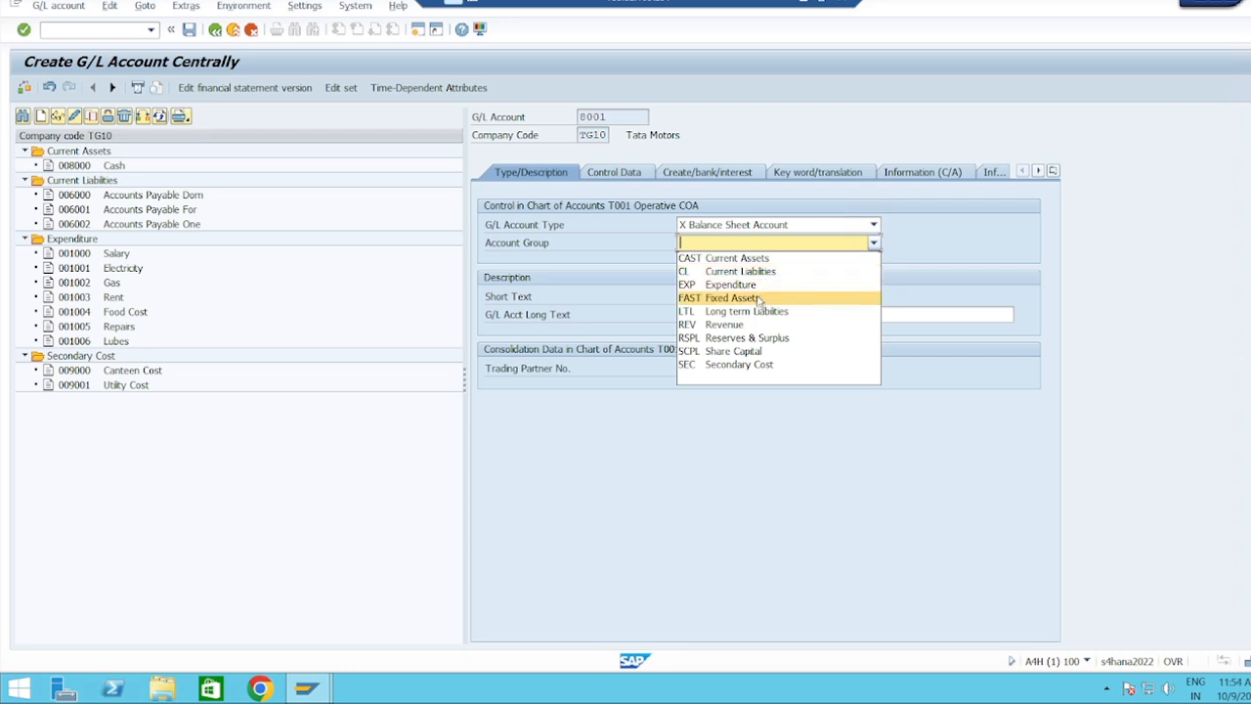
{"action": "left_click", "coordinate": [756, 259]}
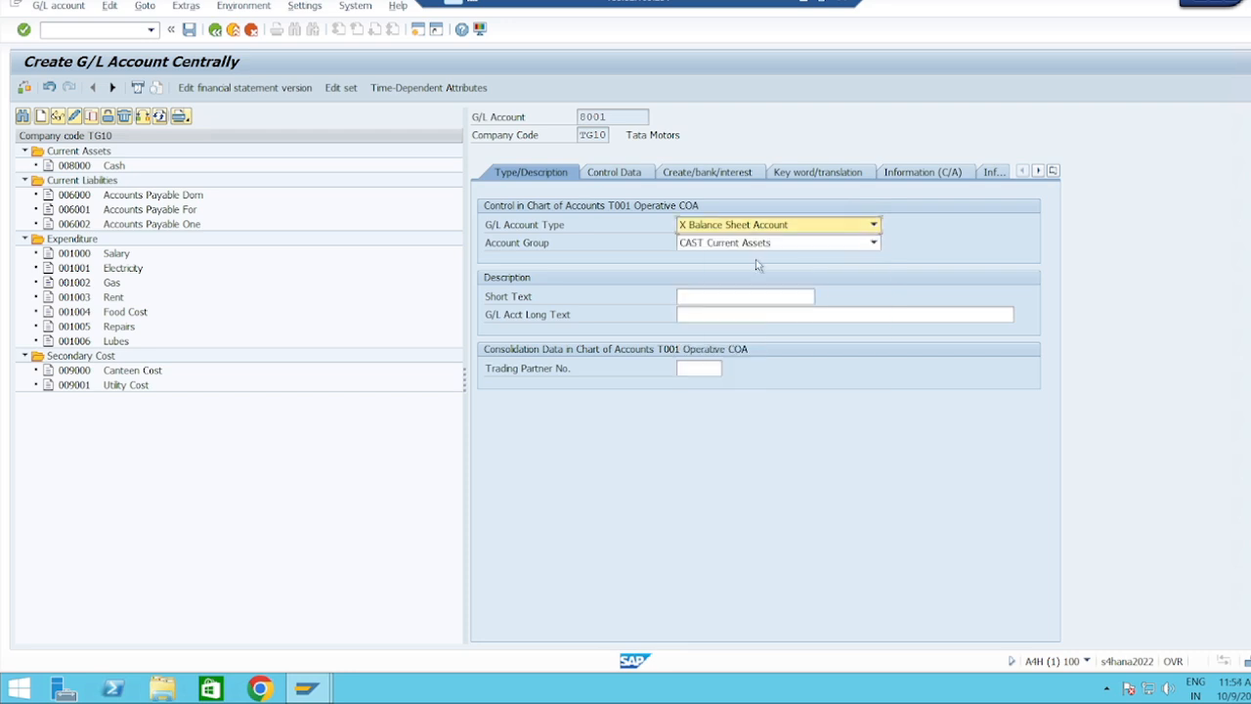
Enter the short text "Accounts Receiva Dom" and the long text "Accounts Receivable Domestic" for account 8001.
{"action": "left_click", "coordinate": [719, 299]}
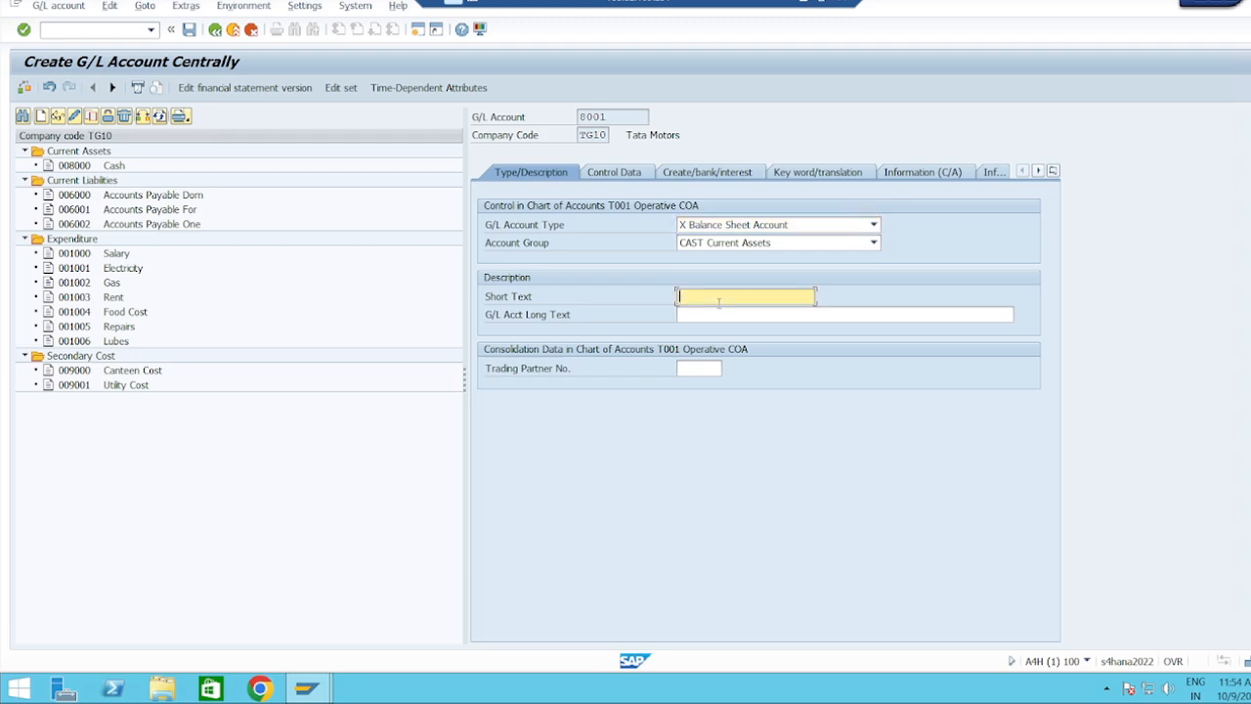
{"action": "type", "text": "Accounts Receiva Dom"}
{"action": "left_click", "coordinate": [703, 317]}
{"action": "type", "text": "Accounts Receivable Domestic"}
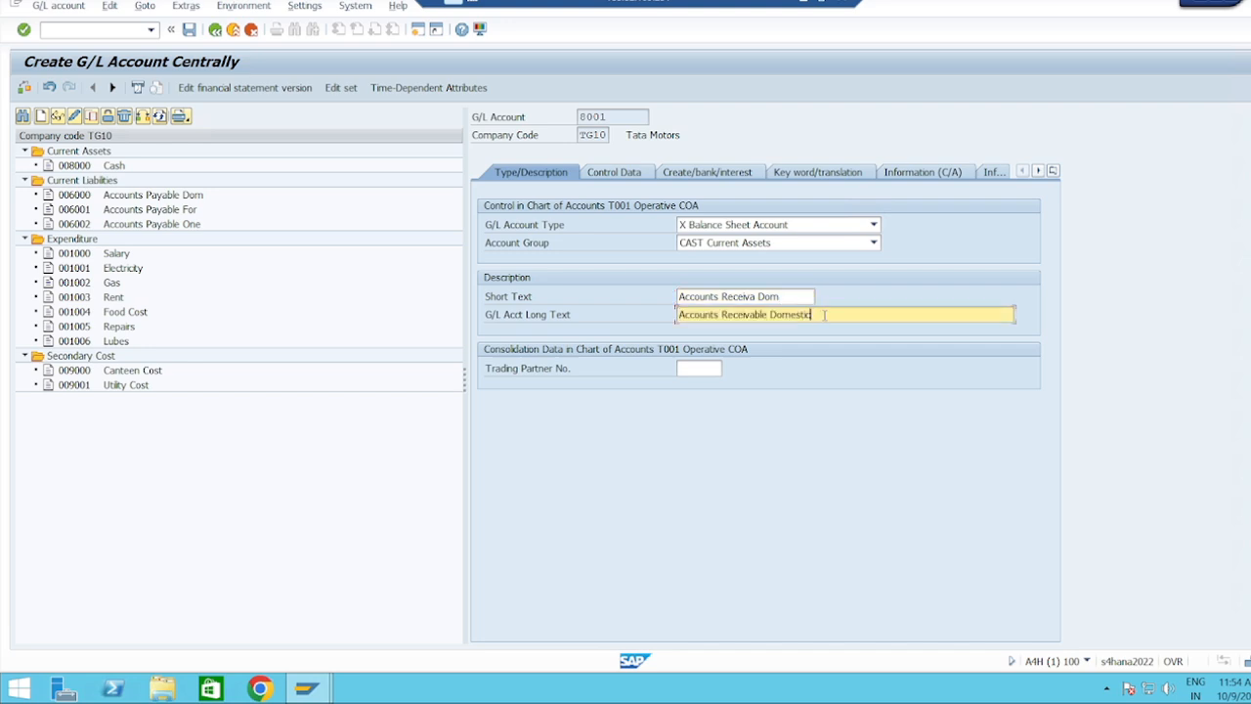
In account 8001's control data, set the reconciliation account type to D Customers and the sort key to 031 Customer number.
{"action": "left_click", "coordinate": [614, 173]}
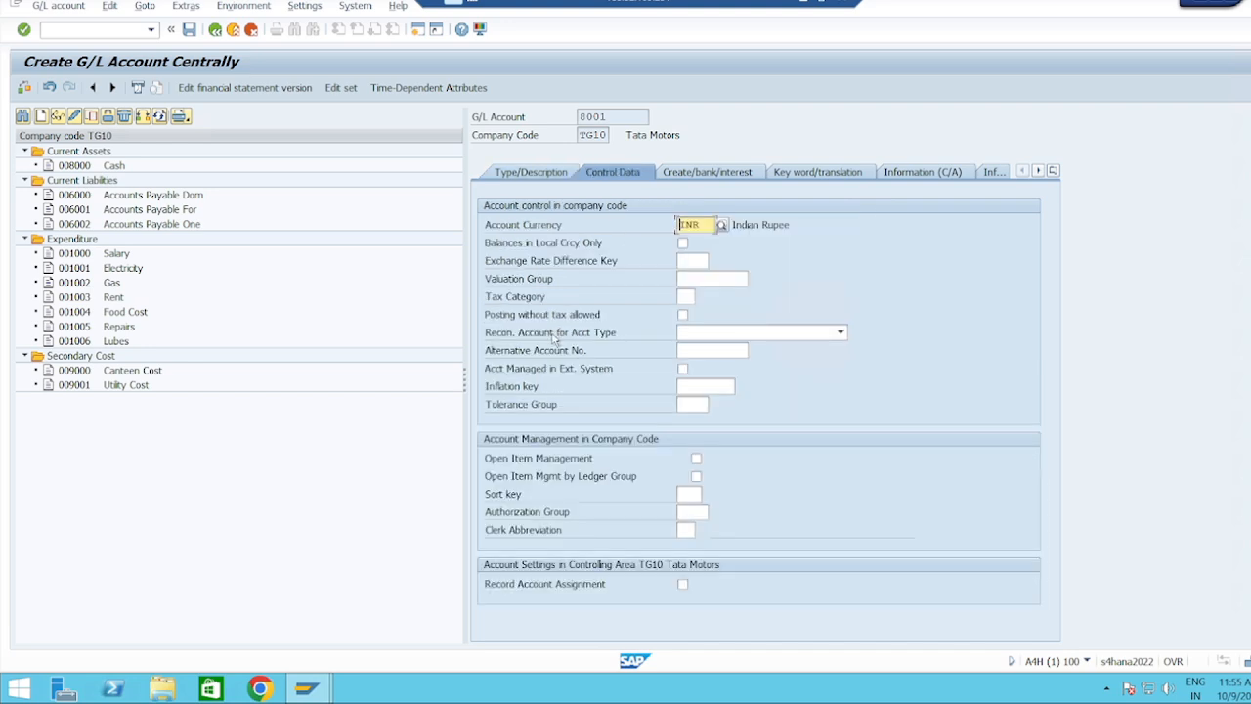
{"action": "left_click", "coordinate": [841, 332]}
{"action": "left_click", "coordinate": [701, 362]}
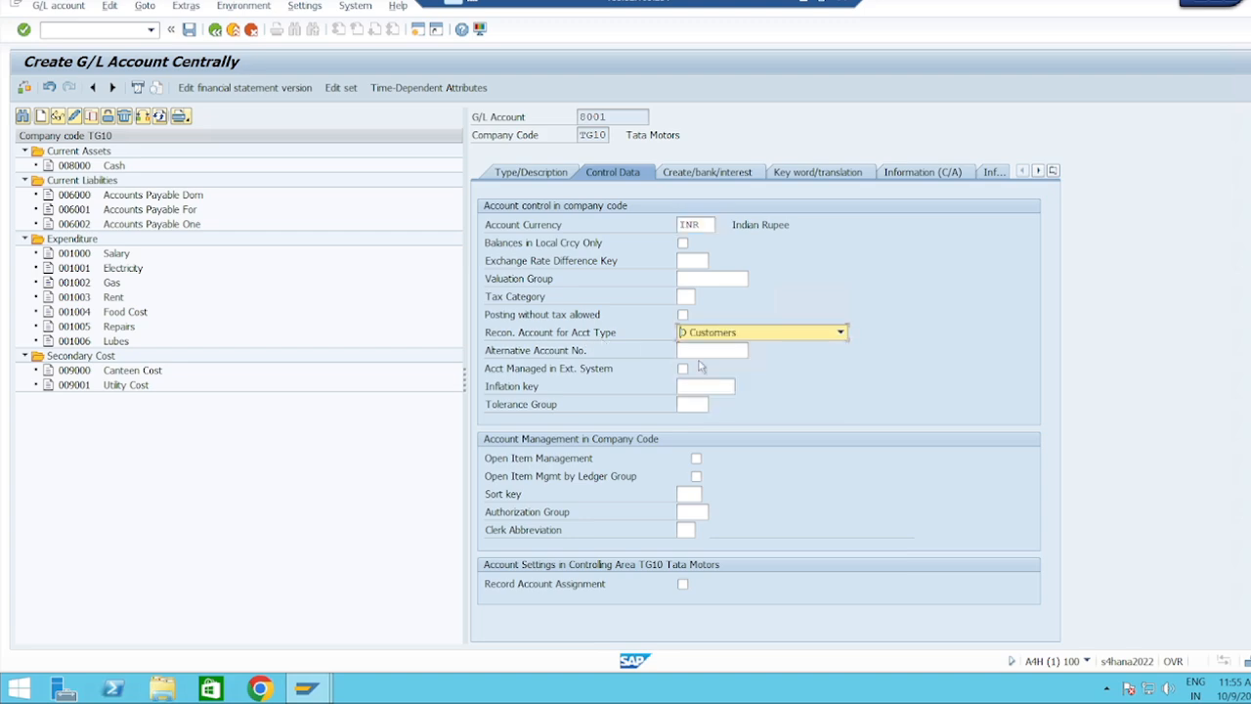
{"action": "left_click", "coordinate": [696, 494]}
{"action": "left_click", "coordinate": [708, 494]}
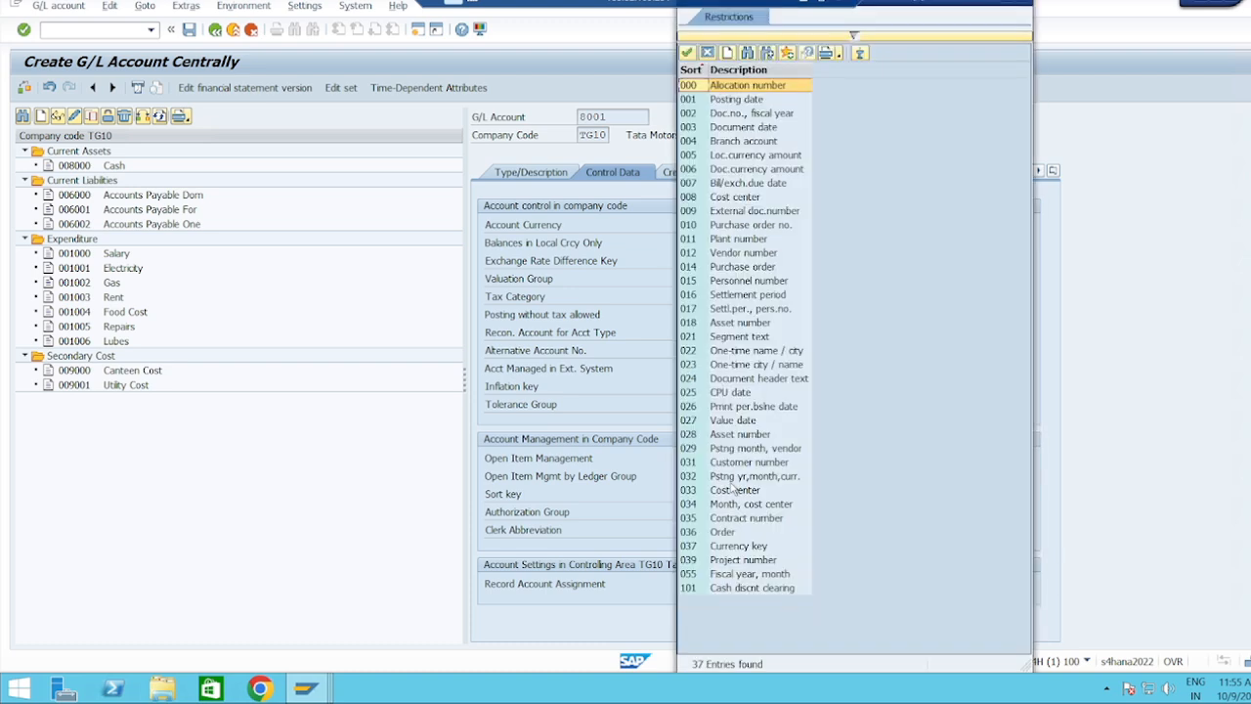
{"action": "left_click", "coordinate": [744, 464]}
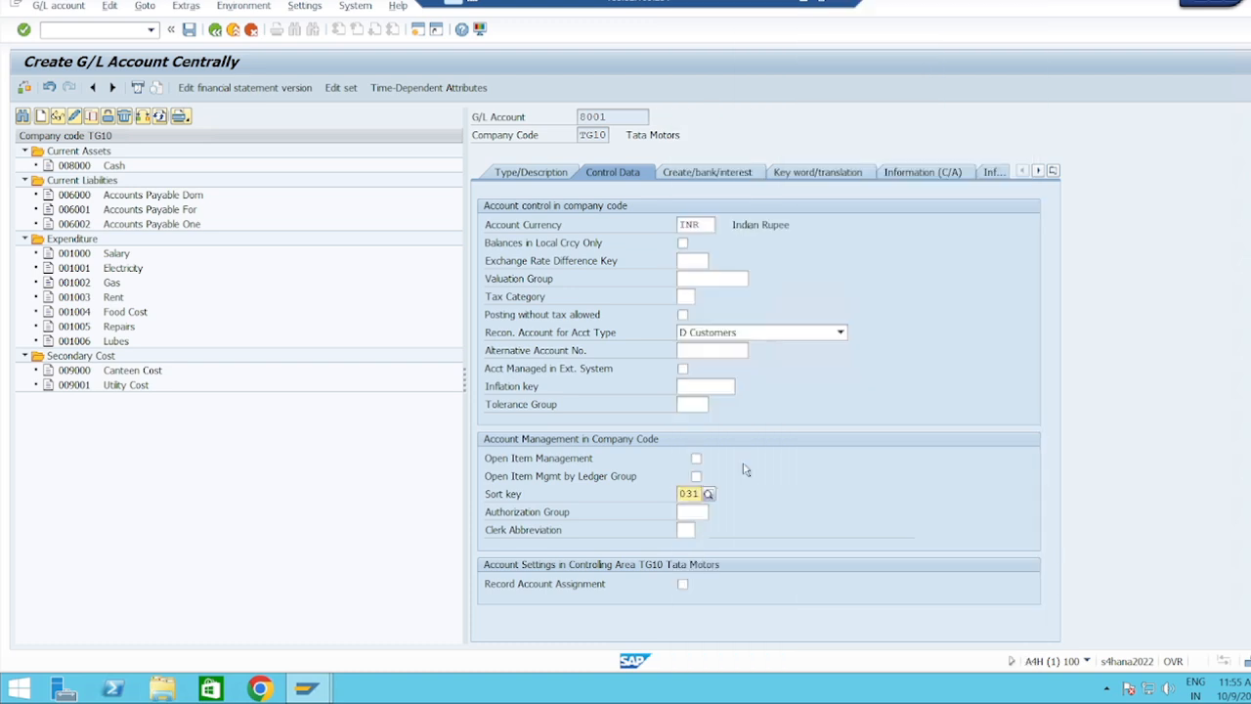
Assign field status group G067 Reconciliation accounts to account 8001 and save the account.
{"action": "left_click", "coordinate": [704, 174]}
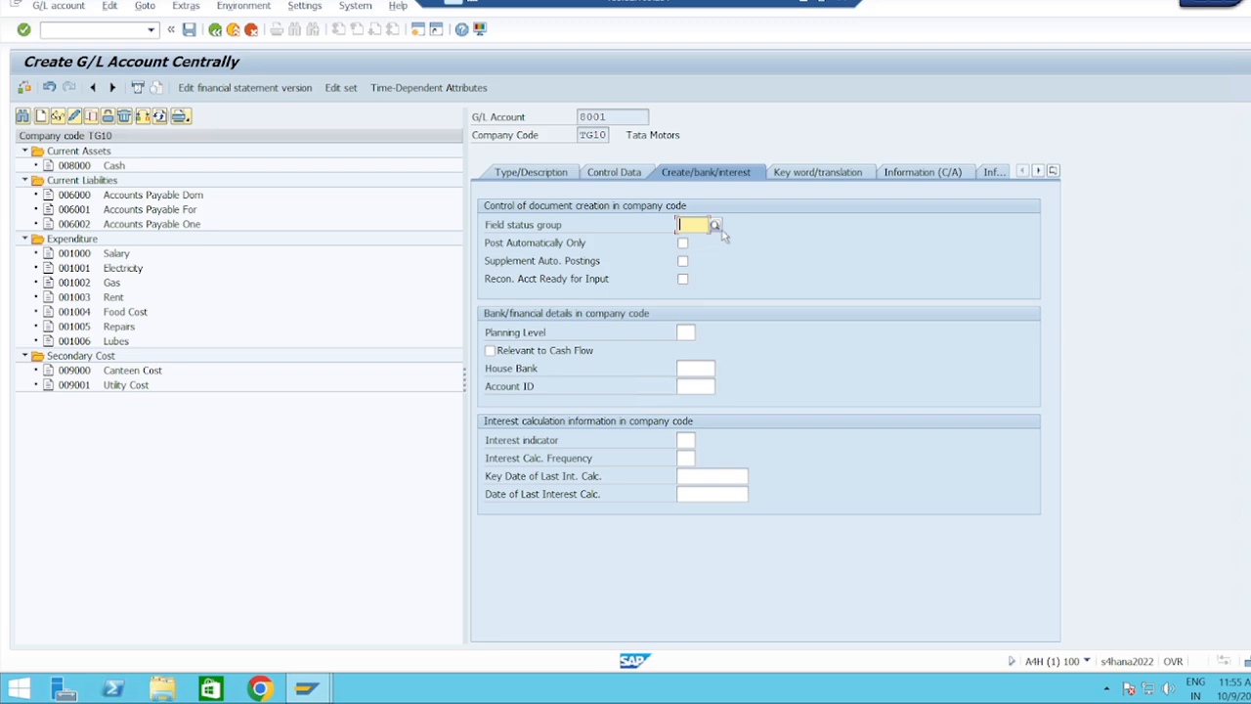
{"action": "left_click", "coordinate": [718, 225]}
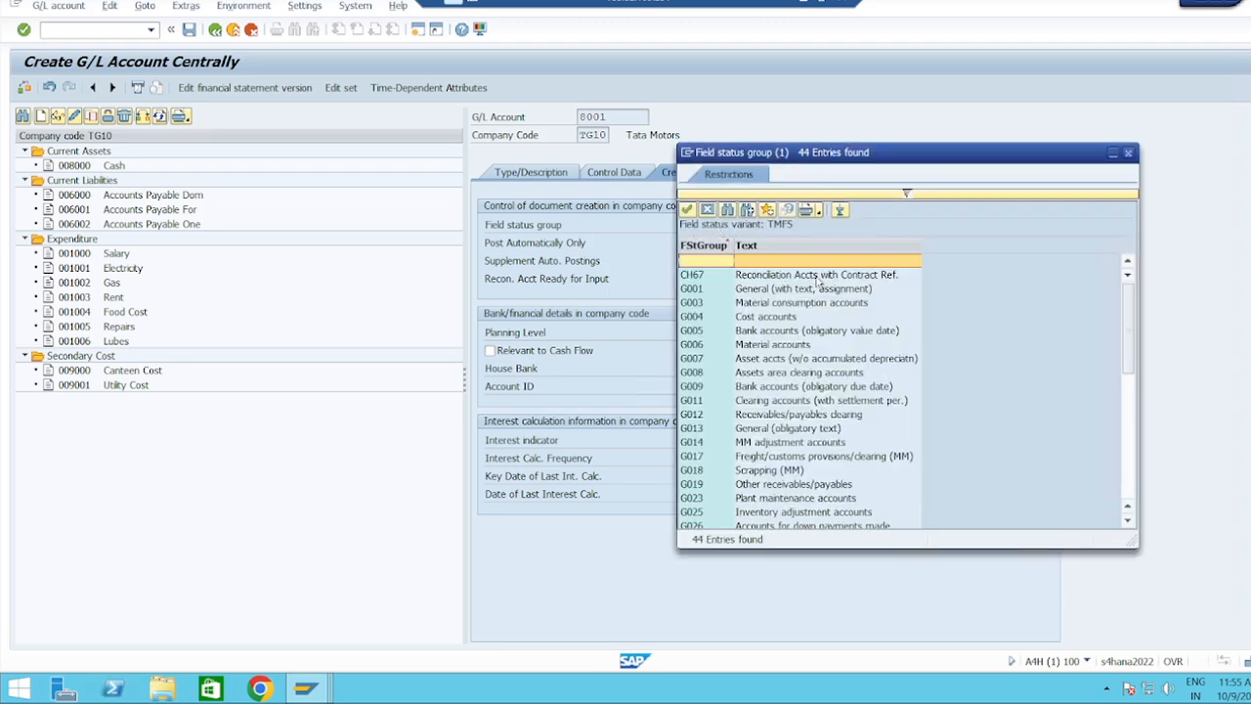
{"action": "scroll", "coordinate": [819, 281], "scroll_direction": "down", "scroll_amount": 5}
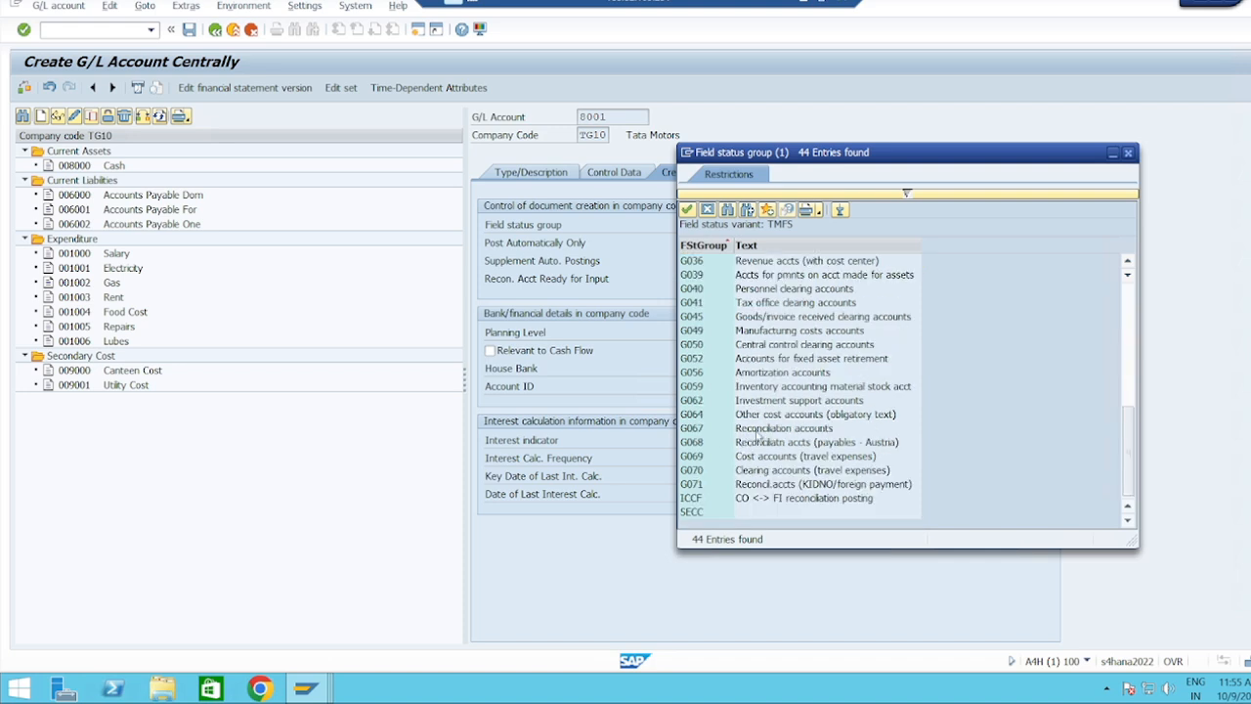
{"action": "double_click", "coordinate": [762, 433]}
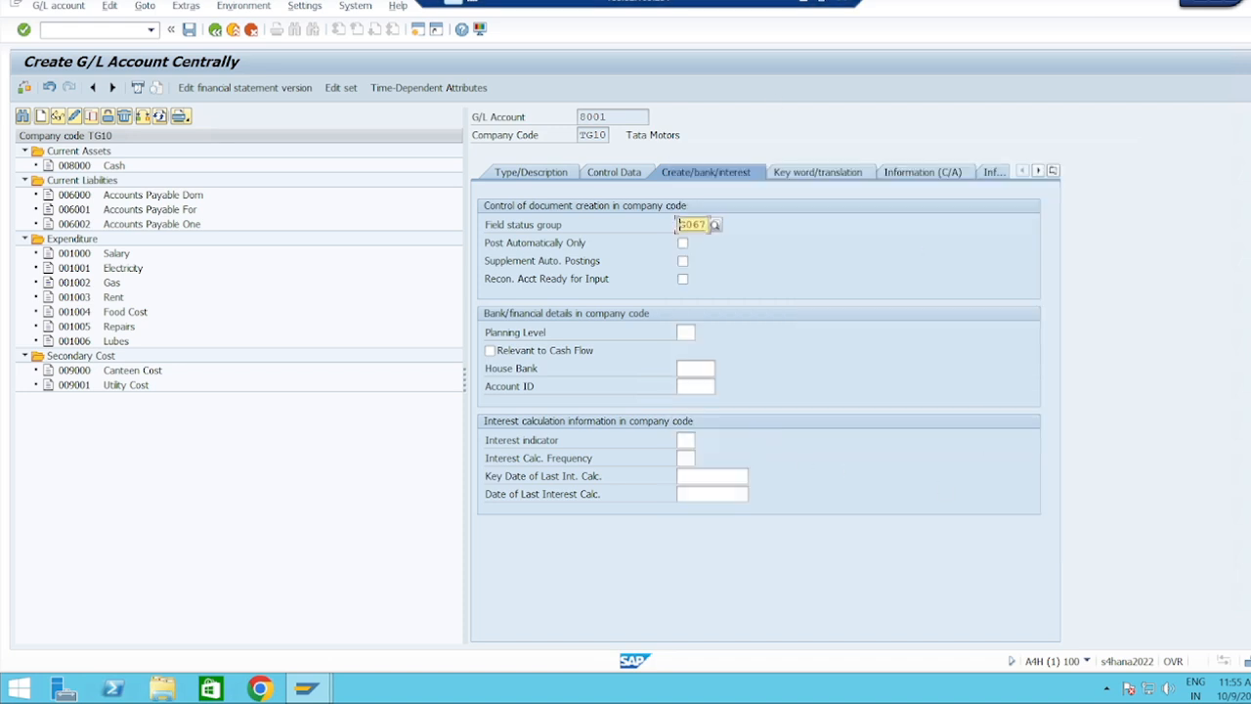
{"action": "left_click", "coordinate": [191, 31]}
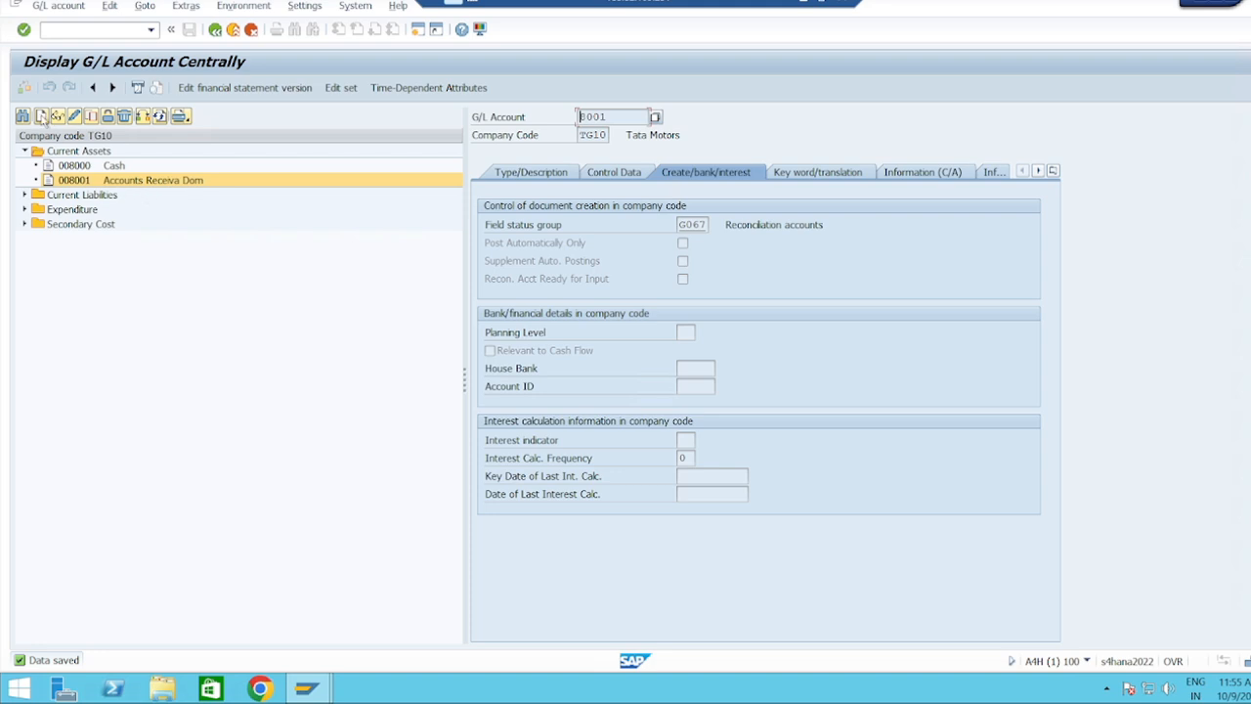
Start creating G/L account 8002 in company code TG10 as a Balance Sheet Account in the CAST Current Assets account group.
{"action": "left_click", "coordinate": [41, 115]}
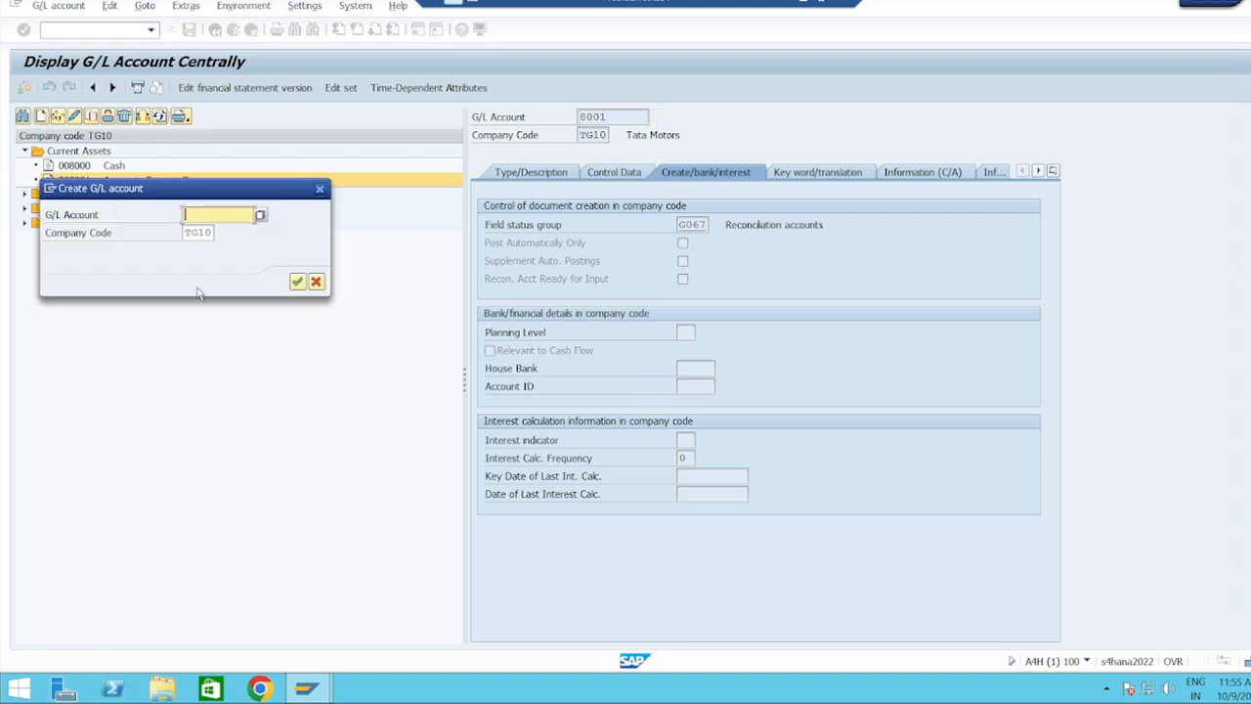
{"action": "key", "text": "BackSpace"}
{"action": "type", "text": "8002"}
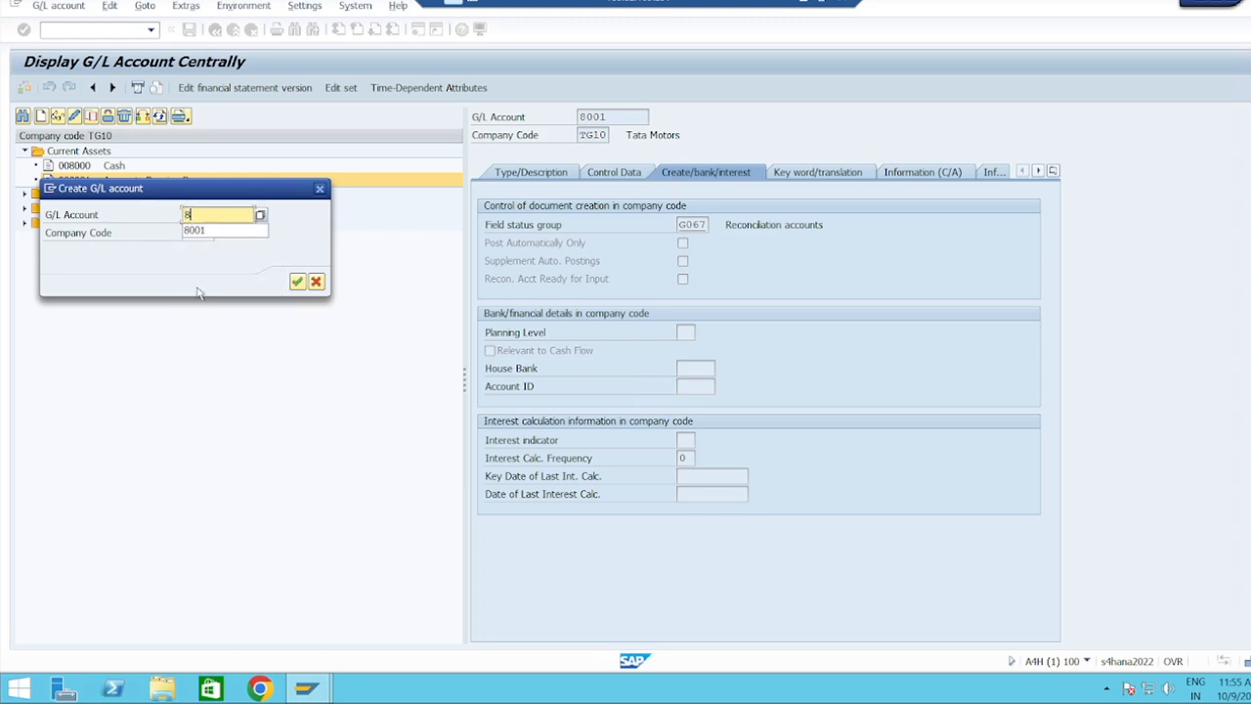
{"action": "left_click", "coordinate": [297, 281]}
{"action": "left_click", "coordinate": [531, 172]}
{"action": "left_click", "coordinate": [875, 225]}
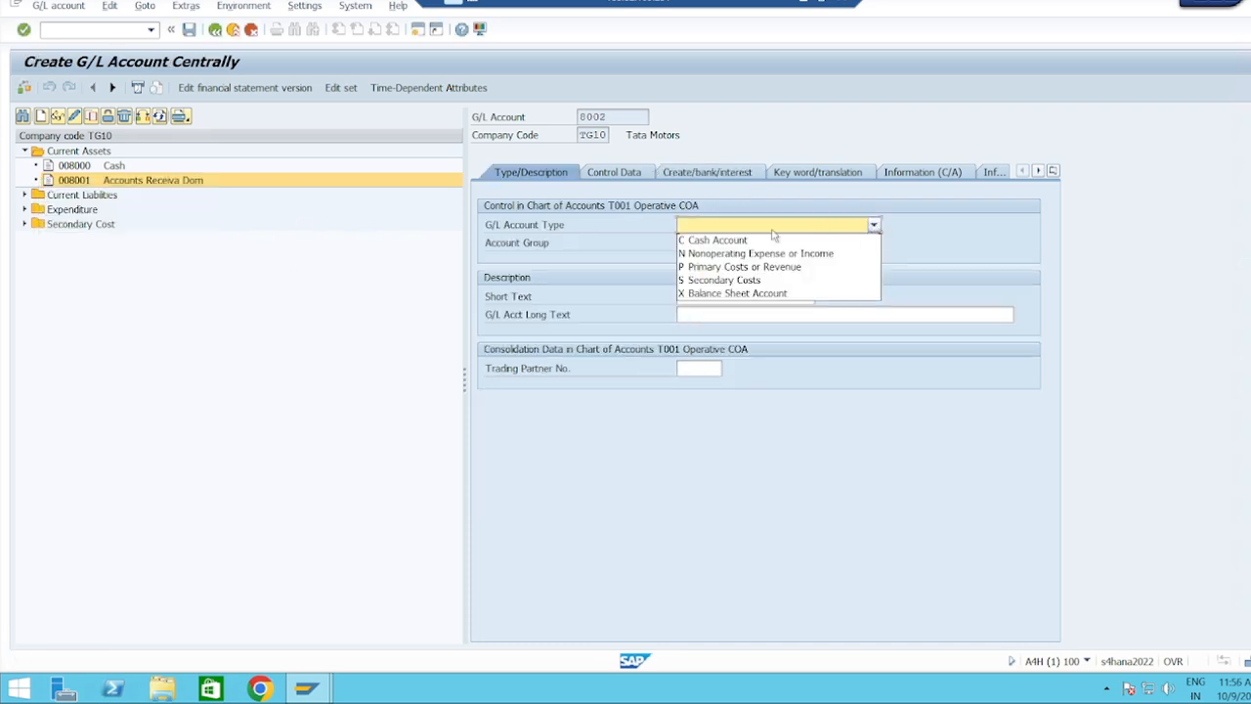
{"action": "left_click", "coordinate": [748, 293]}
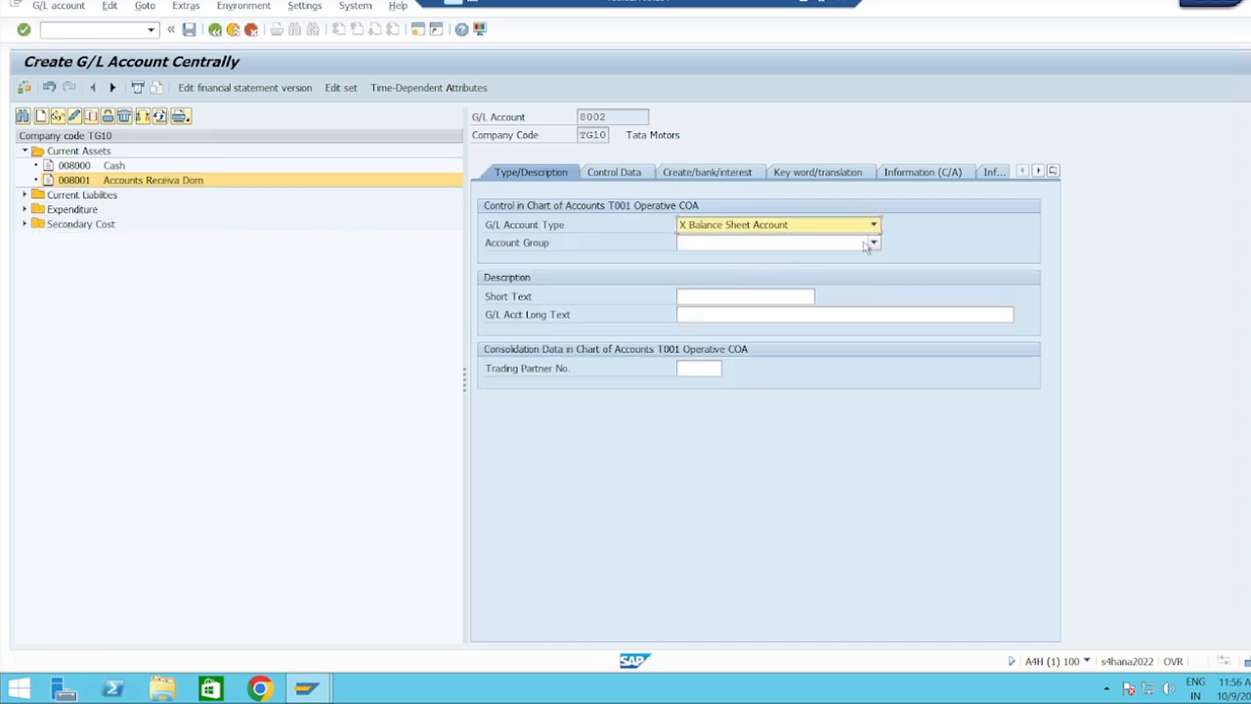
{"action": "left_click", "coordinate": [874, 243]}
{"action": "left_click", "coordinate": [754, 260]}
Enter the short text "Accounts Receiva For" for G/L account 8002.
{"action": "left_click", "coordinate": [706, 295]}
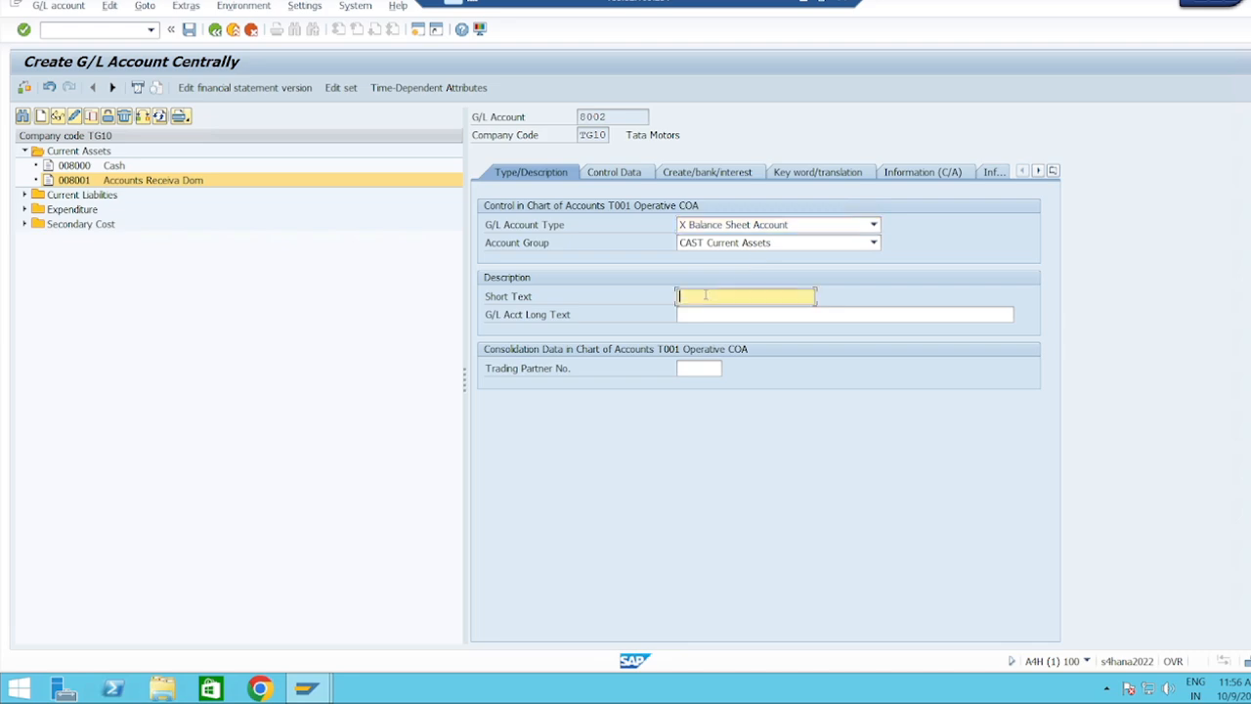
{"action": "left_click", "coordinate": [721, 311]}
{"action": "key", "text": "BackSpace"}
{"action": "key", "text": "BackSpace"}
{"action": "key", "text": "BackSpace"}
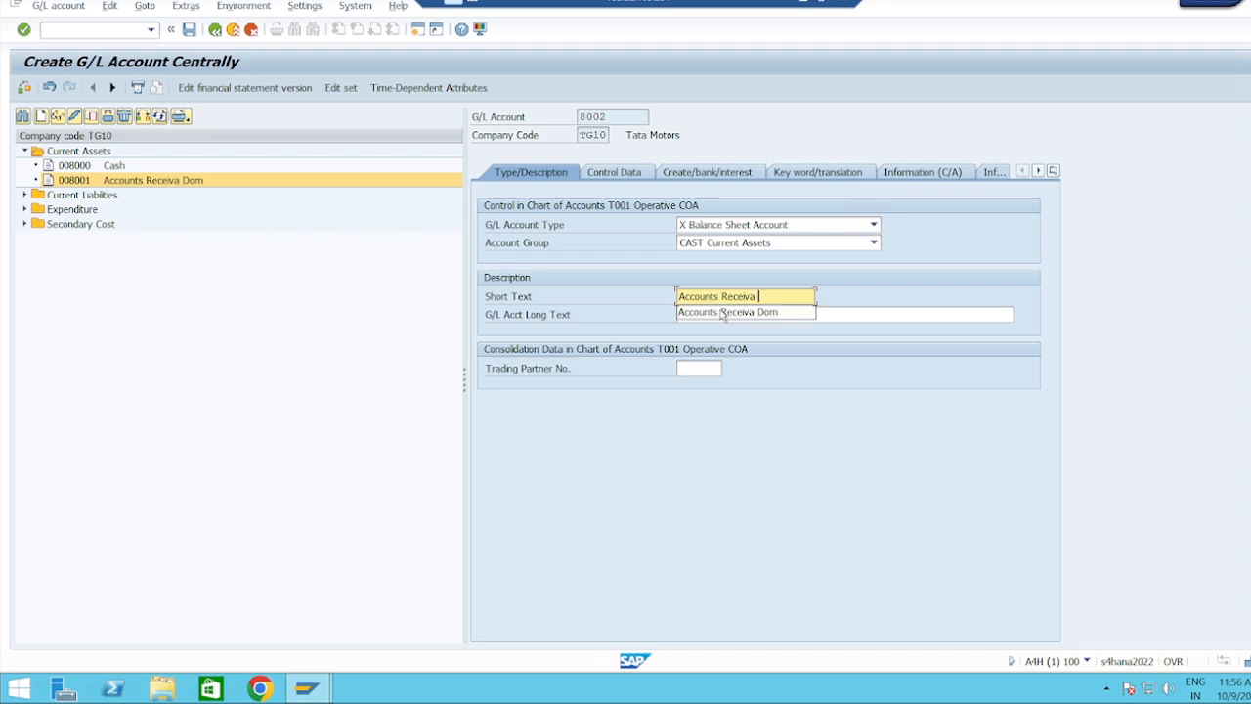
{"action": "type", "text": "For"}
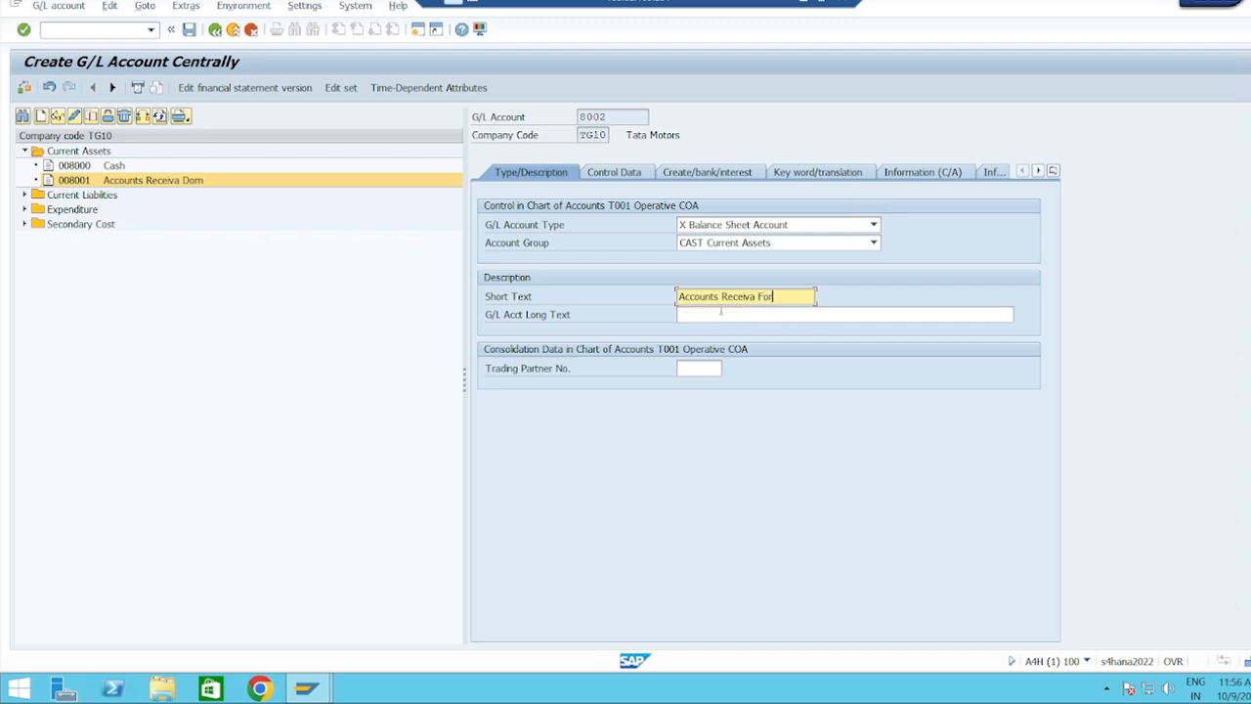
Enter the long text "Accounts Receivable Foreign" for G/L account 8002.
{"action": "left_click", "coordinate": [719, 312]}
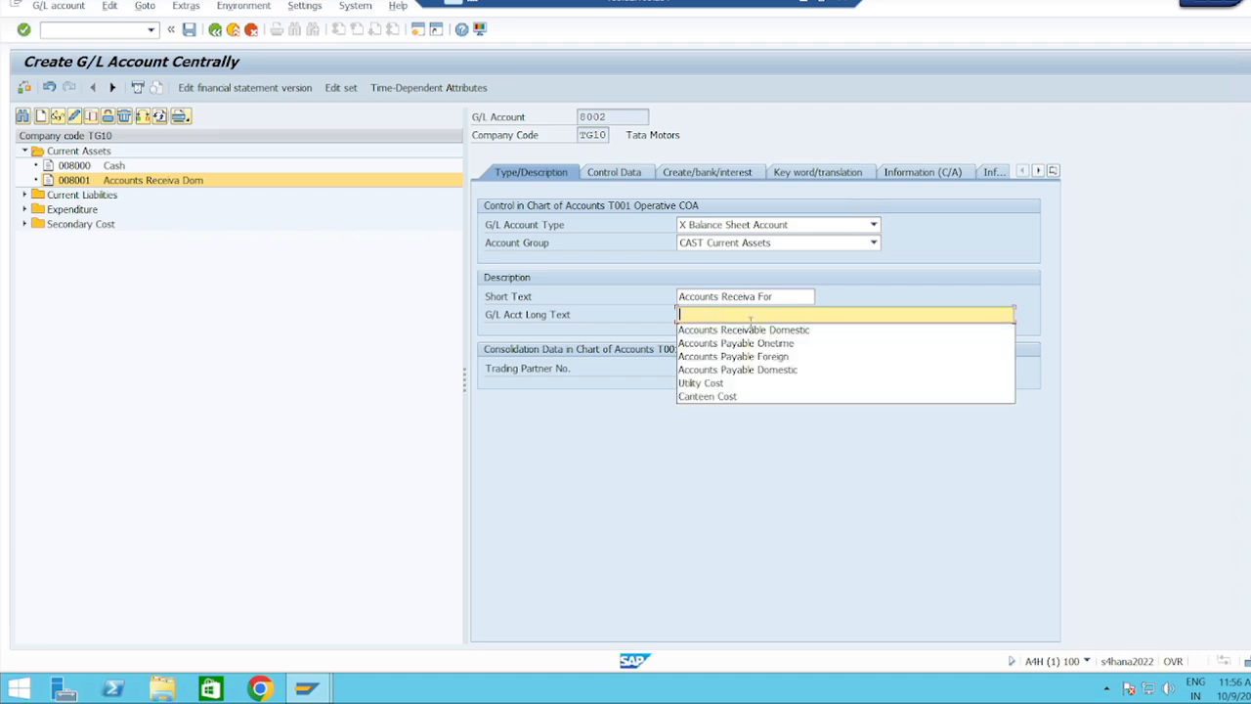
{"action": "left_click", "coordinate": [754, 329]}
{"action": "key", "text": "BackSpace"}
{"action": "key", "text": "BackSpace"}
{"action": "key", "text": "BackSpace"}
{"action": "key", "text": "BackSpace"}
{"action": "key", "text": "BackSpace"}
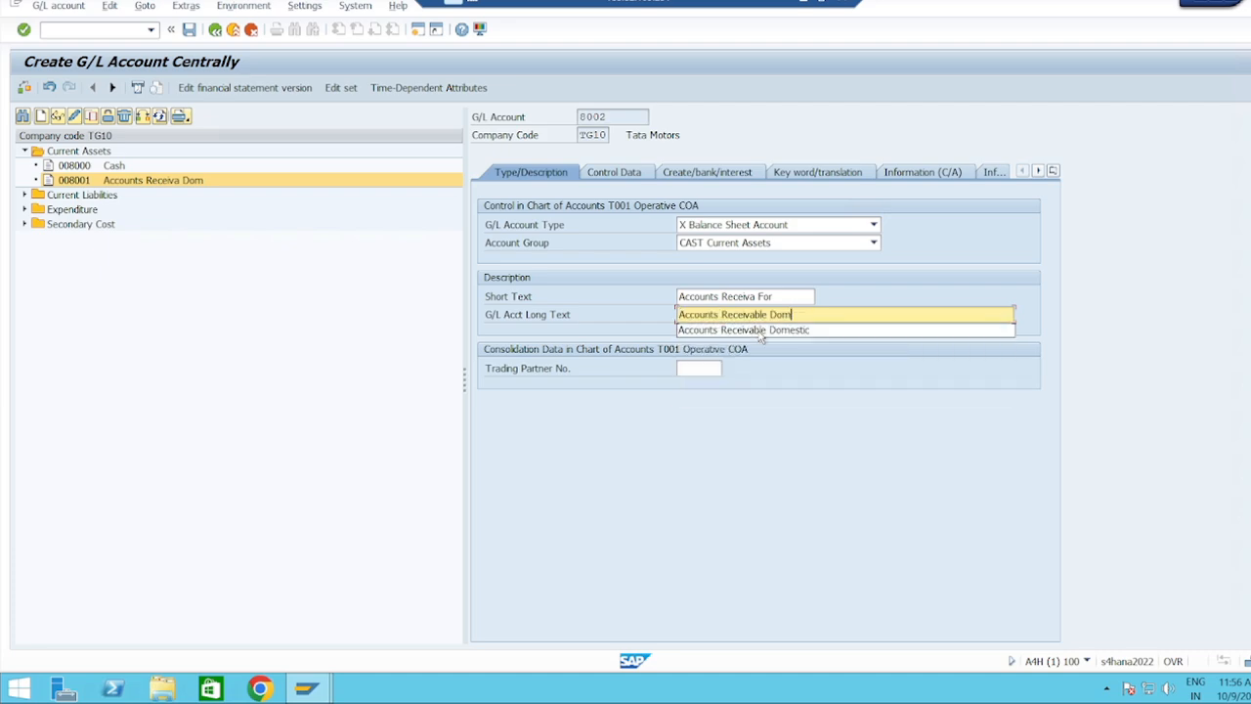
{"action": "key", "text": "BackSpace"}
{"action": "key", "text": "BackSpace"}
{"action": "key", "text": "BackSpace"}
{"action": "type", "text": "Fo"}
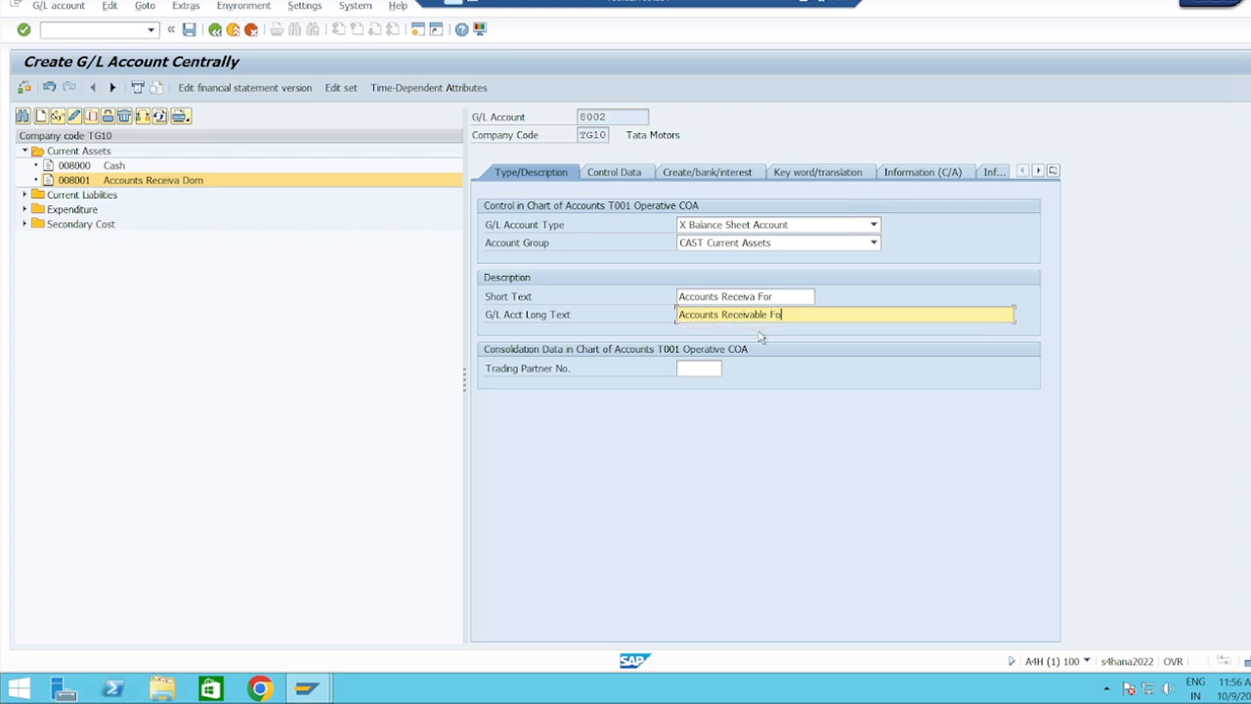
{"action": "type", "text": "reign"}
In account 8002's control data, set the reconciliation account type to D Customers and the sort key to 031 Customer number.
{"action": "left_click", "coordinate": [617, 174]}
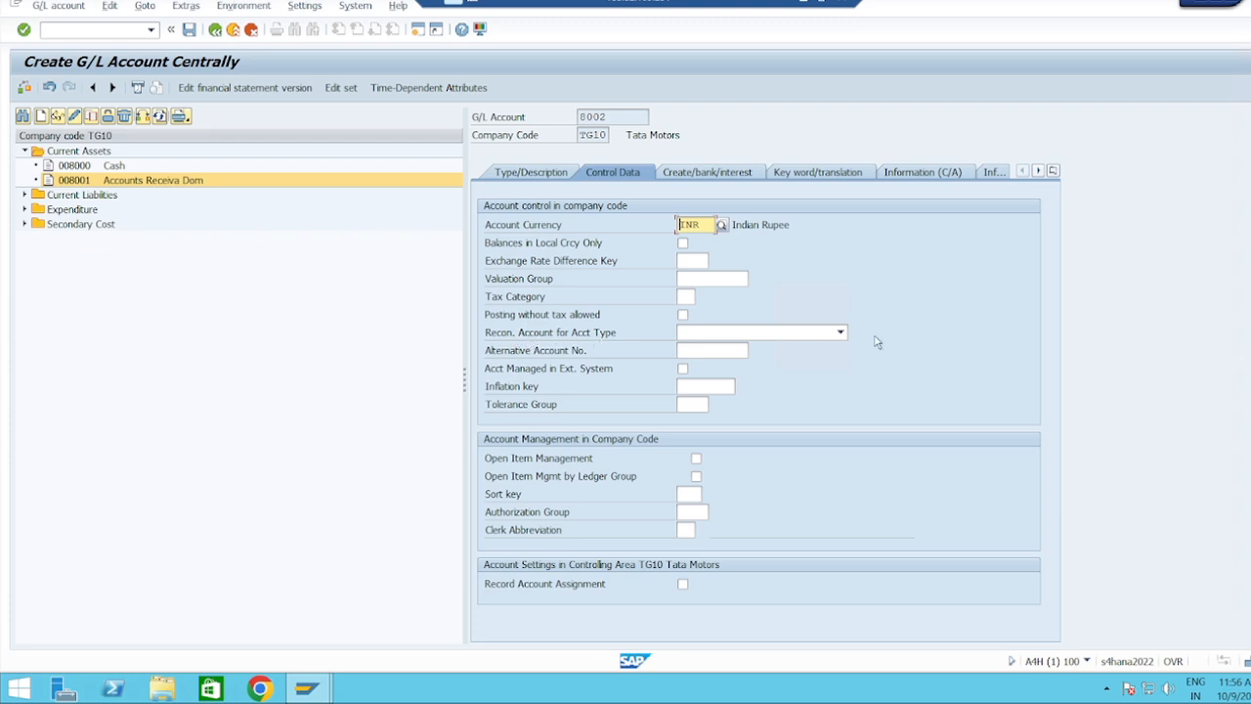
{"action": "left_click", "coordinate": [840, 333]}
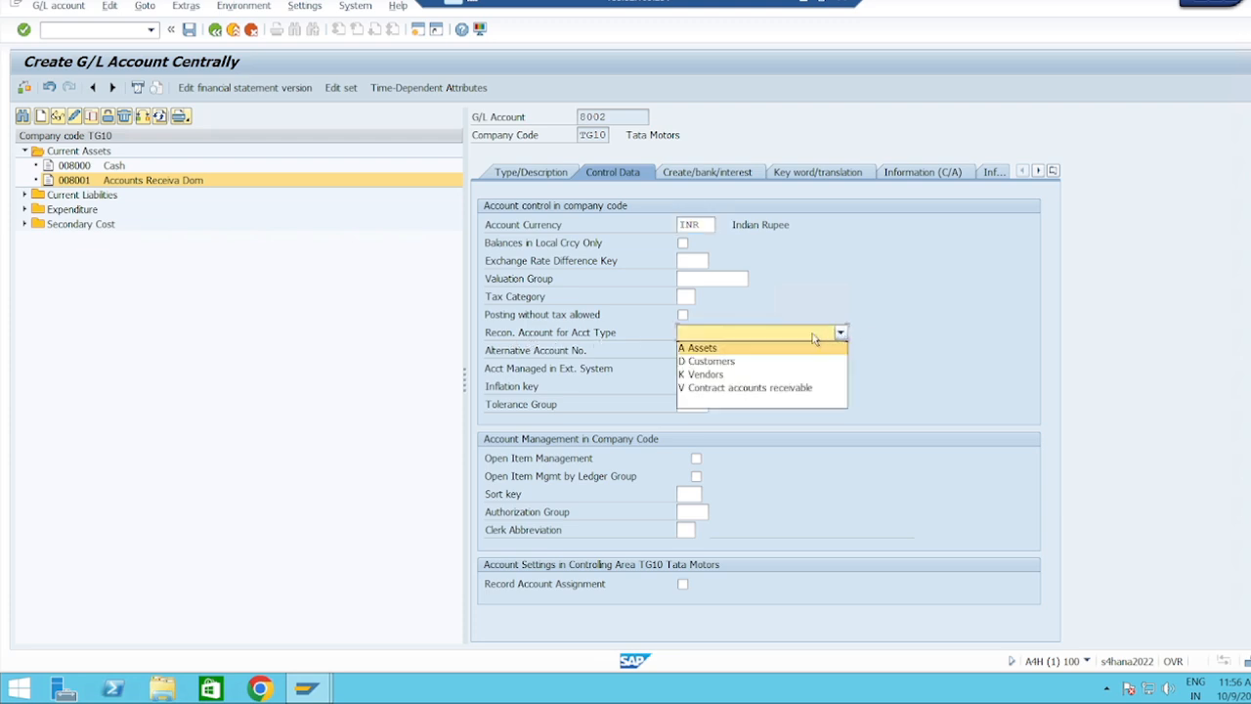
{"action": "left_click", "coordinate": [720, 363]}
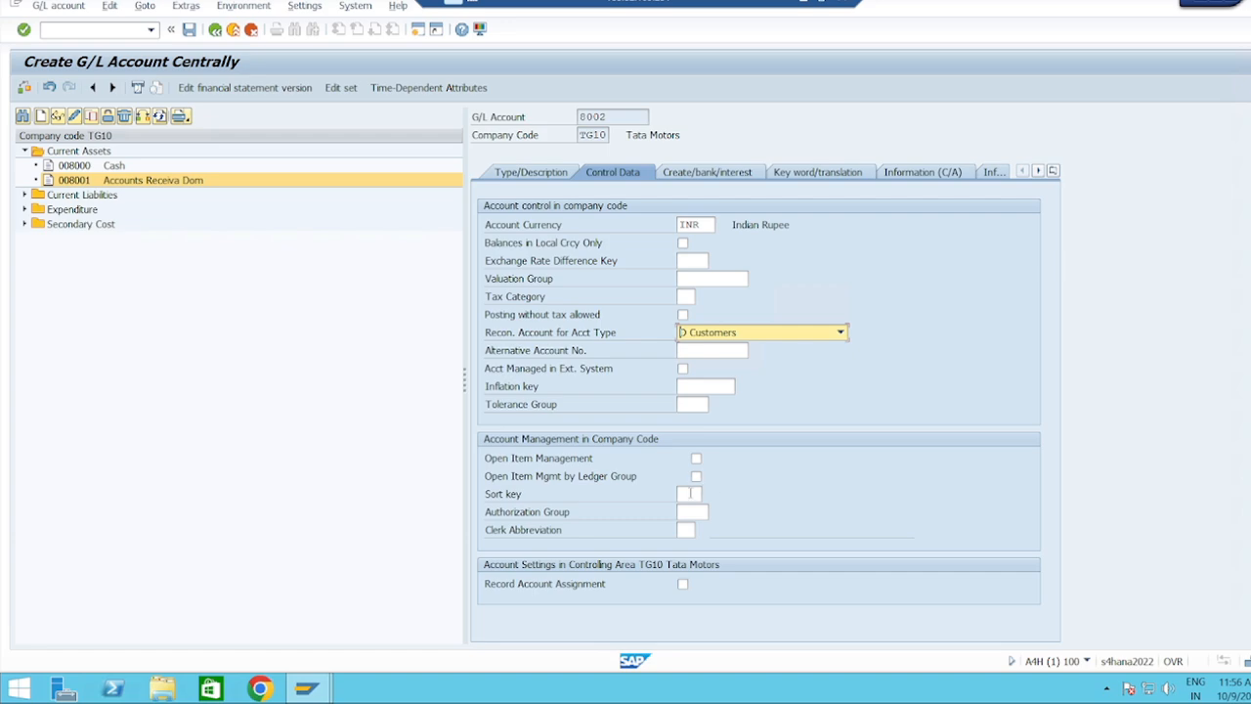
{"action": "left_click", "coordinate": [703, 494]}
{"action": "left_click", "coordinate": [708, 496]}
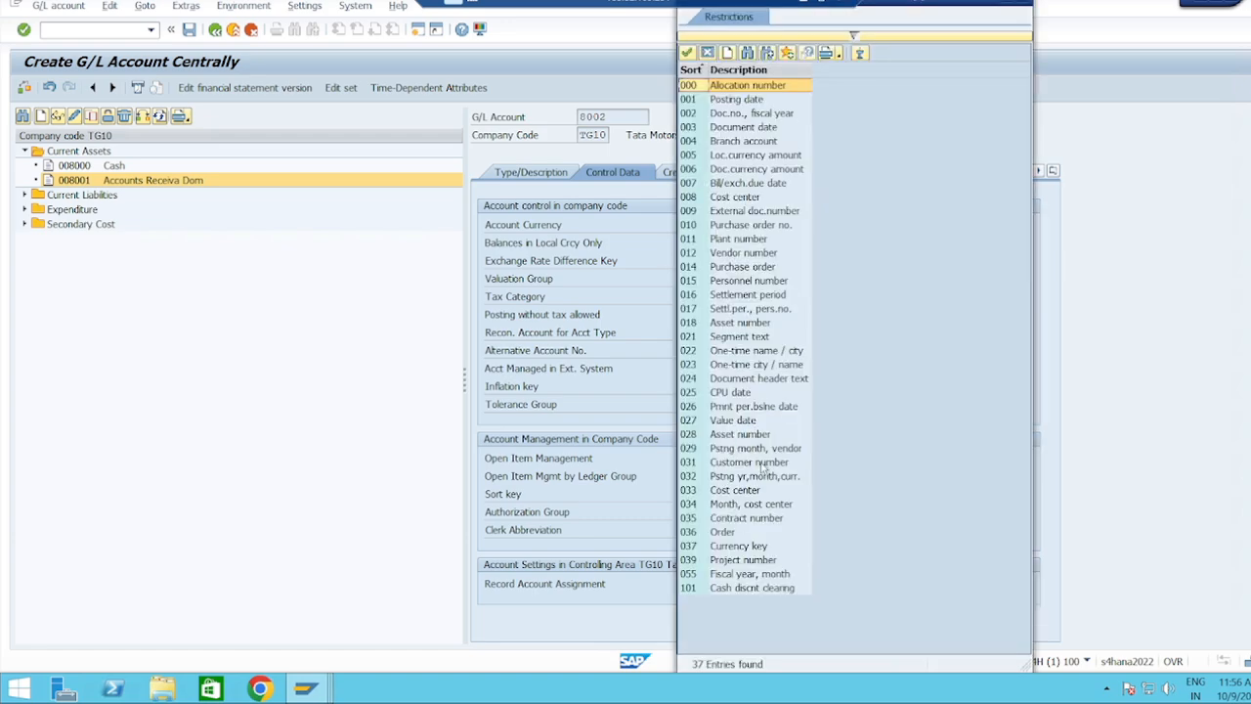
{"action": "double_click", "coordinate": [763, 466]}
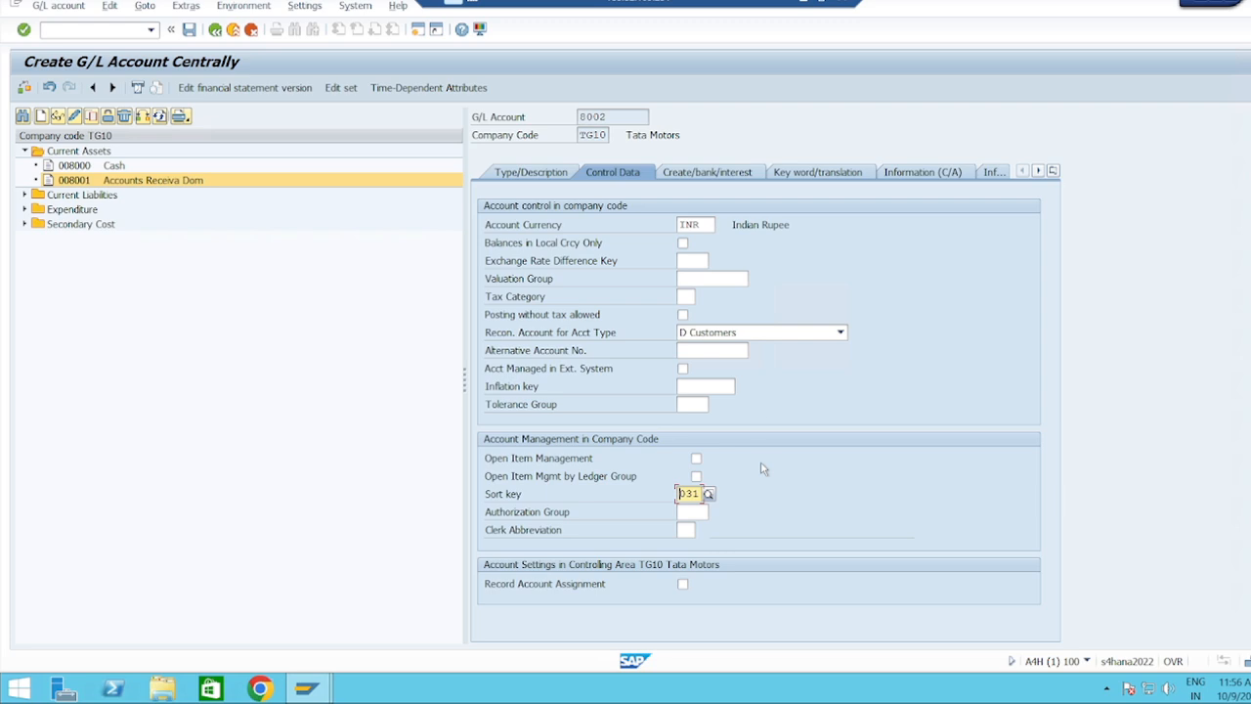
Assign field status group G067 Reconciliation accounts to account 8002 and save the account.
{"action": "left_click", "coordinate": [696, 180]}
{"action": "left_click", "coordinate": [715, 226]}
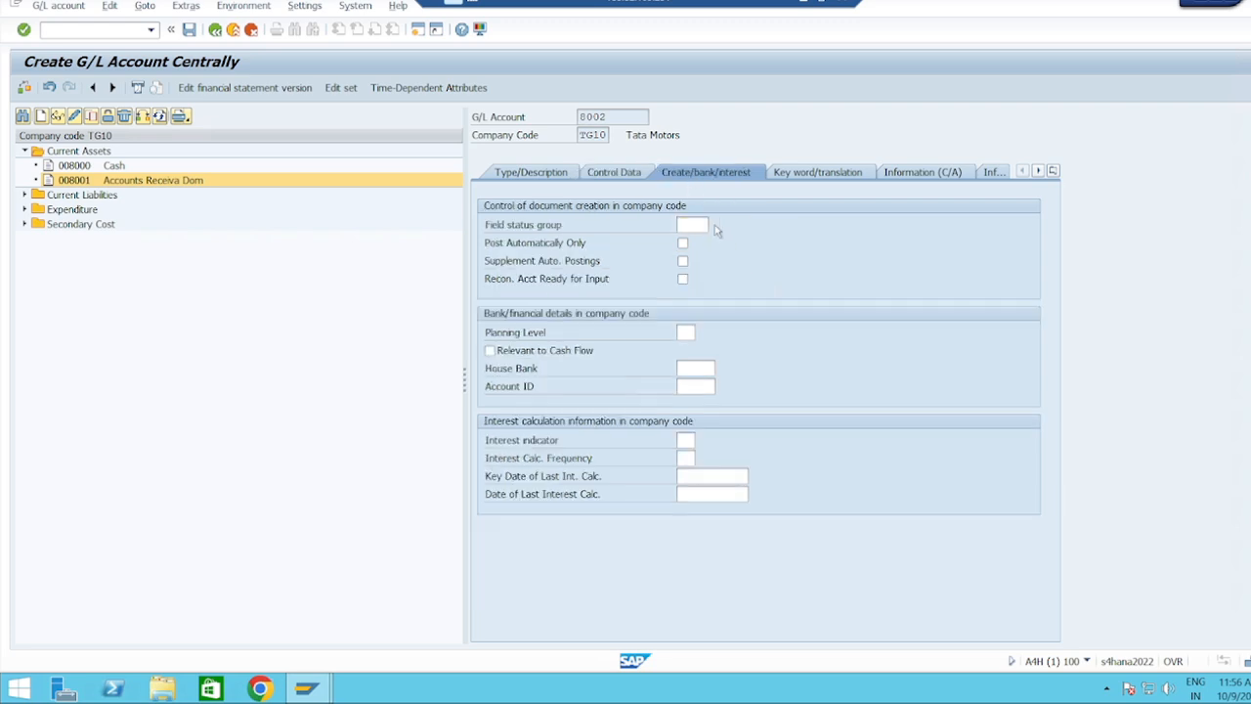
{"action": "scroll", "coordinate": [763, 420], "scroll_direction": "down", "scroll_amount": 5}
{"action": "scroll", "coordinate": [763, 420], "scroll_direction": "down", "scroll_amount": 2}
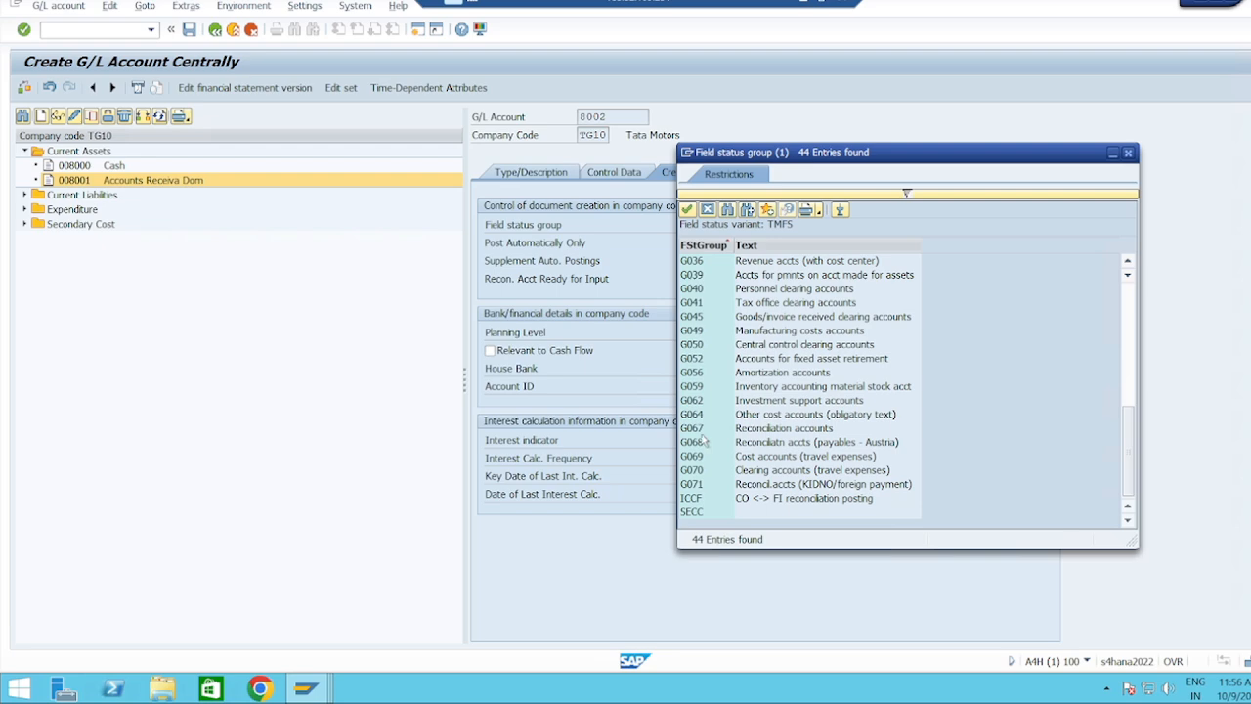
{"action": "double_click", "coordinate": [759, 432]}
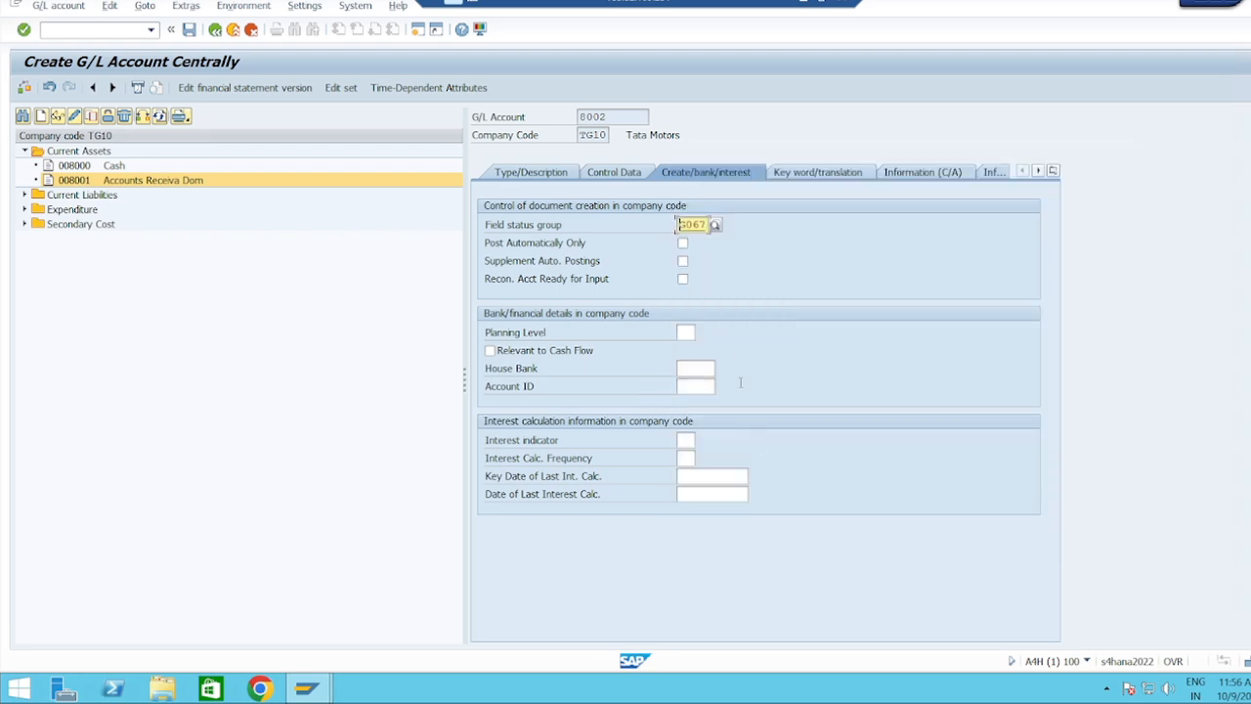
{"action": "left_click", "coordinate": [190, 31]}
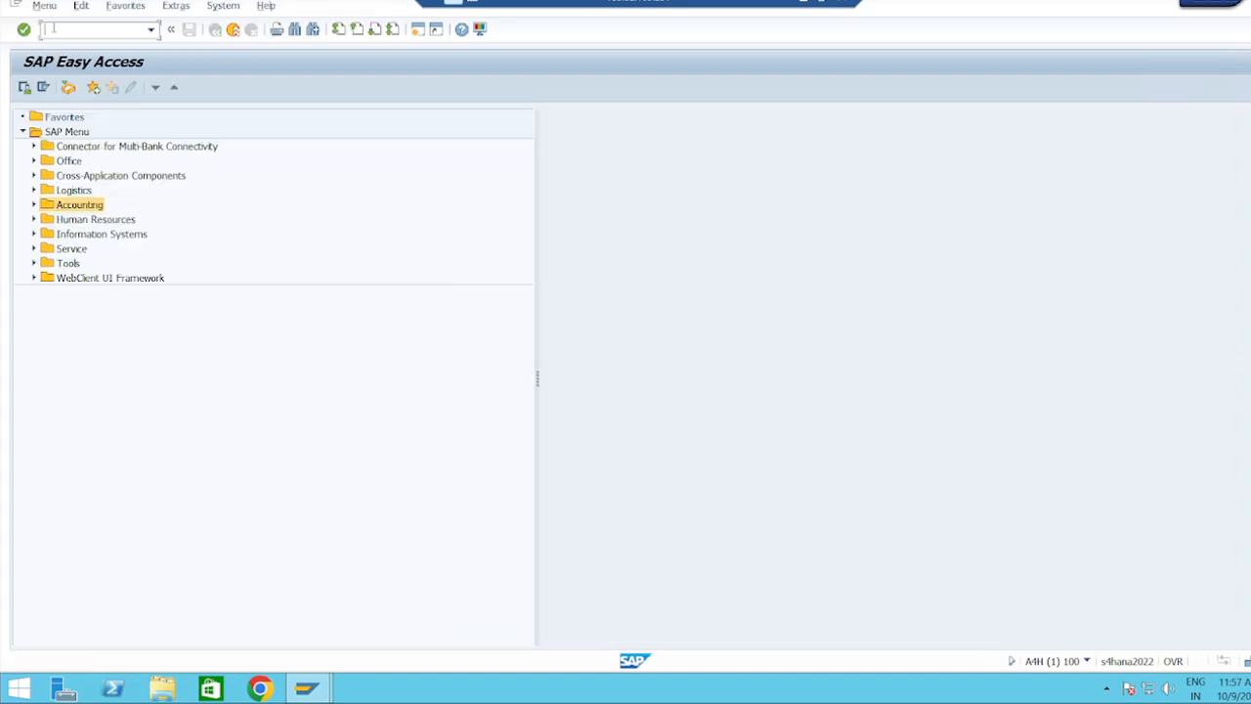
Open transaction SE16N for table SKA1 and restrict the selection to chart of accounts T001.
{"action": "type", "text": "se16n"}
{"action": "key", "text": "Return"}
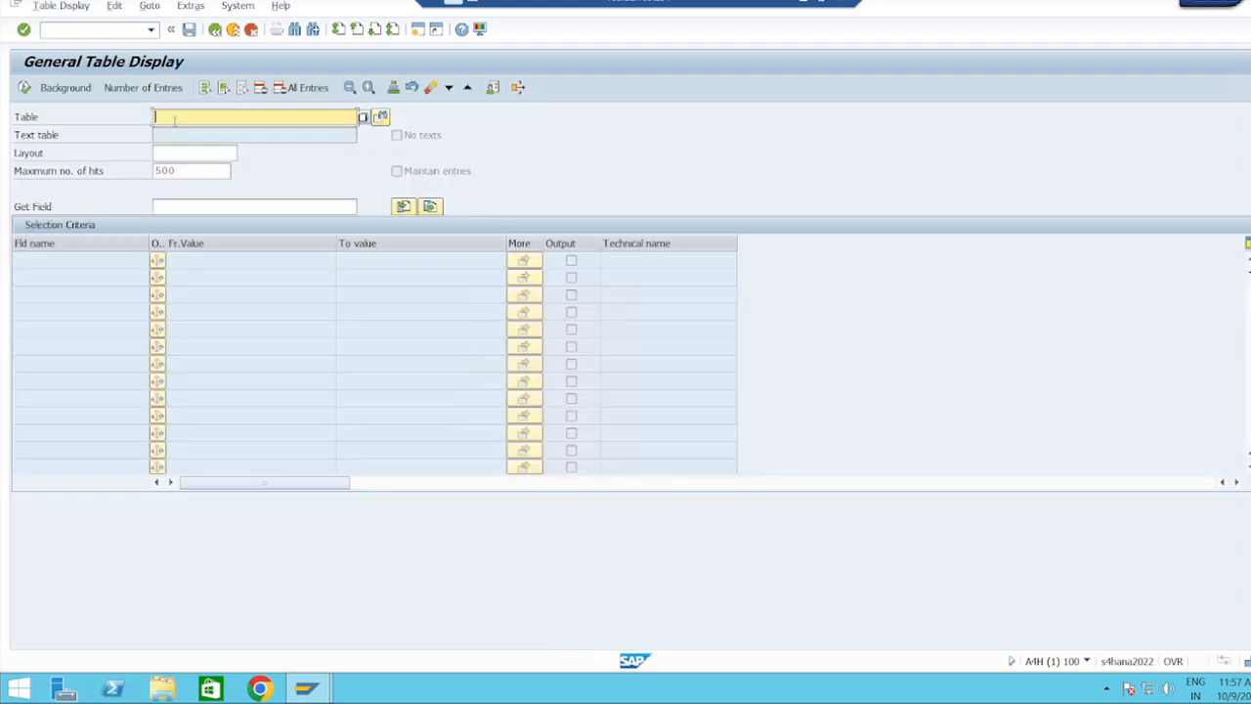
{"action": "type", "text": "ska"}
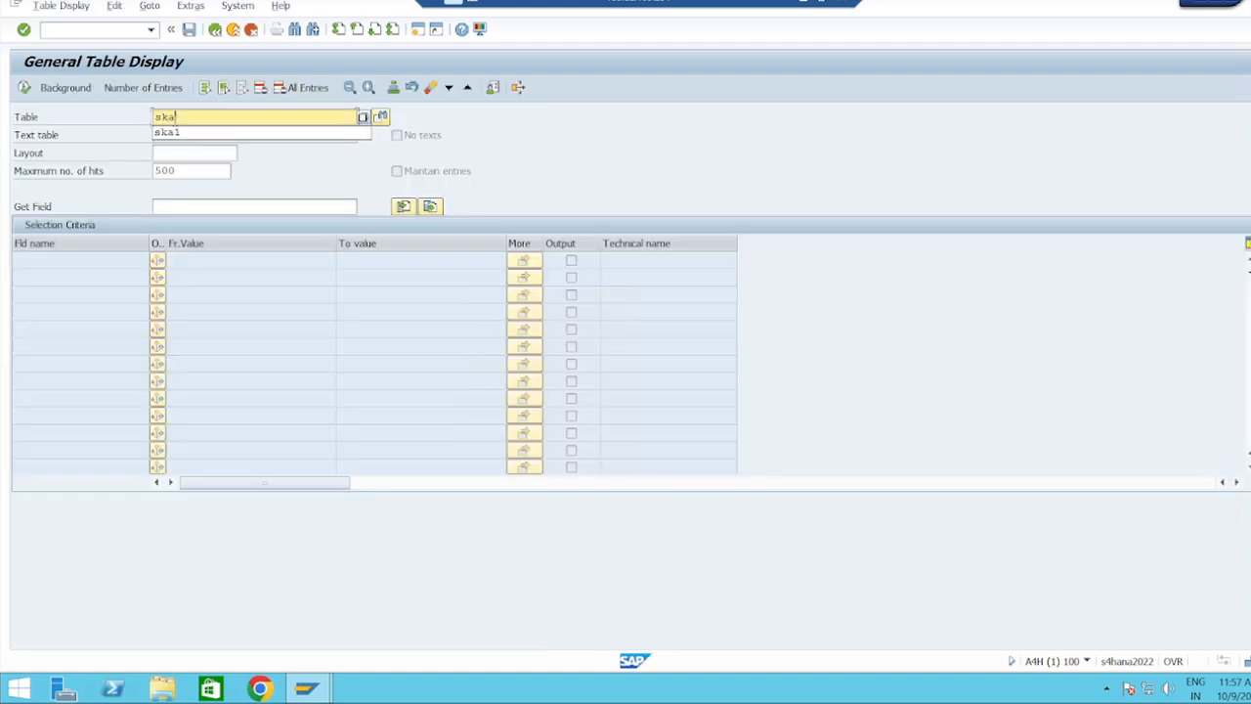
{"action": "type", "text": "1"}
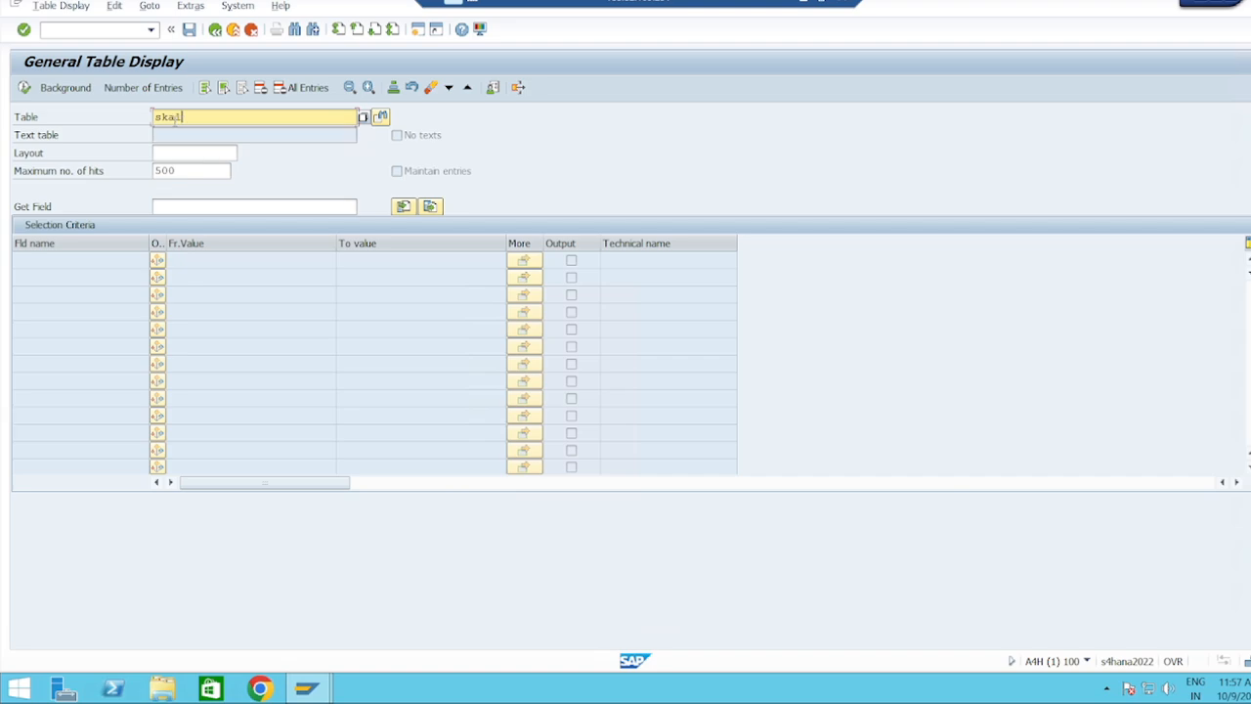
{"action": "key", "text": "Return"}
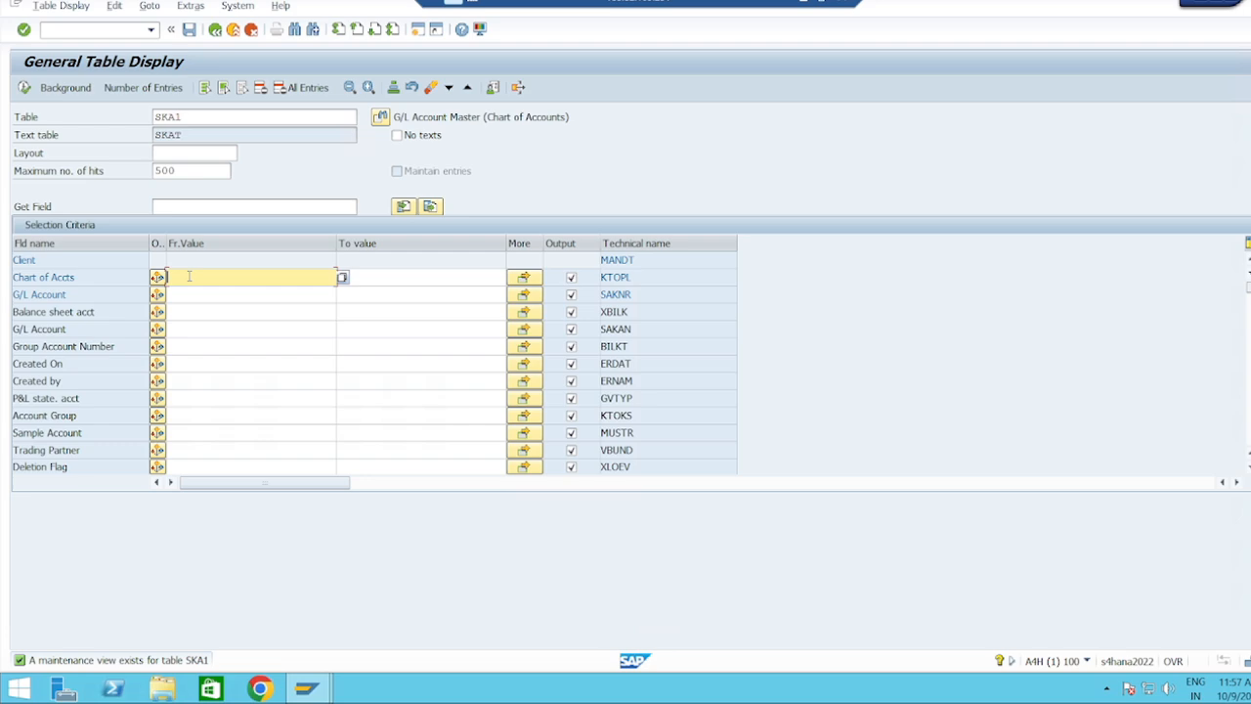
{"action": "type", "text": "T001"}
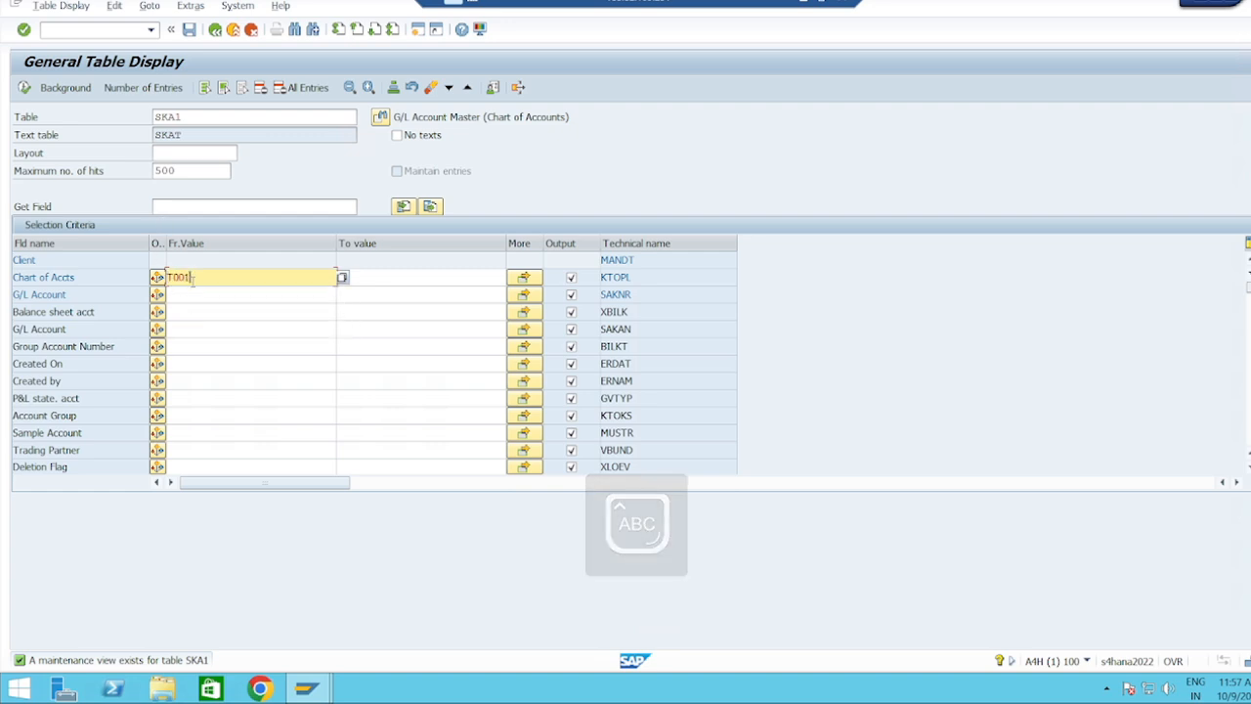
{"action": "key", "text": "Return"}
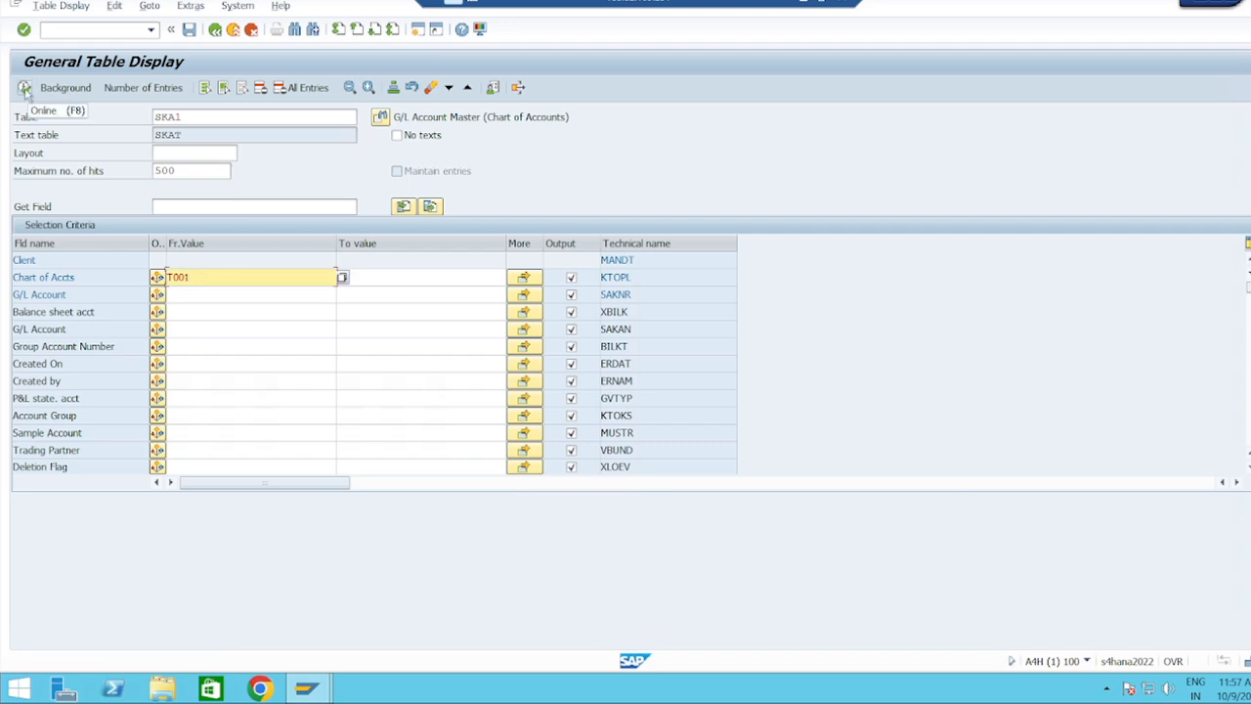
Limit the SKA1 selection to G/L accounts 8001 to 8002 and display the matching entries with their remaining columns.
{"action": "left_click", "coordinate": [183, 297]}
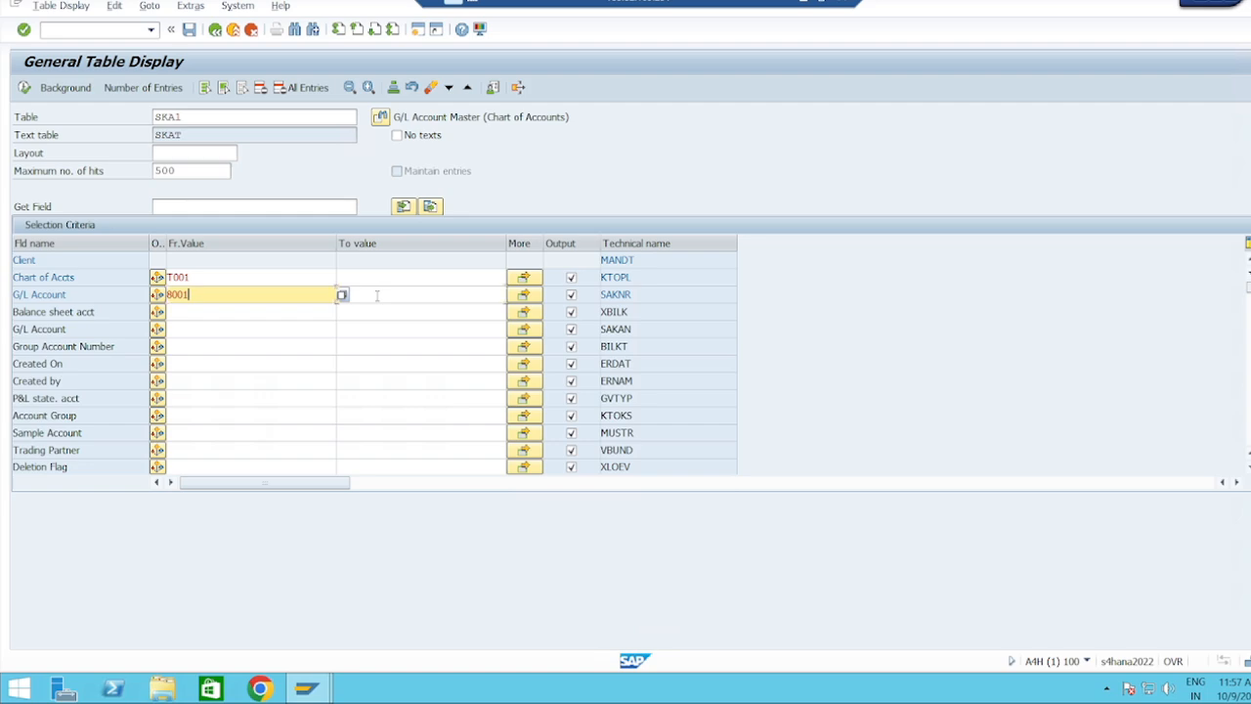
{"action": "left_click", "coordinate": [376, 295]}
{"action": "type", "text": "8002"}
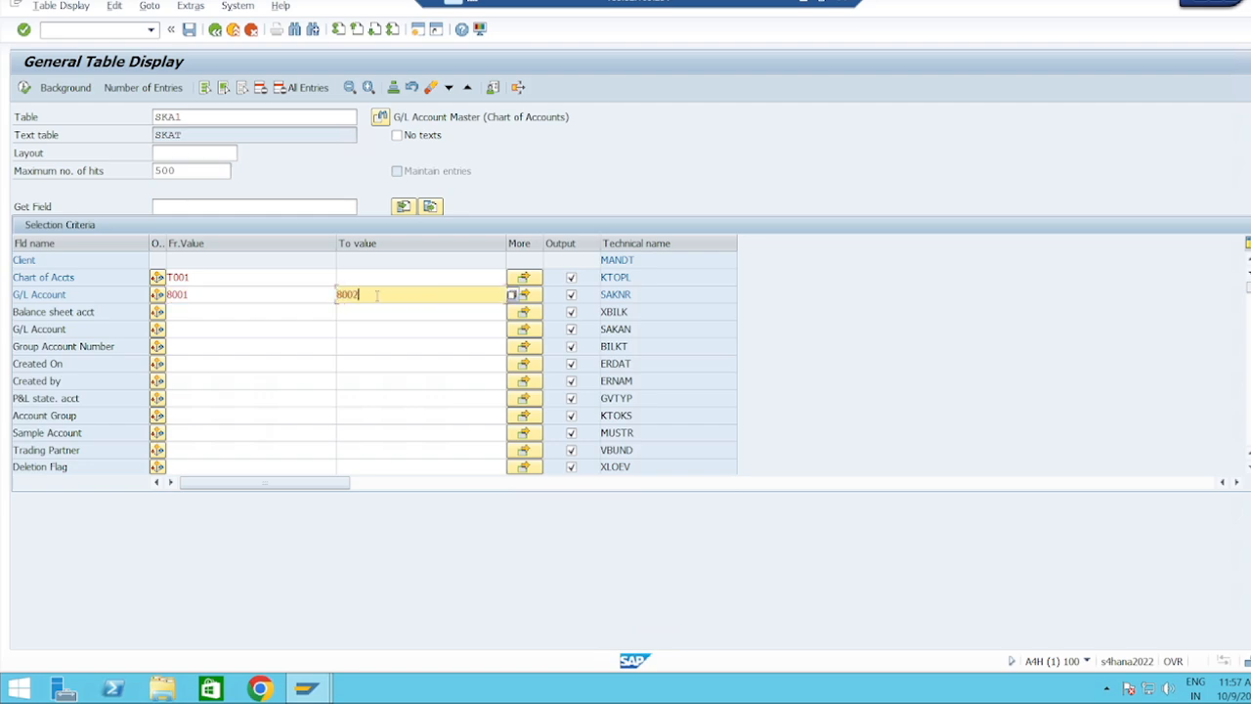
{"action": "key", "text": "F8"}
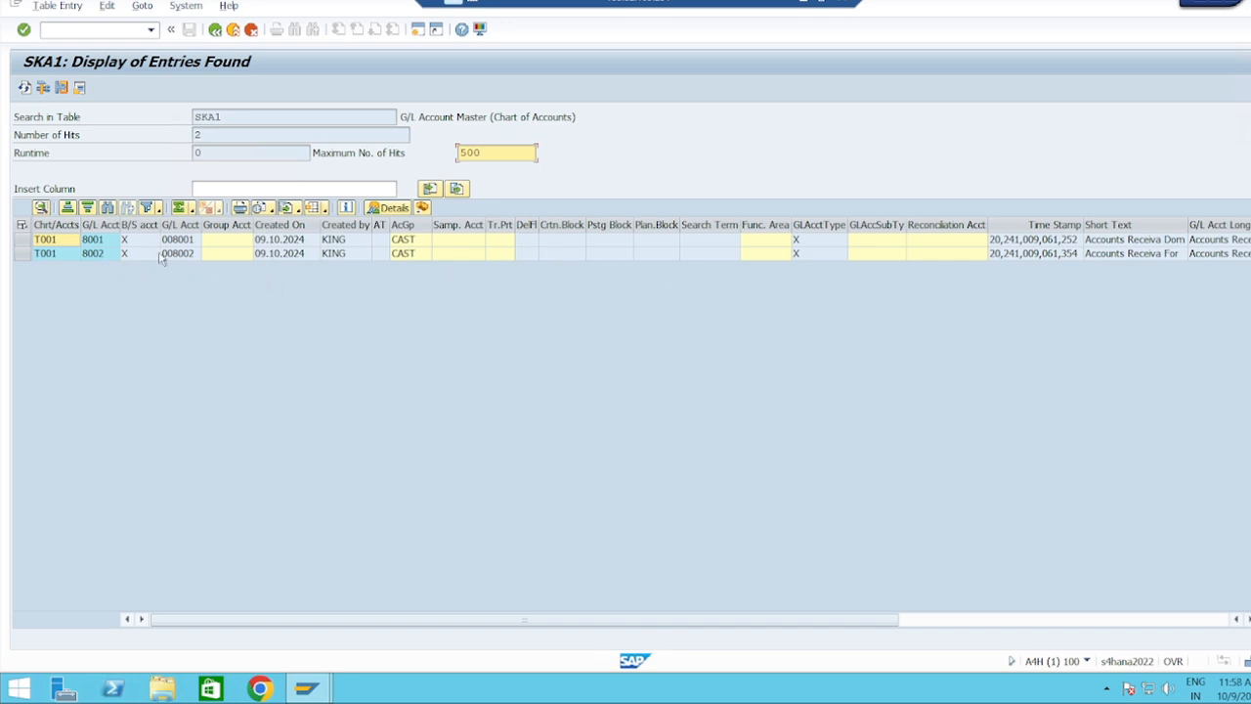
{"action": "scroll", "coordinate": [970, 242], "scroll_direction": "right", "scroll_amount": 5}
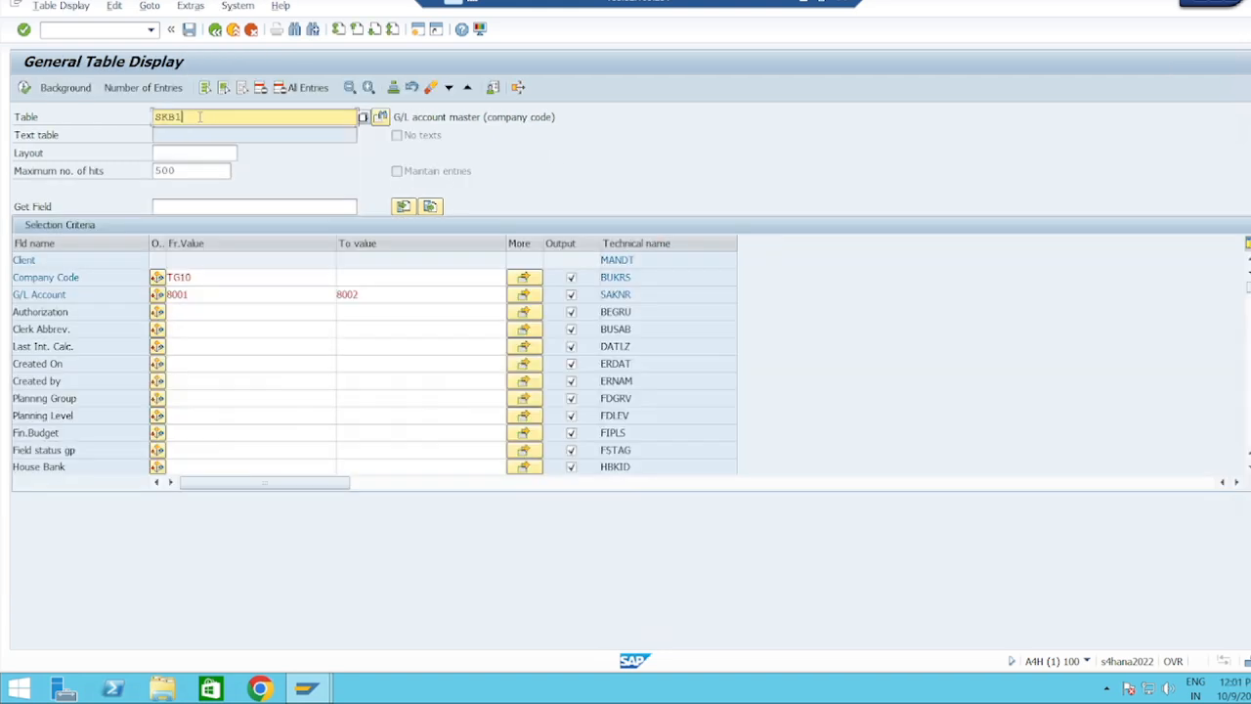
Display the SKB1 table entries for company code TG10 and G/L accounts 8001 to 8002.
{"action": "left_click", "coordinate": [200, 276]}
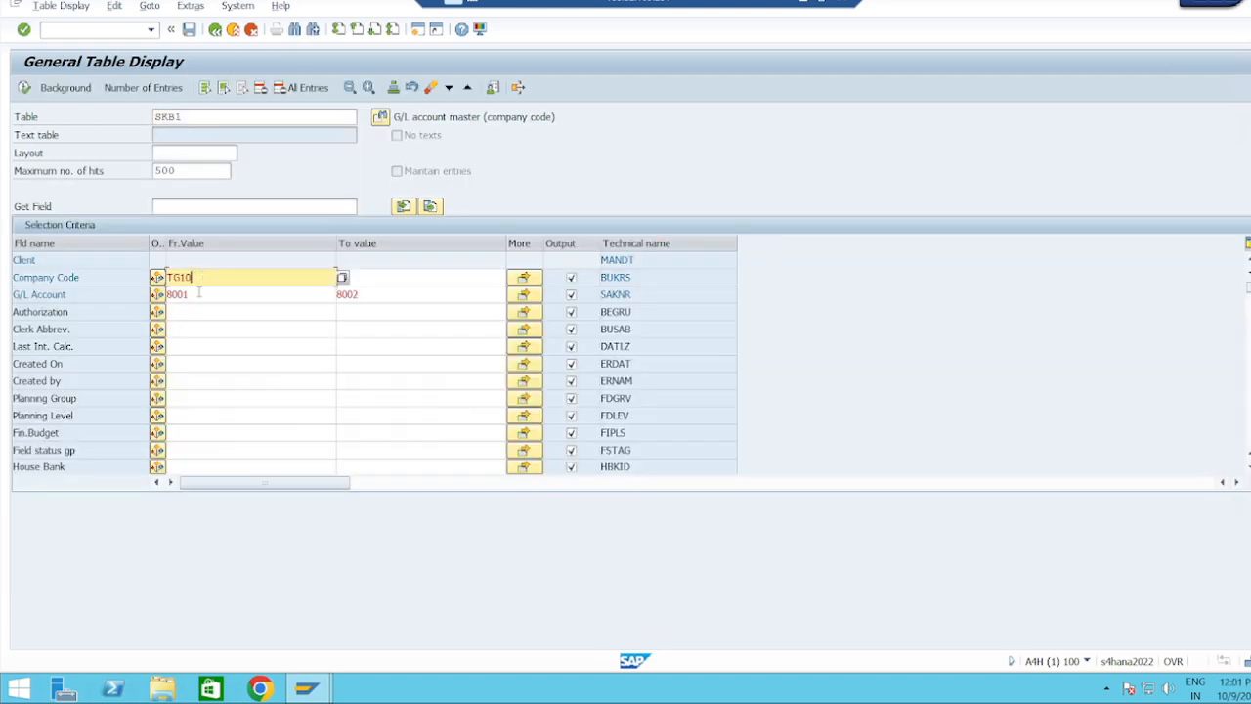
{"action": "left_click", "coordinate": [195, 295]}
{"action": "left_click", "coordinate": [393, 299]}
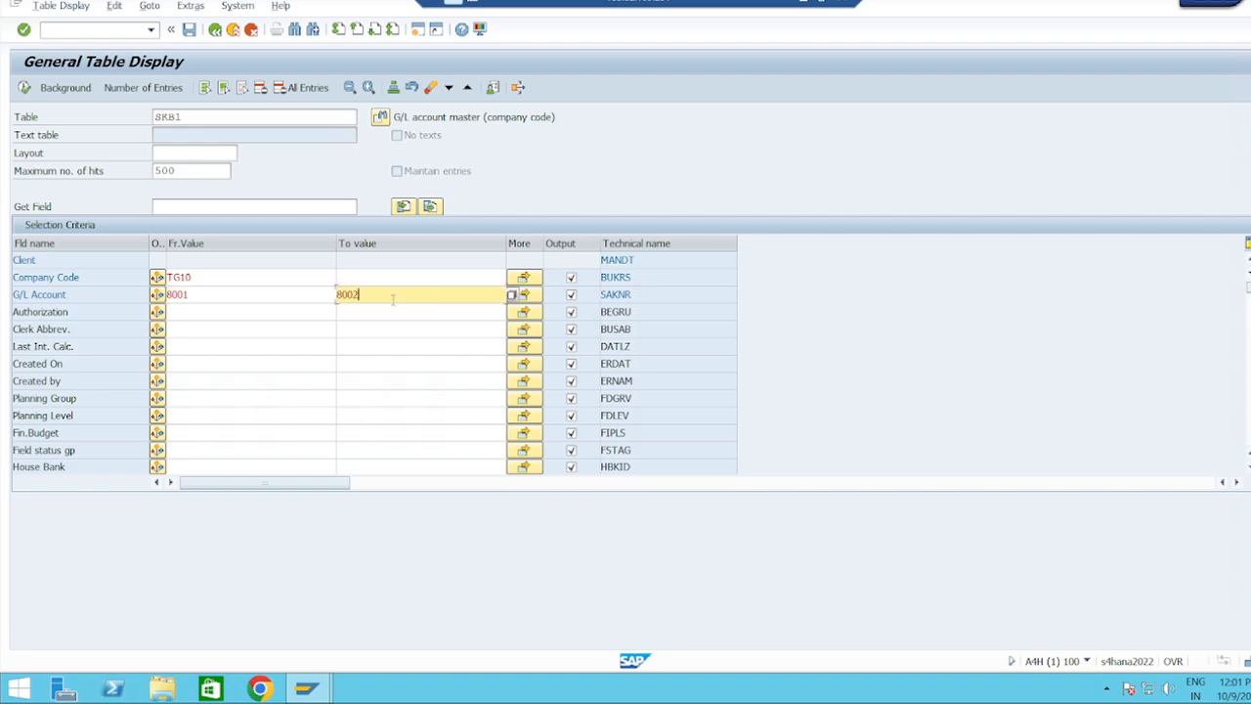
{"action": "left_click", "coordinate": [26, 89]}
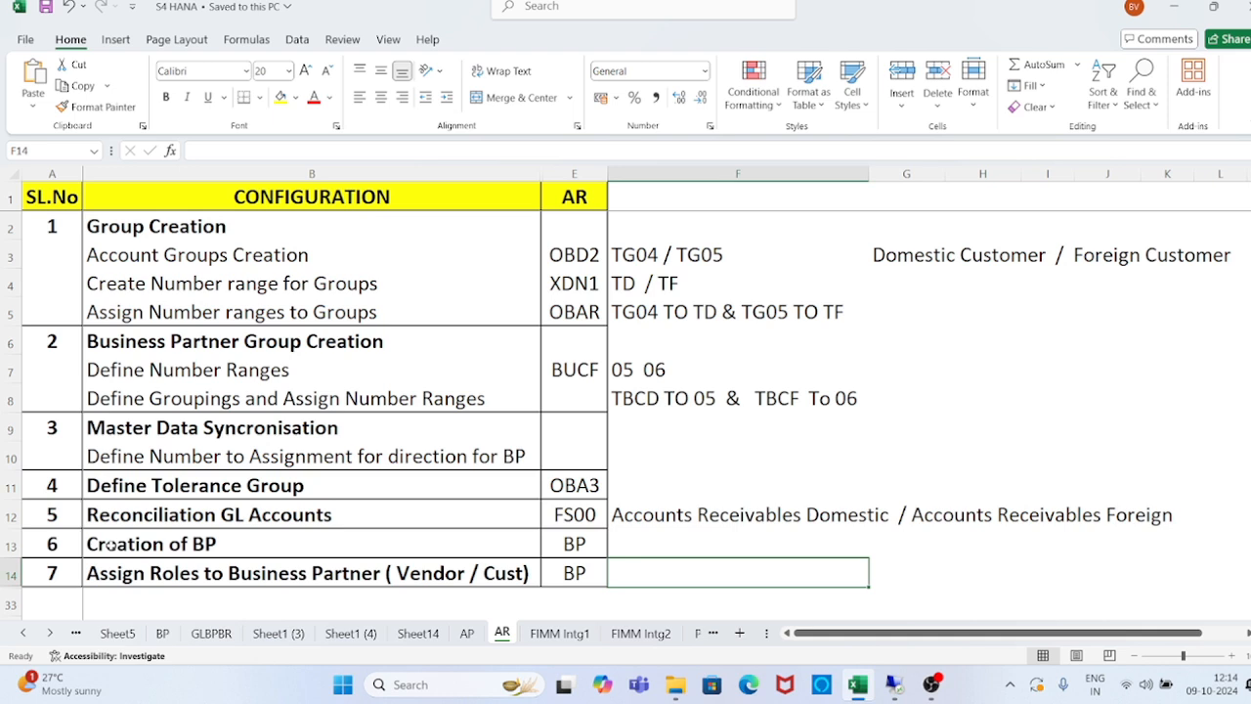
In transaction BP, start creating an organization in grouping TBCD for domestic customers with the title 0003 Company.
{"action": "left_click", "coordinate": [111, 545]}
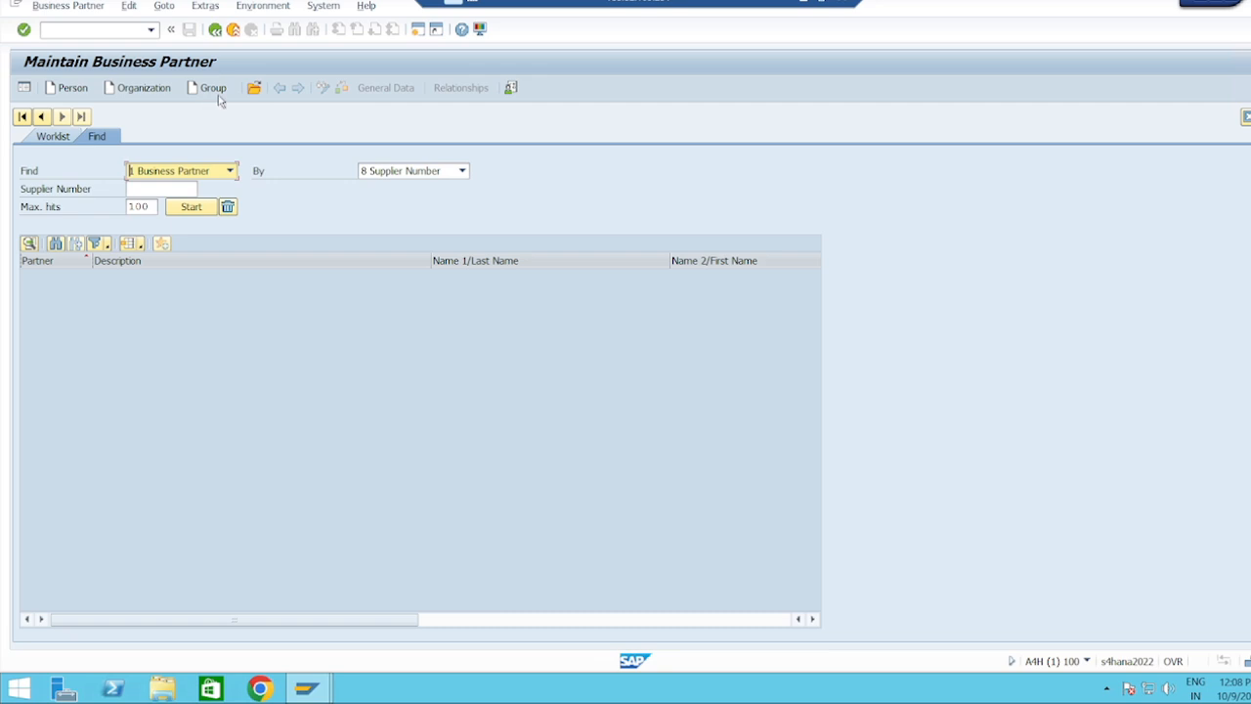
{"action": "left_click", "coordinate": [146, 91]}
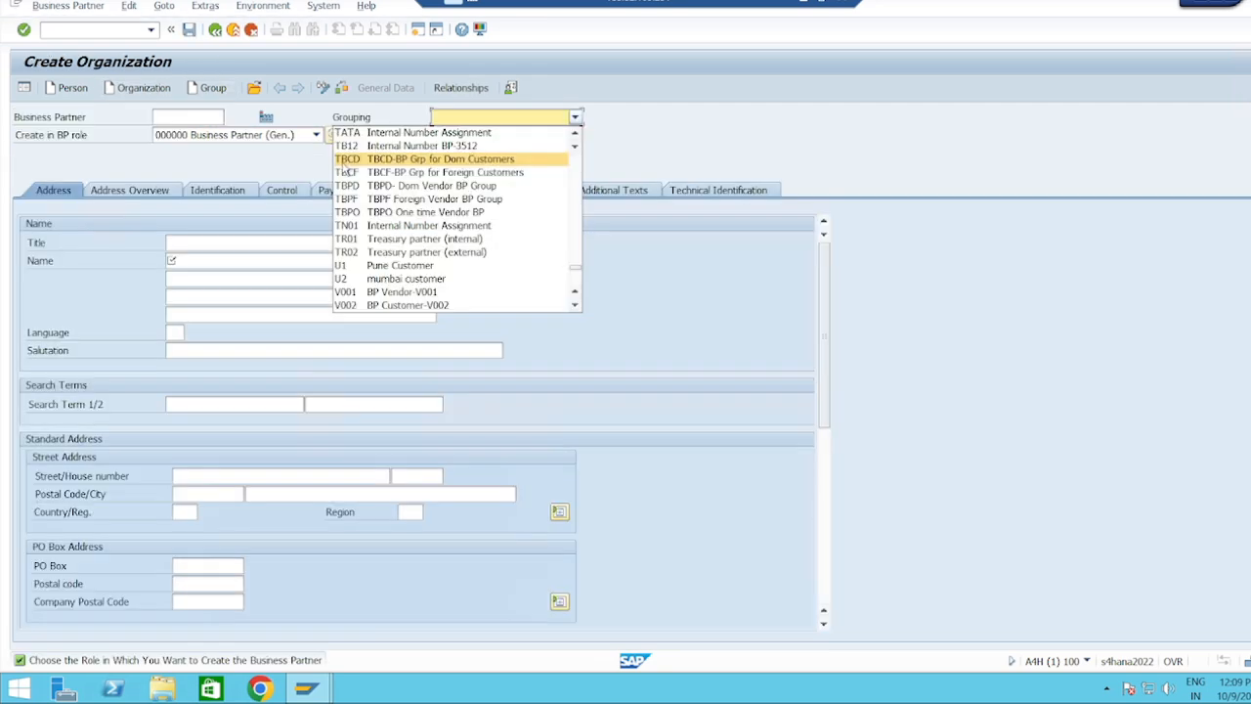
{"action": "left_click", "coordinate": [472, 163]}
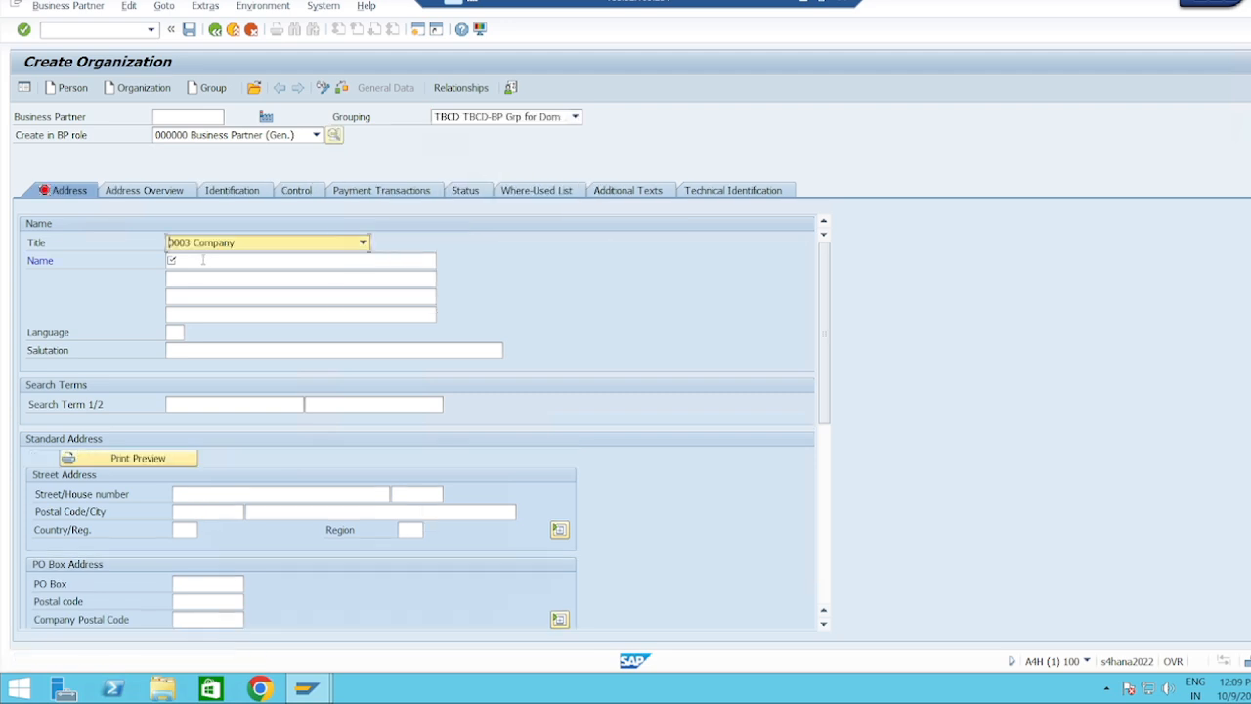
Name the new organization Pasco and set its language to EN.
{"action": "left_click", "coordinate": [196, 261]}
{"action": "type", "text": "Pasco"}
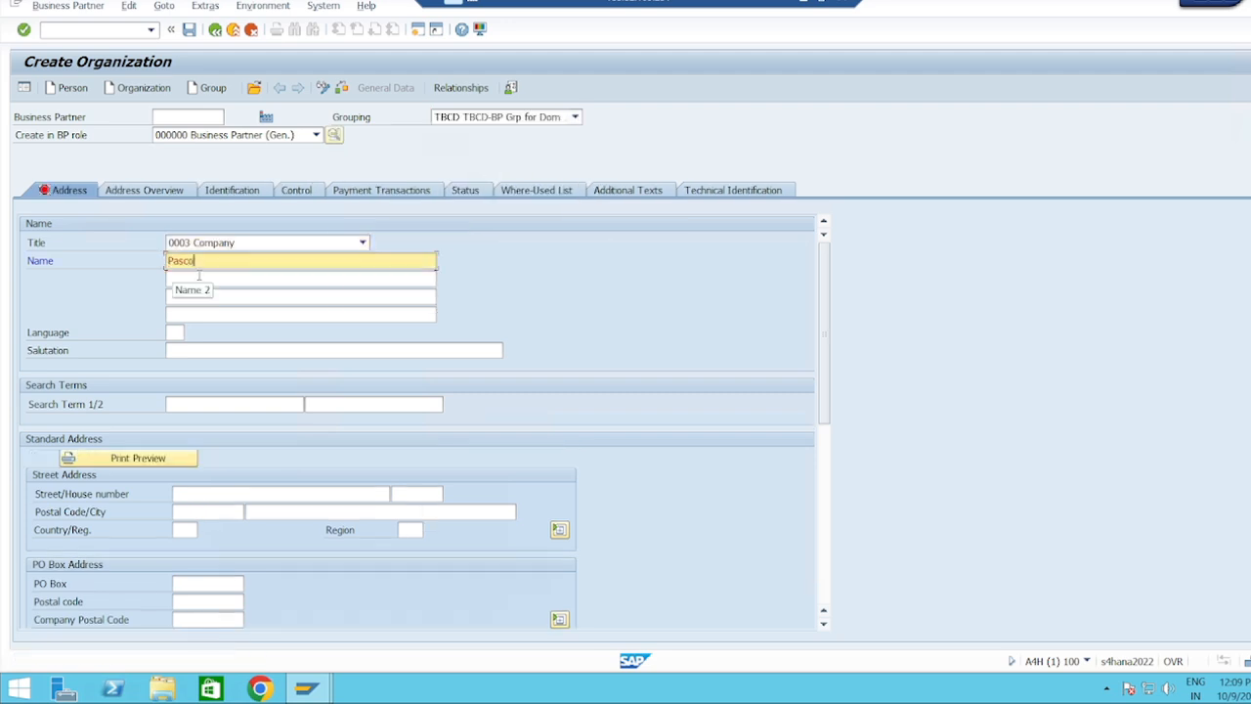
{"action": "left_click", "coordinate": [173, 332]}
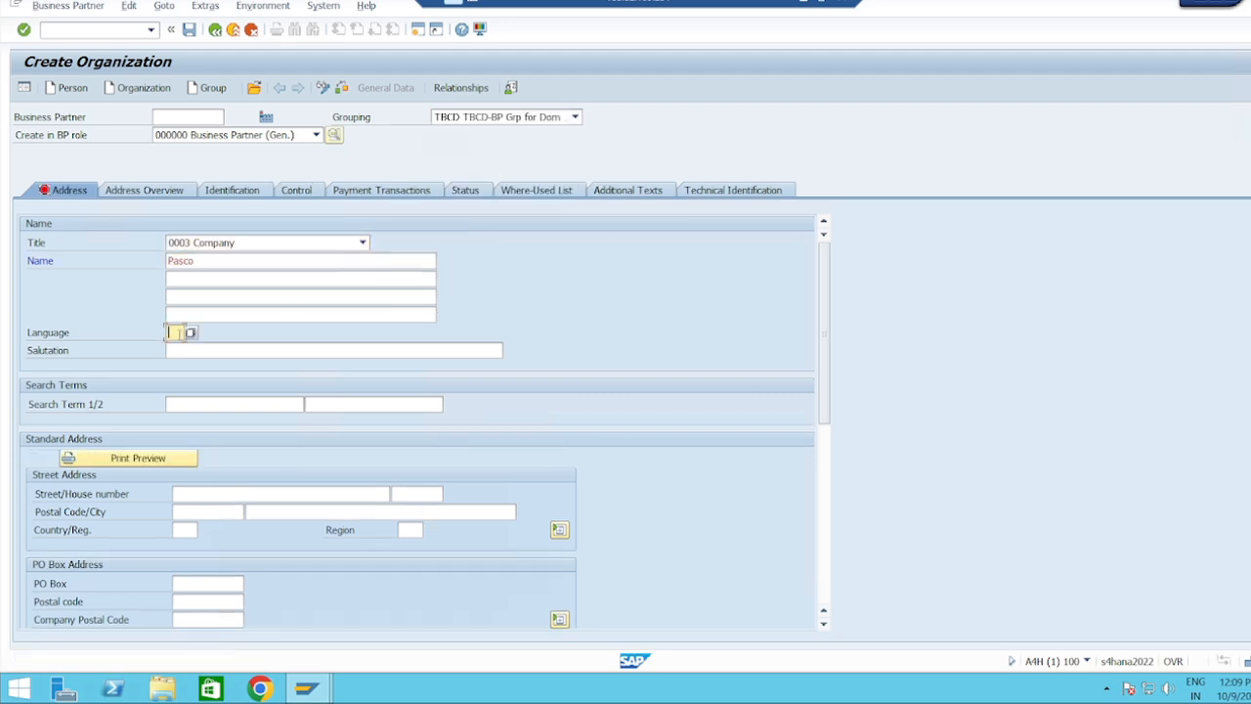
{"action": "type", "text": "EN"}
Set search term 1 to TG10 and fill in the organization's street, house number, postal code and city.
{"action": "left_click", "coordinate": [197, 404]}
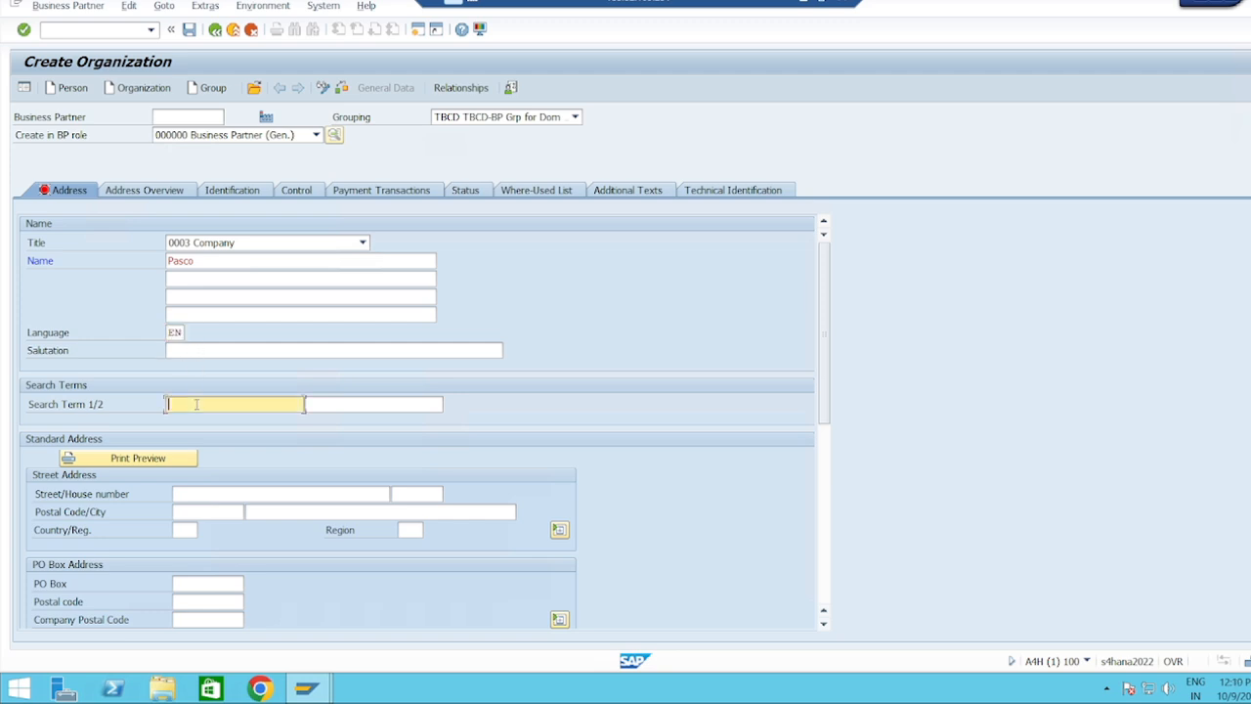
{"action": "type", "text": "TG10"}
{"action": "left_click", "coordinate": [221, 494]}
{"action": "type", "text": "Industrial Estate"}
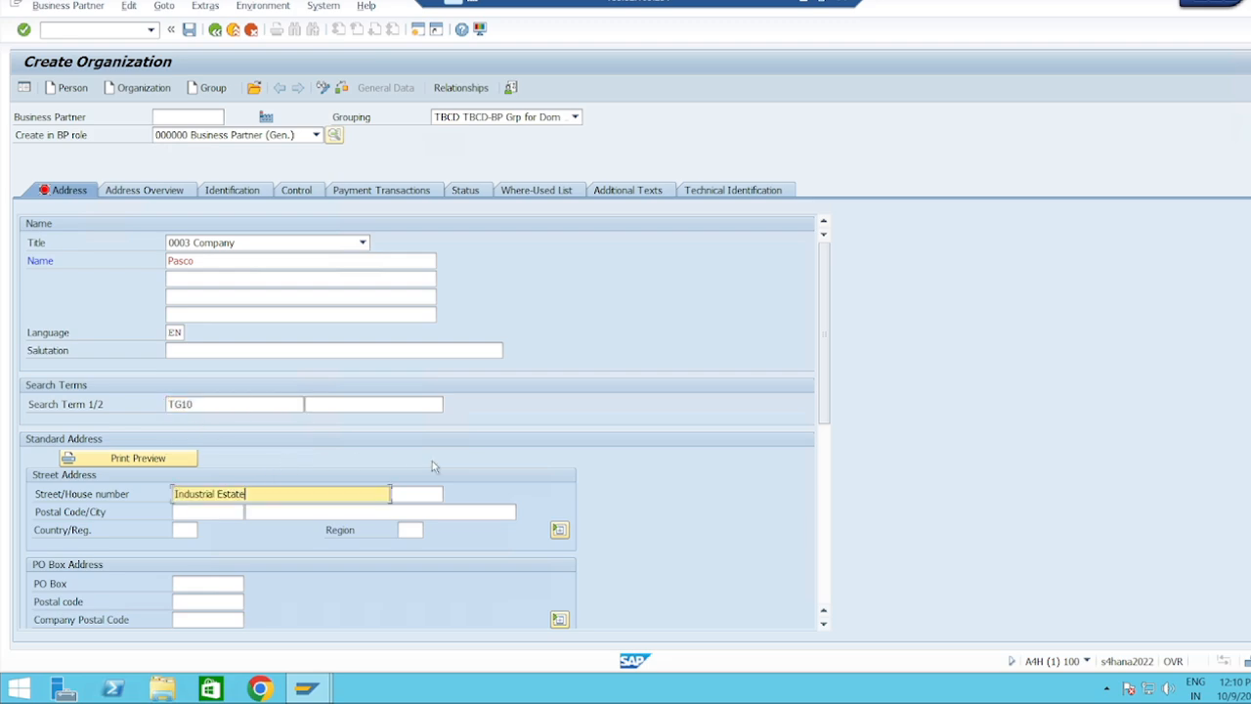
{"action": "left_click", "coordinate": [414, 494]}
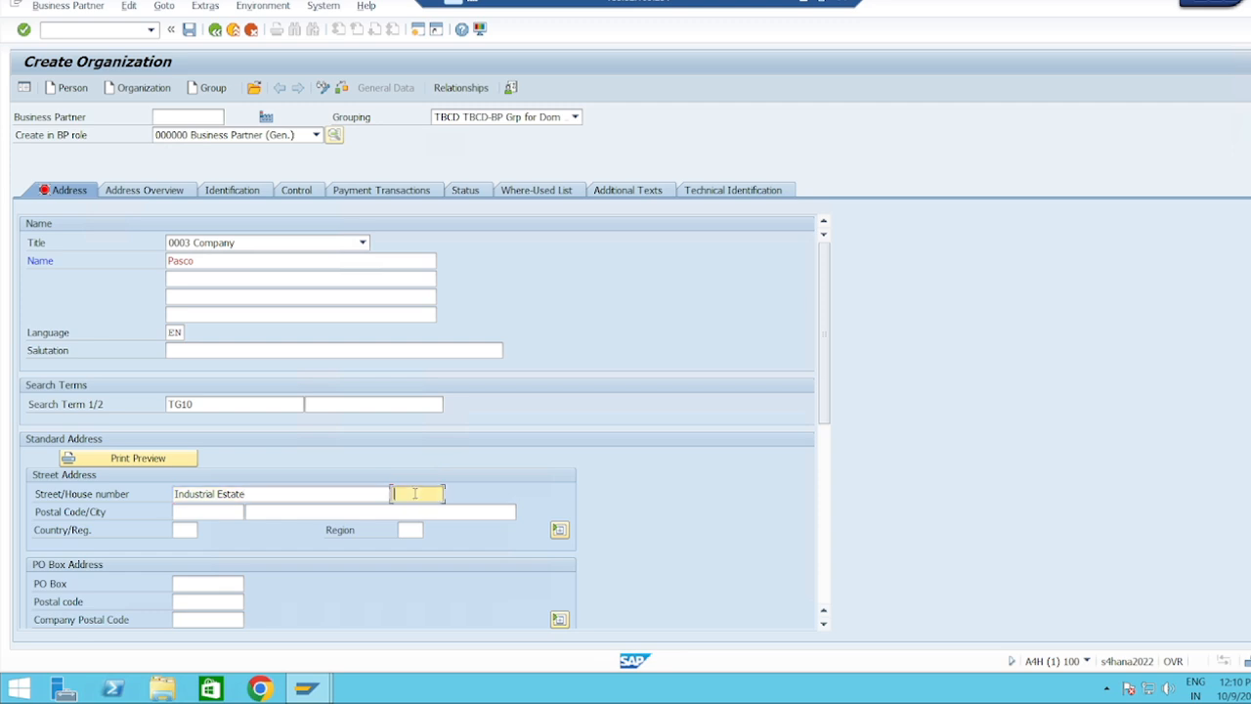
{"action": "type", "text": "18"}
{"action": "left_click", "coordinate": [207, 509]}
{"action": "type", "text": "122015"}
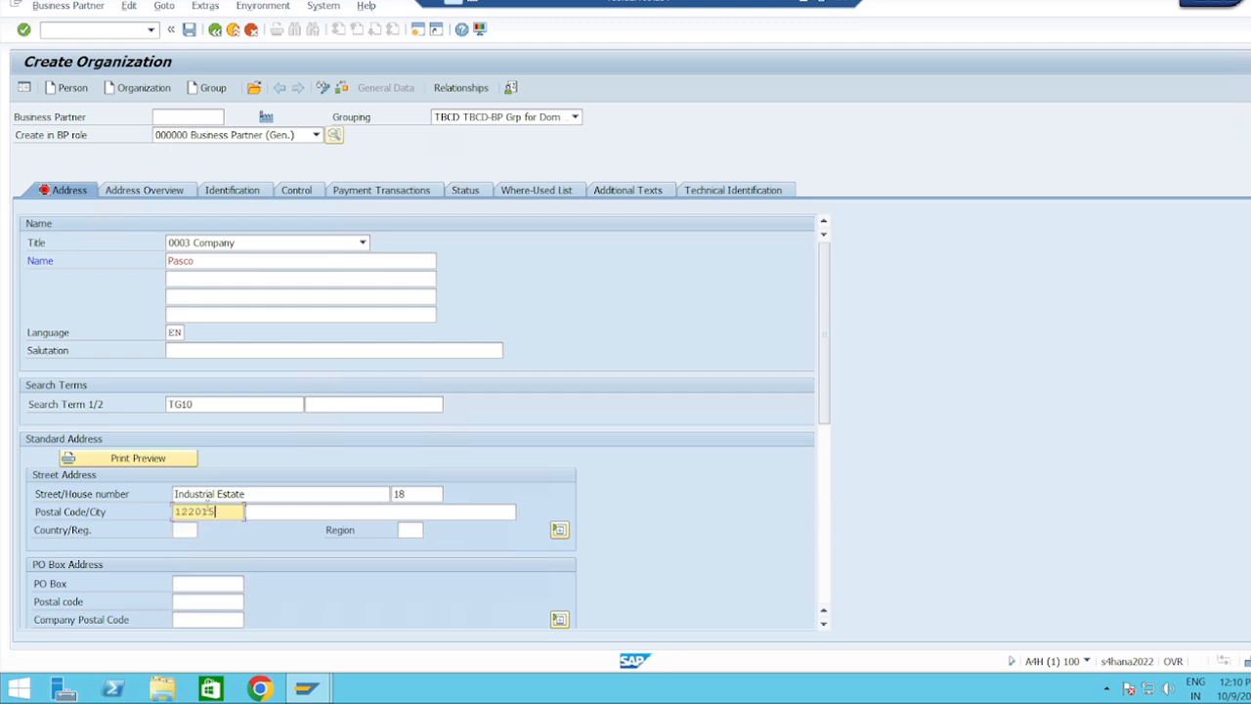
{"action": "left_click", "coordinate": [340, 512]}
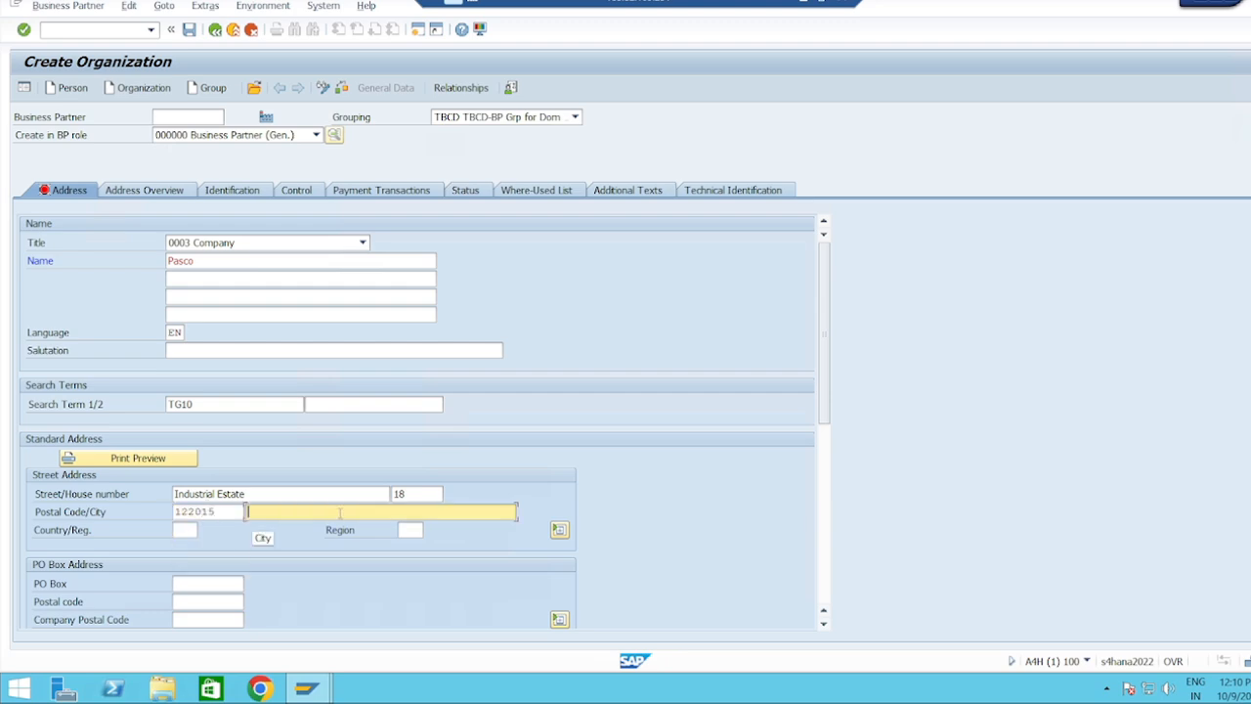
{"action": "type", "text": "Haryana"}
Set the street address country to IN and the region to 07 for Haryana.
{"action": "left_click", "coordinate": [184, 529]}
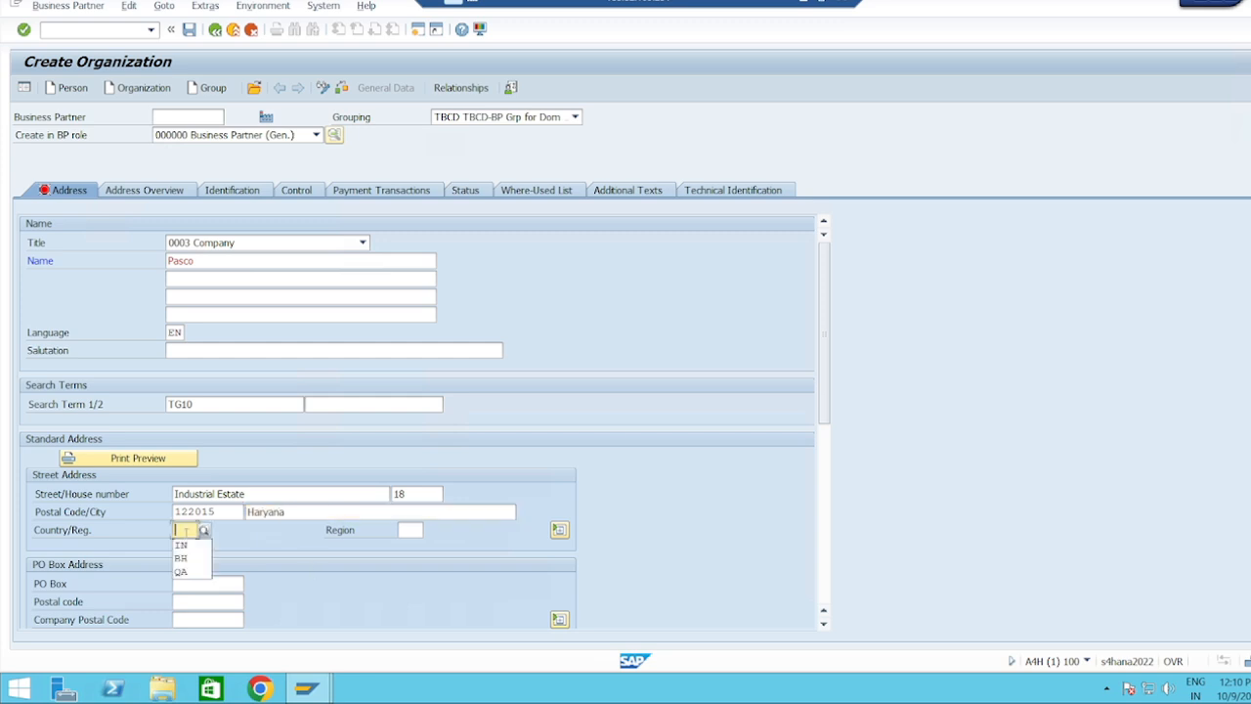
{"action": "left_click", "coordinate": [182, 545]}
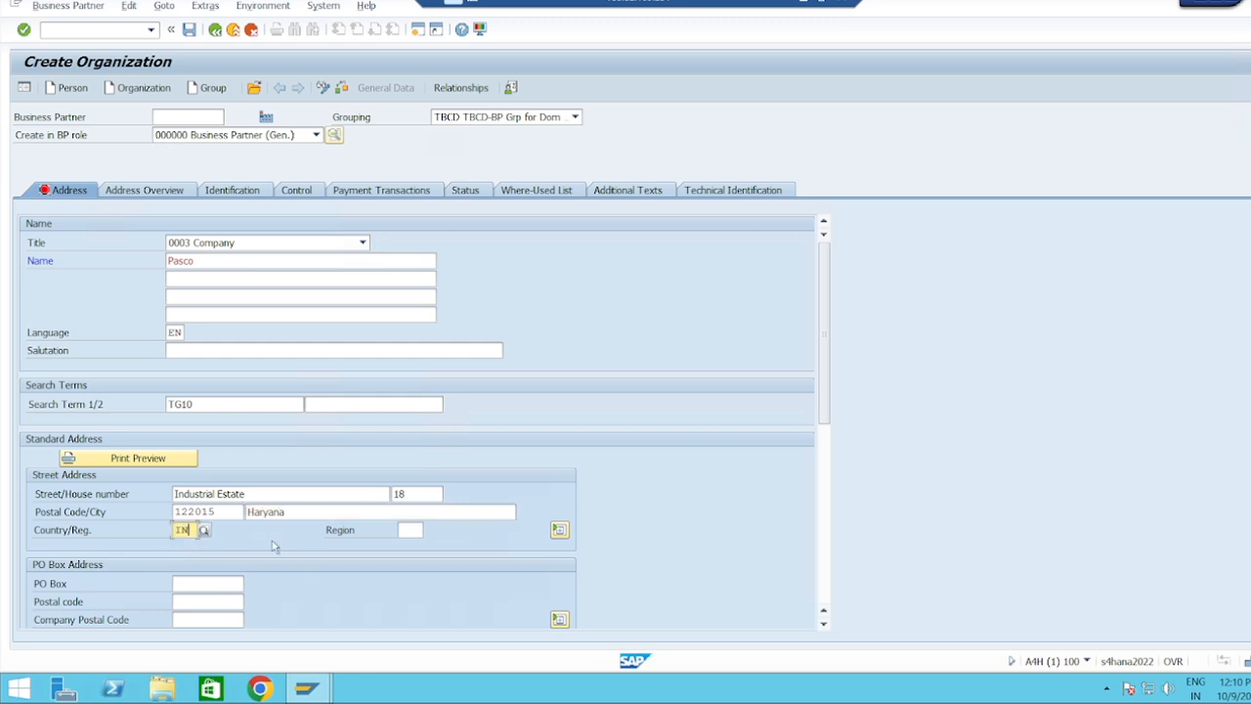
{"action": "key", "text": "Tab"}
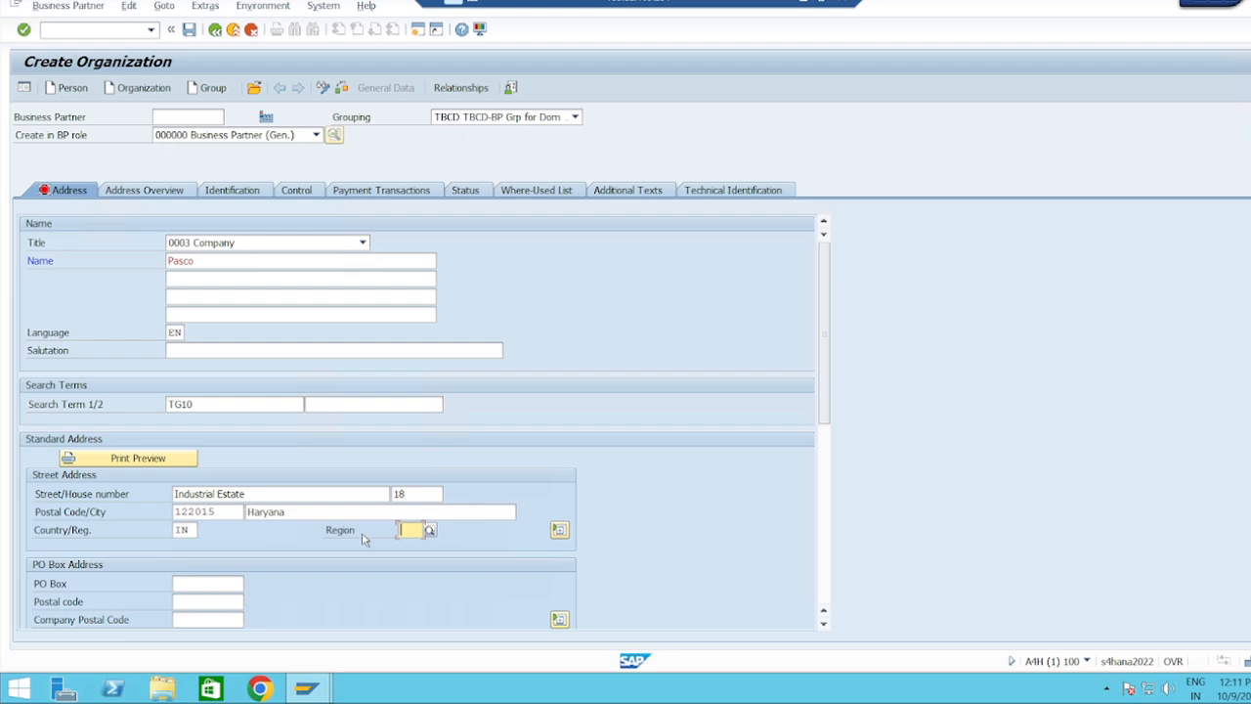
{"action": "left_click", "coordinate": [429, 530]}
{"action": "left_click", "coordinate": [431, 381]}
{"action": "double_click", "coordinate": [431, 382]}
Enter the postal code of the PO box address and set the communication language to EN English.
{"action": "scroll", "coordinate": [206, 435], "scroll_direction": "down", "scroll_amount": 3}
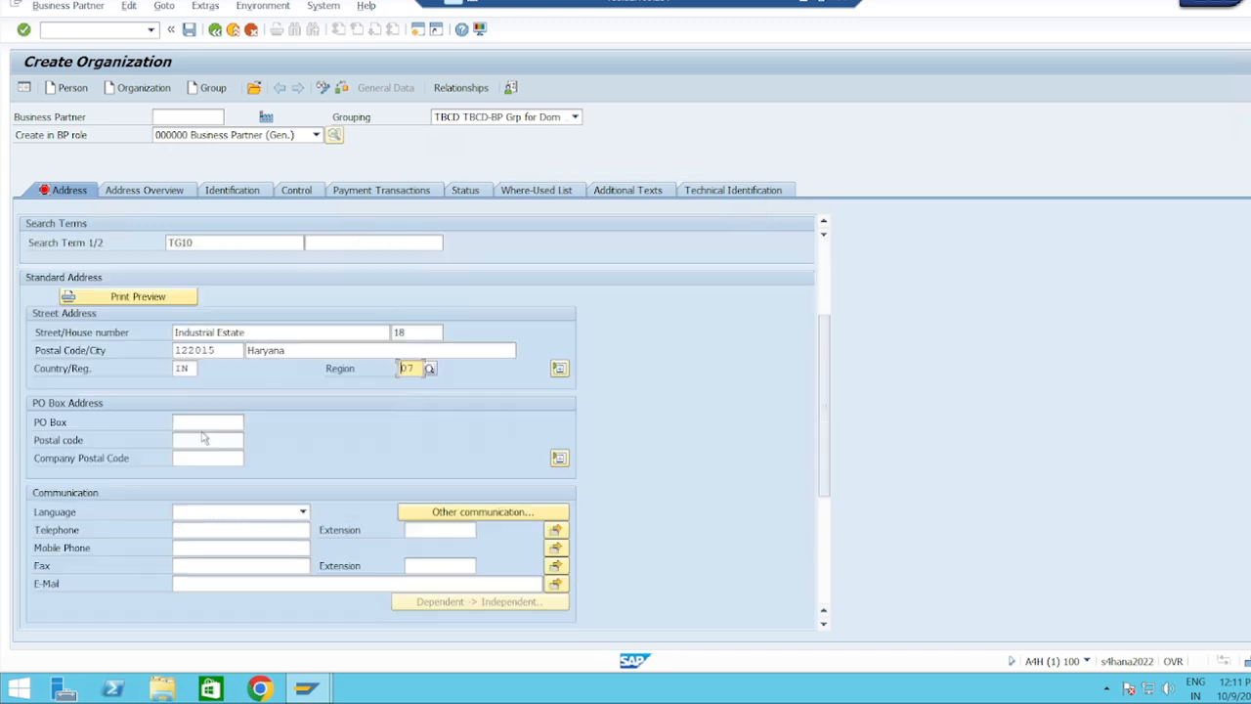
{"action": "left_click", "coordinate": [192, 422]}
{"action": "left_click", "coordinate": [190, 439]}
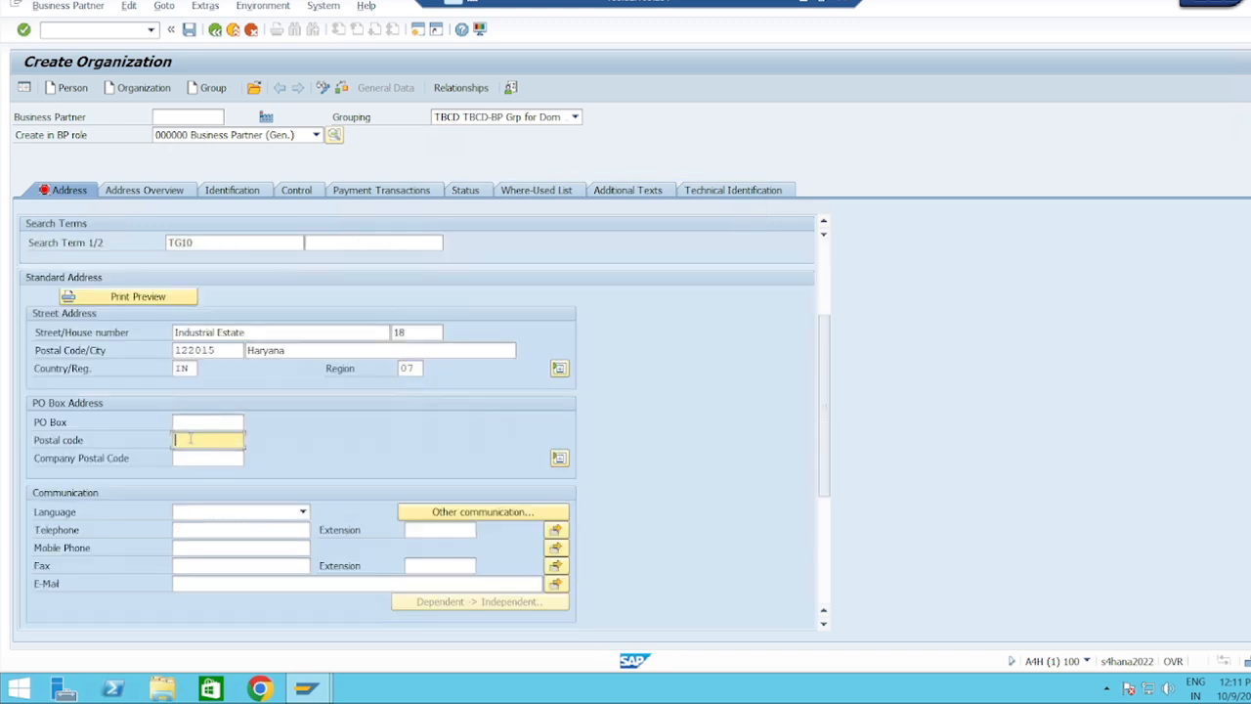
{"action": "type", "text": "122015"}
{"action": "scroll", "coordinate": [251, 411], "scroll_direction": "down", "scroll_amount": 3}
{"action": "left_click", "coordinate": [303, 406]}
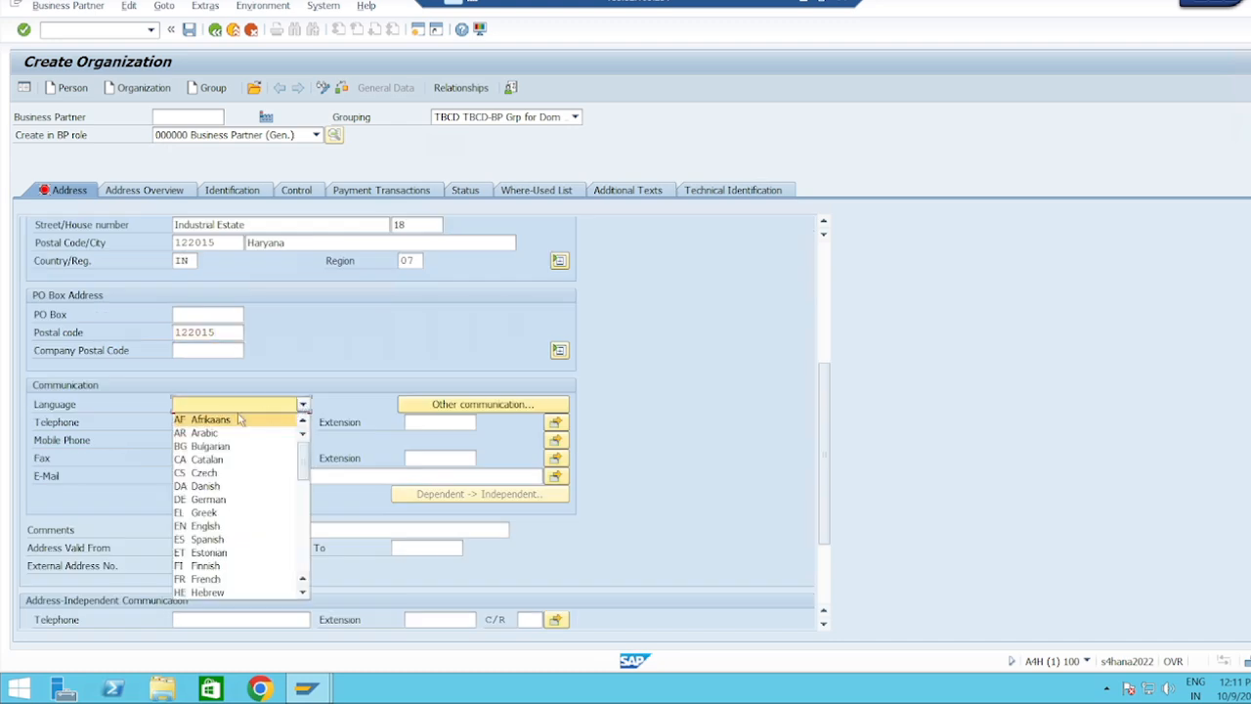
{"action": "left_click", "coordinate": [200, 518]}
{"action": "scroll", "coordinate": [372, 414], "scroll_direction": "down", "scroll_amount": 3}
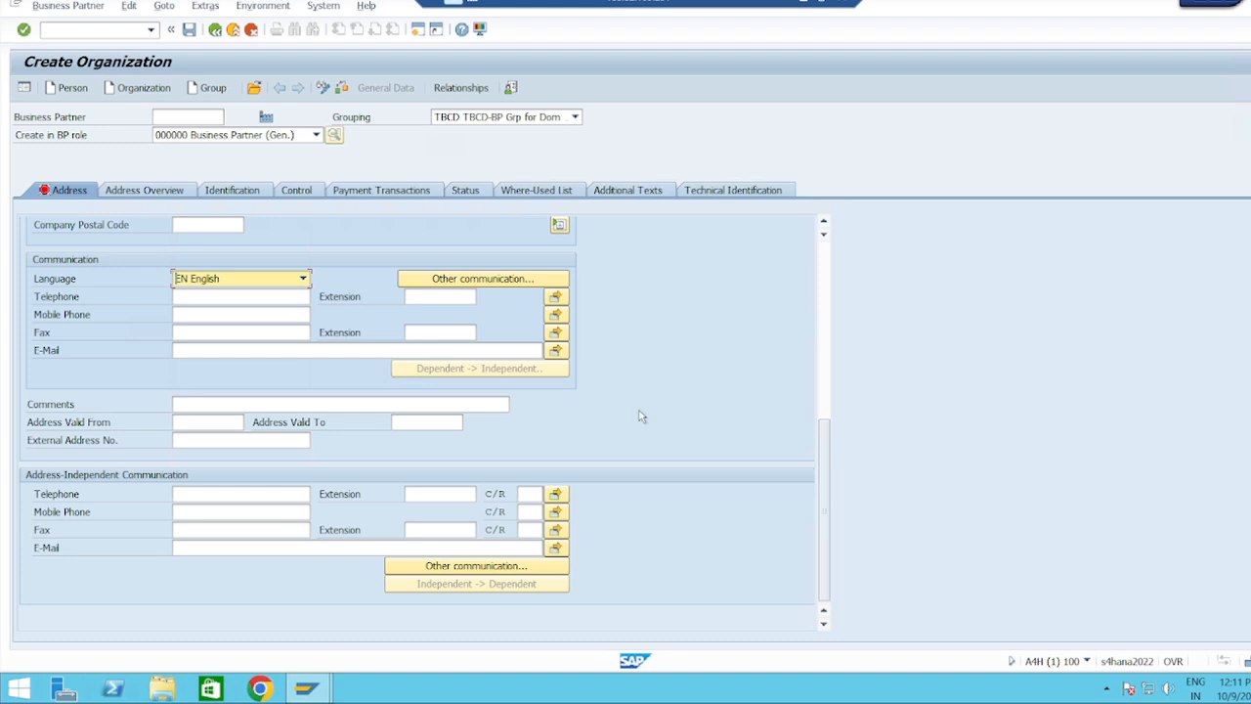
Save the new organization, supplying the missing PO box number.
{"action": "scroll", "coordinate": [648, 412], "scroll_direction": "up", "scroll_amount": 10}
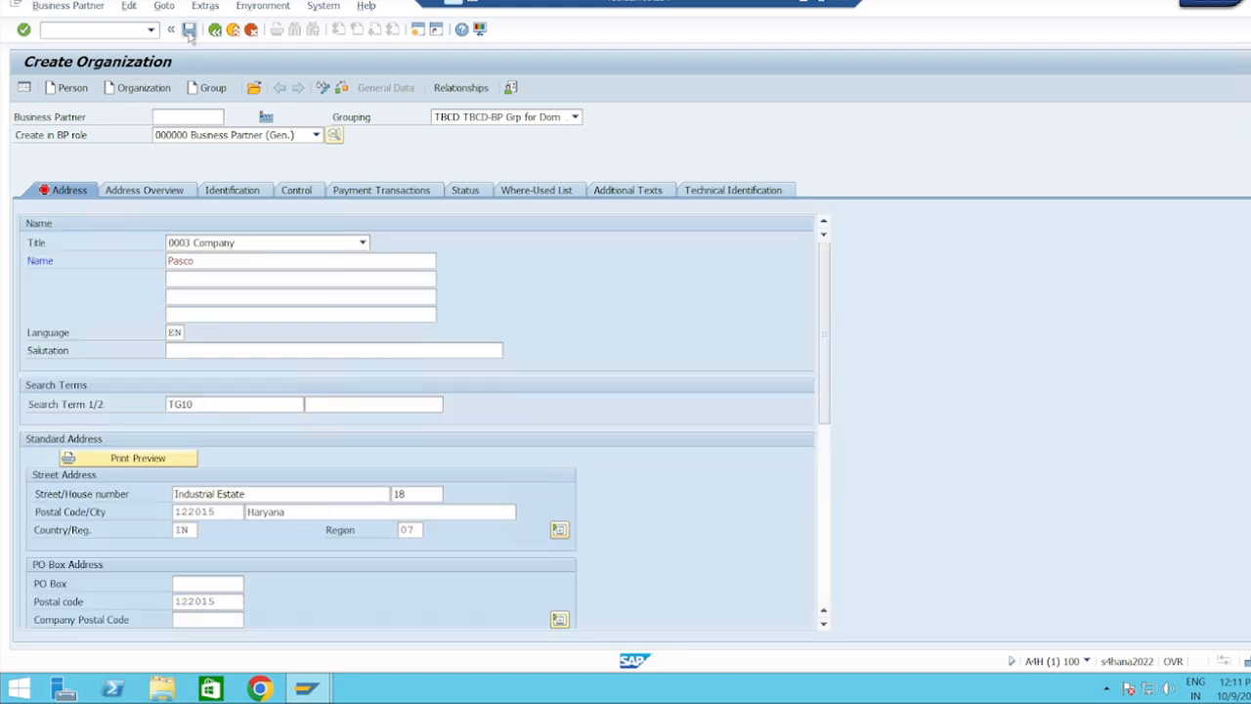
{"action": "left_click", "coordinate": [189, 30]}
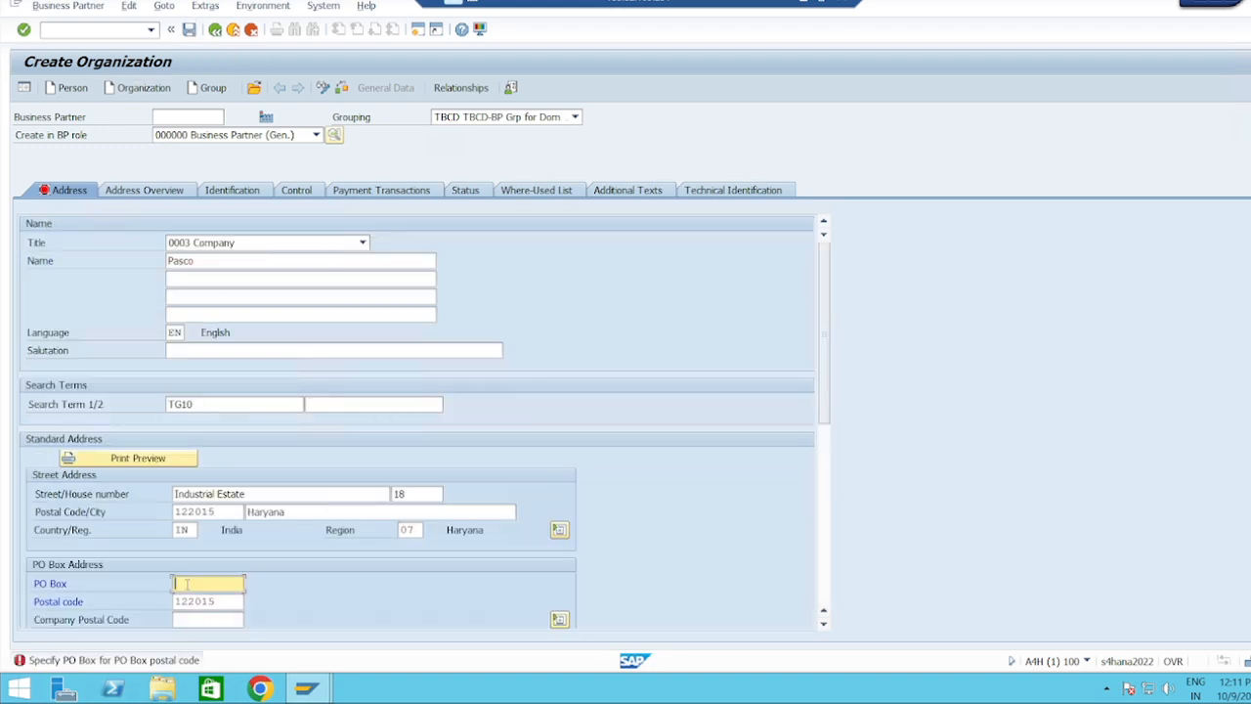
{"action": "type", "text": "124"}
{"action": "key", "text": "Return"}
{"action": "left_click", "coordinate": [188, 29]}
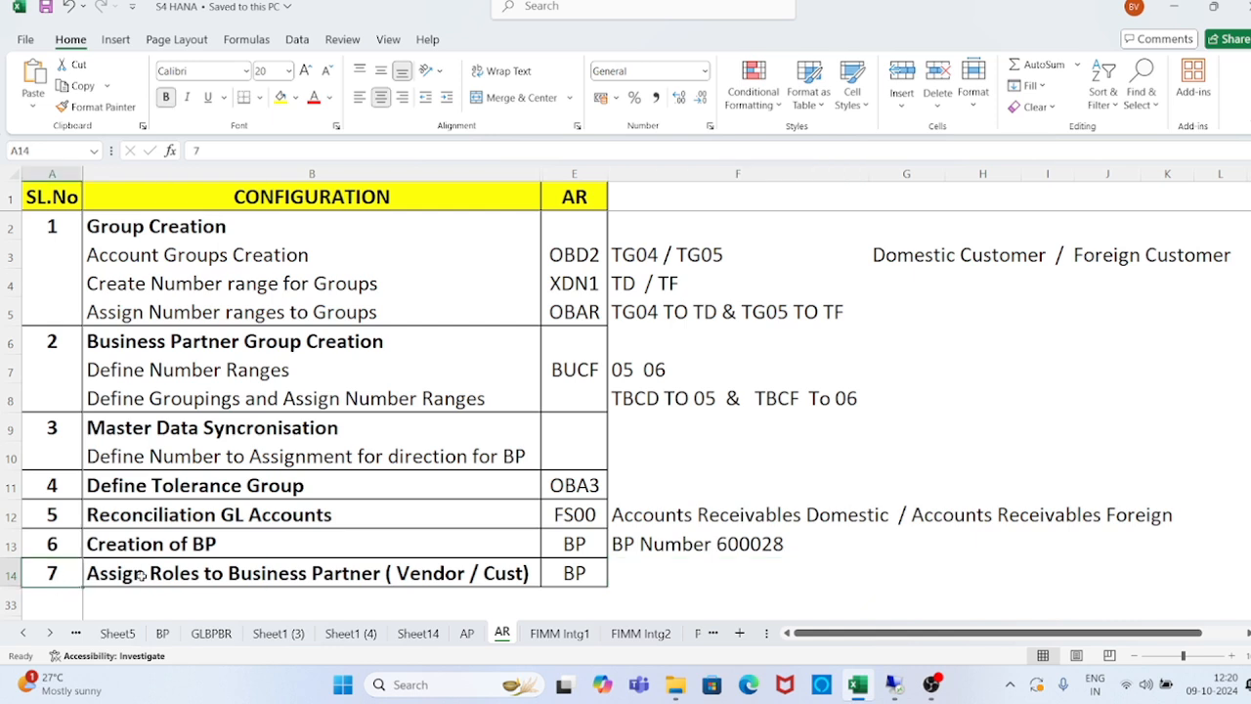
{"action": "left_click", "coordinate": [141, 576]}
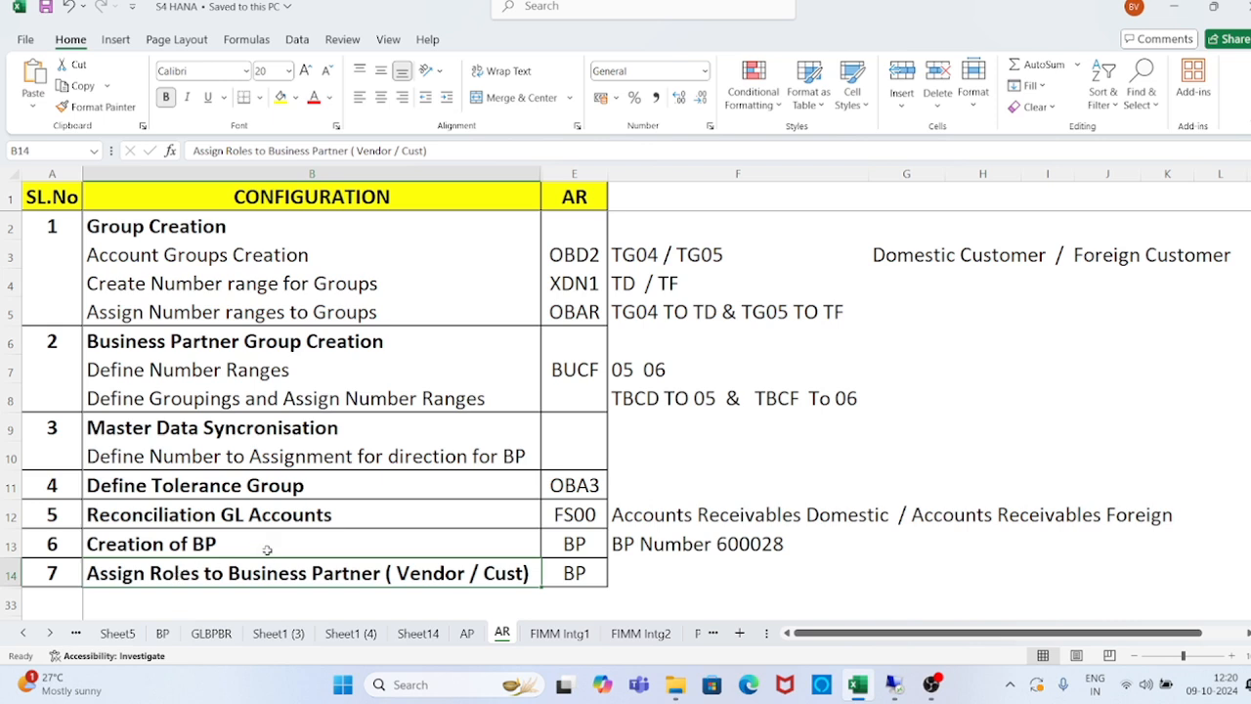
{"action": "left_click", "coordinate": [196, 542]}
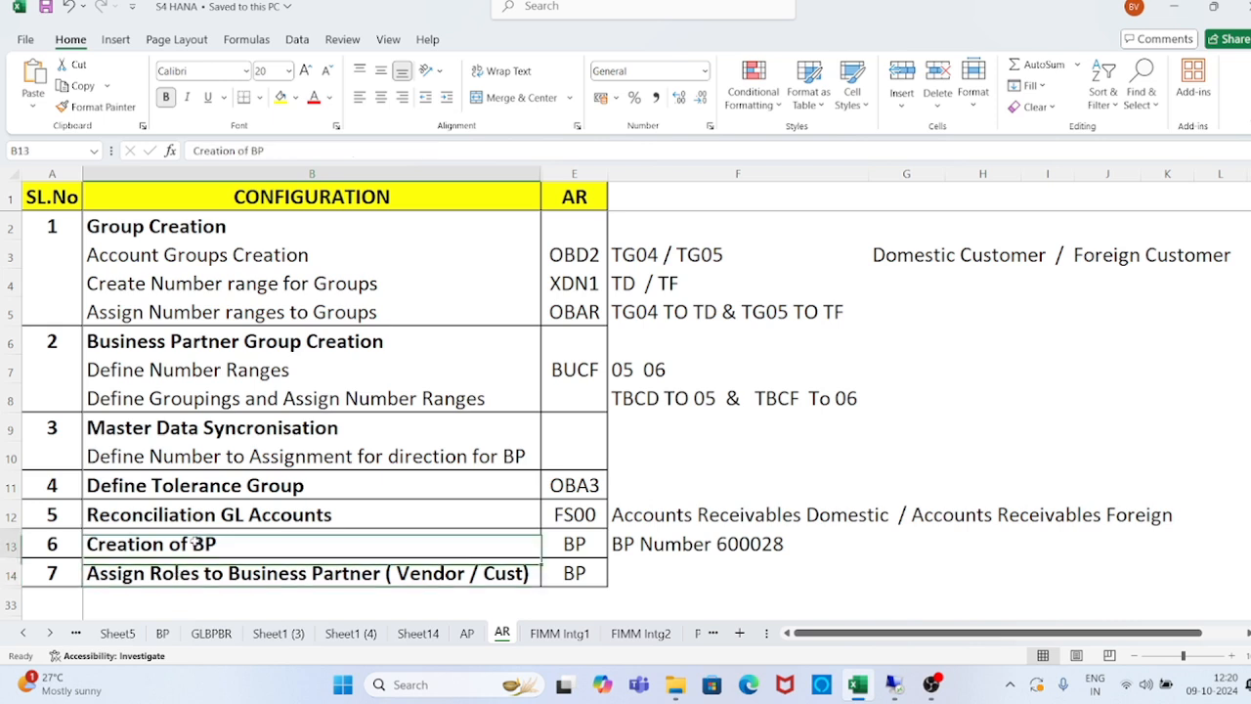
{"action": "left_click", "coordinate": [581, 577]}
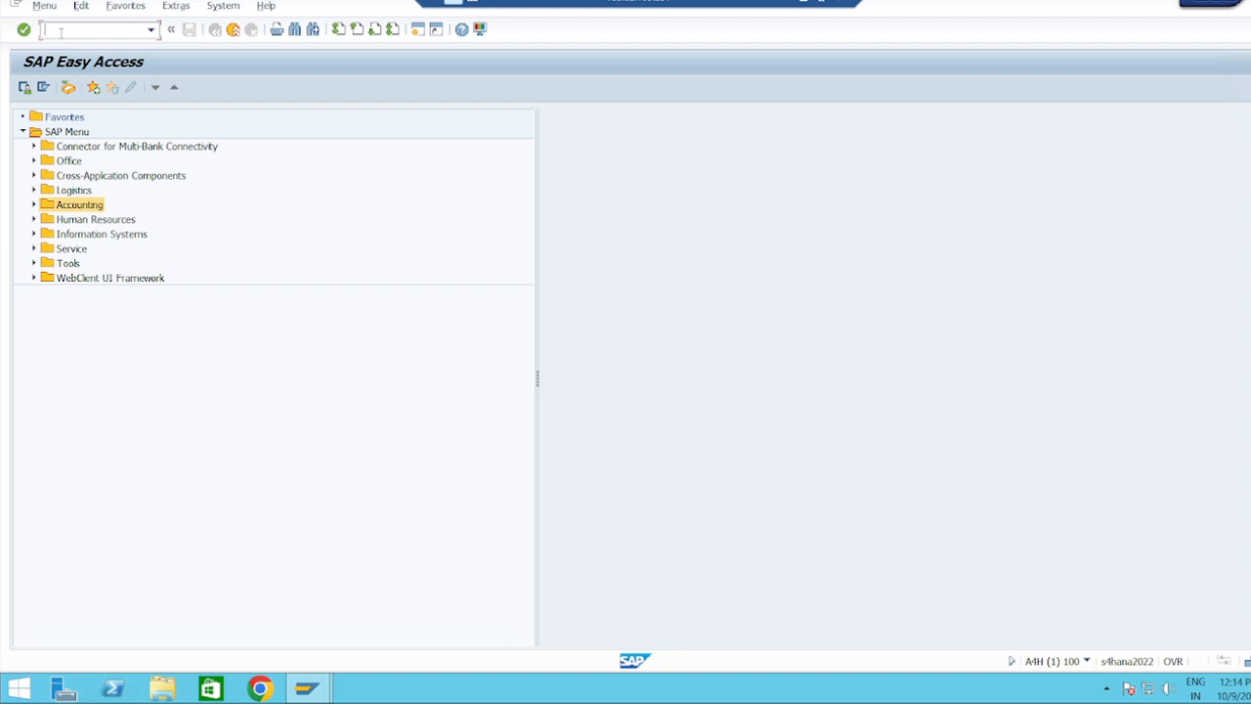
In SAP transaction BP, find business partners by search term TG10 and open Pasco.
{"action": "key", "text": "Return"}
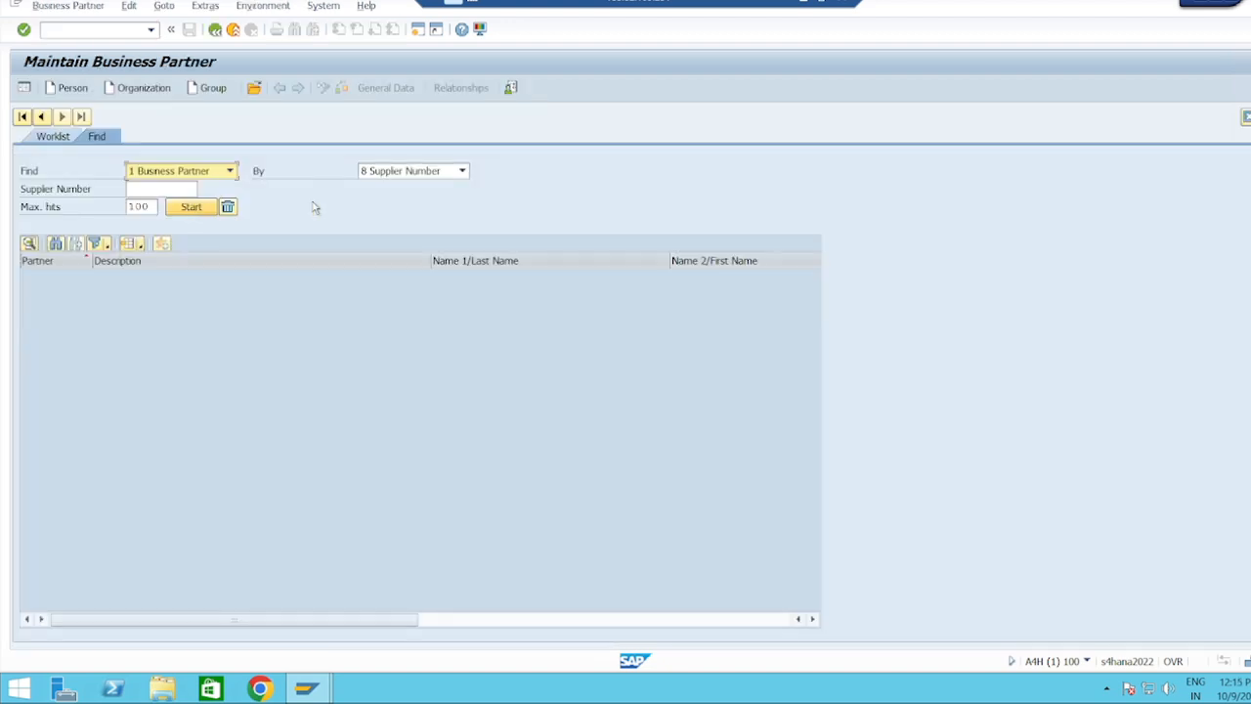
{"action": "left_click", "coordinate": [462, 171]}
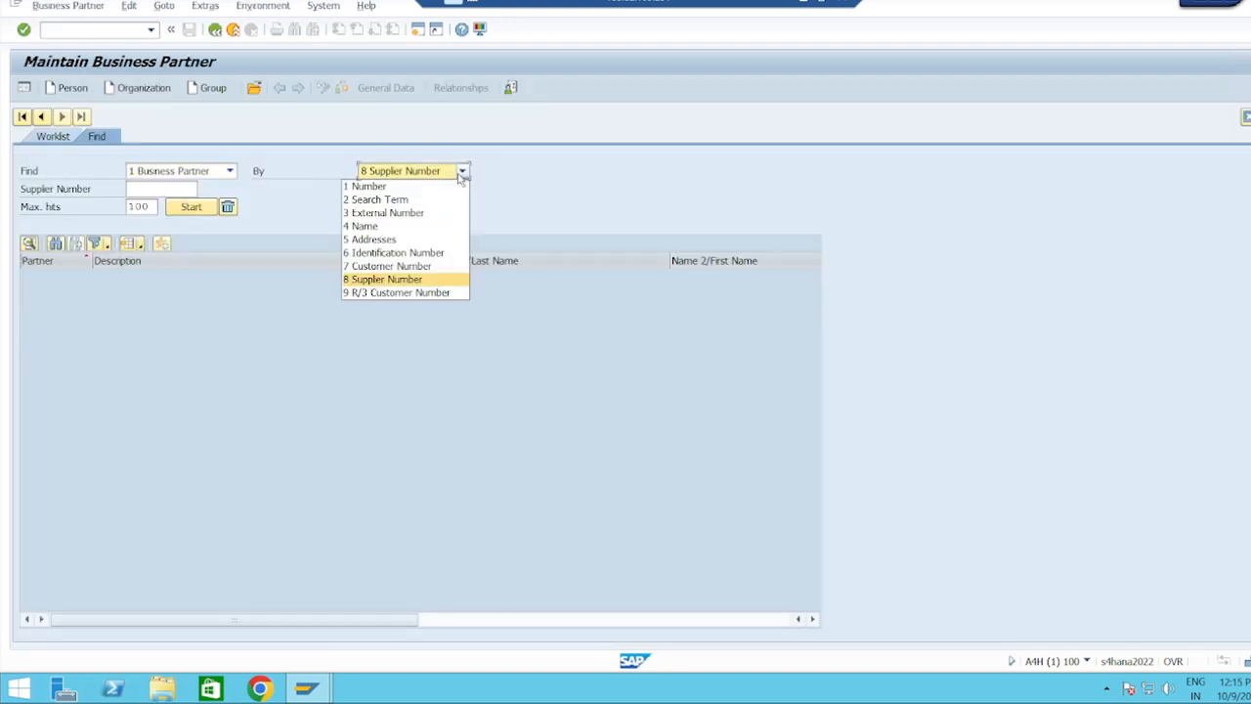
{"action": "left_click", "coordinate": [403, 199]}
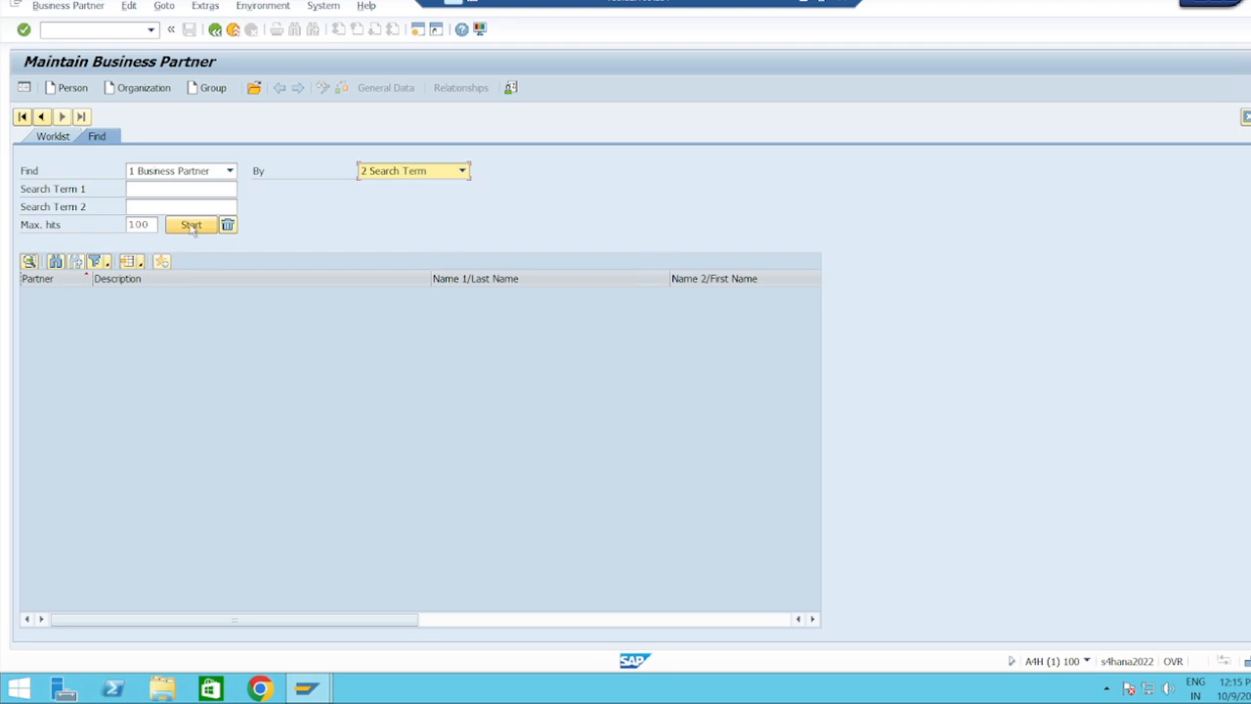
{"action": "left_click", "coordinate": [143, 190]}
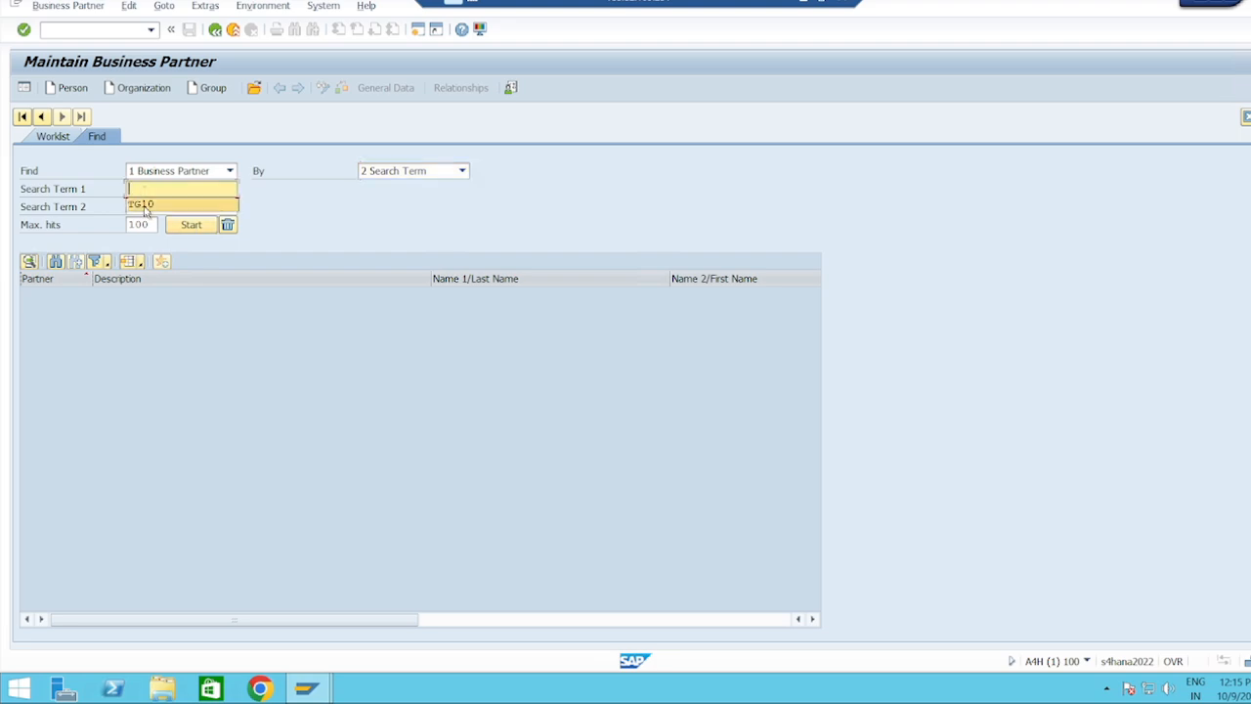
{"action": "left_click", "coordinate": [146, 206]}
{"action": "left_click", "coordinate": [208, 229]}
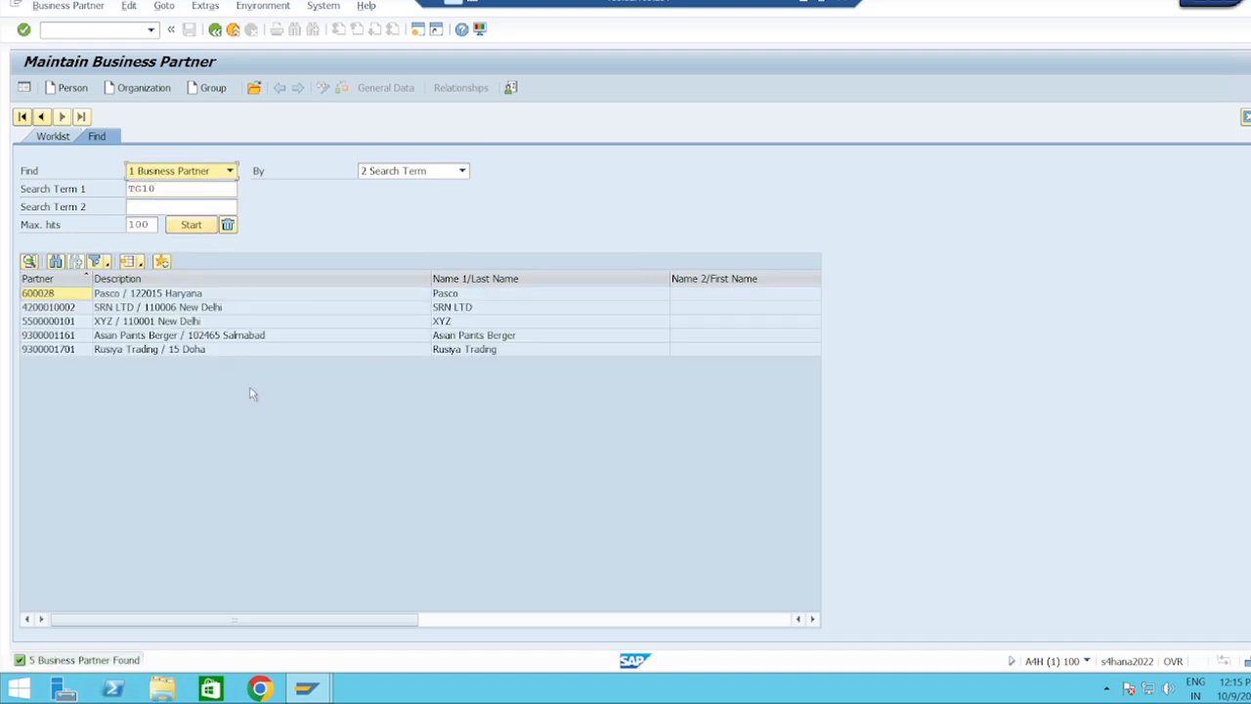
{"action": "left_click", "coordinate": [180, 298]}
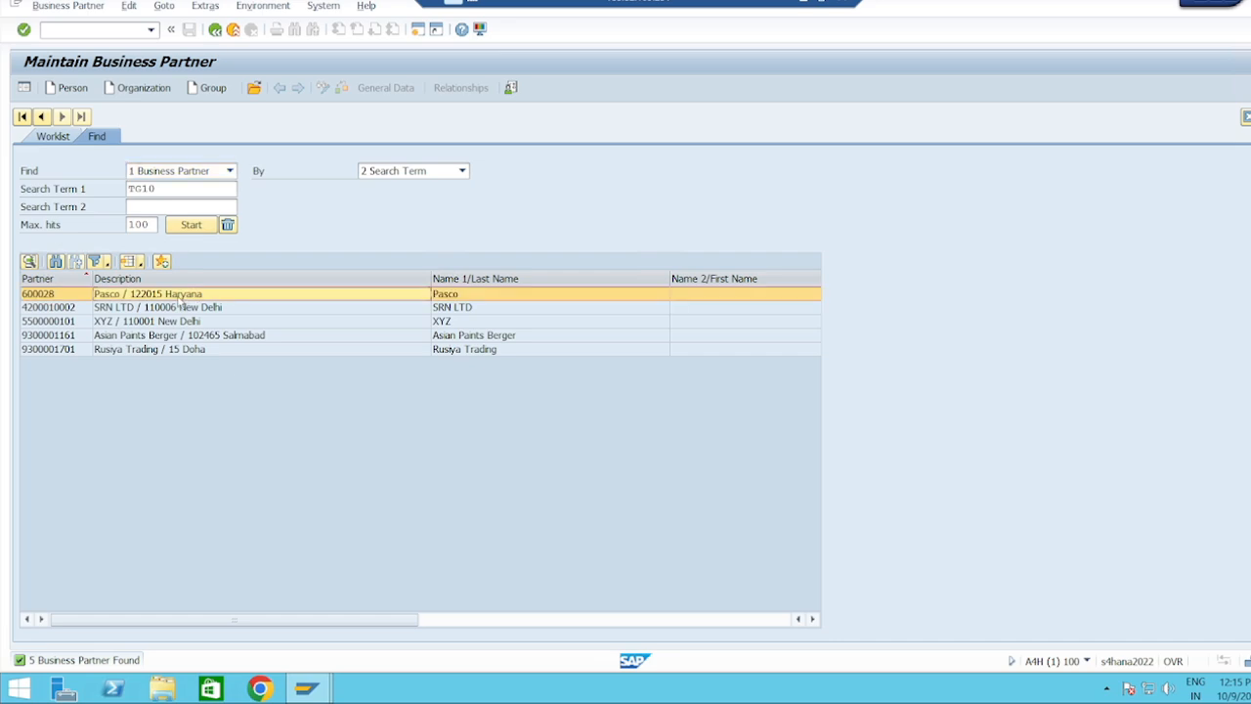
{"action": "double_click", "coordinate": [342, 296]}
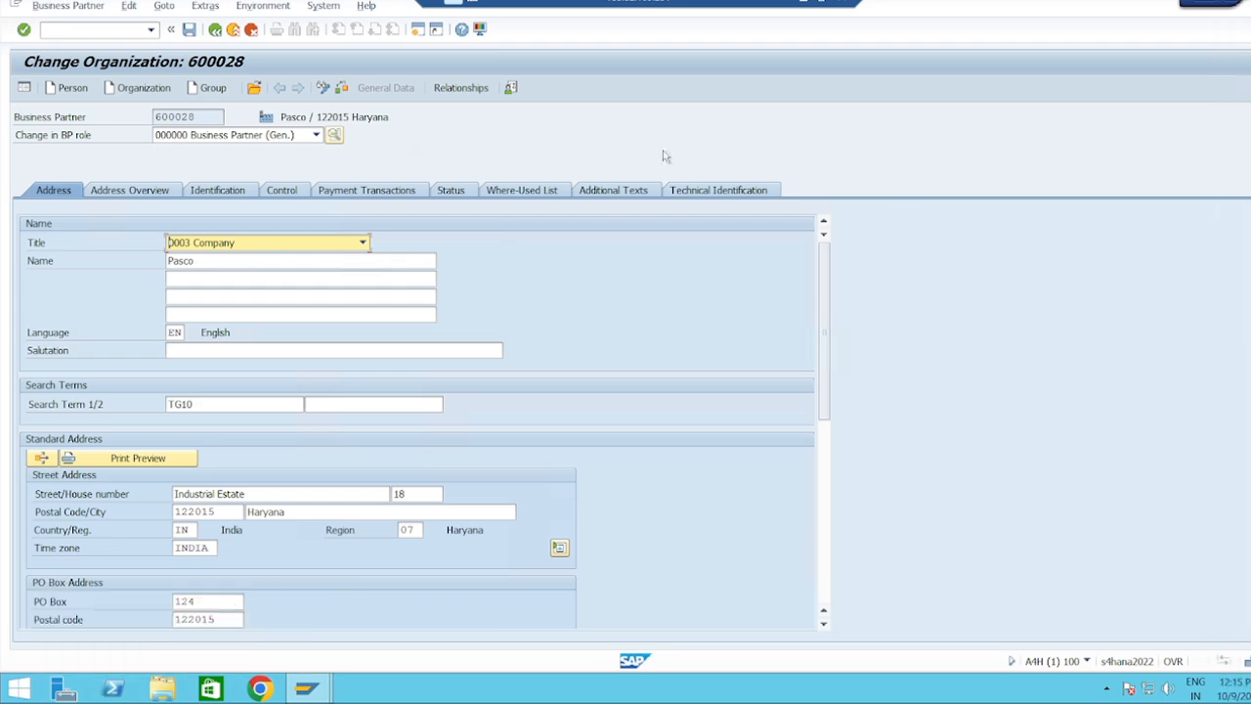
Add the role FLCU00 Customer (Fin.Accounting) to the Pasco business partner.
{"action": "left_click", "coordinate": [316, 135]}
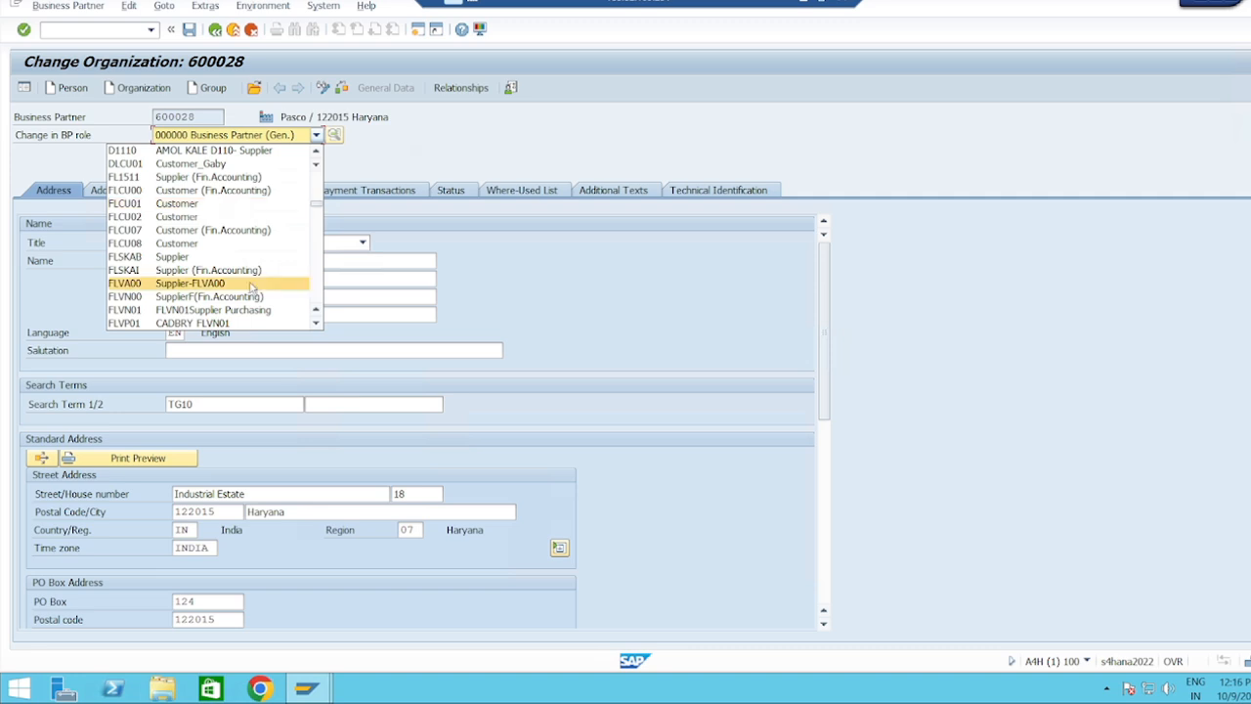
{"action": "scroll", "coordinate": [176, 274], "scroll_direction": "down", "scroll_amount": 1}
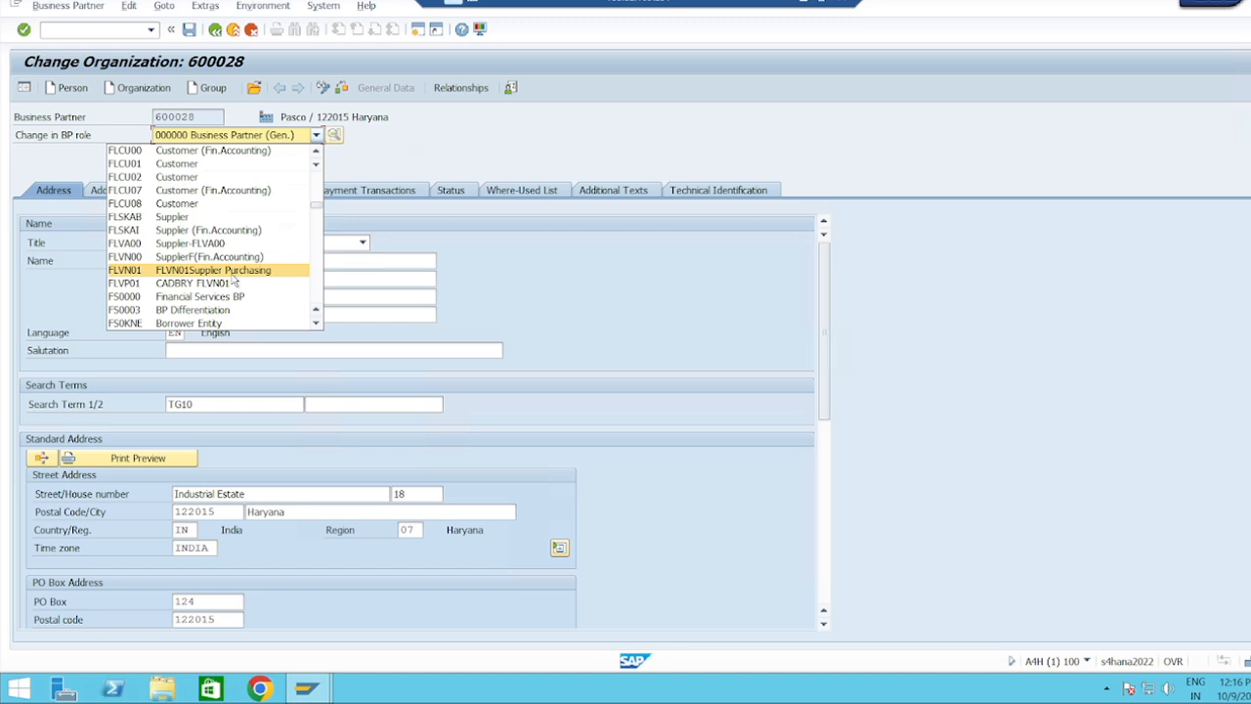
{"action": "scroll", "coordinate": [233, 281], "scroll_direction": "down", "scroll_amount": 10}
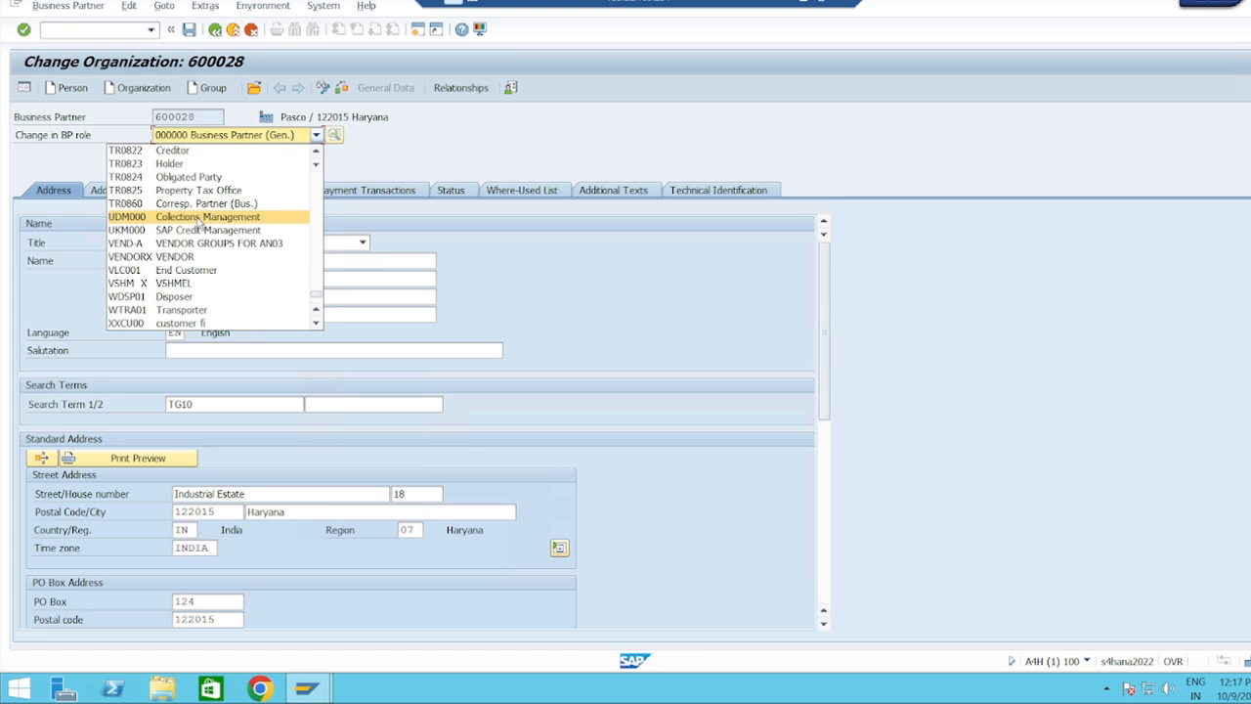
{"action": "scroll", "coordinate": [201, 223], "scroll_direction": "up", "scroll_amount": 10}
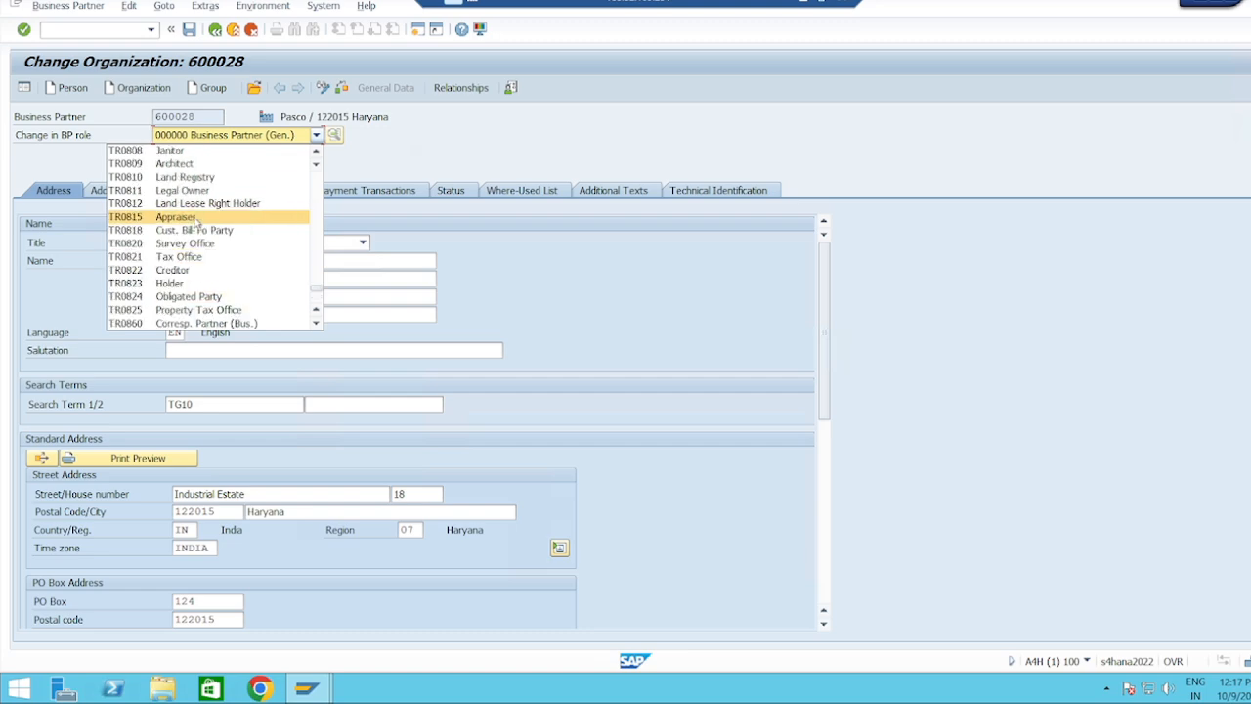
{"action": "scroll", "coordinate": [199, 223], "scroll_direction": "up", "scroll_amount": 5}
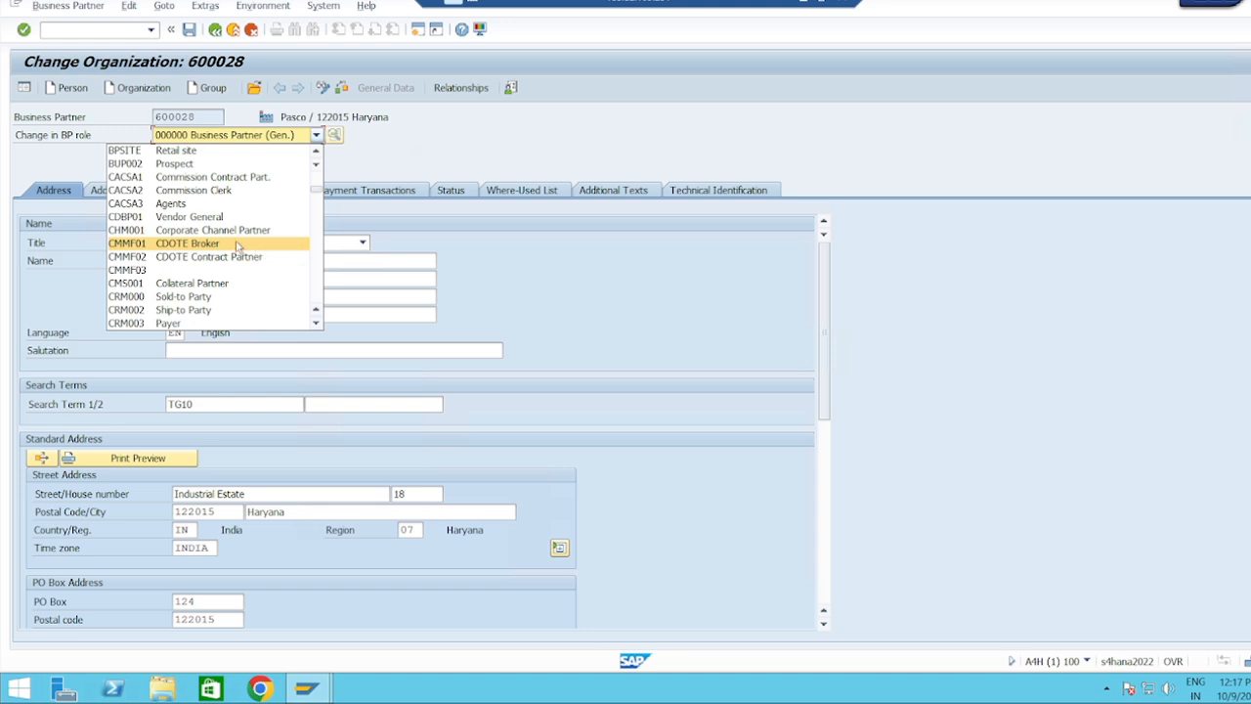
{"action": "scroll", "coordinate": [130, 172], "scroll_direction": "down", "scroll_amount": 5}
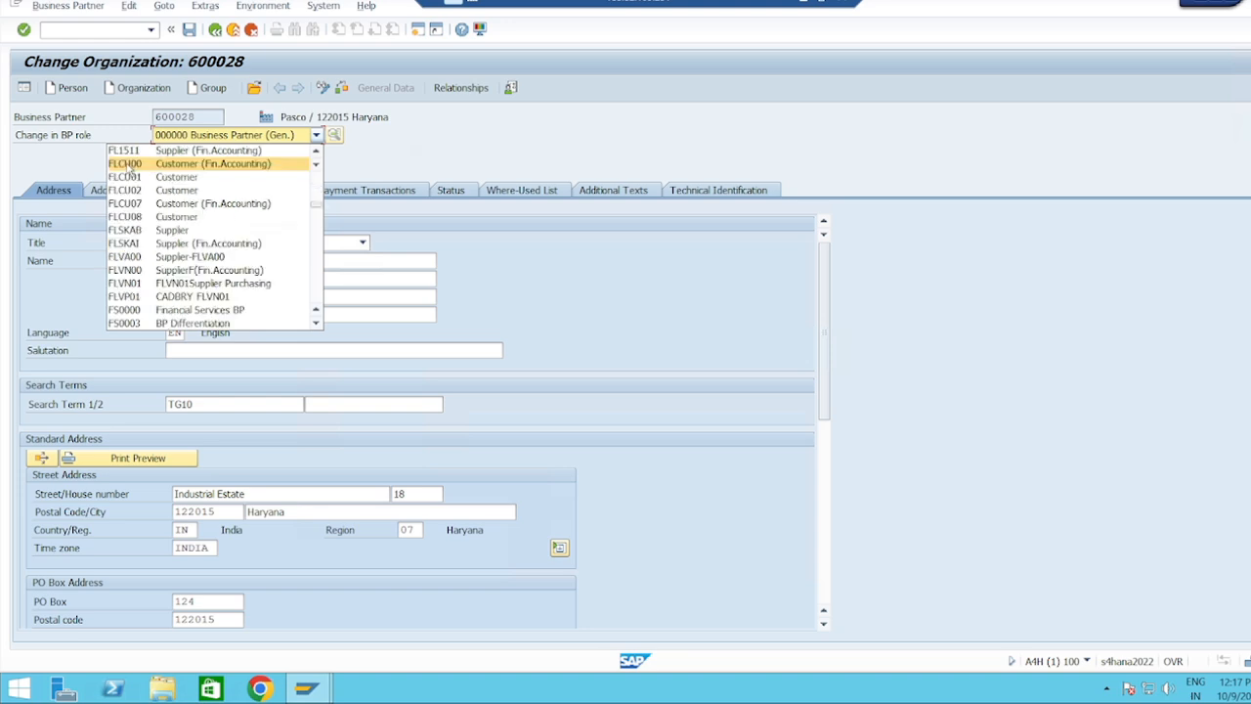
{"action": "left_click", "coordinate": [223, 164]}
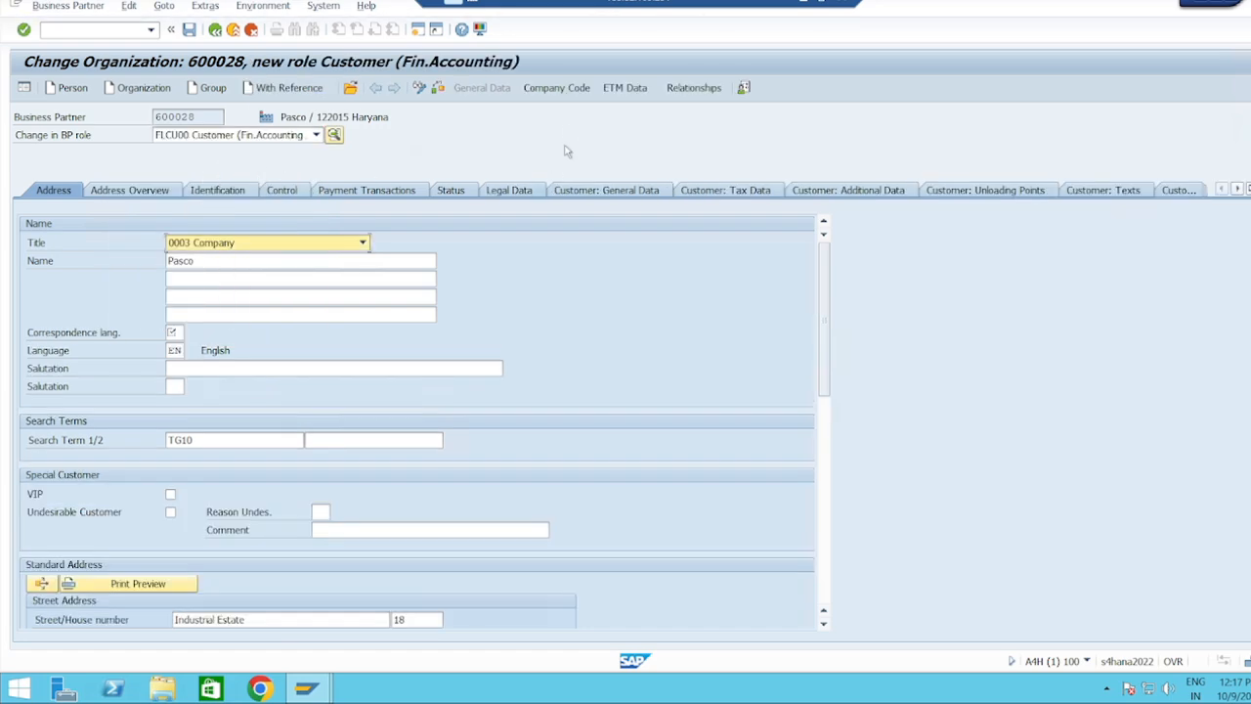
Open the company code data of the new customer role for company code TG10.
{"action": "left_click", "coordinate": [556, 88]}
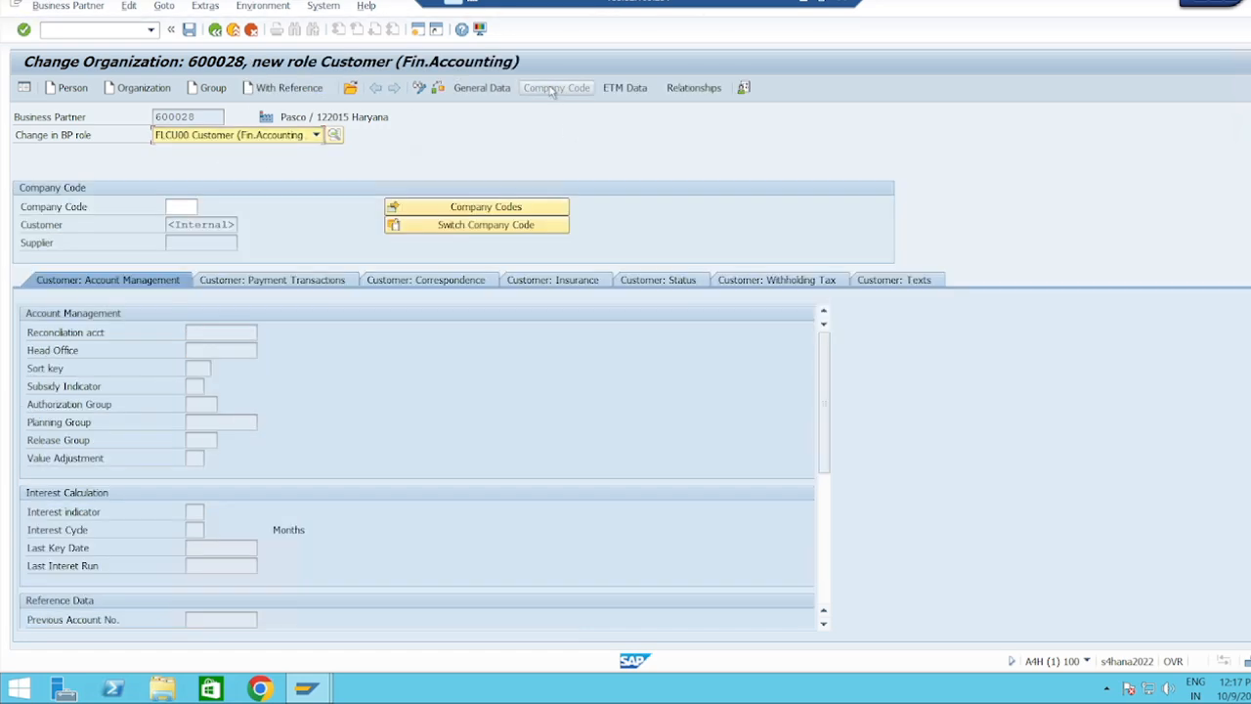
{"action": "left_click", "coordinate": [187, 208]}
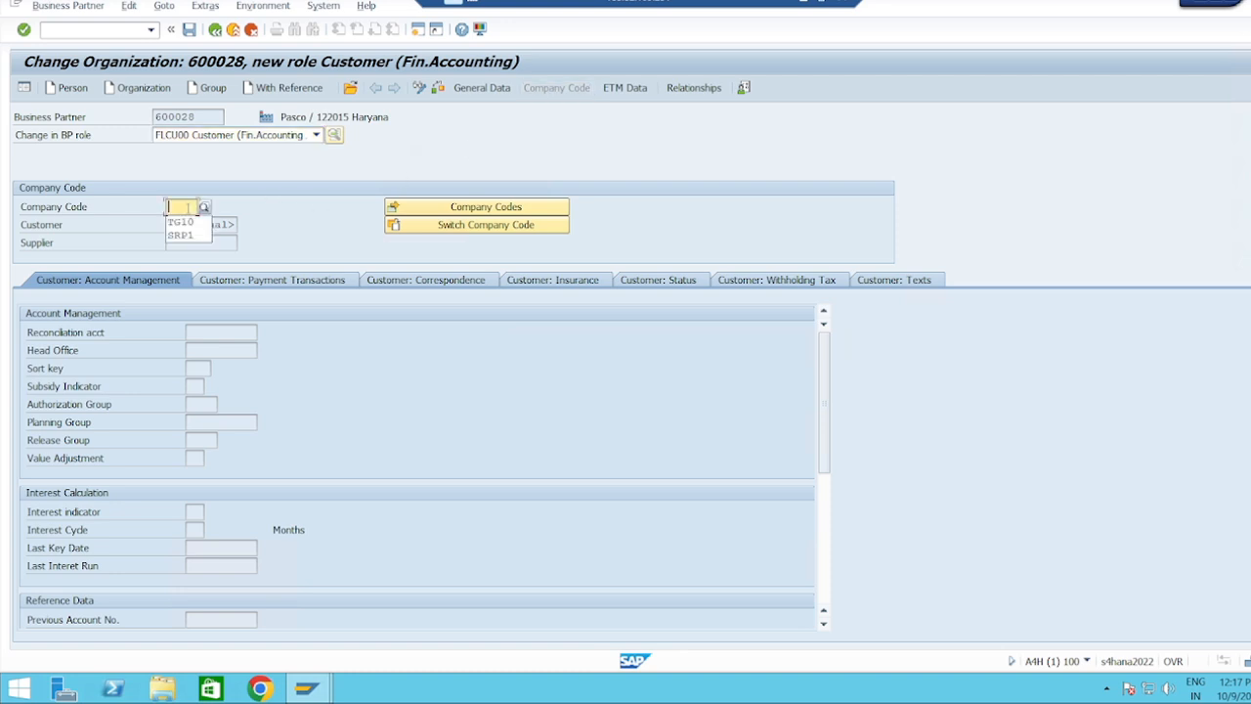
{"action": "type", "text": "TG10"}
{"action": "key", "text": "Return"}
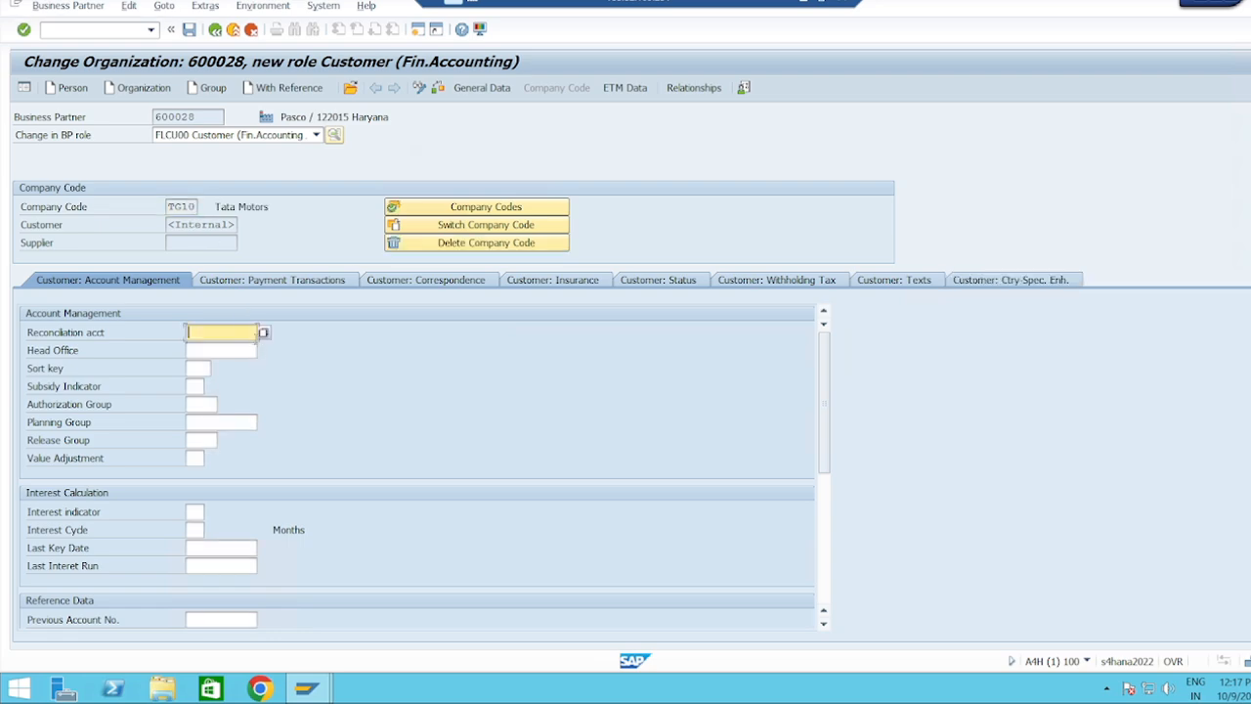
Set the customer's reconciliation account to 8001 Accounts Receivable Domestic and the sort key to 031 Customer number.
{"action": "left_click", "coordinate": [263, 333]}
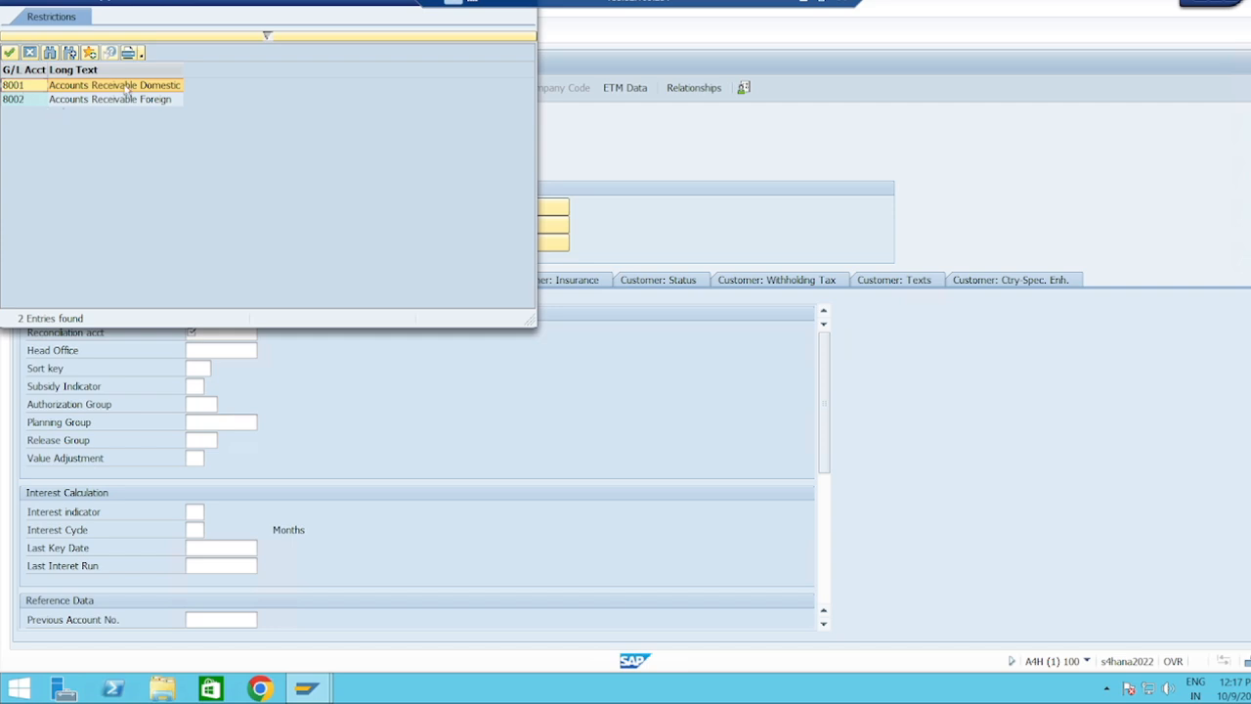
{"action": "double_click", "coordinate": [159, 86]}
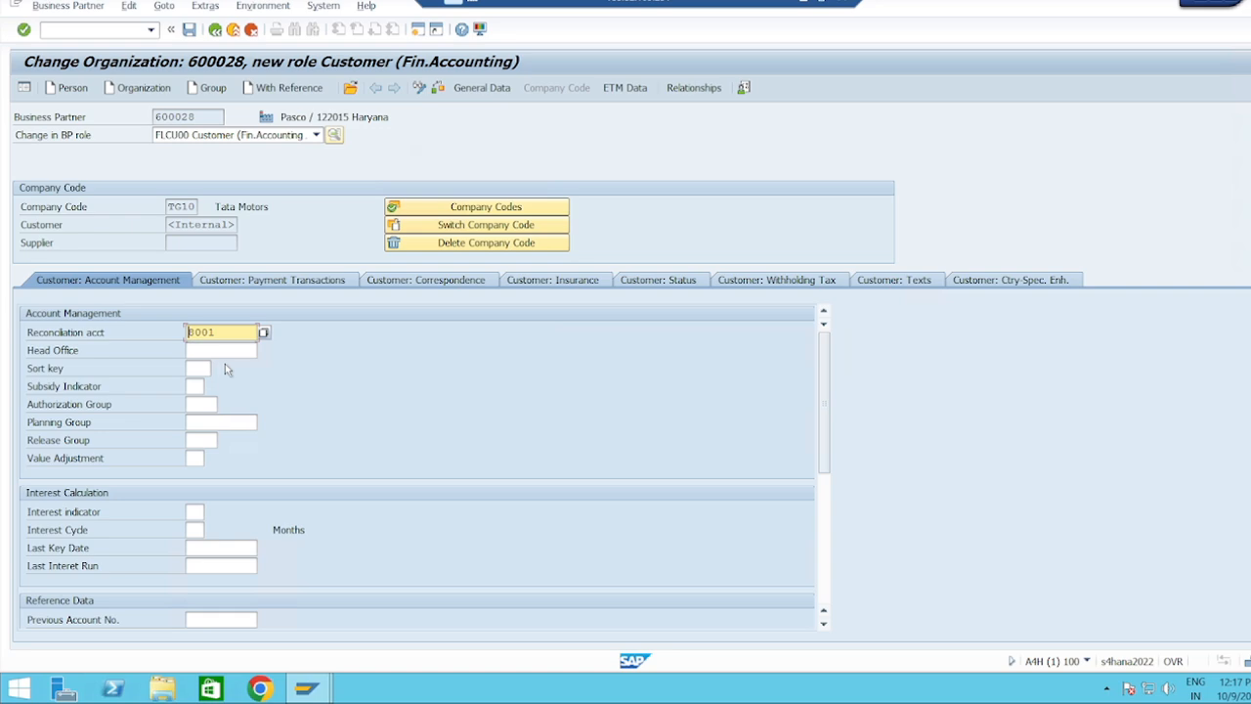
{"action": "left_click", "coordinate": [204, 368]}
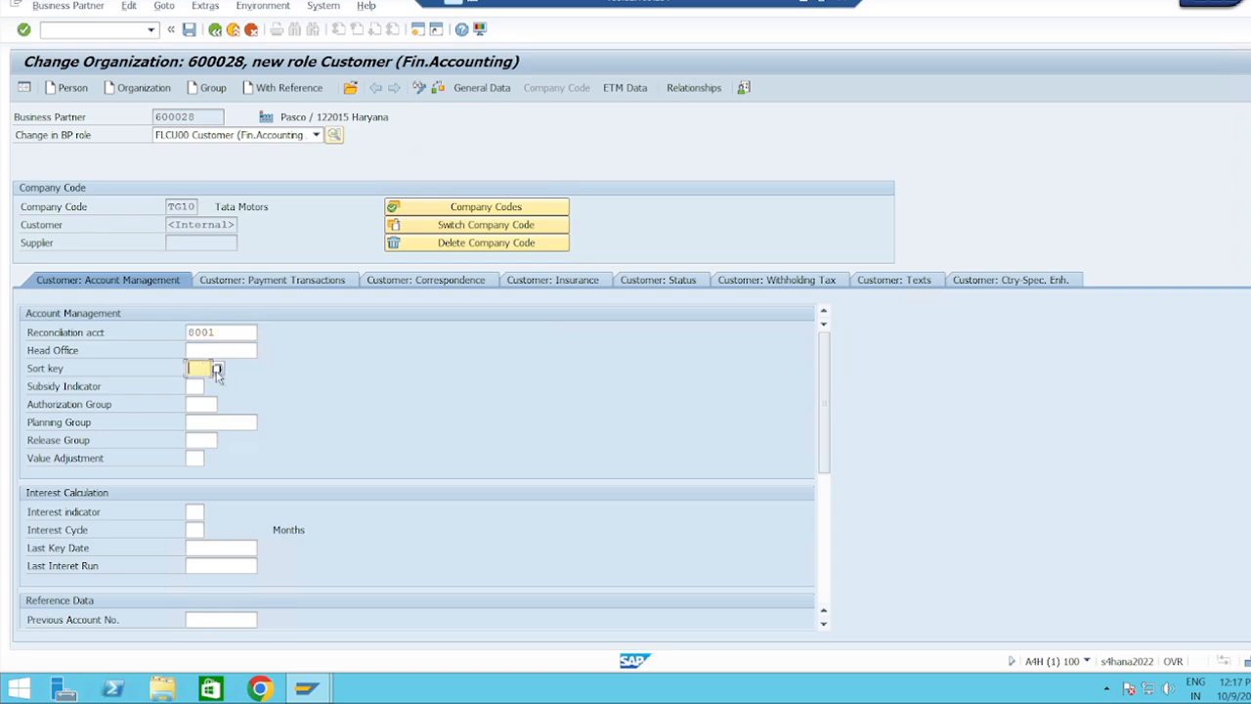
{"action": "left_click", "coordinate": [216, 369]}
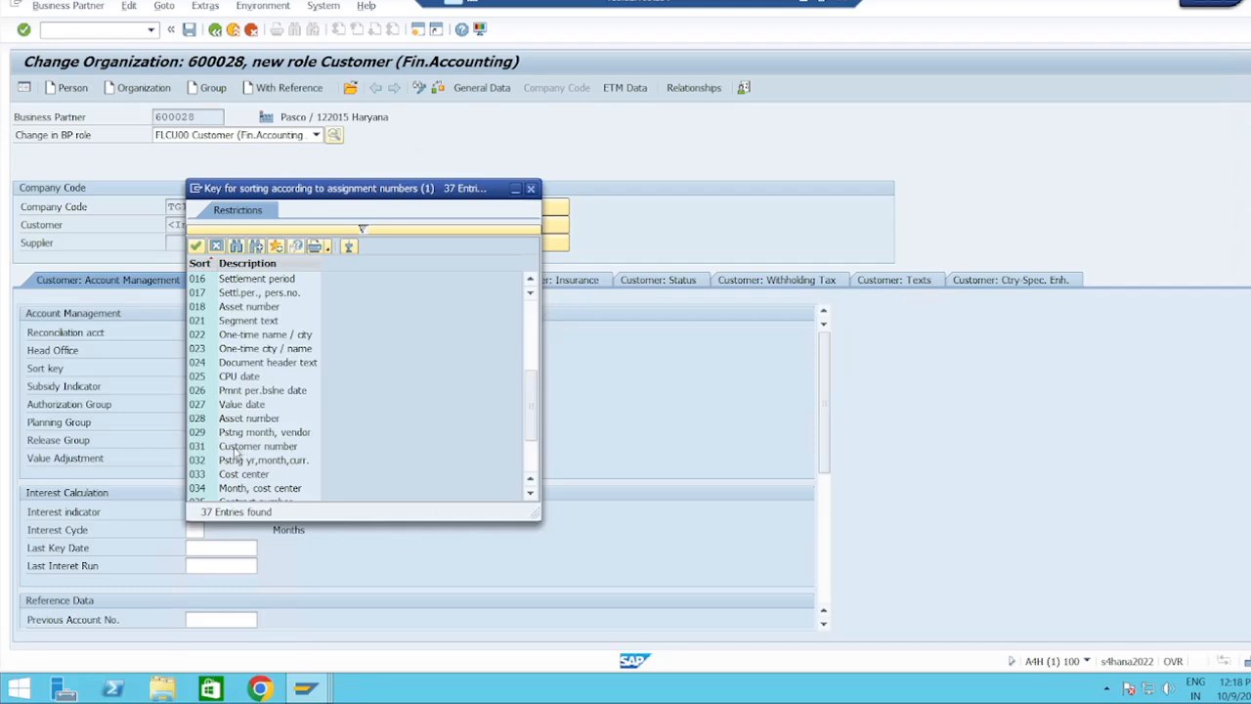
{"action": "double_click", "coordinate": [238, 448]}
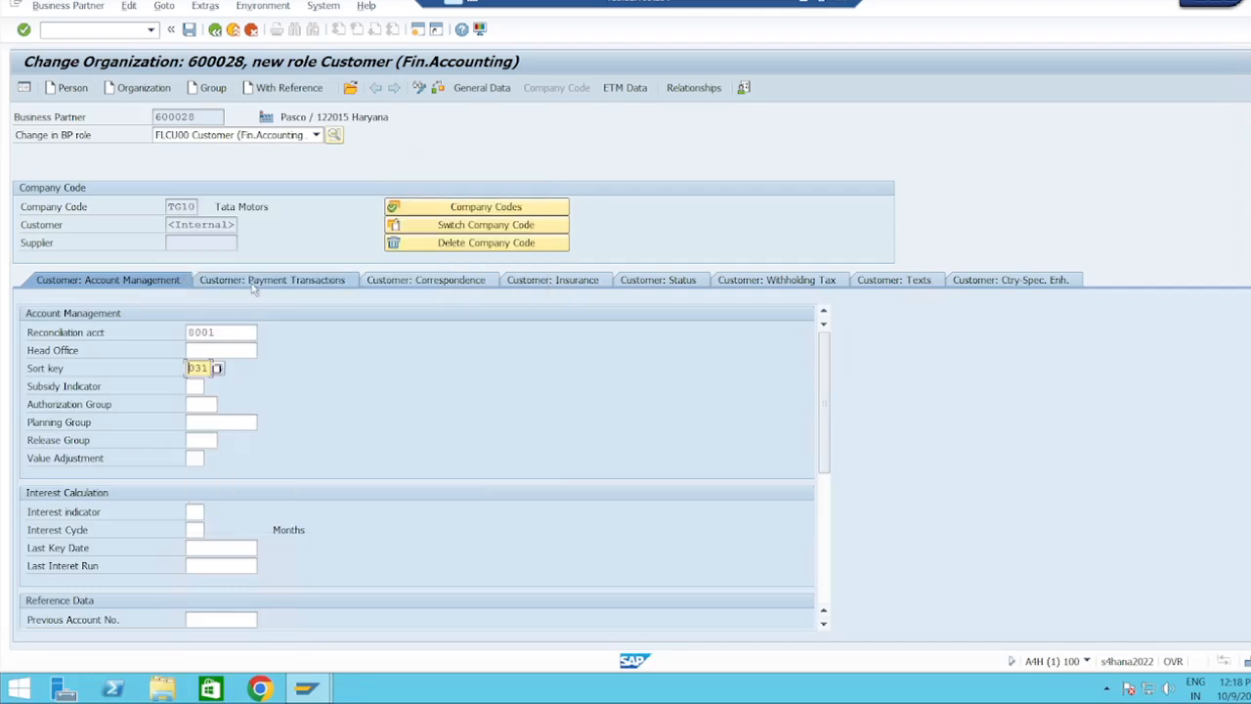
In the customer's payment transactions data, set the terms of payment to 0001.
{"action": "left_click", "coordinate": [252, 282]}
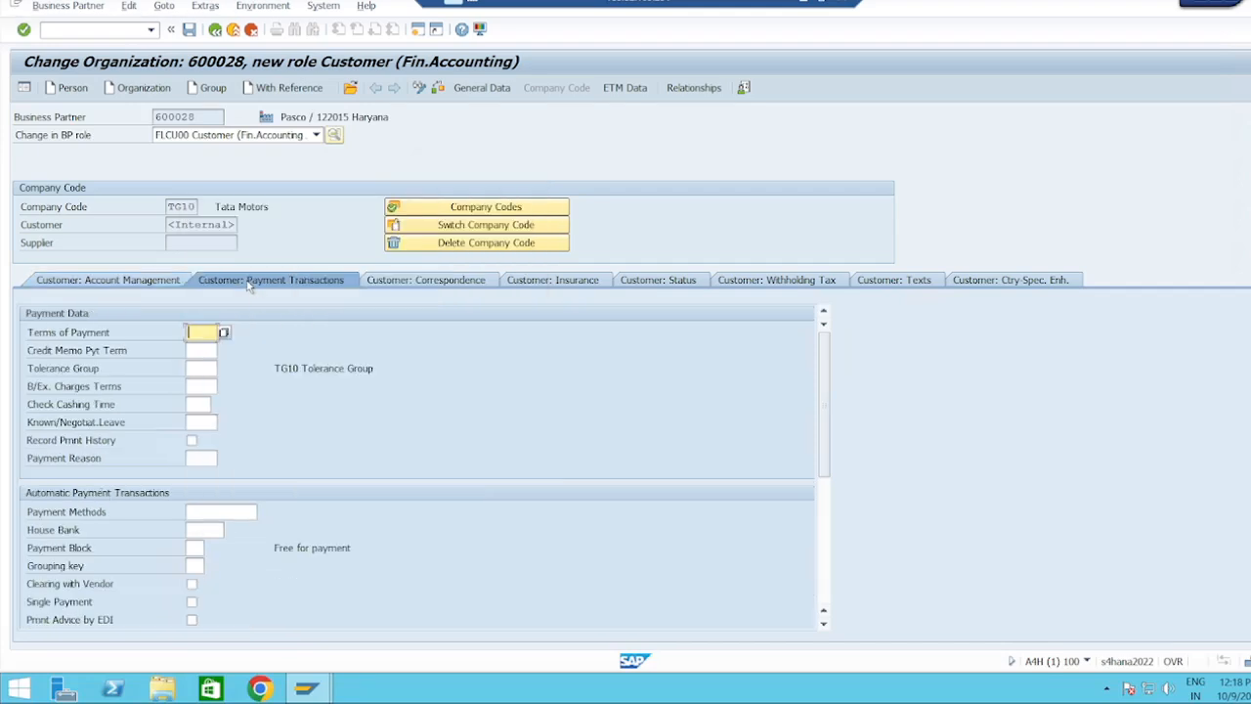
{"action": "left_click", "coordinate": [224, 334]}
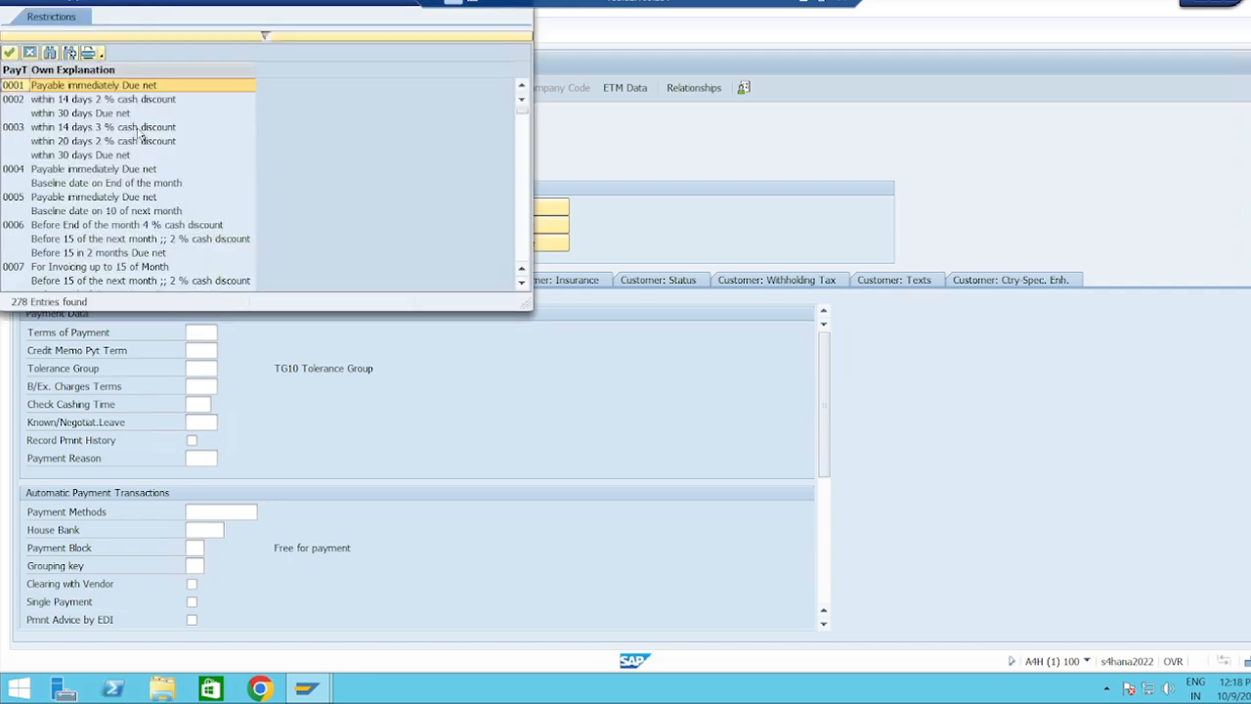
{"action": "double_click", "coordinate": [54, 86]}
{"action": "key", "text": "Return"}
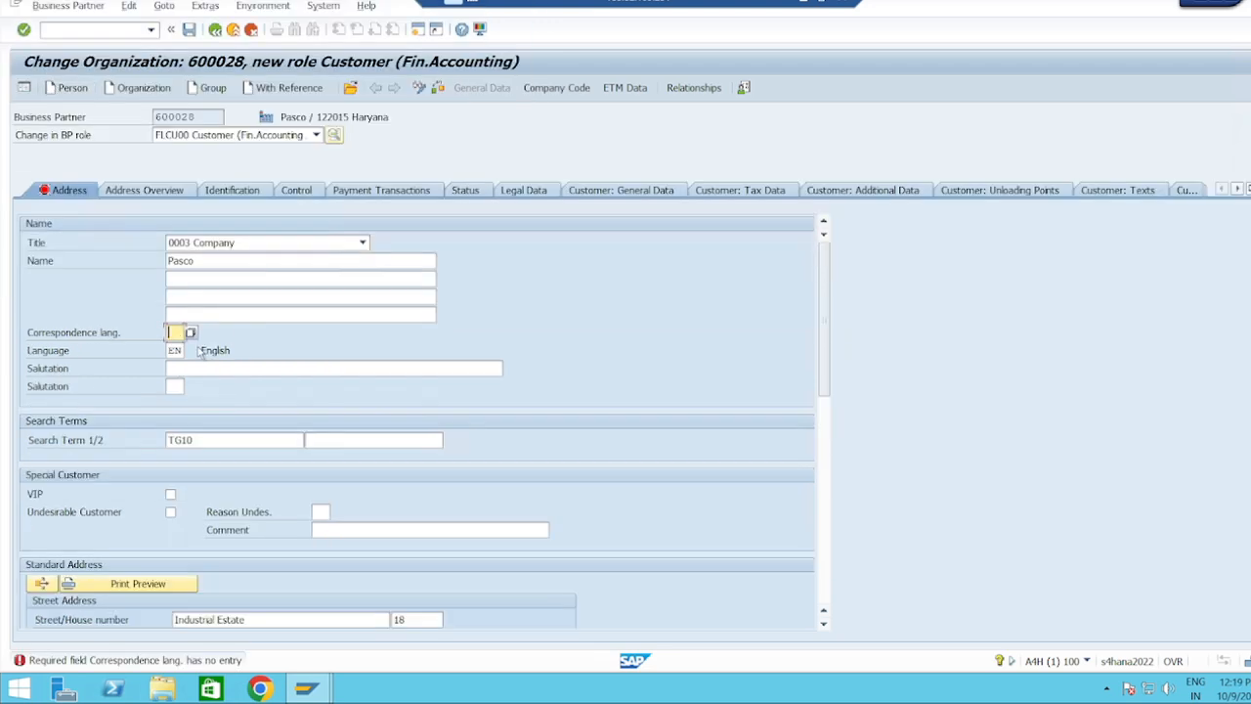
Set Pasco's correspondence language to EN and save the business partner.
{"action": "key", "text": "BackSpace"}
{"action": "left_click", "coordinate": [195, 349]}
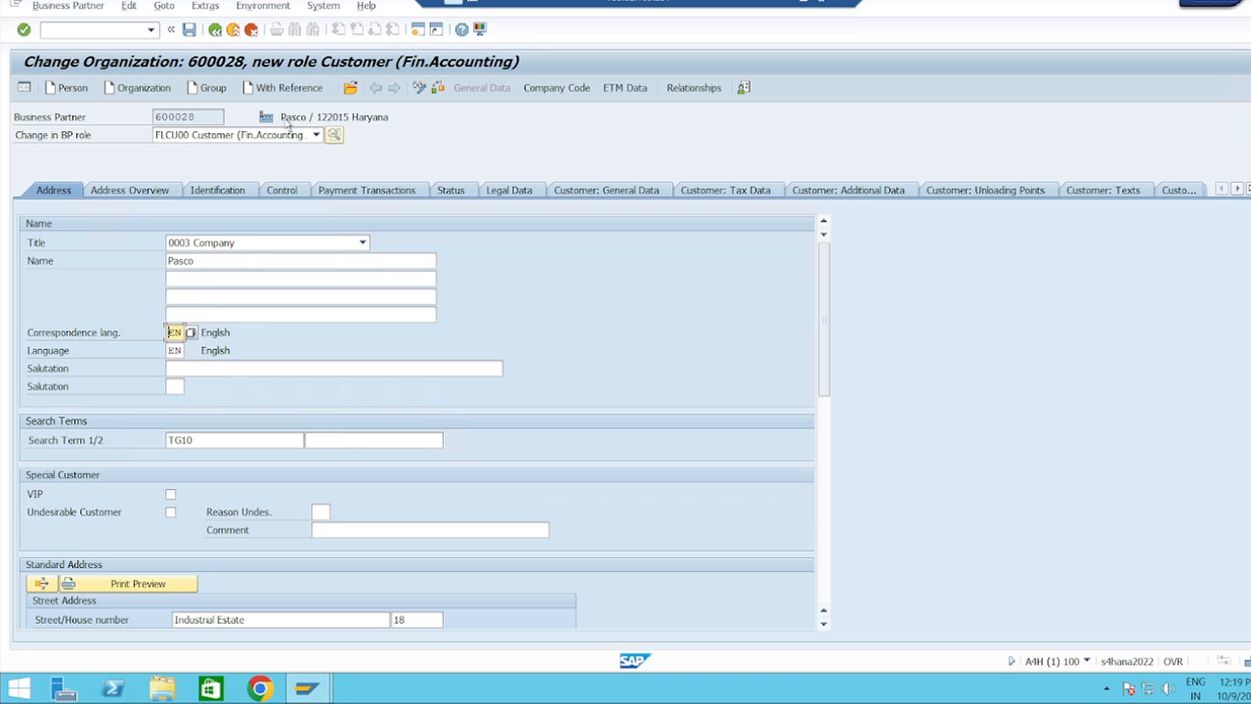
{"action": "key", "text": "ctrl+s"}
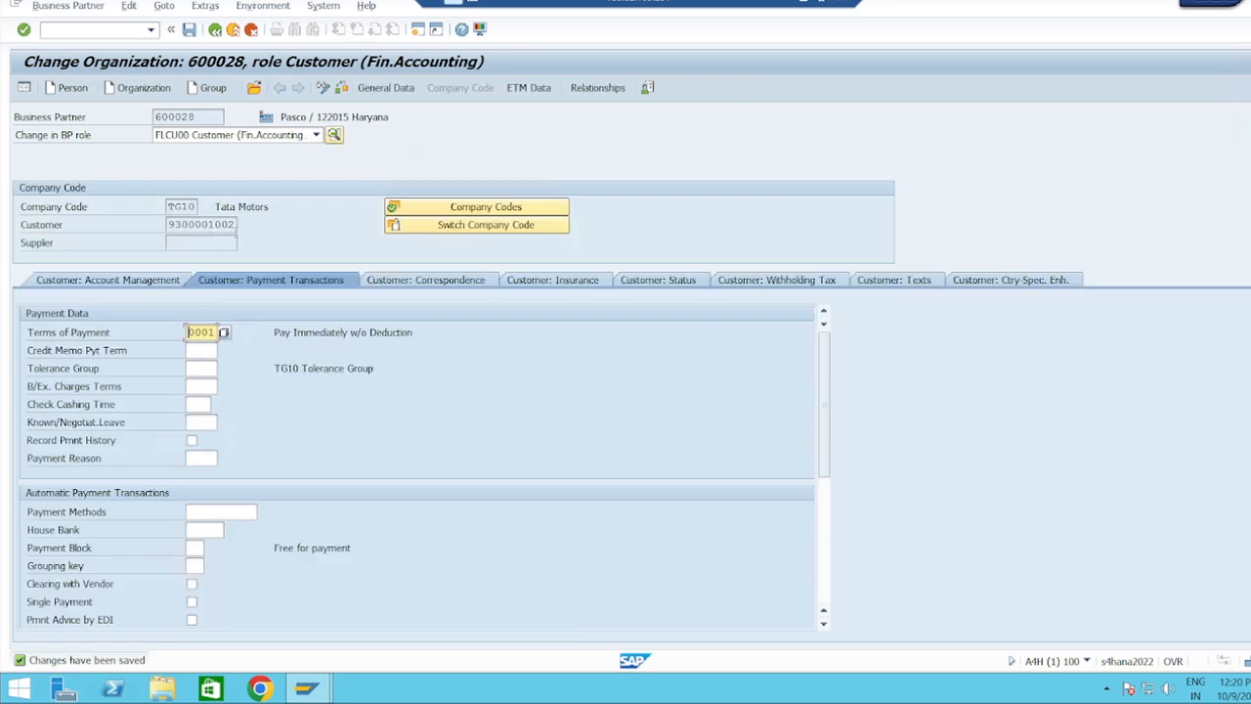
In the AR sheet of the Excel workbook, record the new customer number beside Assign Roles to Business Partner.
{"action": "left_click", "coordinate": [798, 3]}
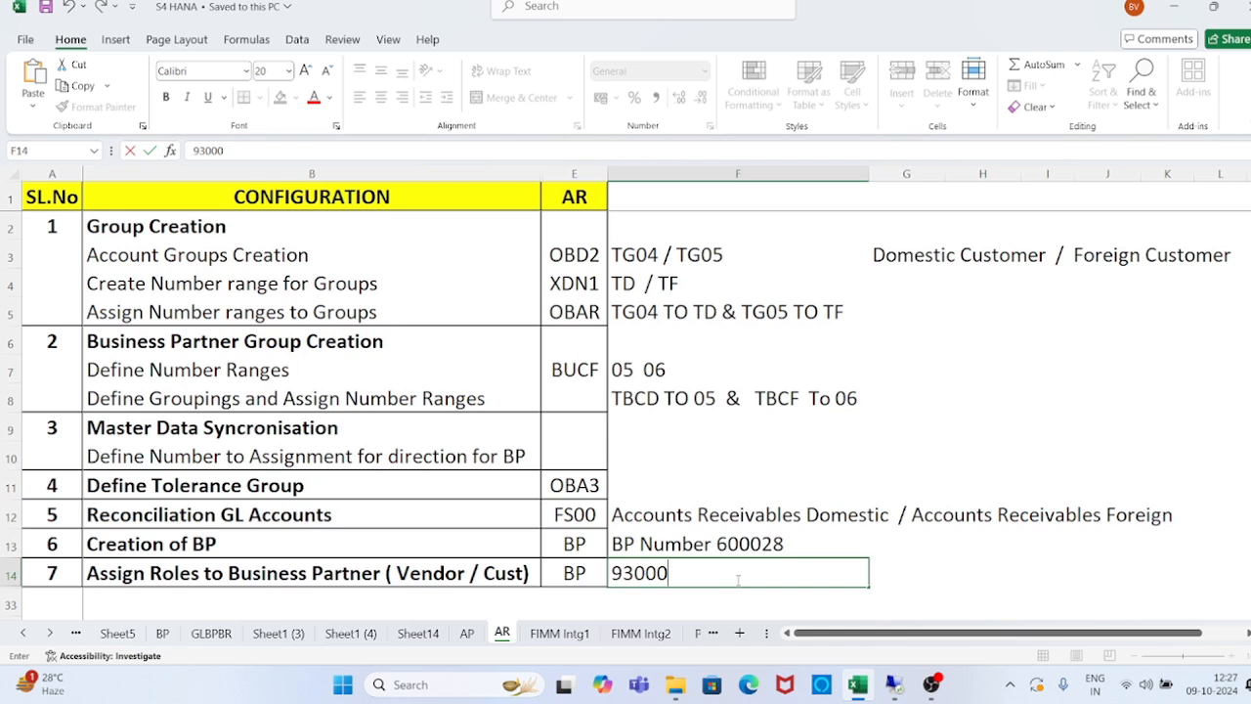
{"action": "type", "text": "01002"}
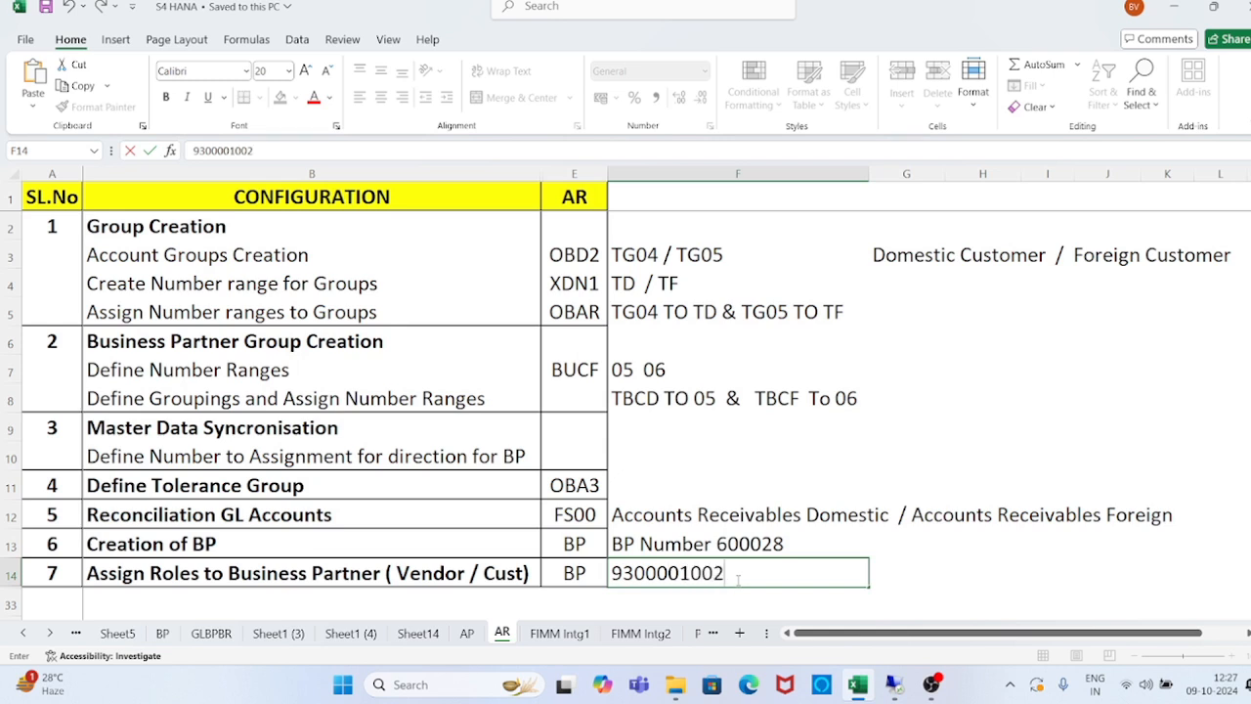
{"action": "key", "text": "Return"}
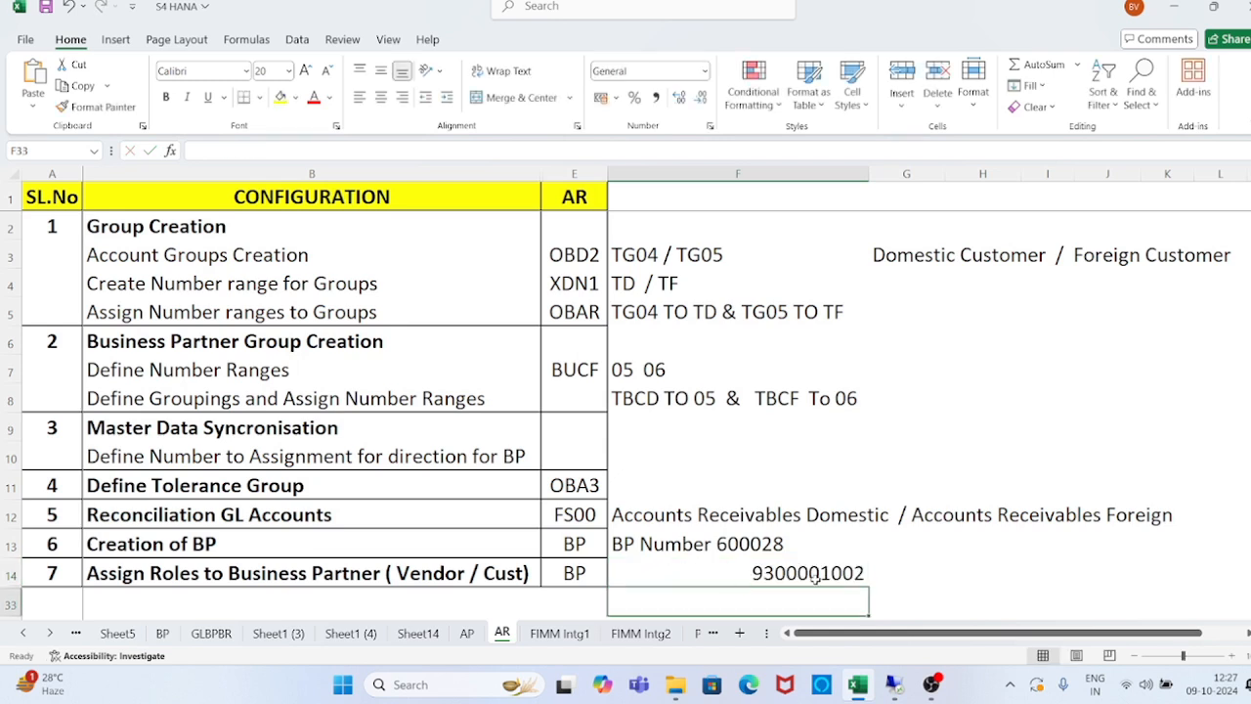
{"action": "left_click", "coordinate": [738, 580]}
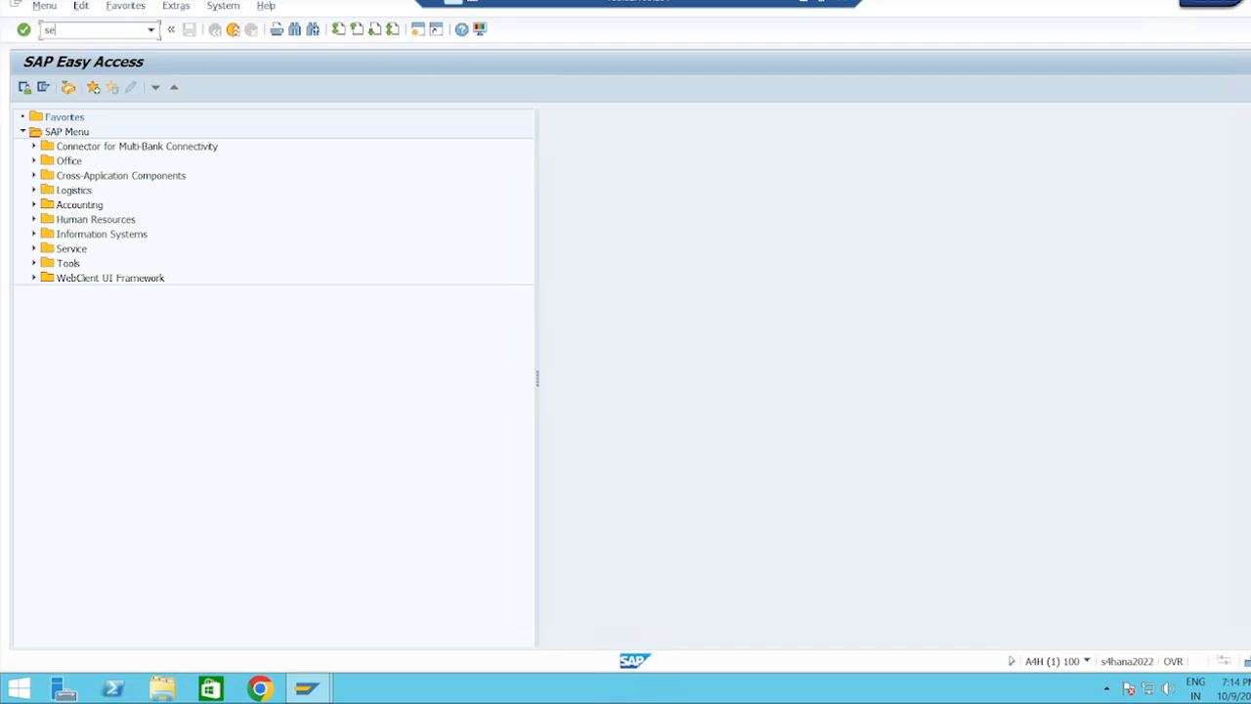
In SAP transaction SE16N, display the general data in table BUT000 for Pasco's business partner number.
{"action": "type", "text": "16n"}
{"action": "key", "text": "Return"}
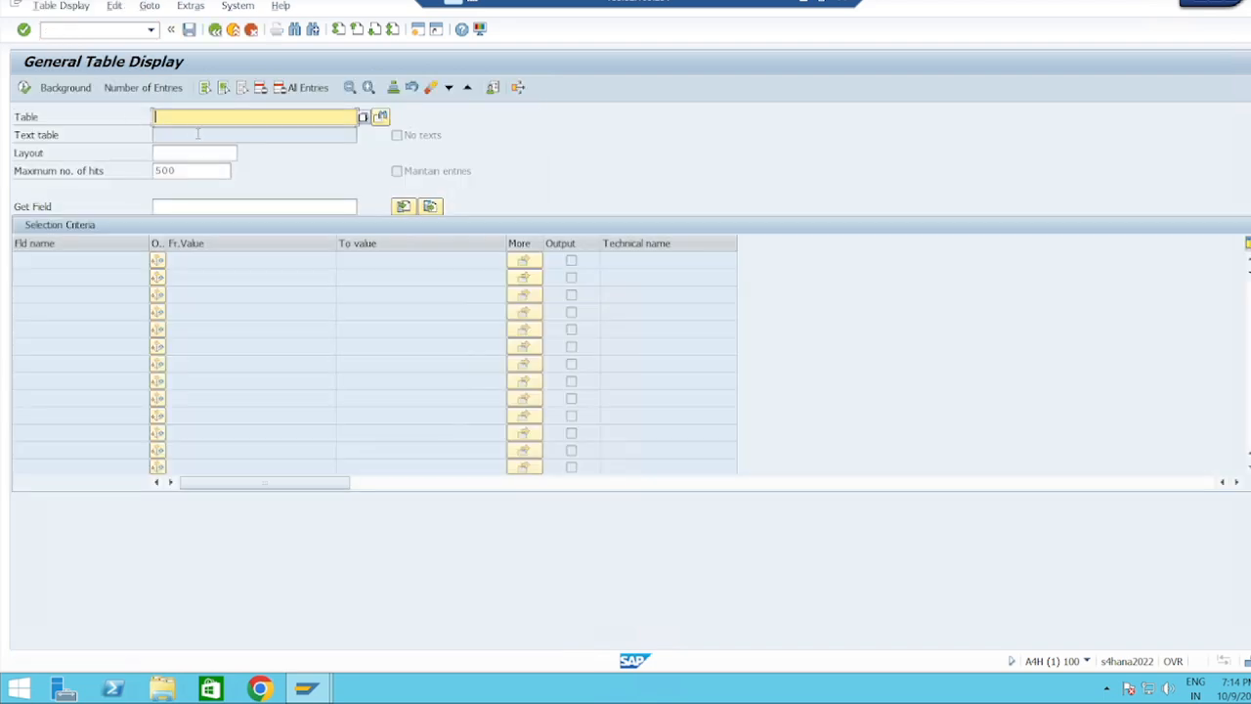
{"action": "key", "text": "Caps_Lock"}
{"action": "type", "text": "BUT"}
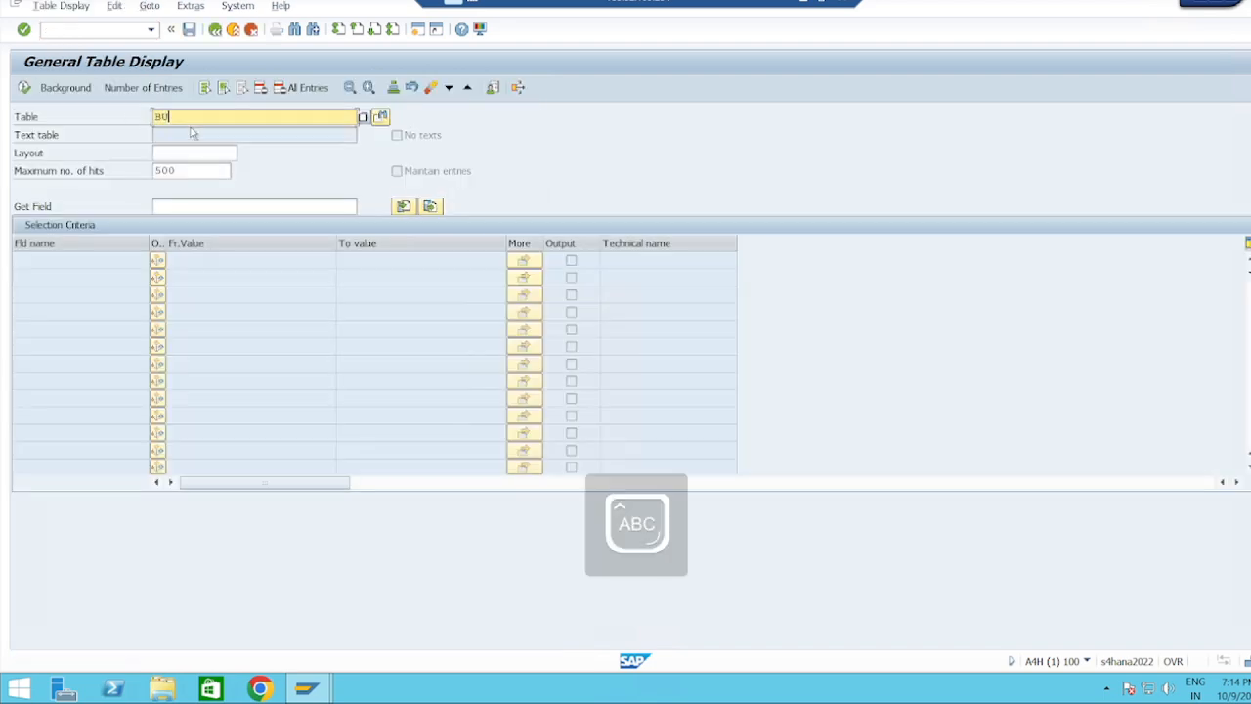
{"action": "type", "text": "000"}
{"action": "key", "text": "Return"}
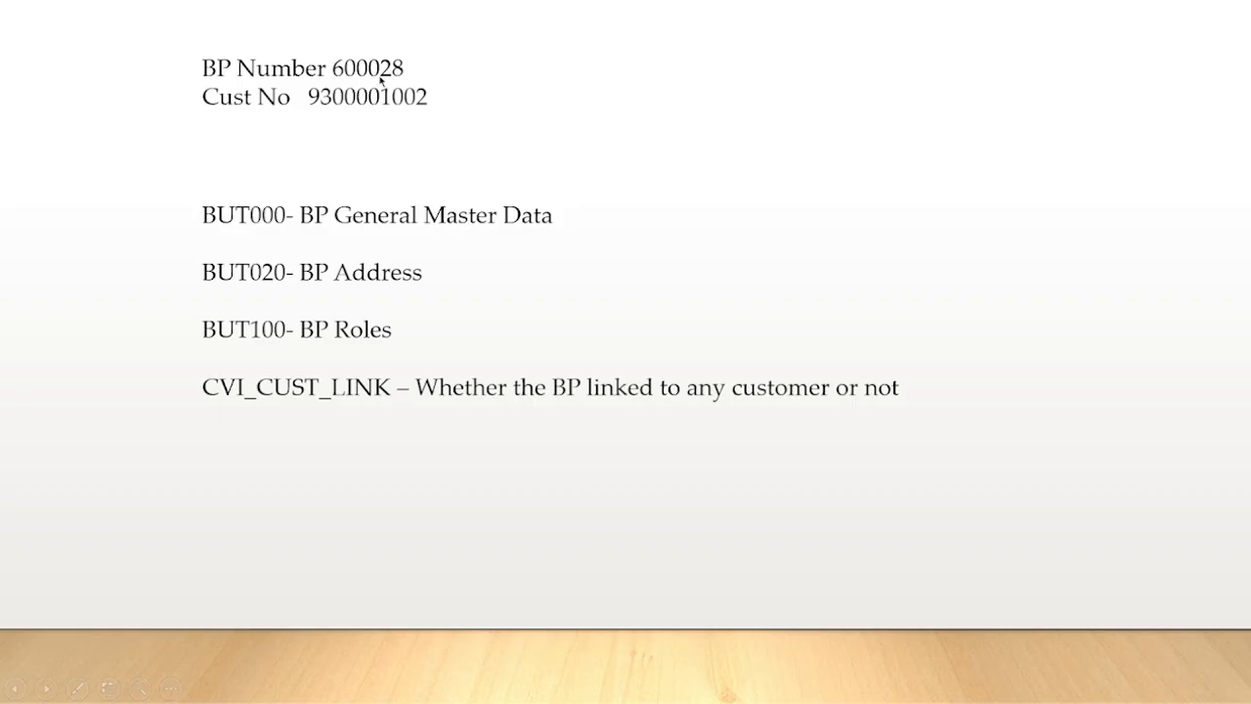
{"action": "type", "text": "6000"}
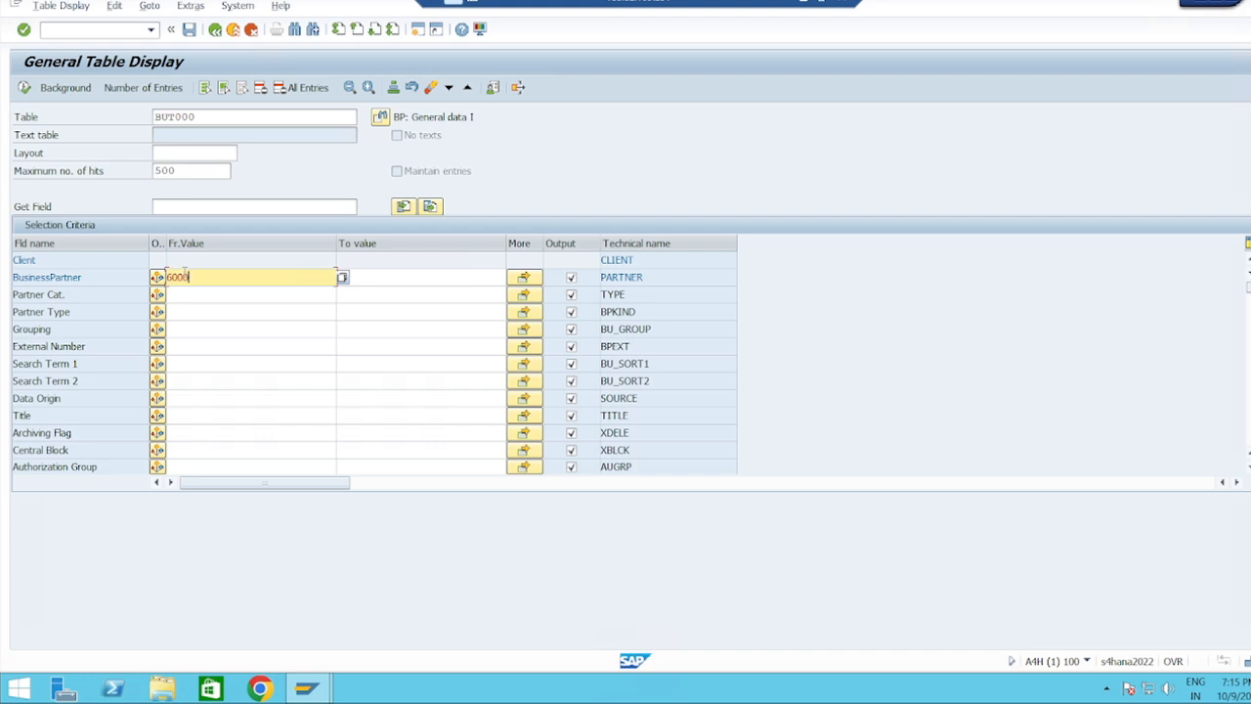
{"action": "type", "text": "28"}
{"action": "left_click", "coordinate": [25, 88]}
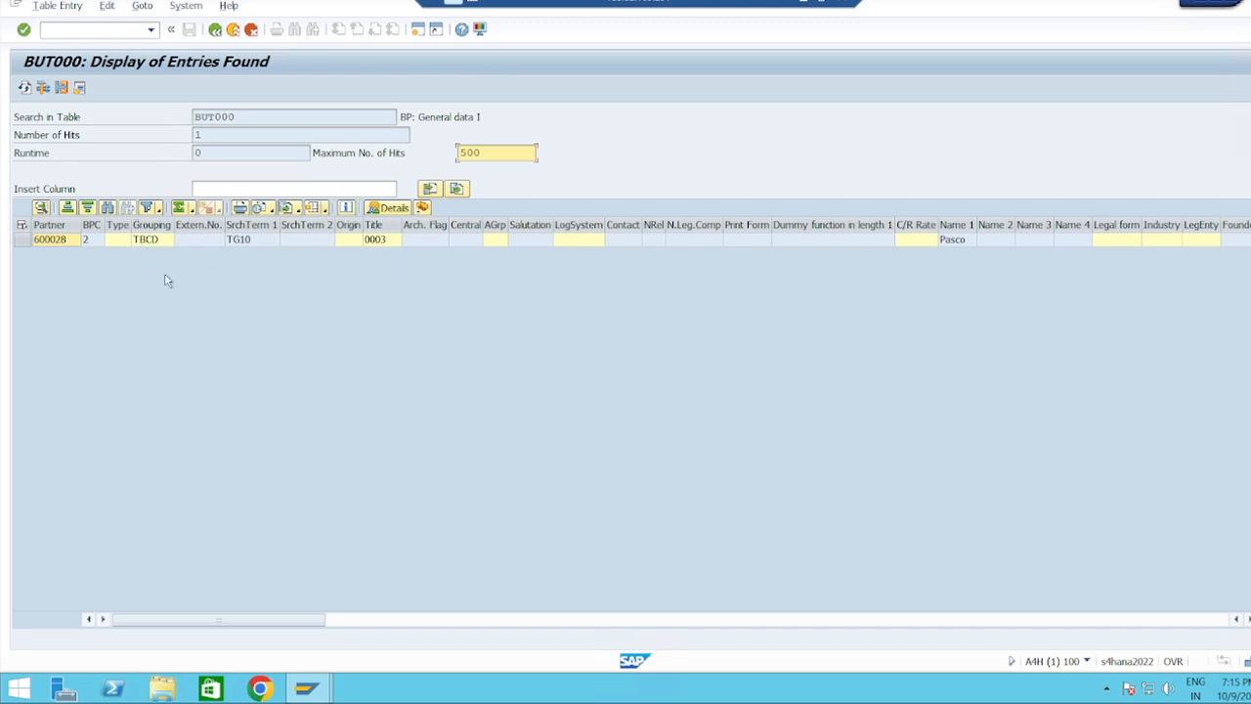
{"action": "left_click", "coordinate": [230, 32]}
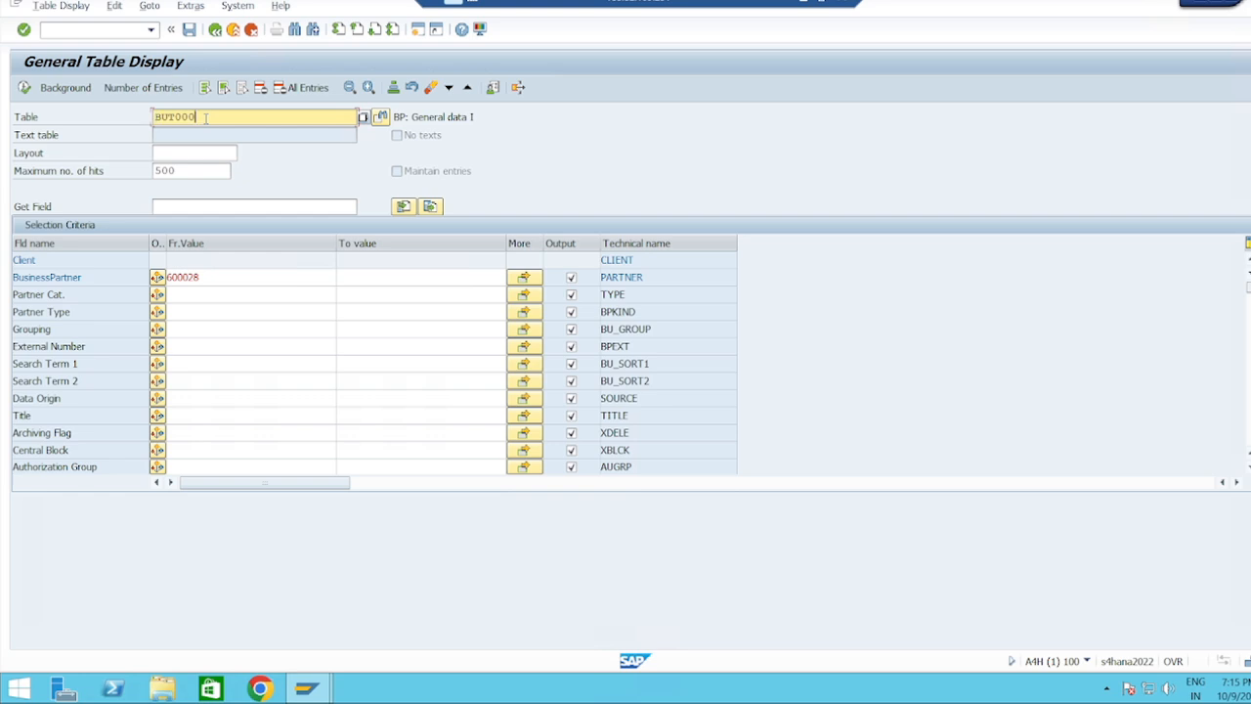
Display the address entry in table BUT020 for Pasco's business partner number.
{"action": "key", "text": "BackSpace"}
{"action": "key", "text": "BackSpace"}
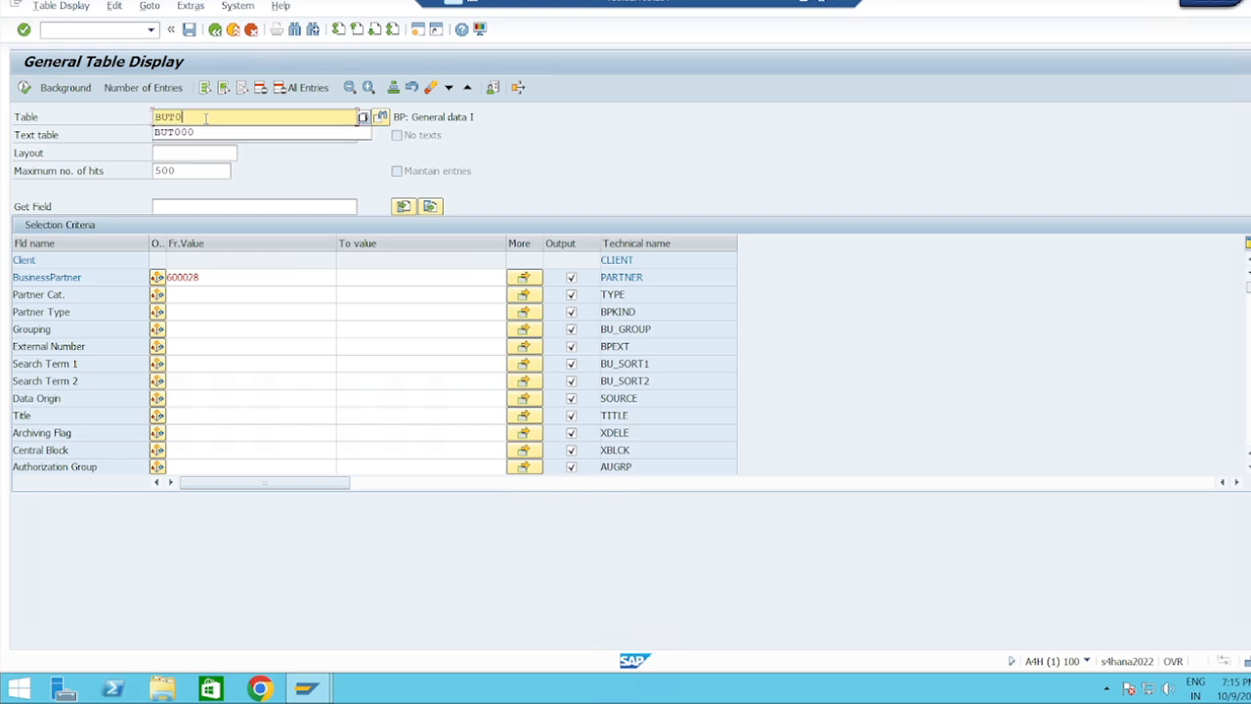
{"action": "type", "text": "20"}
{"action": "key", "text": "Return"}
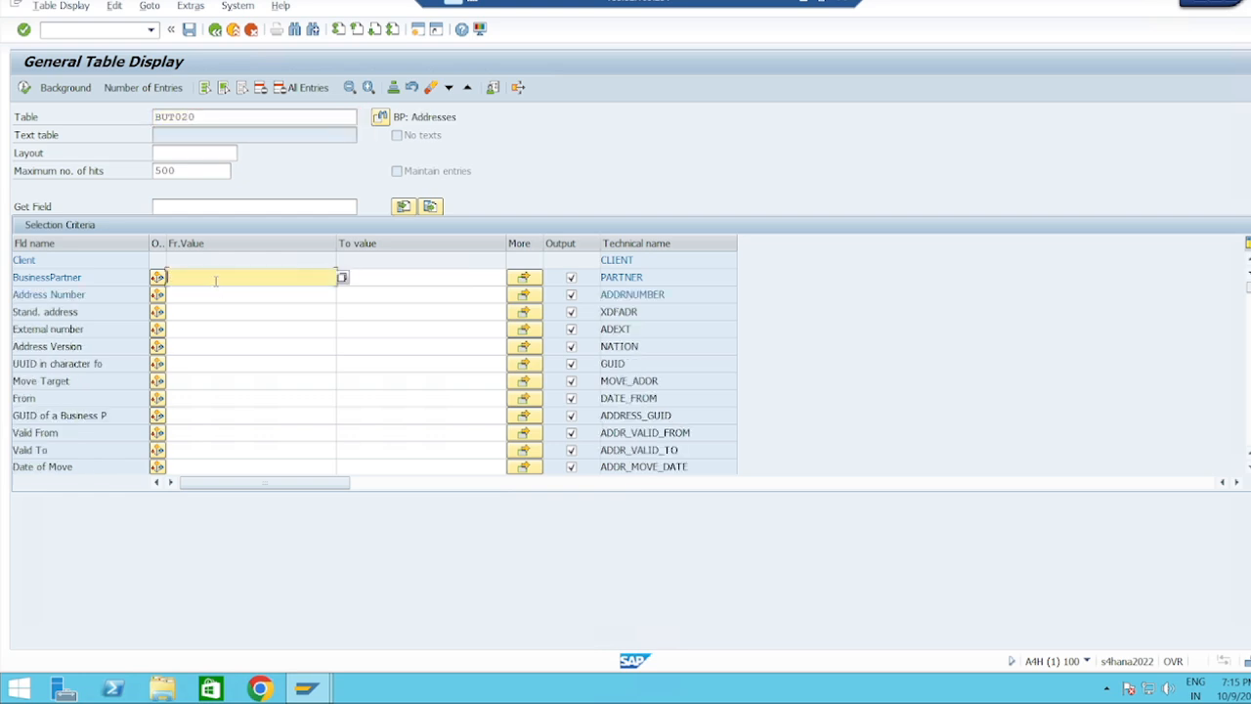
{"action": "left_click", "coordinate": [216, 280]}
{"action": "left_click", "coordinate": [202, 293]}
{"action": "left_click", "coordinate": [23, 87]}
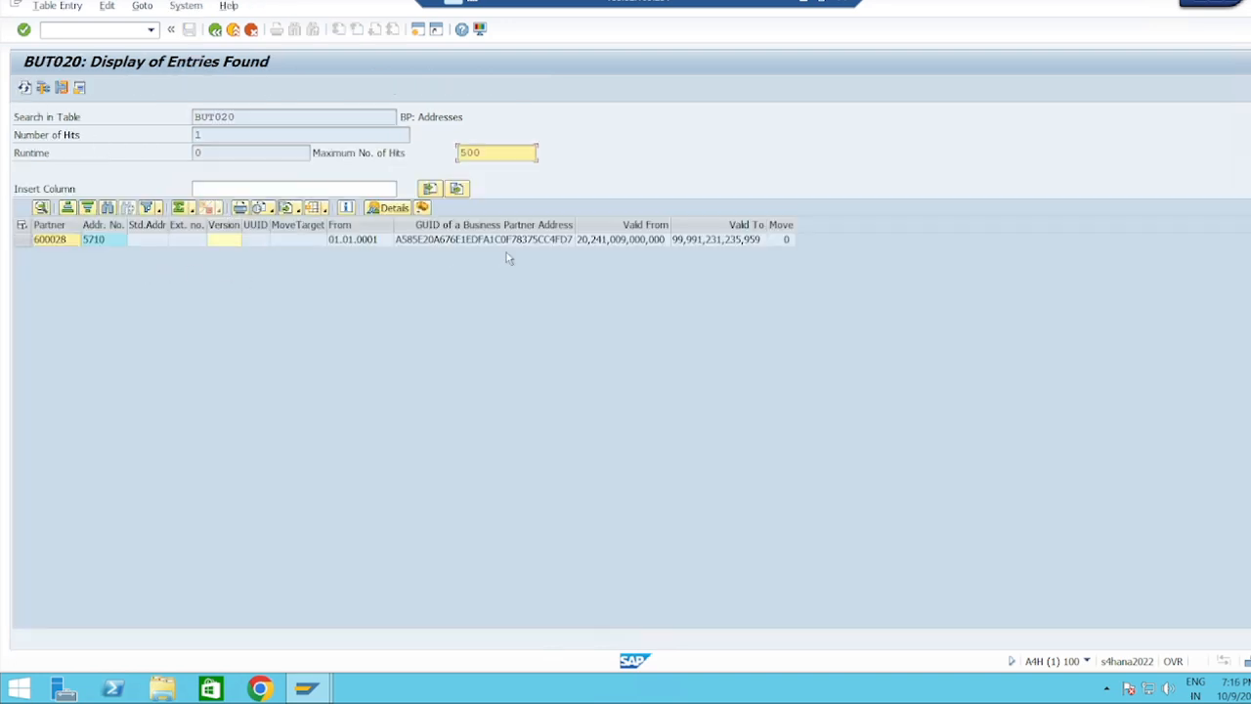
{"action": "key", "text": "F3"}
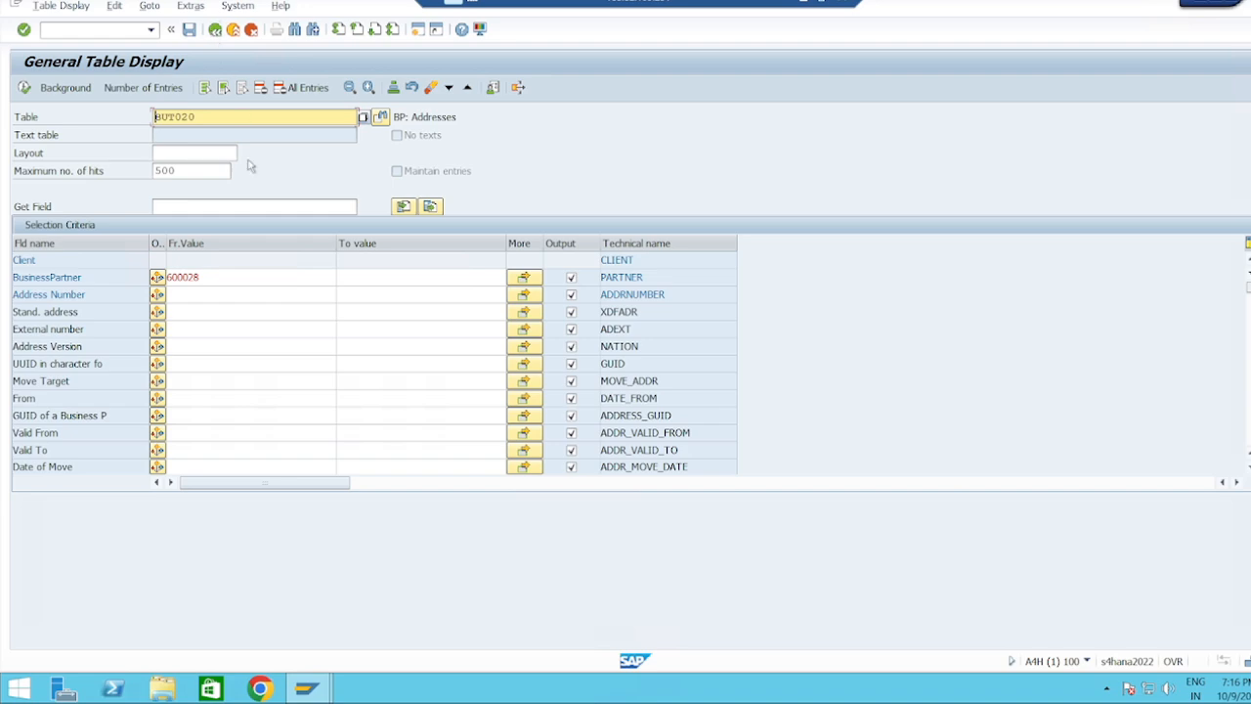
Display table BUT100 for Pasco's business partner number and check the assigned BP role.
{"action": "left_click", "coordinate": [794, 7]}
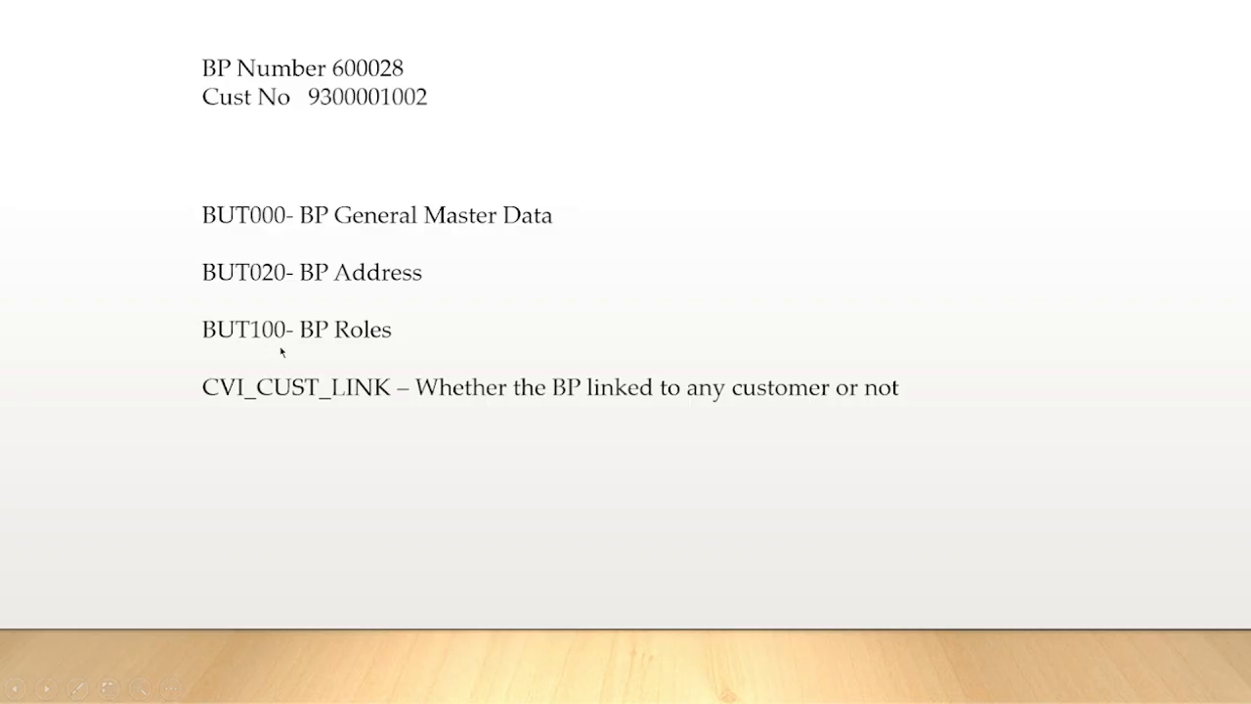
{"action": "key", "text": "alt+Tab"}
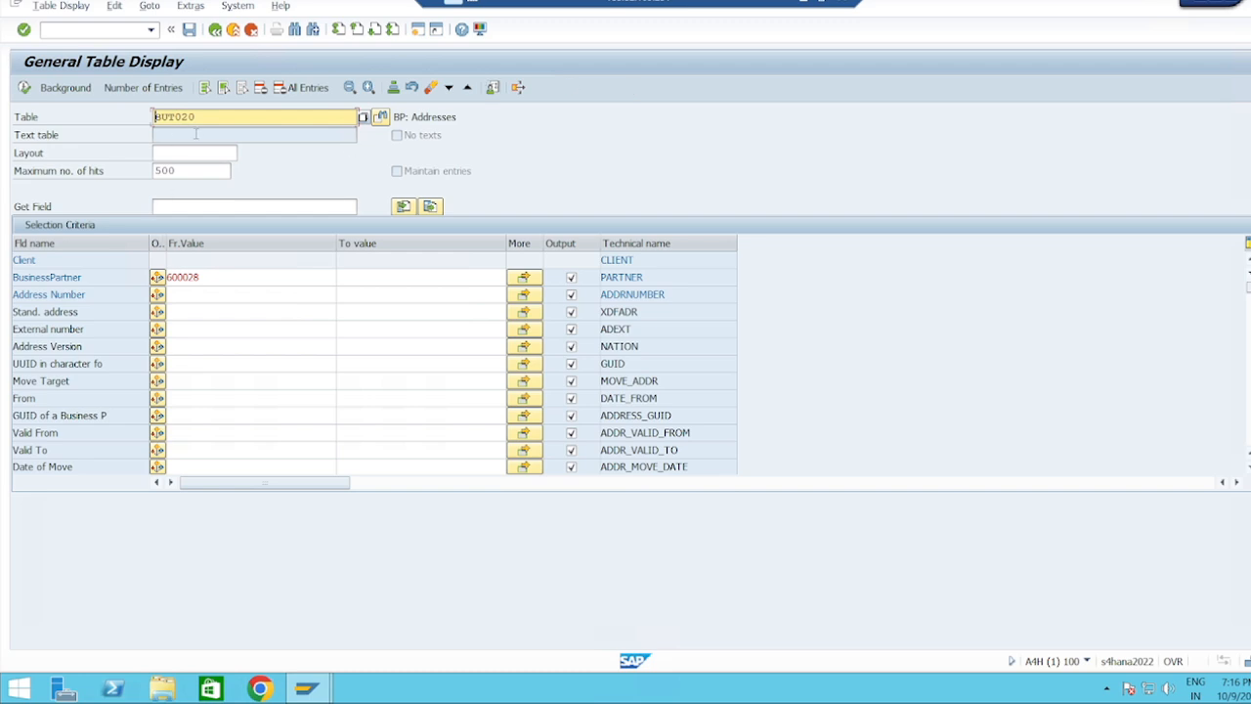
{"action": "key", "text": "BackSpace"}
{"action": "key", "text": "BackSpace"}
{"action": "key", "text": "BackSpace"}
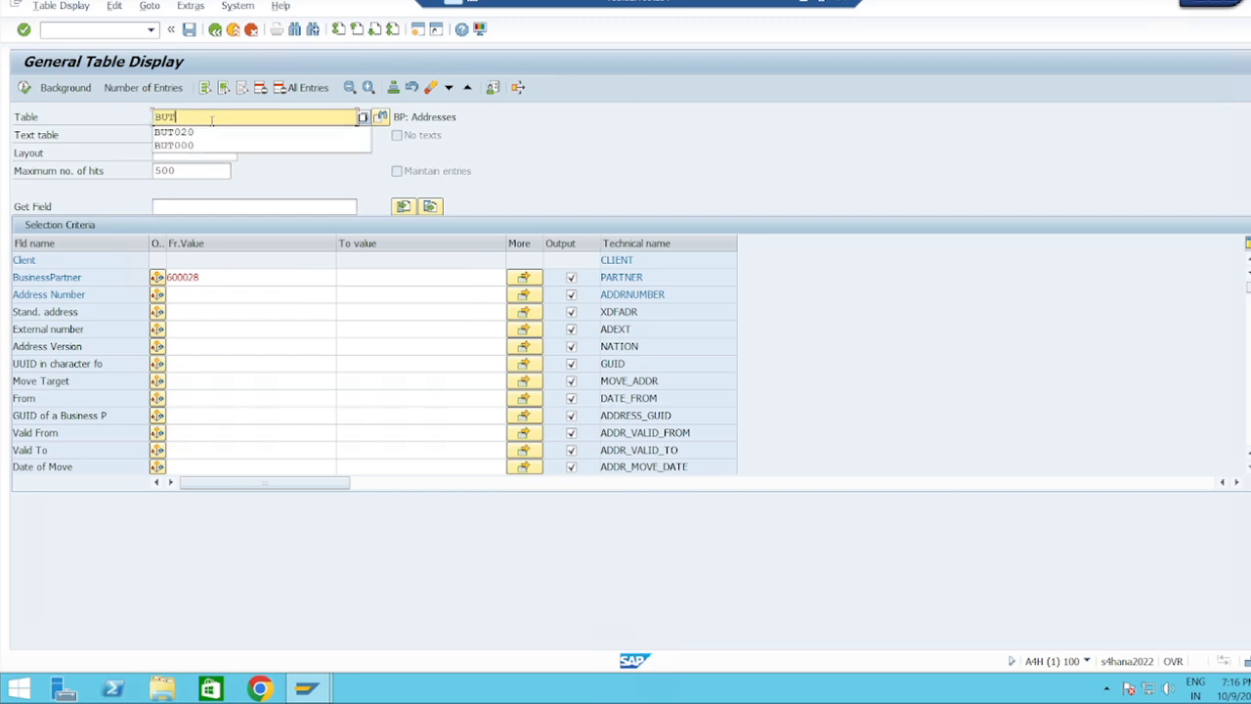
{"action": "type", "text": "100"}
{"action": "key", "text": "Return"}
{"action": "left_click", "coordinate": [211, 277]}
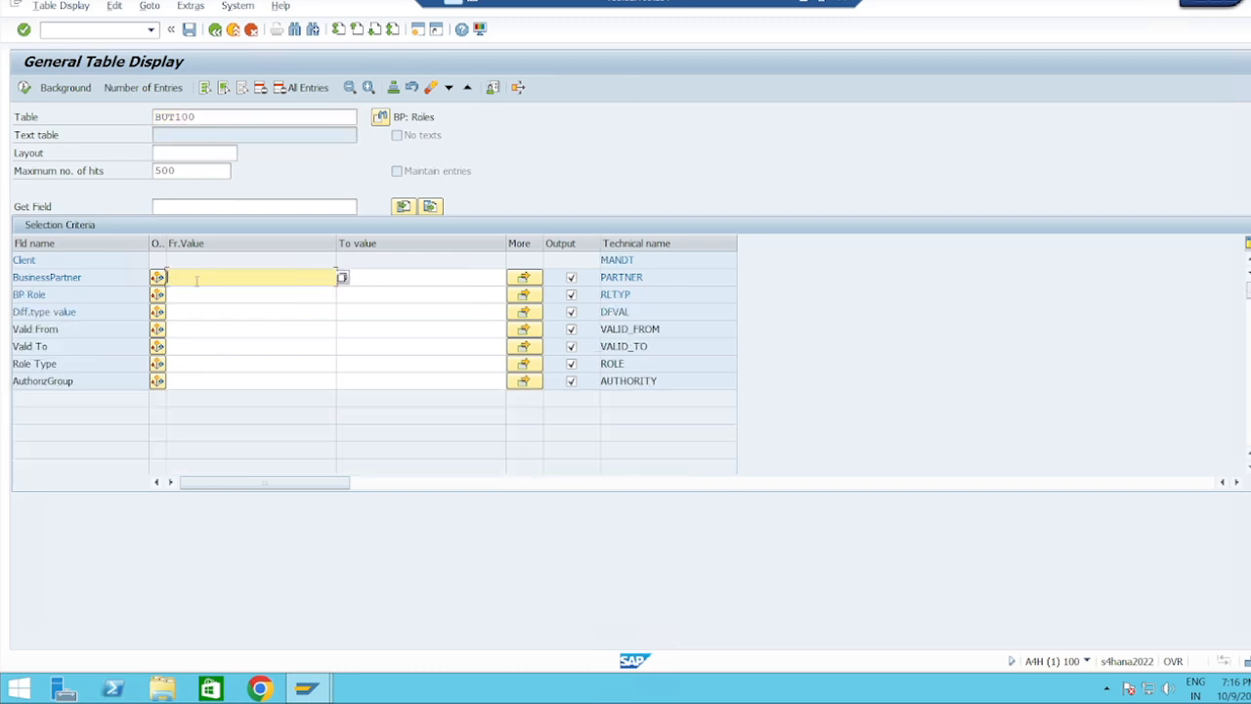
{"action": "left_click", "coordinate": [188, 292]}
{"action": "left_click", "coordinate": [26, 87]}
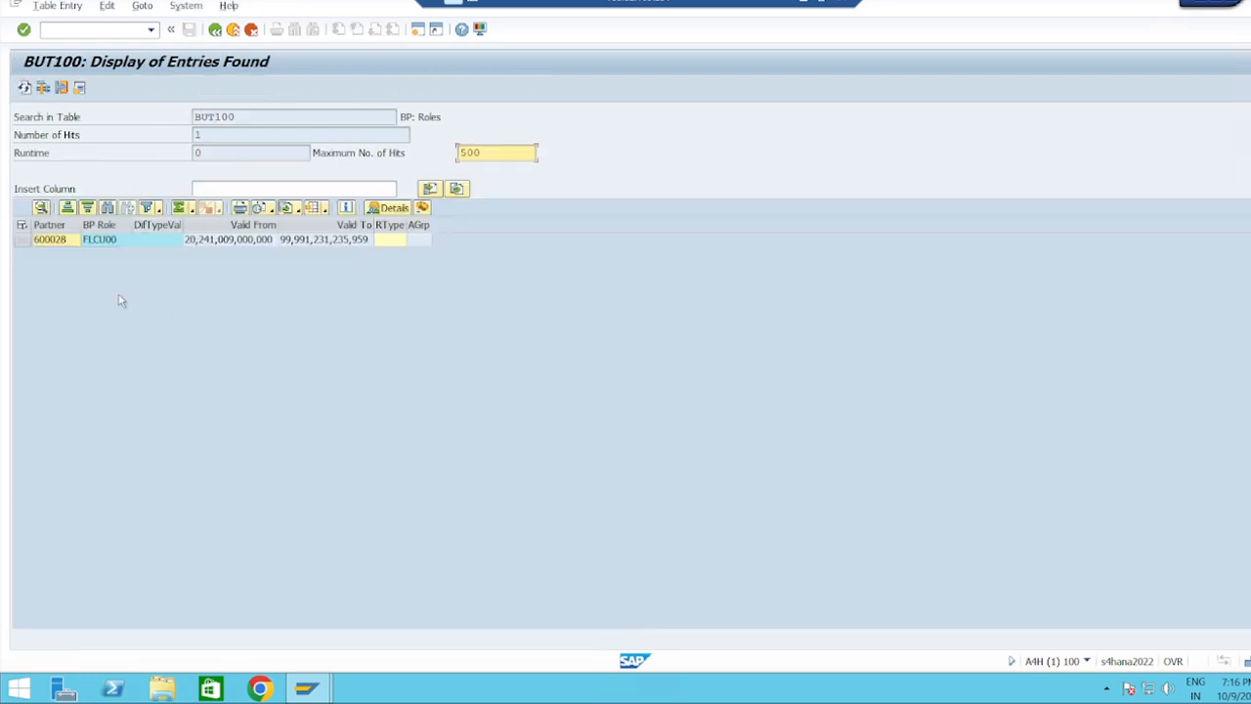
{"action": "left_click", "coordinate": [95, 240]}
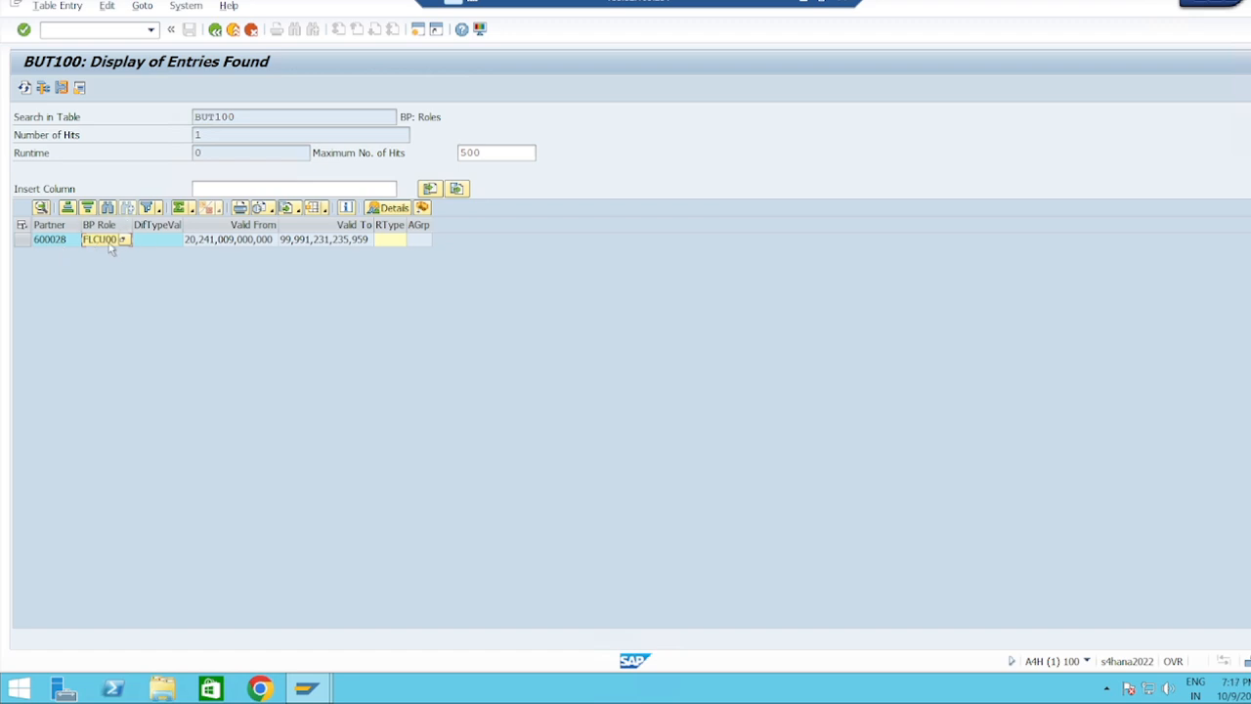
{"action": "left_click", "coordinate": [215, 29]}
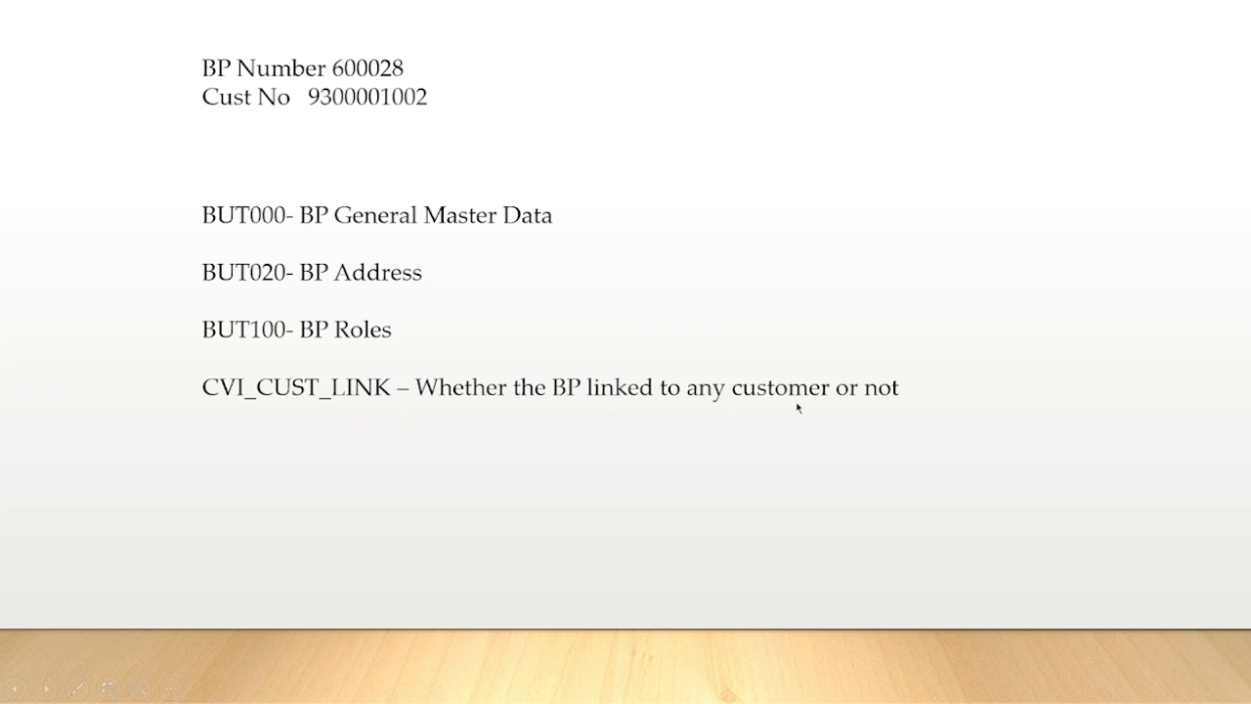
Display table CVI_CUST_LINK for Pasco's customer number and examine the linked business partner GUID and customer.
{"action": "type", "text": "CVI"}
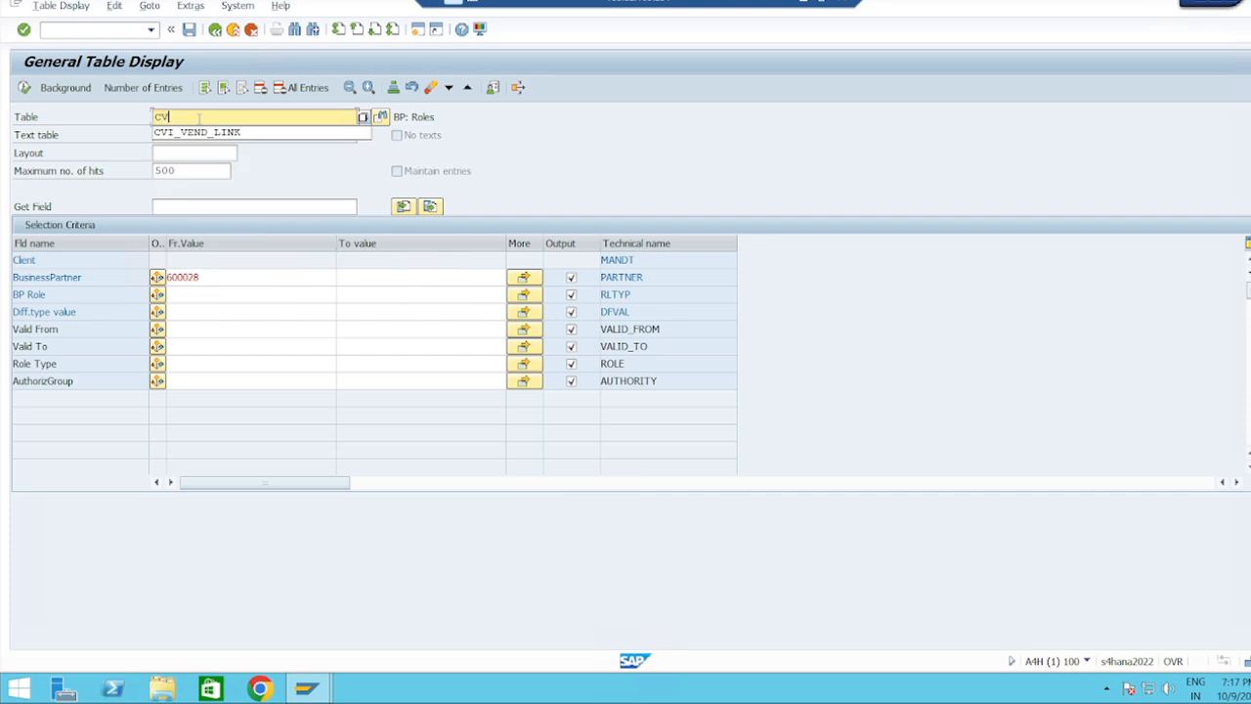
{"action": "type", "text": "_CUST"}
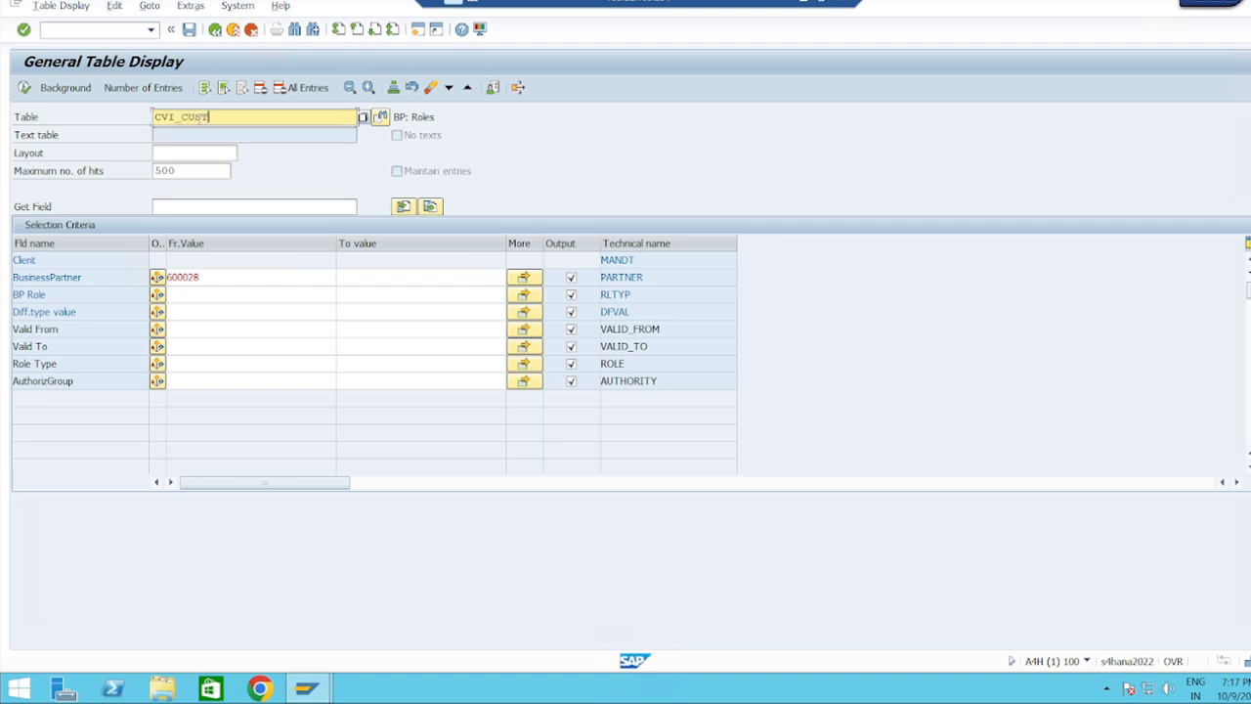
{"action": "type", "text": "_LINK"}
{"action": "key", "text": "Return"}
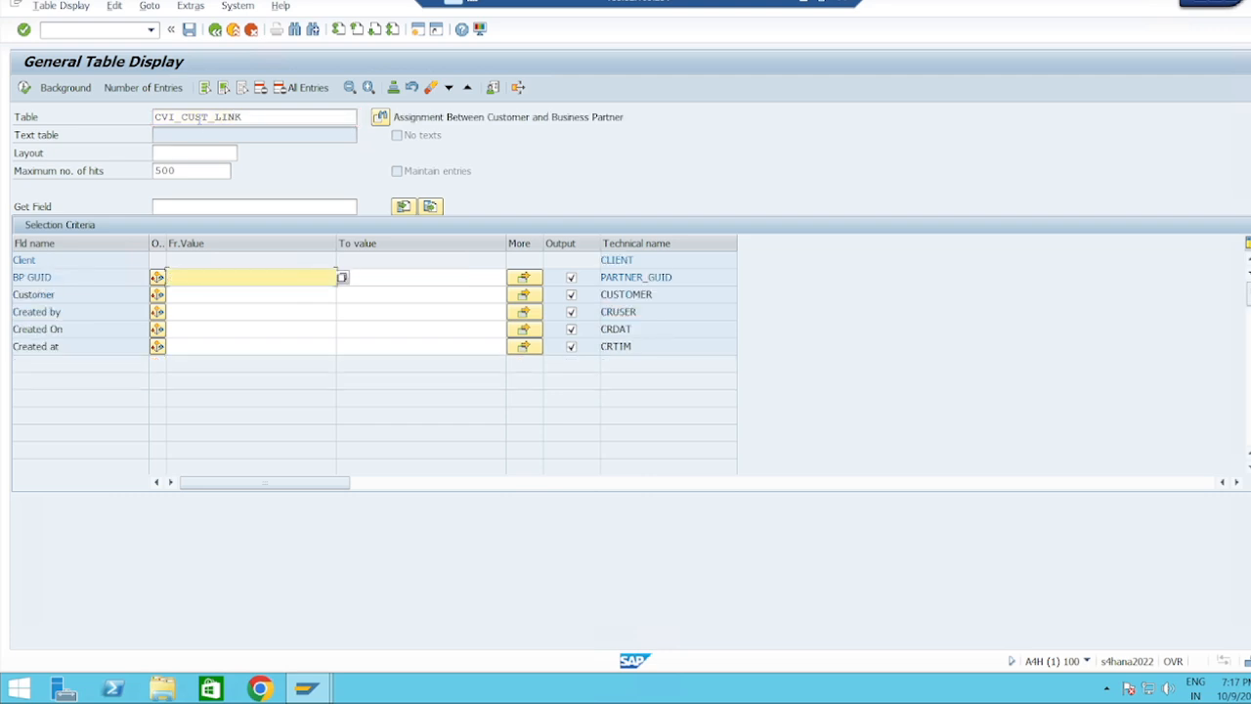
{"action": "left_click", "coordinate": [212, 294]}
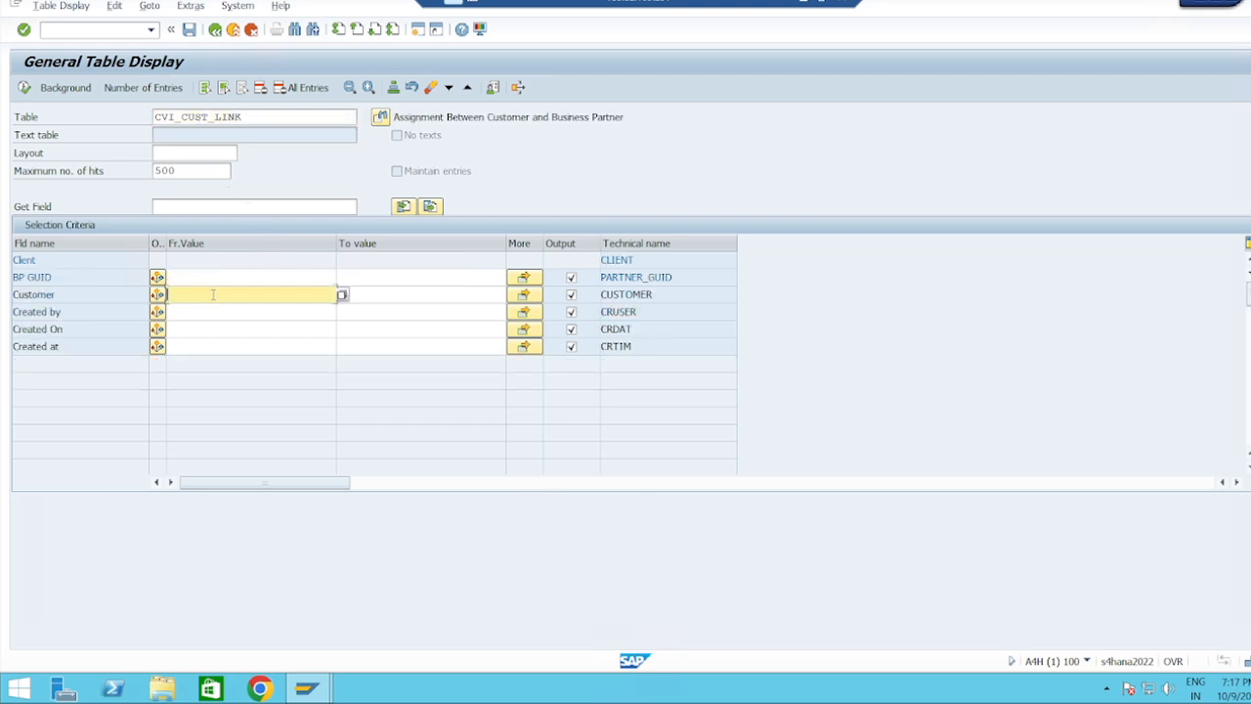
{"action": "left_click", "coordinate": [804, 2]}
{"action": "left_click", "coordinate": [23, 87]}
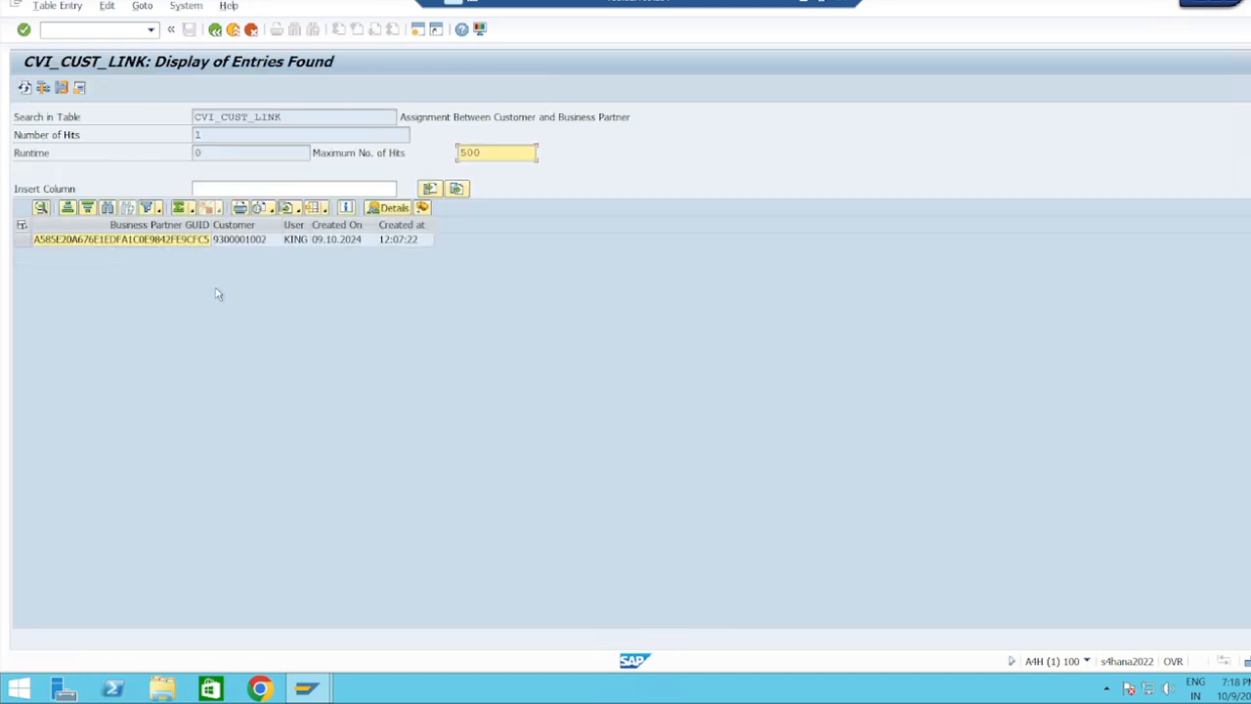
{"action": "left_click", "coordinate": [142, 243]}
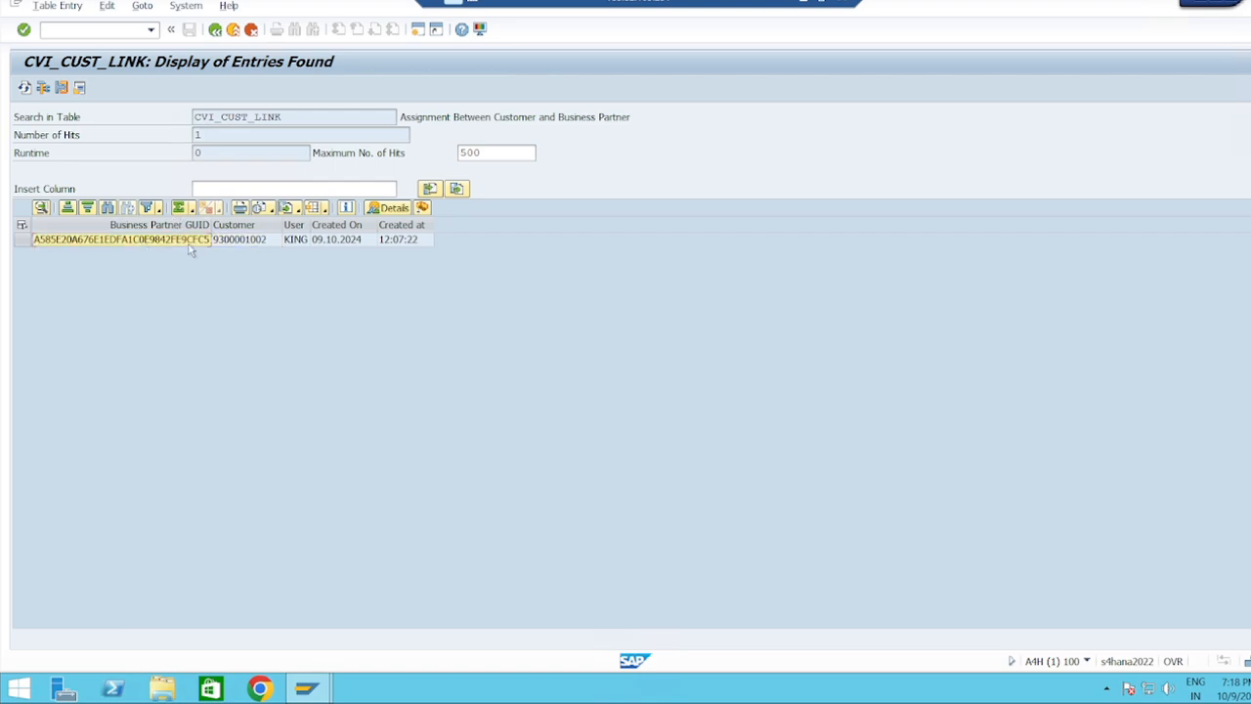
{"action": "left_click", "coordinate": [256, 243]}
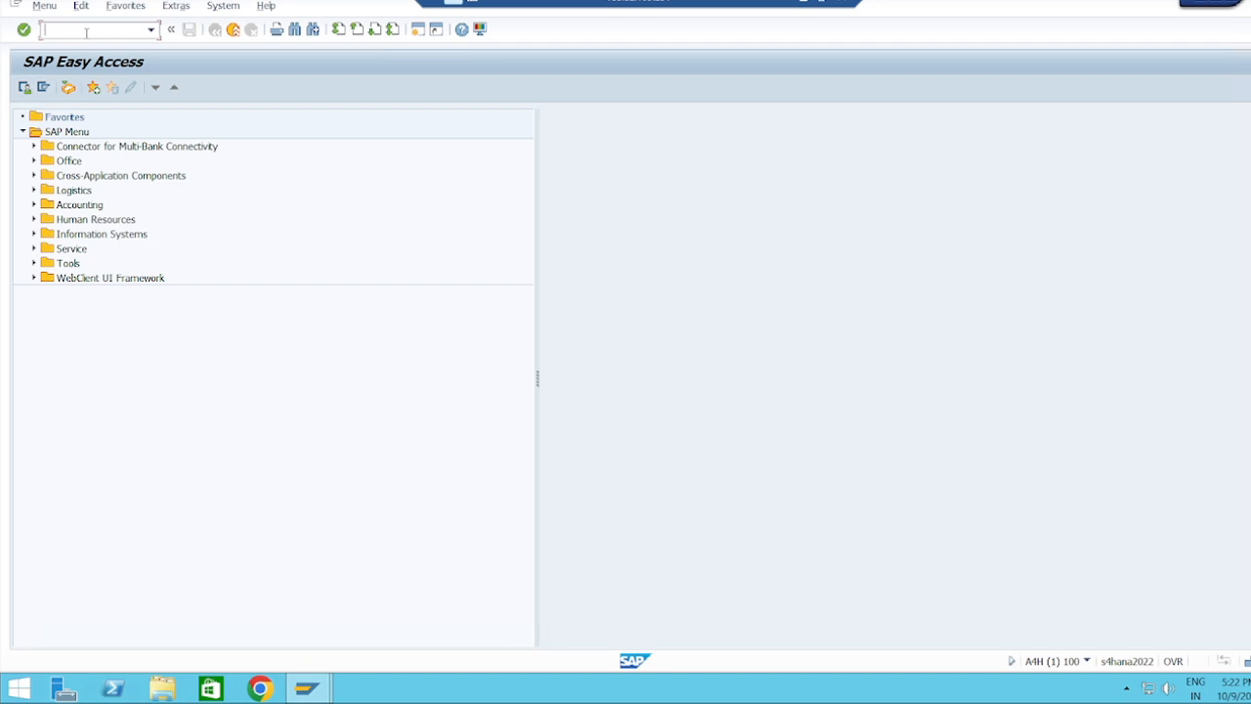
In the business partner transaction, start a new organization with the grouping TBCF-BP Grp for Foreign Customers.
{"action": "key", "text": "Return"}
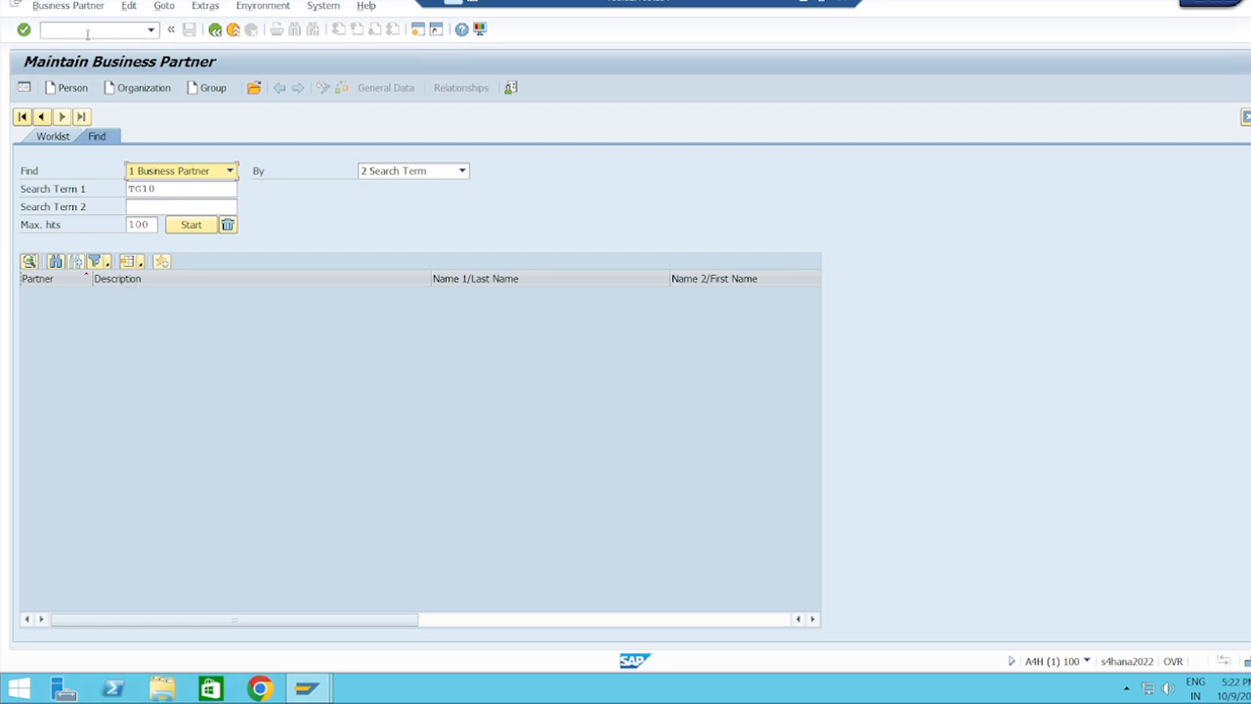
{"action": "left_click", "coordinate": [148, 91]}
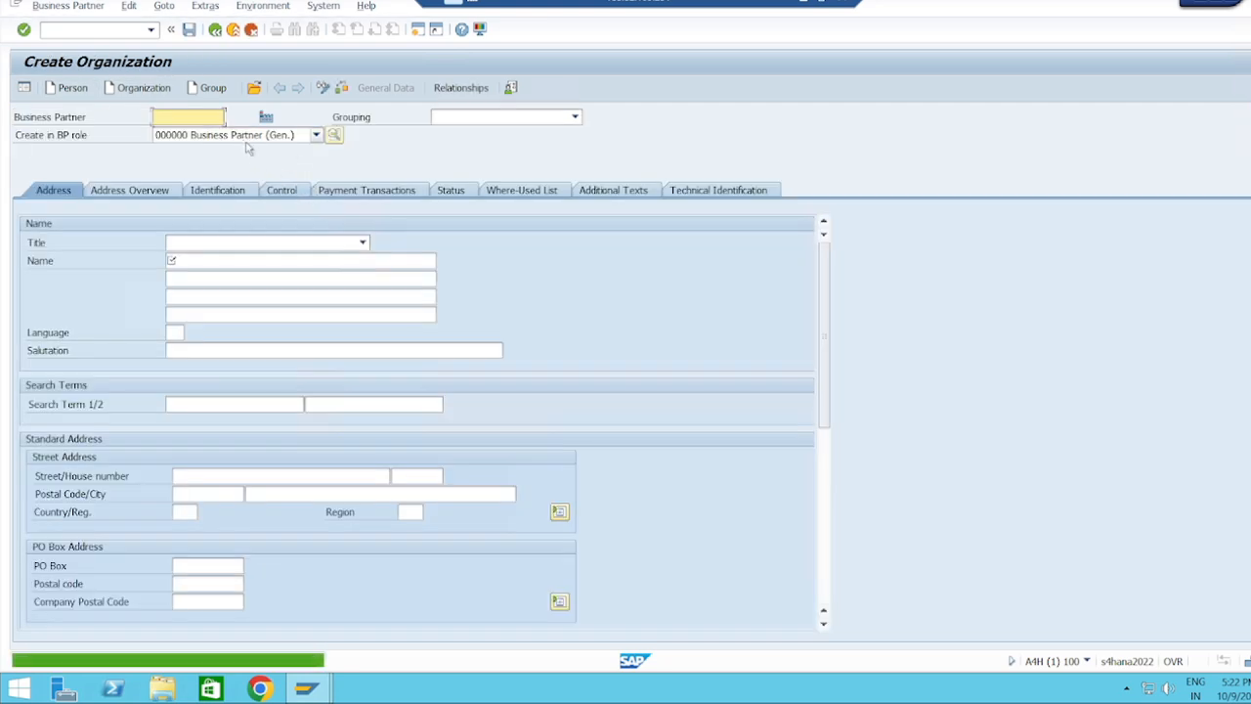
{"action": "left_click", "coordinate": [575, 116]}
{"action": "scroll", "coordinate": [479, 257], "scroll_direction": "down", "scroll_amount": 10}
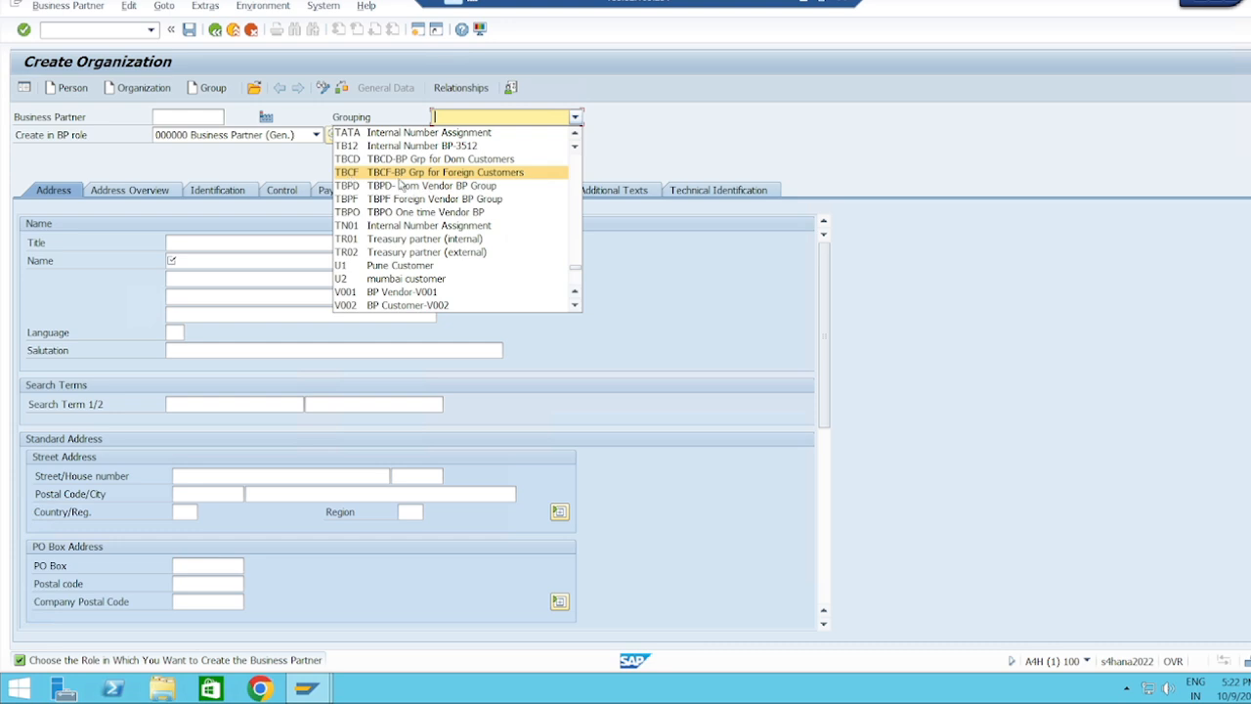
{"action": "left_click", "coordinate": [487, 178]}
Set the title to 0003 Company, the name to Bay Motor Works, the language to EN and the first search term to TG10.
{"action": "left_click", "coordinate": [363, 243]}
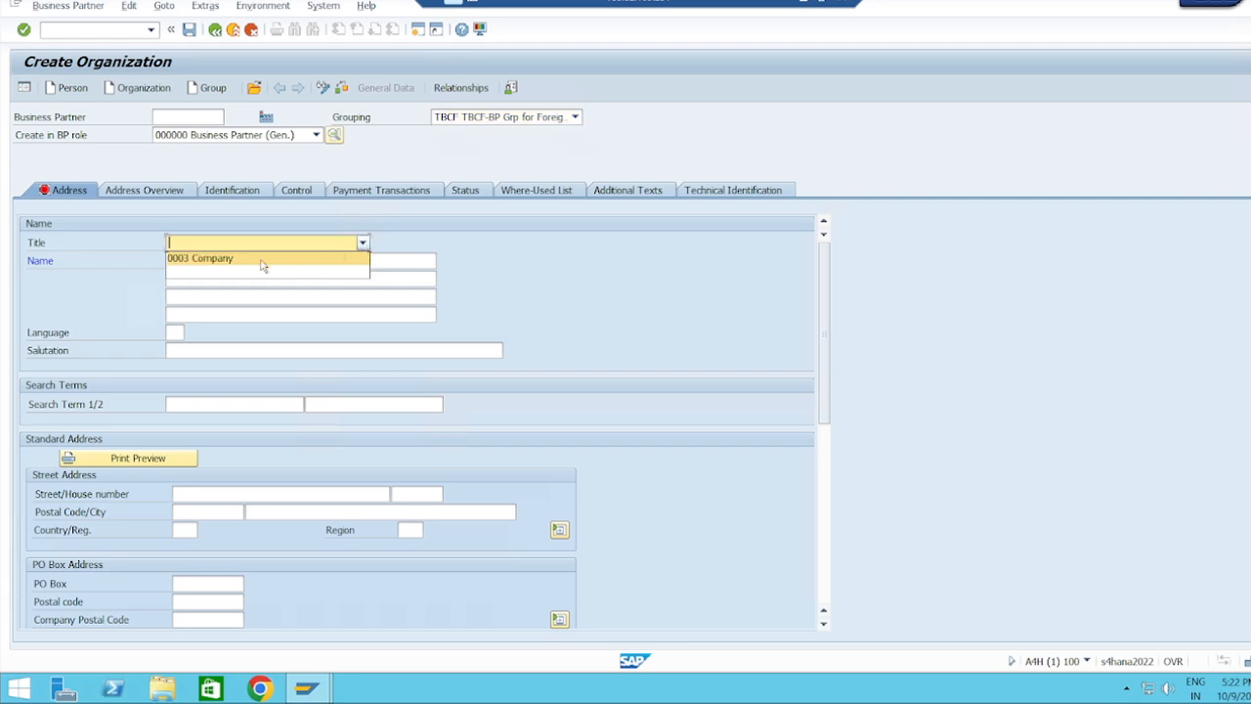
{"action": "left_click", "coordinate": [258, 260]}
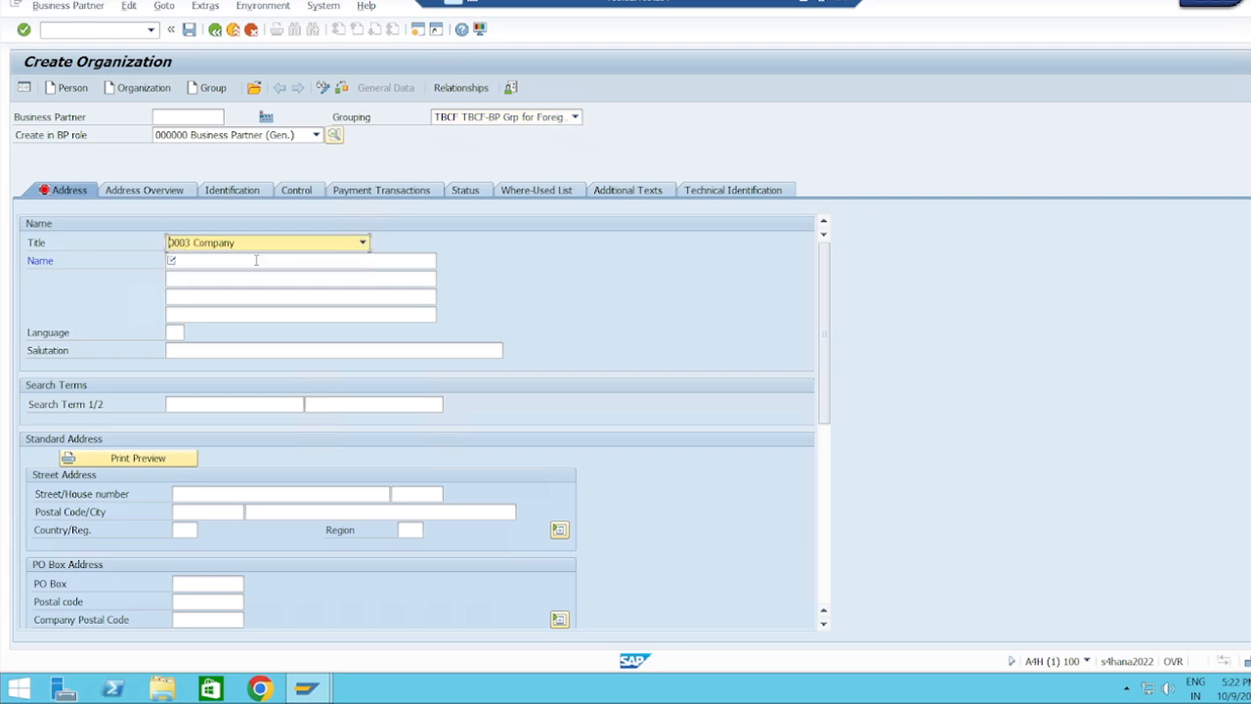
{"action": "left_click", "coordinate": [198, 266]}
{"action": "type", "text": "Bay Motor Works"}
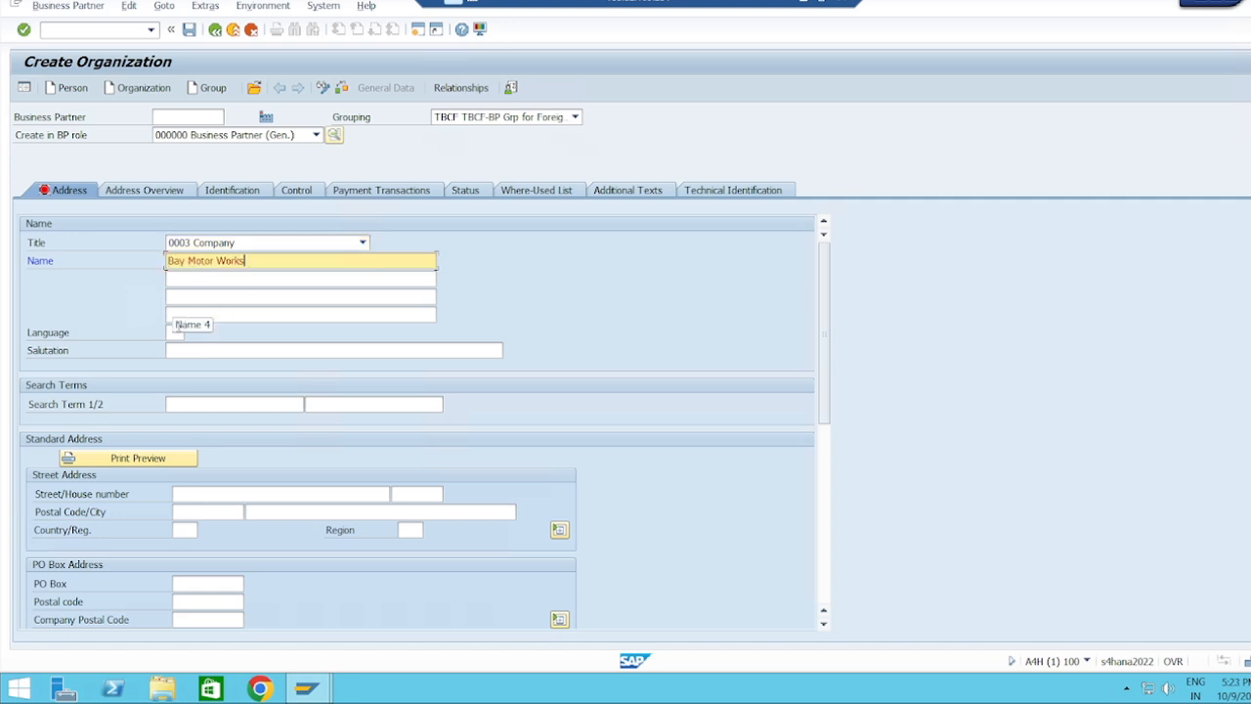
{"action": "left_click", "coordinate": [176, 332]}
{"action": "type", "text": "EN"}
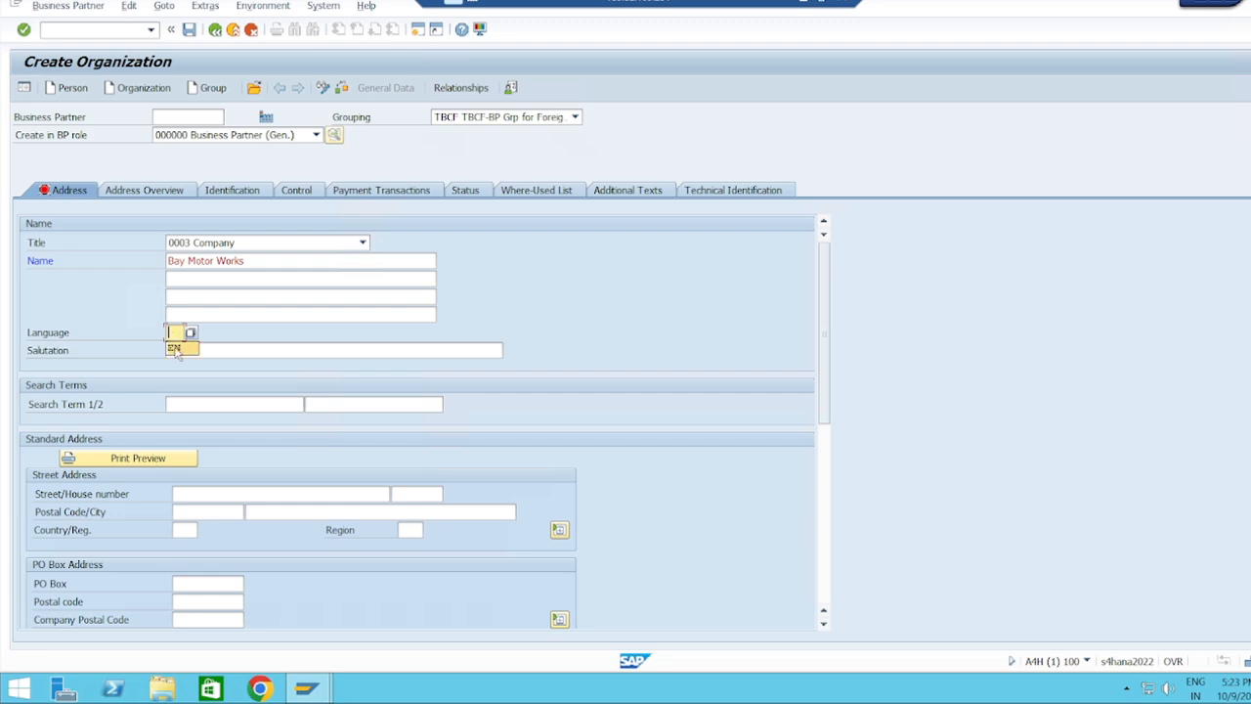
{"action": "left_click", "coordinate": [191, 403]}
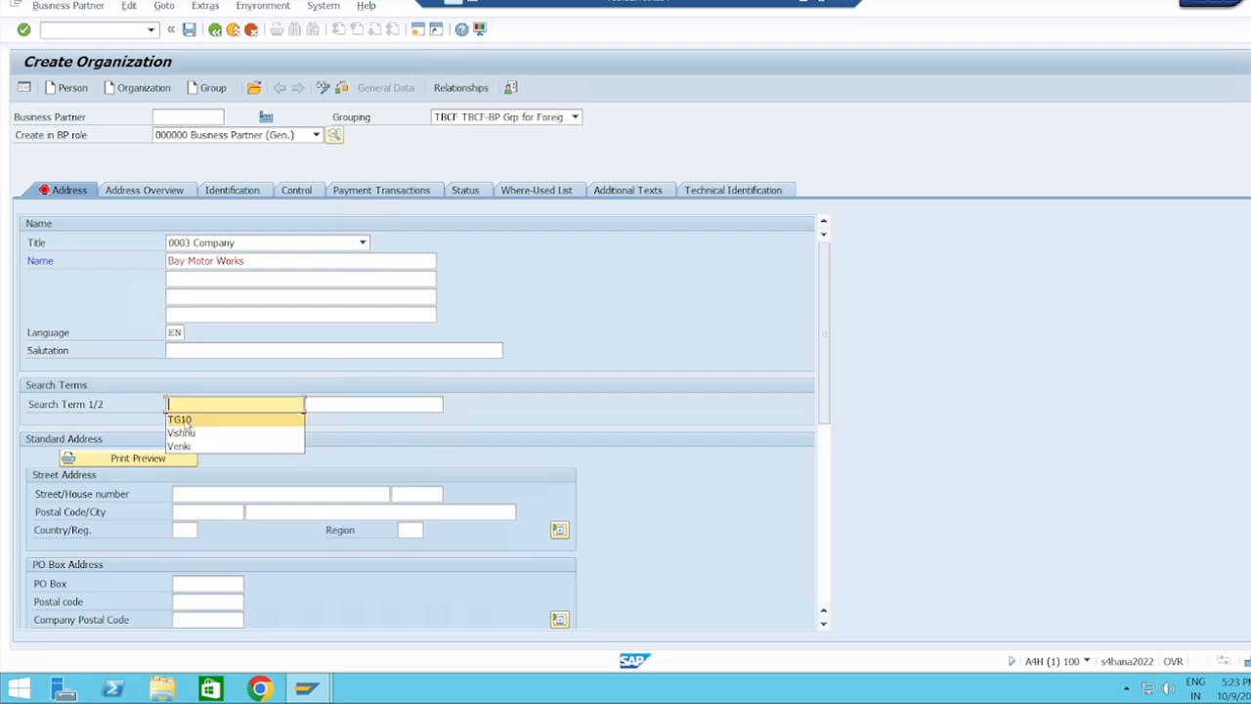
{"action": "left_click", "coordinate": [183, 421]}
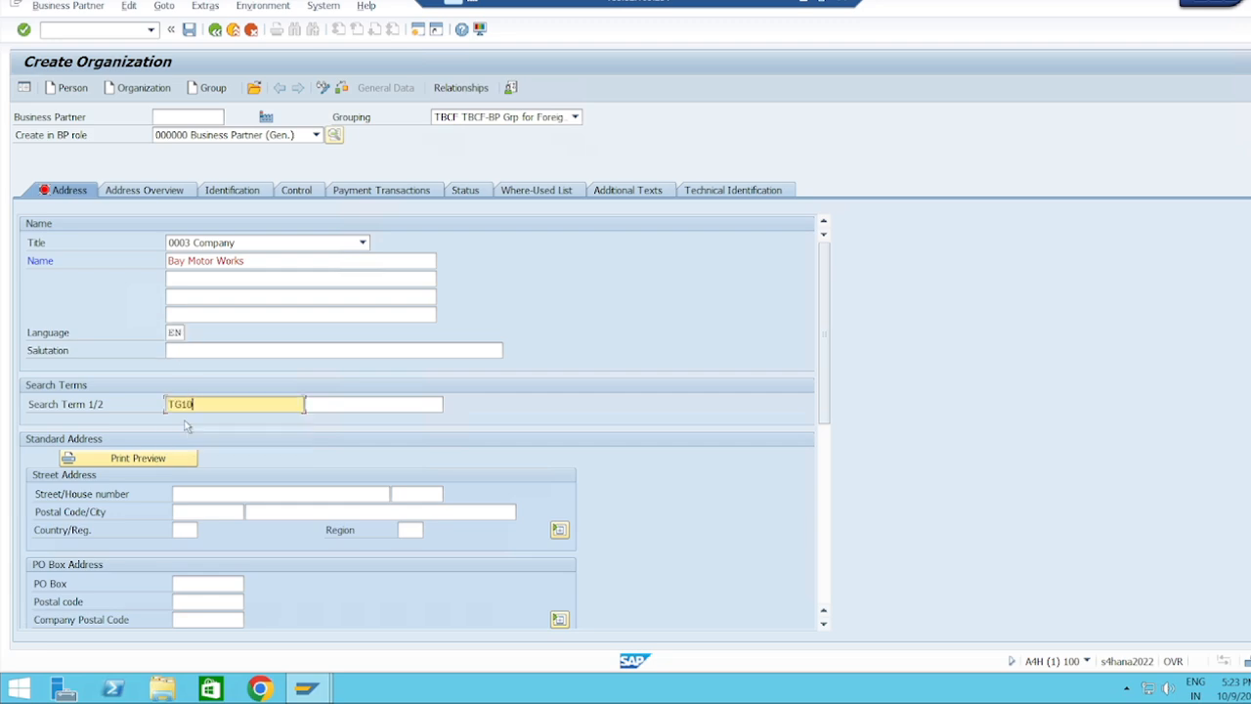
Fill in the street, house number, postal code and city of Bay Motor Works' standard address.
{"action": "left_click", "coordinate": [209, 494]}
{"action": "type", "text": "Van Ness Ave"}
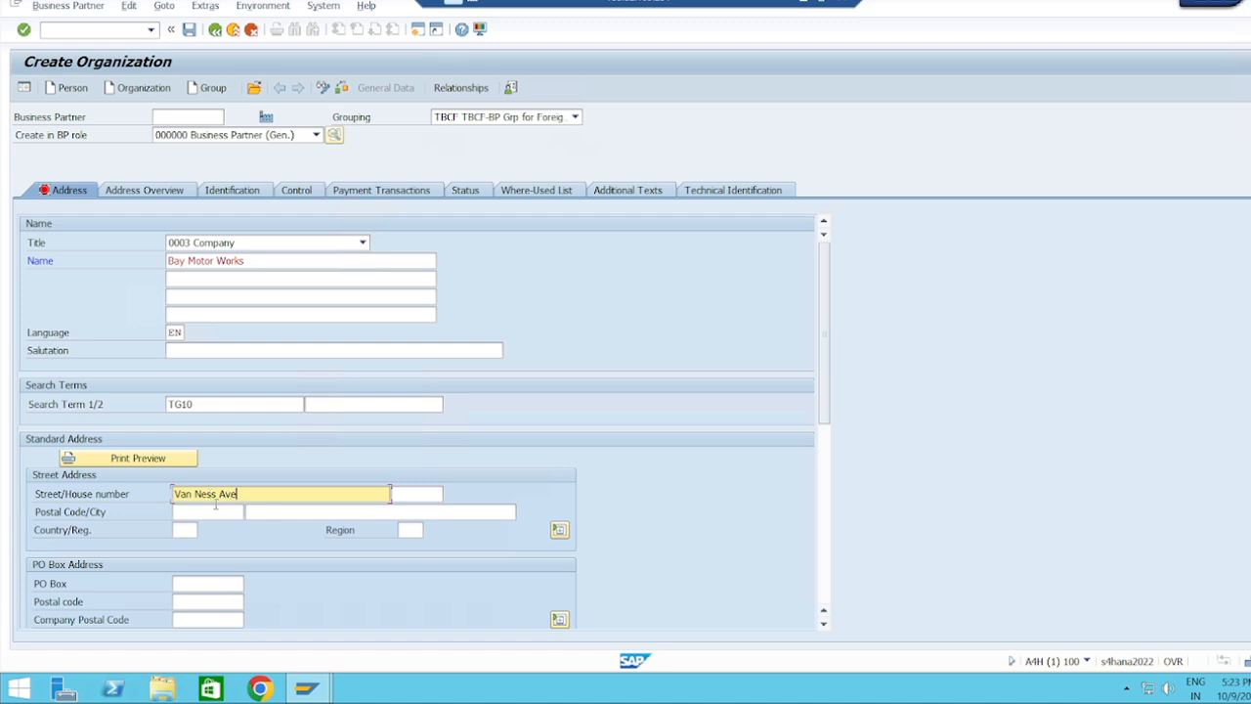
{"action": "left_click", "coordinate": [396, 494]}
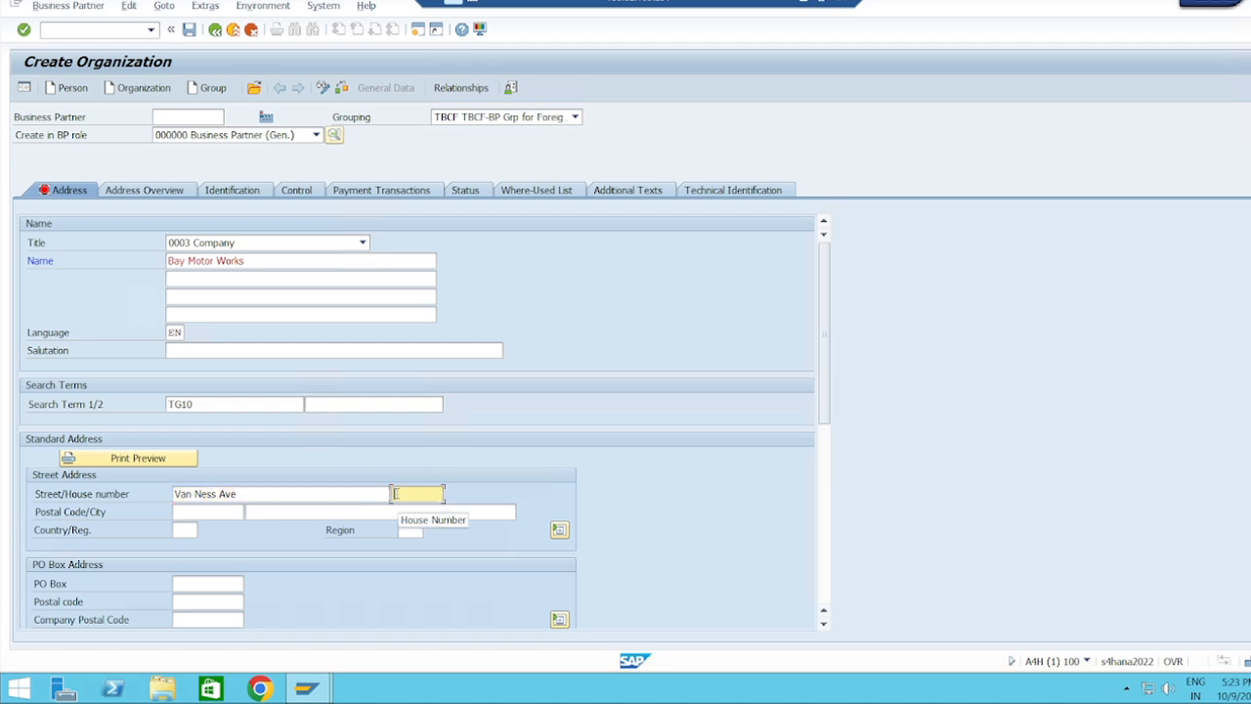
{"action": "type", "text": "611"}
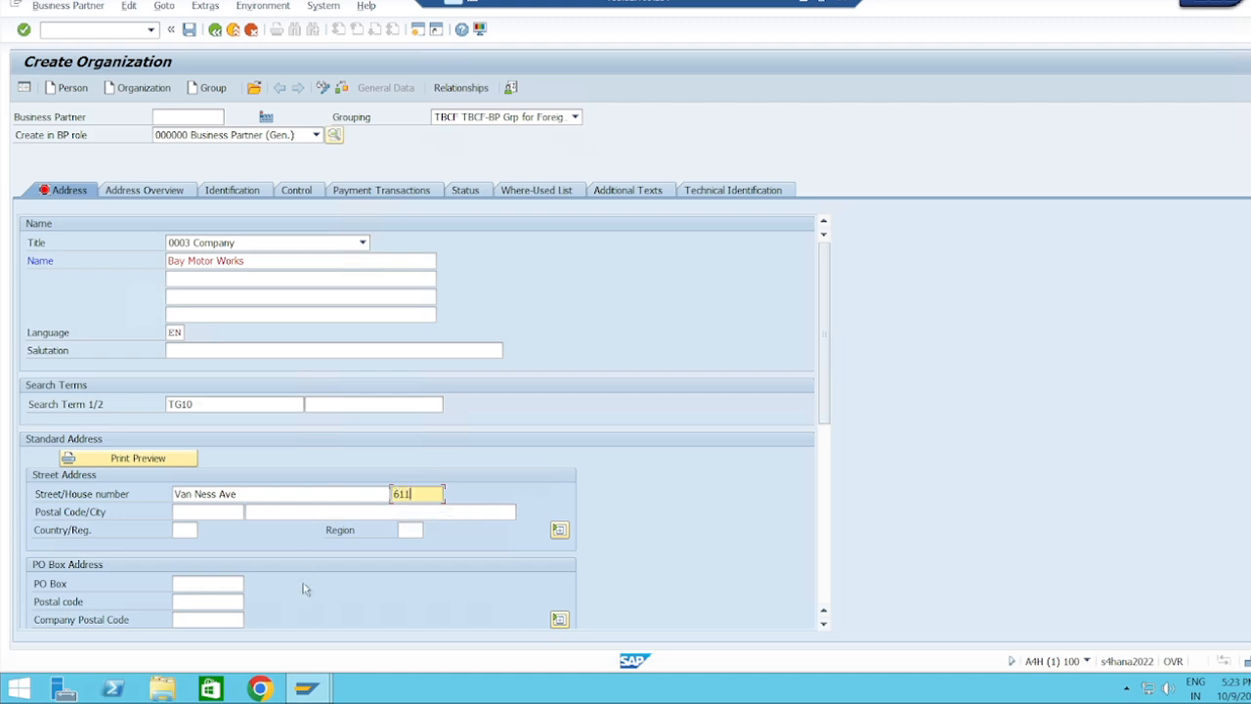
{"action": "left_click", "coordinate": [191, 509]}
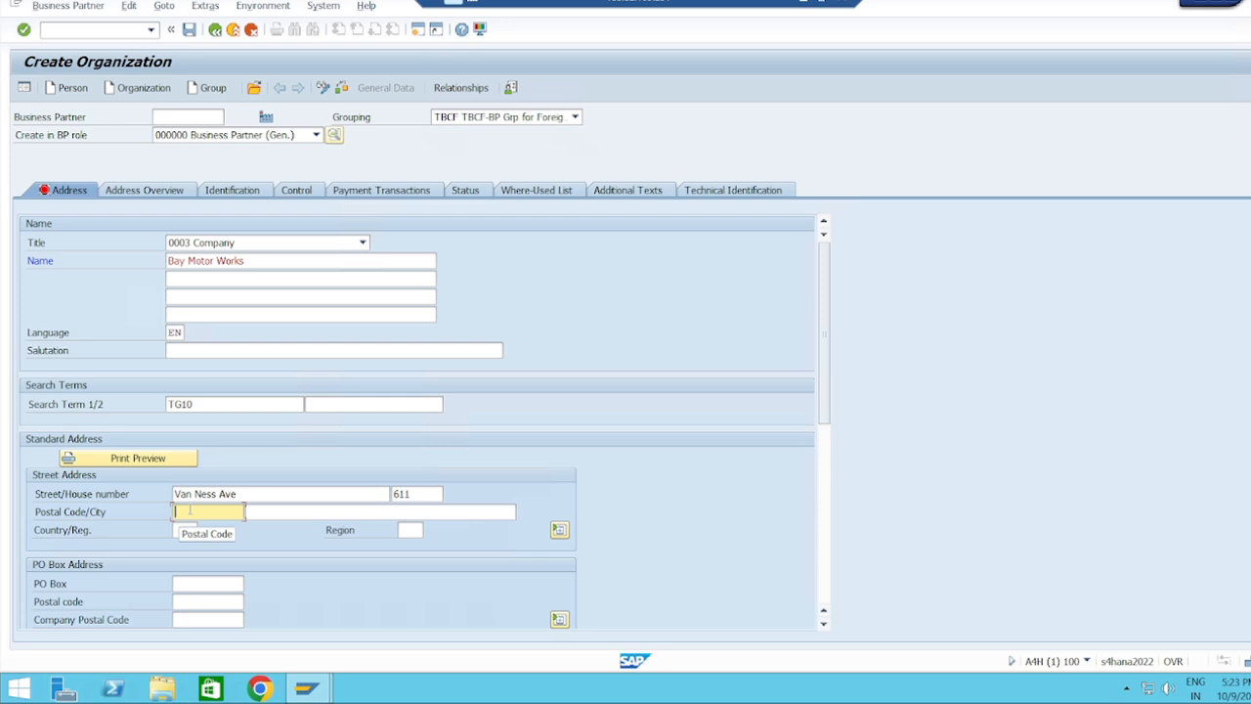
{"action": "type", "text": "941"}
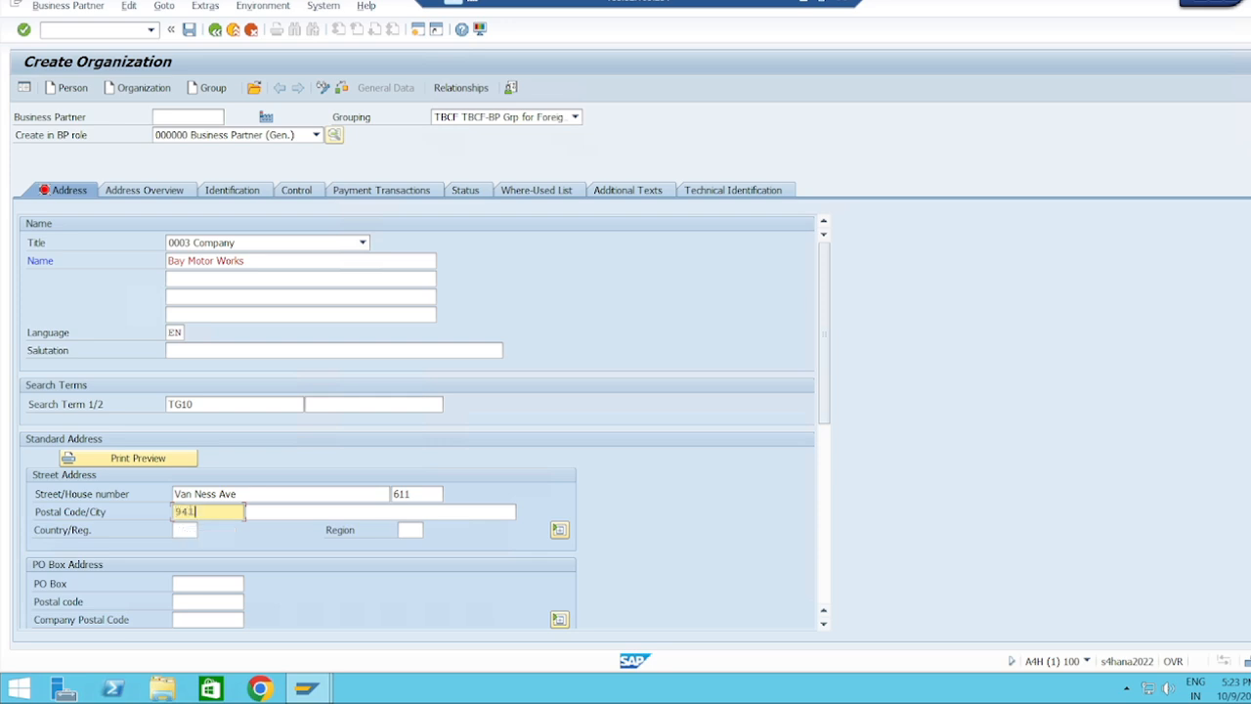
{"action": "type", "text": "100"}
{"action": "left_click", "coordinate": [290, 511]}
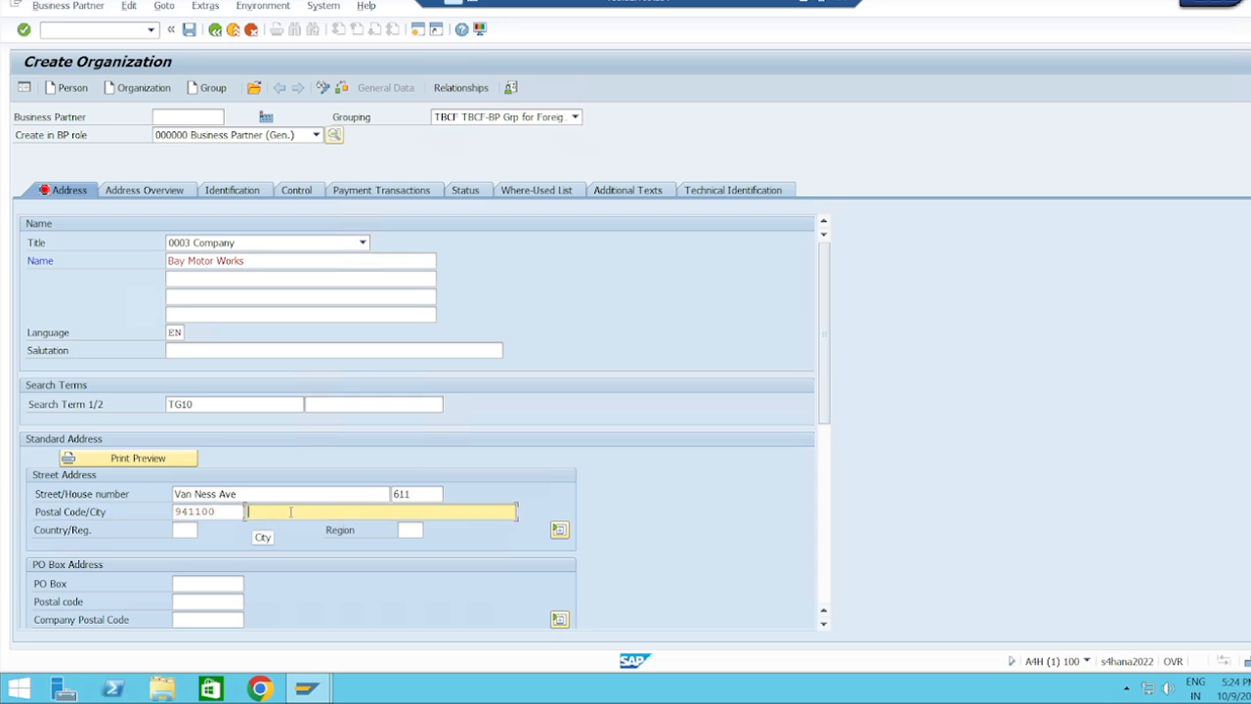
{"action": "type", "text": "San Francisco"}
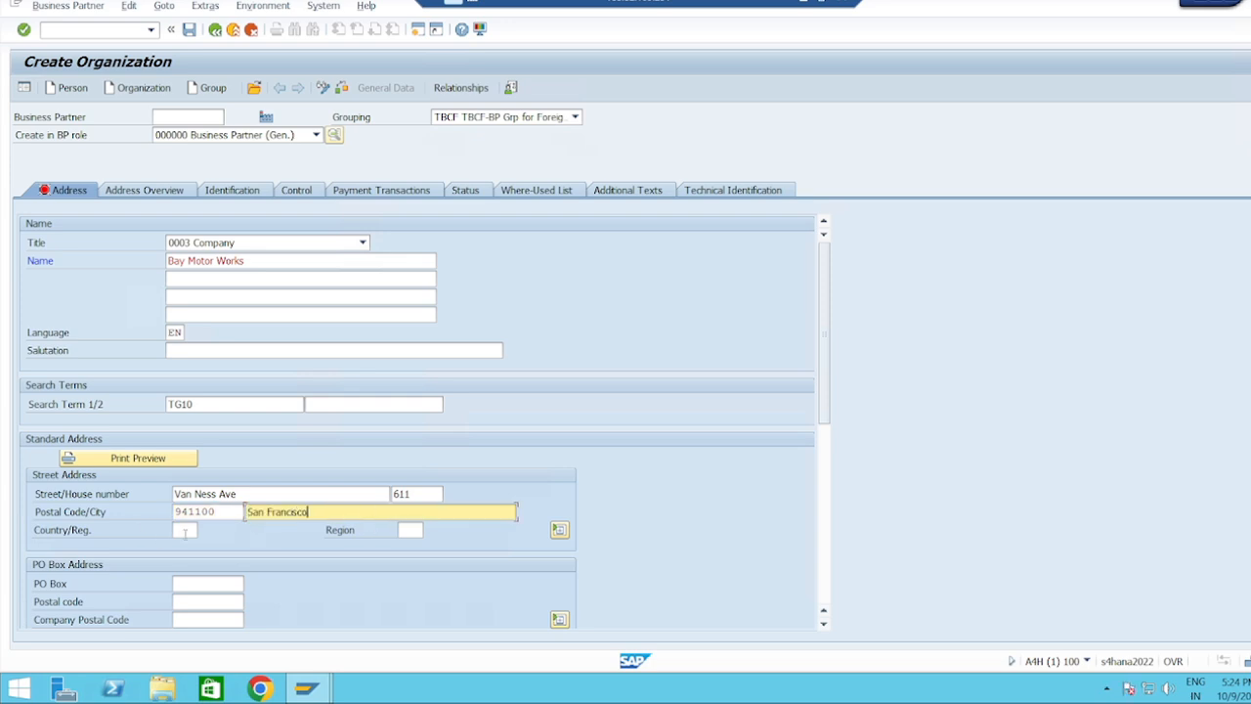
Set the street address's country to US (USA) and its region to CA (California).
{"action": "left_click", "coordinate": [185, 533]}
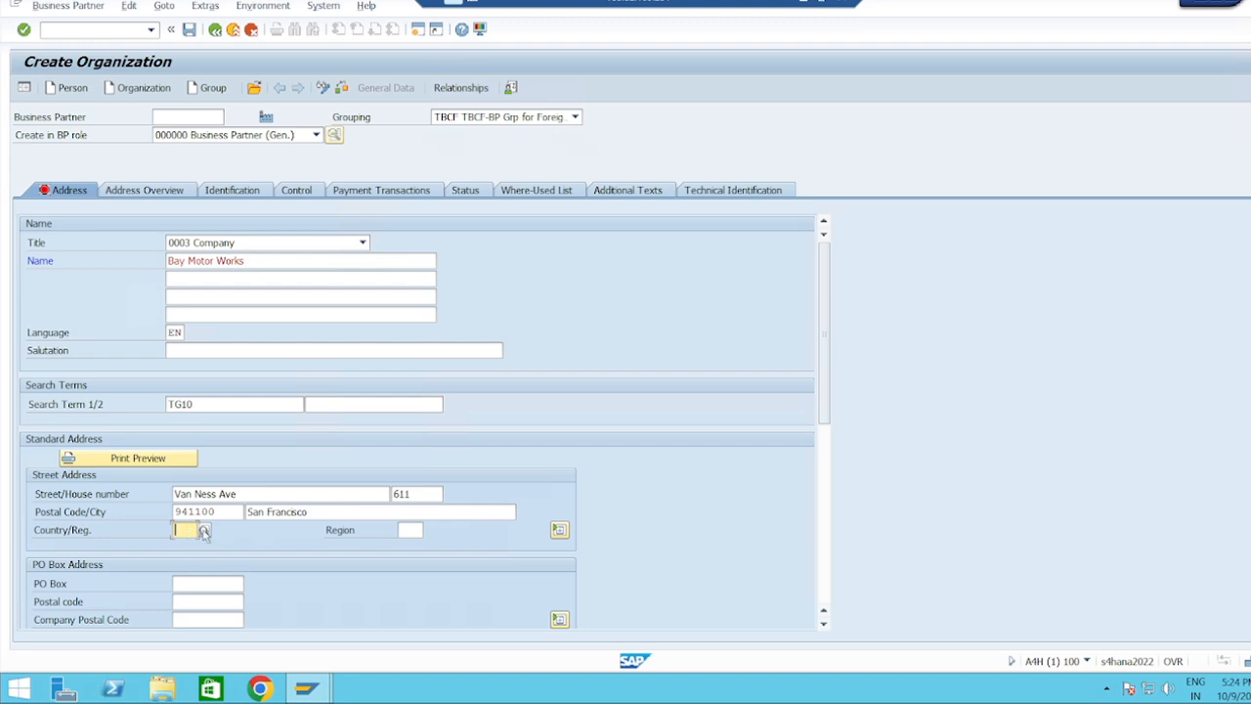
{"action": "left_click", "coordinate": [203, 531]}
{"action": "scroll", "coordinate": [212, 371], "scroll_direction": "down", "scroll_amount": 20}
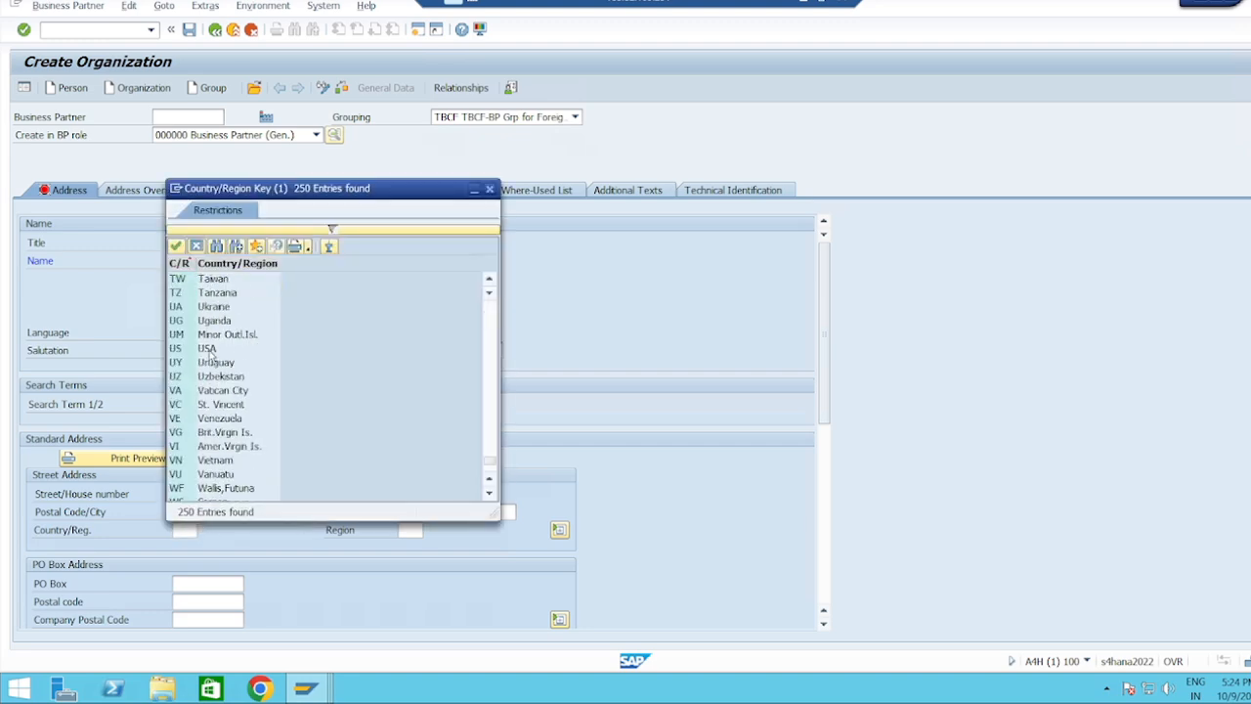
{"action": "double_click", "coordinate": [208, 352]}
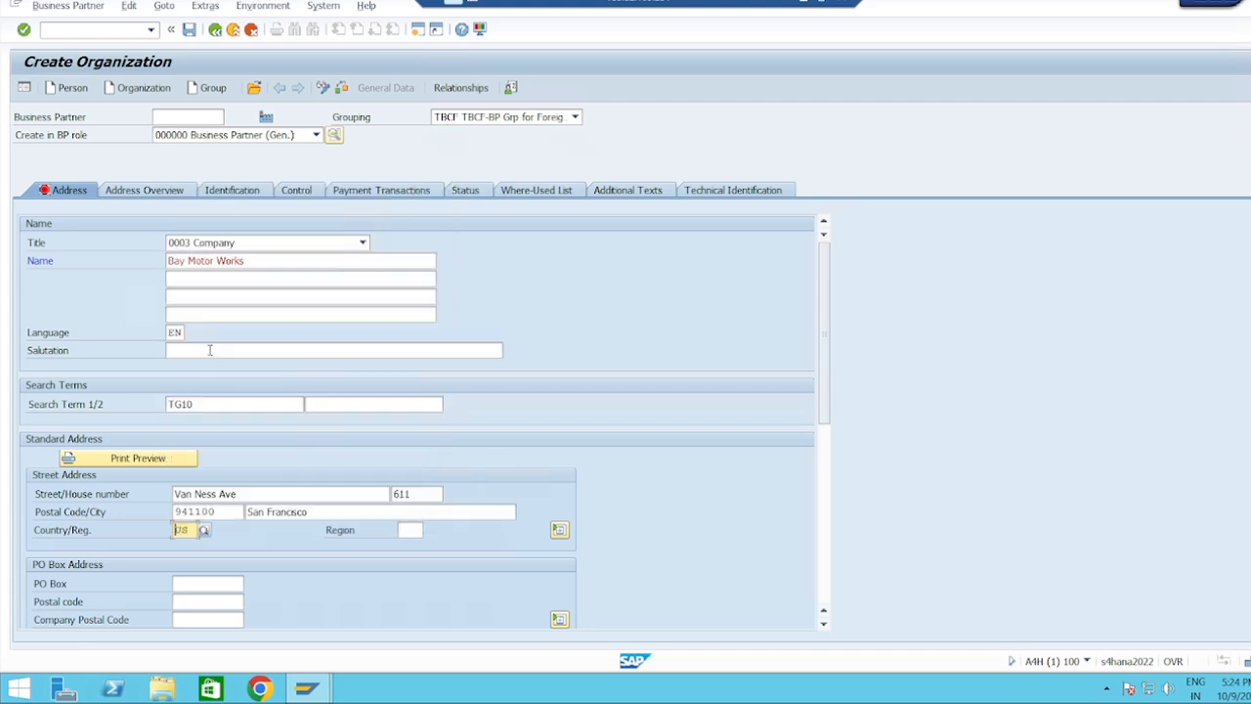
{"action": "left_click", "coordinate": [412, 529]}
{"action": "left_click", "coordinate": [429, 530]}
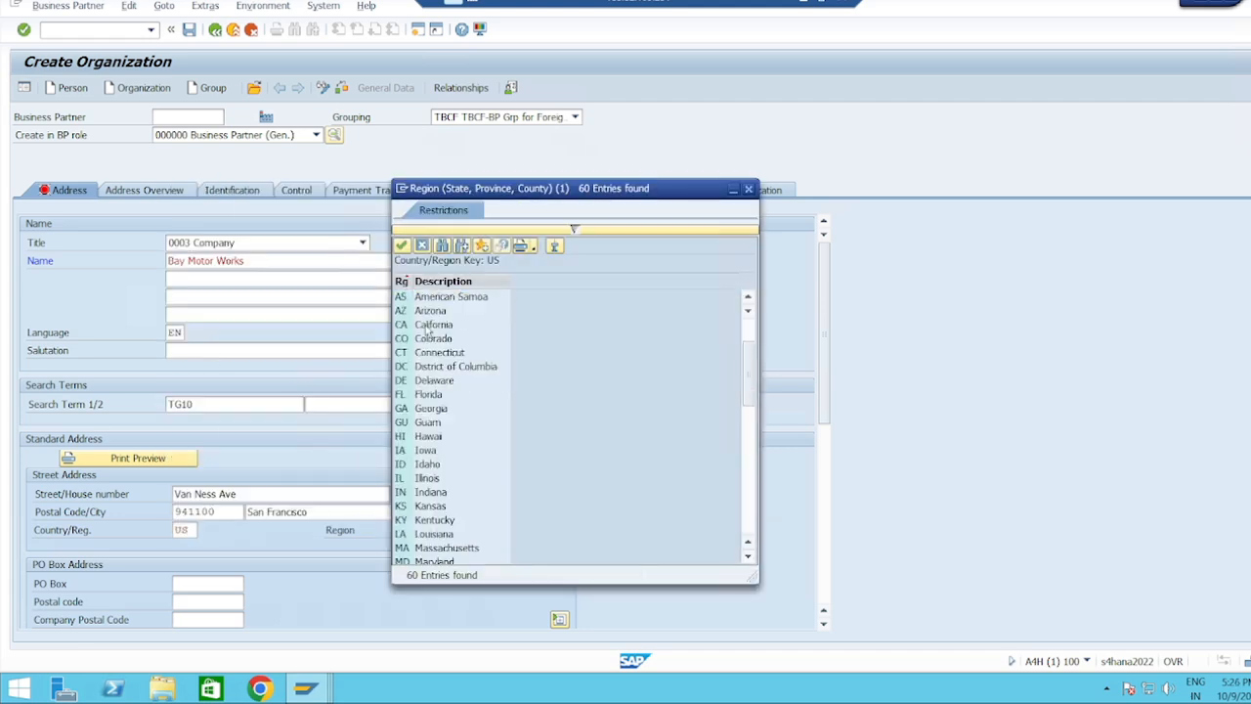
{"action": "double_click", "coordinate": [430, 325]}
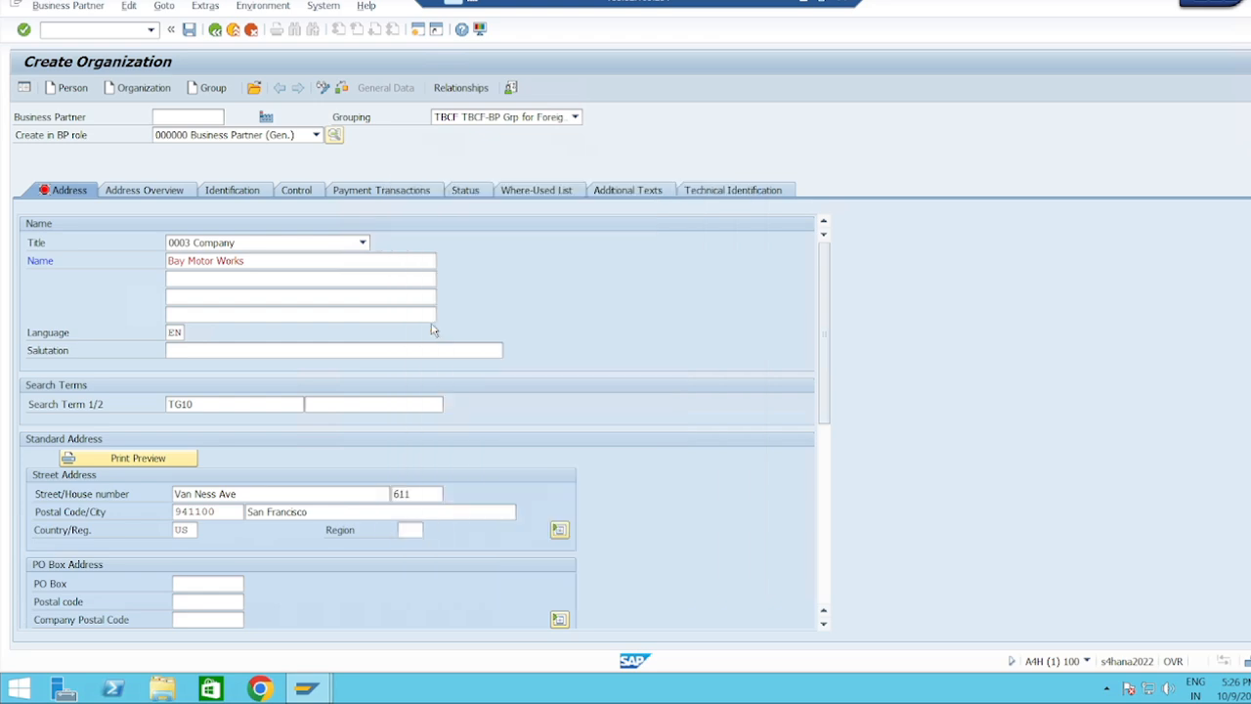
Fill in the PO box number and postal code in the organization's PO box address.
{"action": "scroll", "coordinate": [452, 479], "scroll_direction": "down", "scroll_amount": 3}
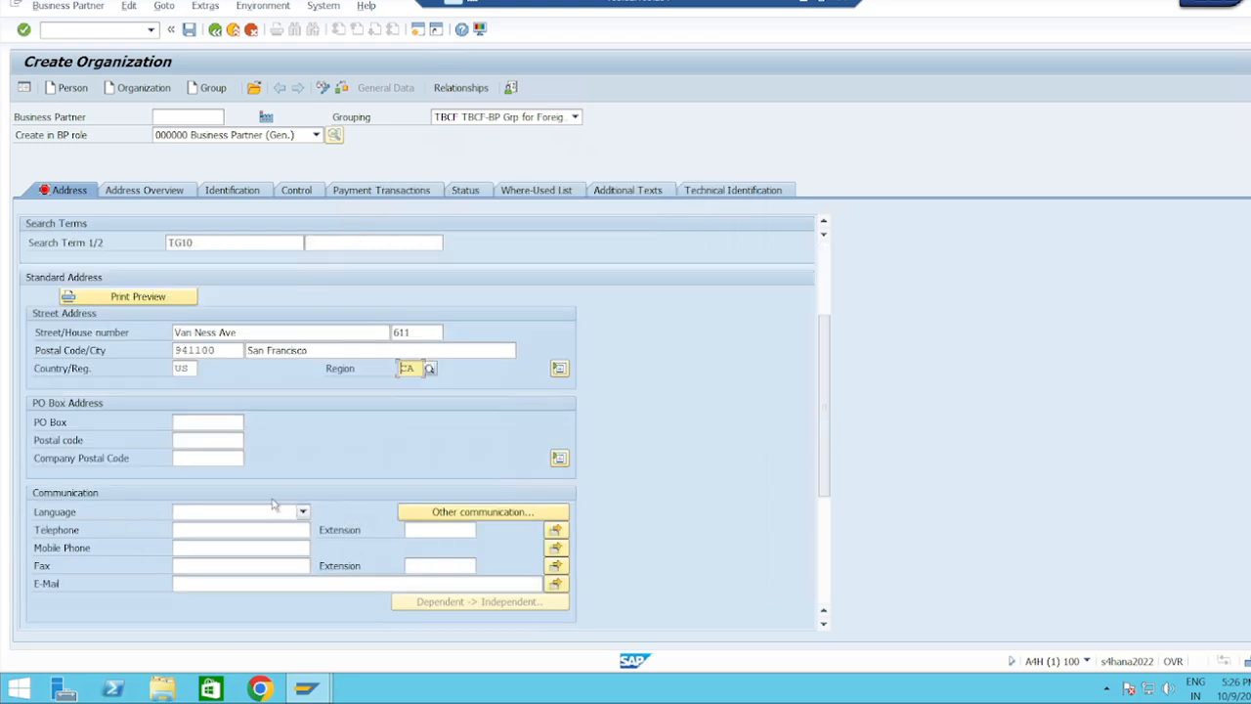
{"action": "left_click", "coordinate": [212, 426]}
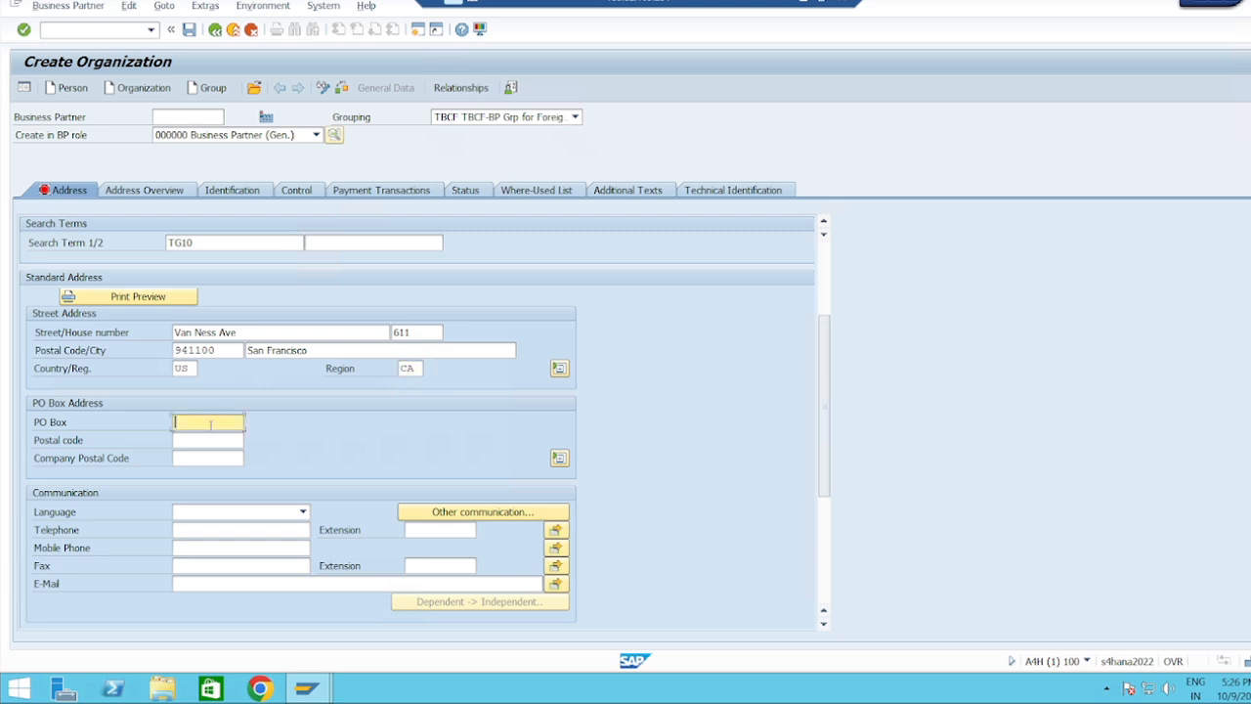
{"action": "type", "text": "941100"}
{"action": "left_click", "coordinate": [200, 439]}
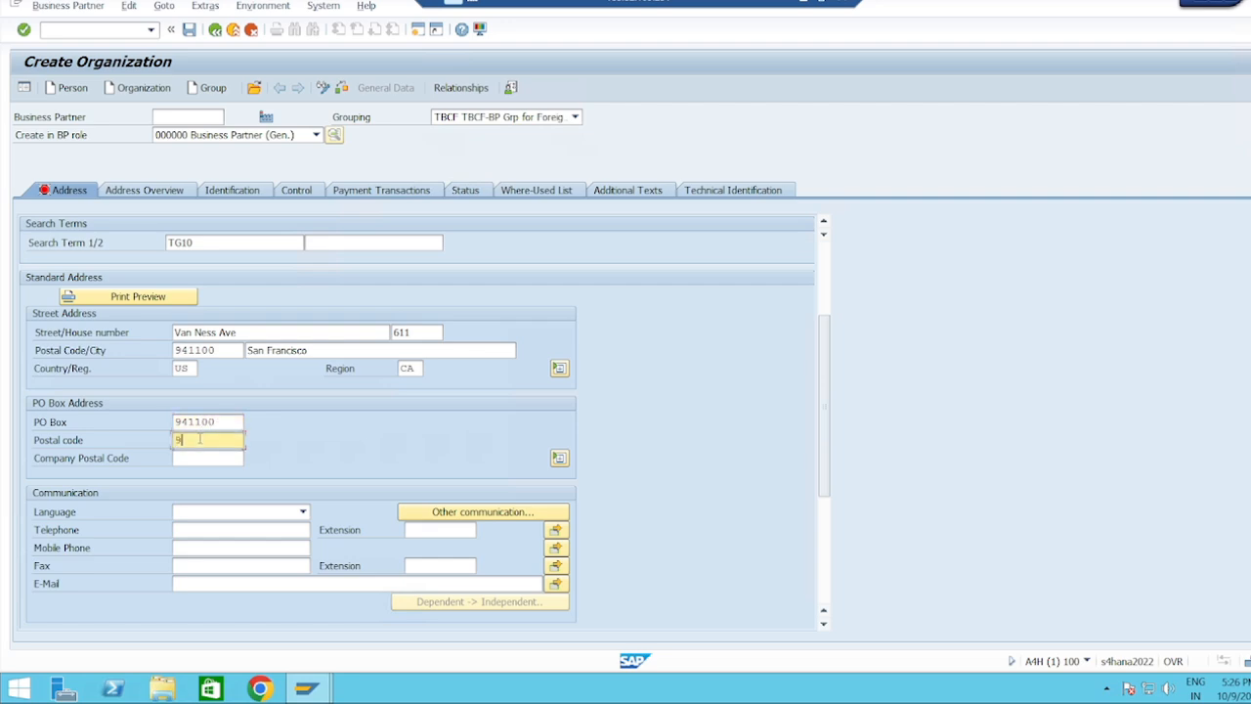
{"action": "type", "text": "941100"}
Validate the address entries and save Bay Motor Works as a new business partner.
{"action": "scroll", "coordinate": [293, 442], "scroll_direction": "down", "scroll_amount": 5}
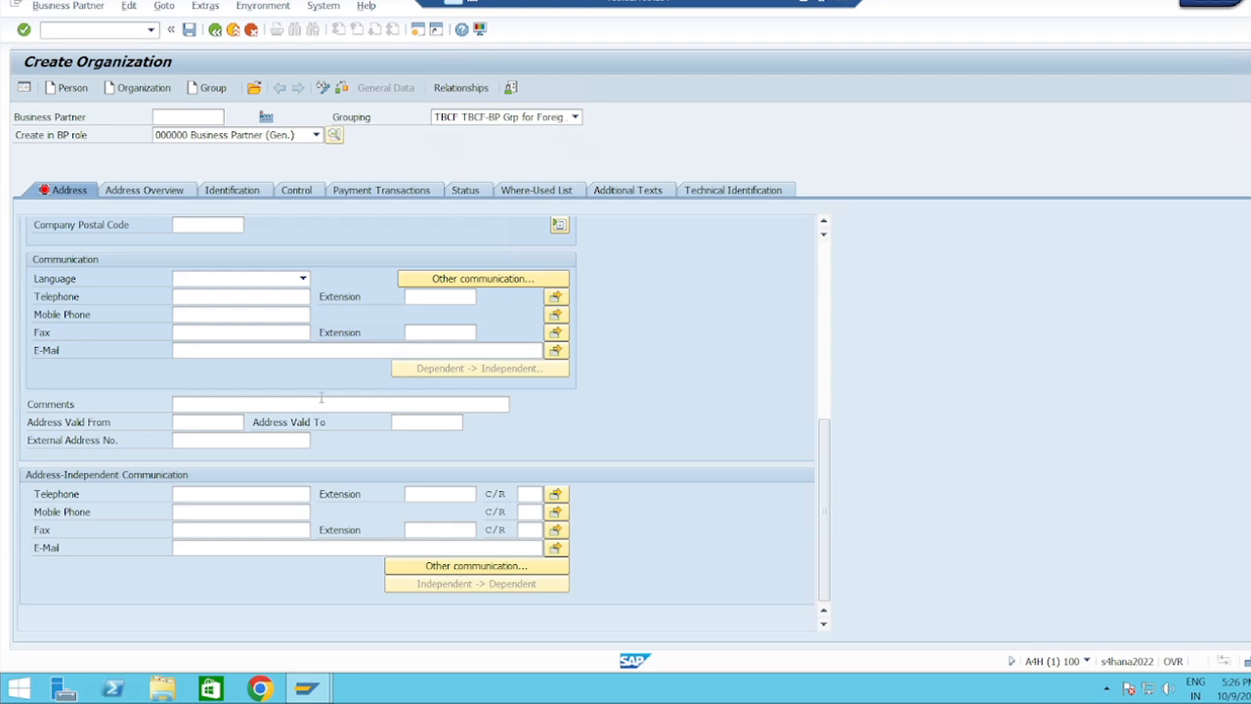
{"action": "key", "text": "Return"}
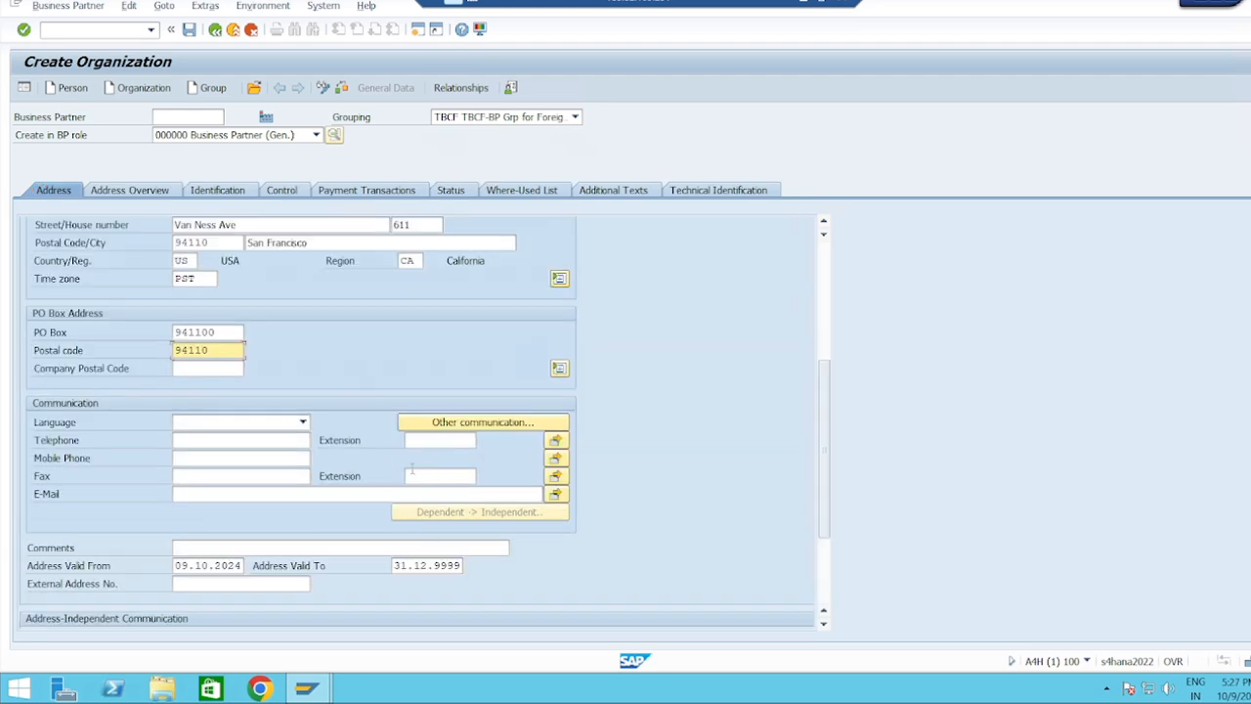
{"action": "scroll", "coordinate": [371, 452], "scroll_direction": "up", "scroll_amount": 6}
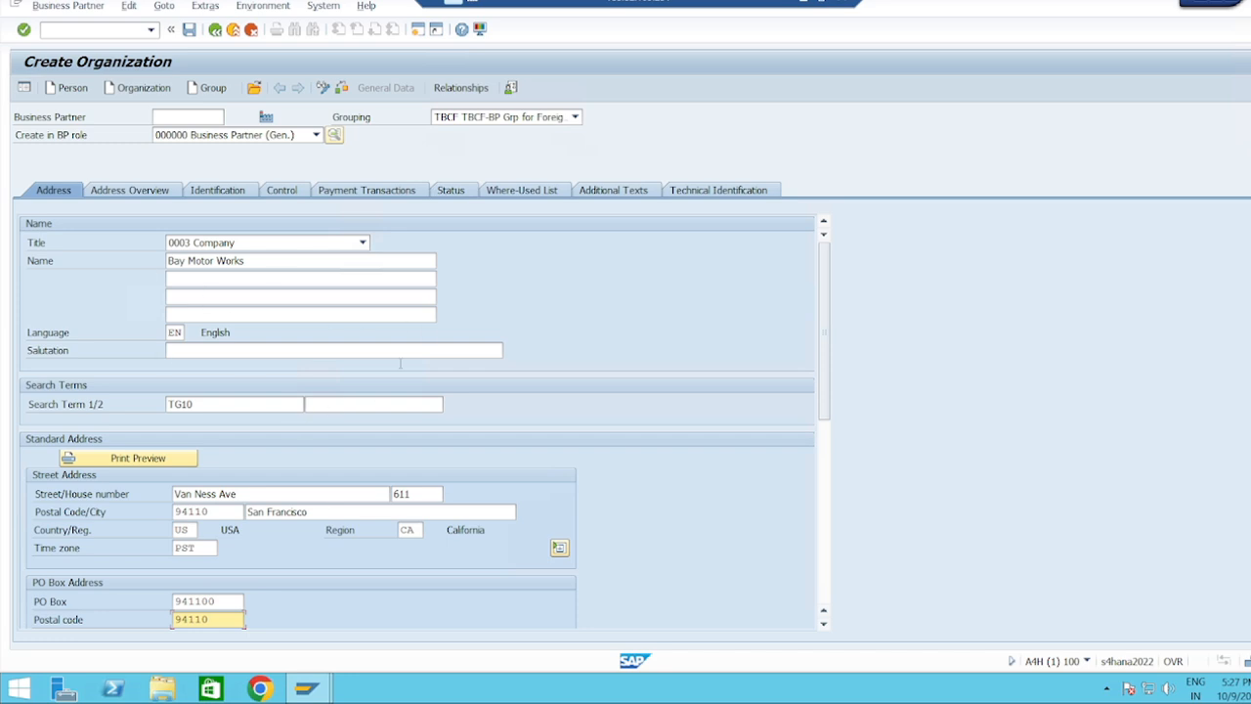
{"action": "left_click", "coordinate": [188, 30]}
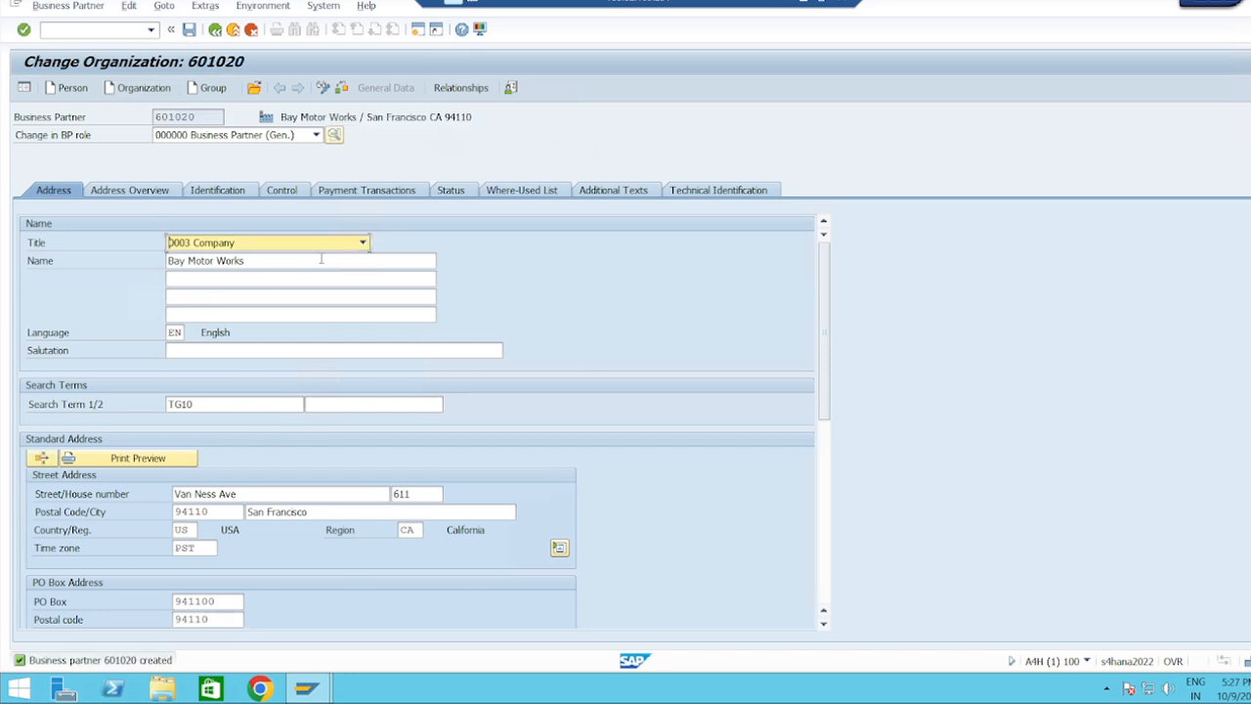
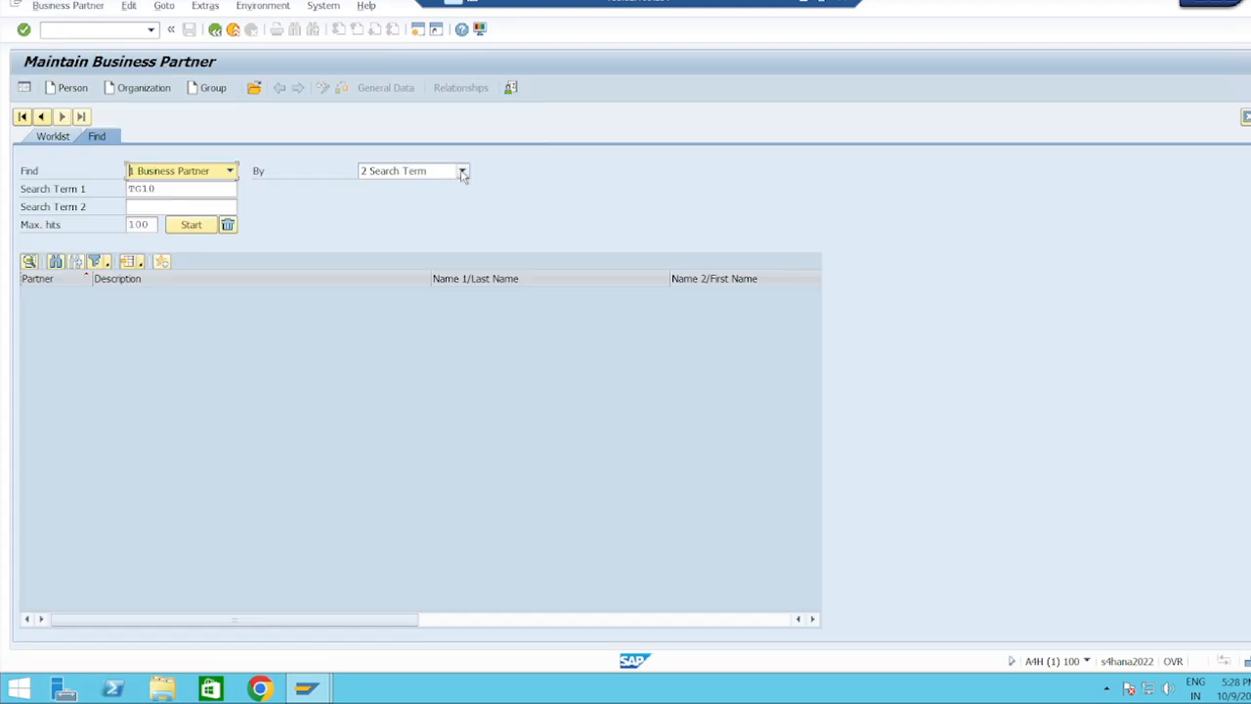
Find business partners by search term TG10 and open the Bay Motor Works record.
{"action": "left_click", "coordinate": [463, 172]}
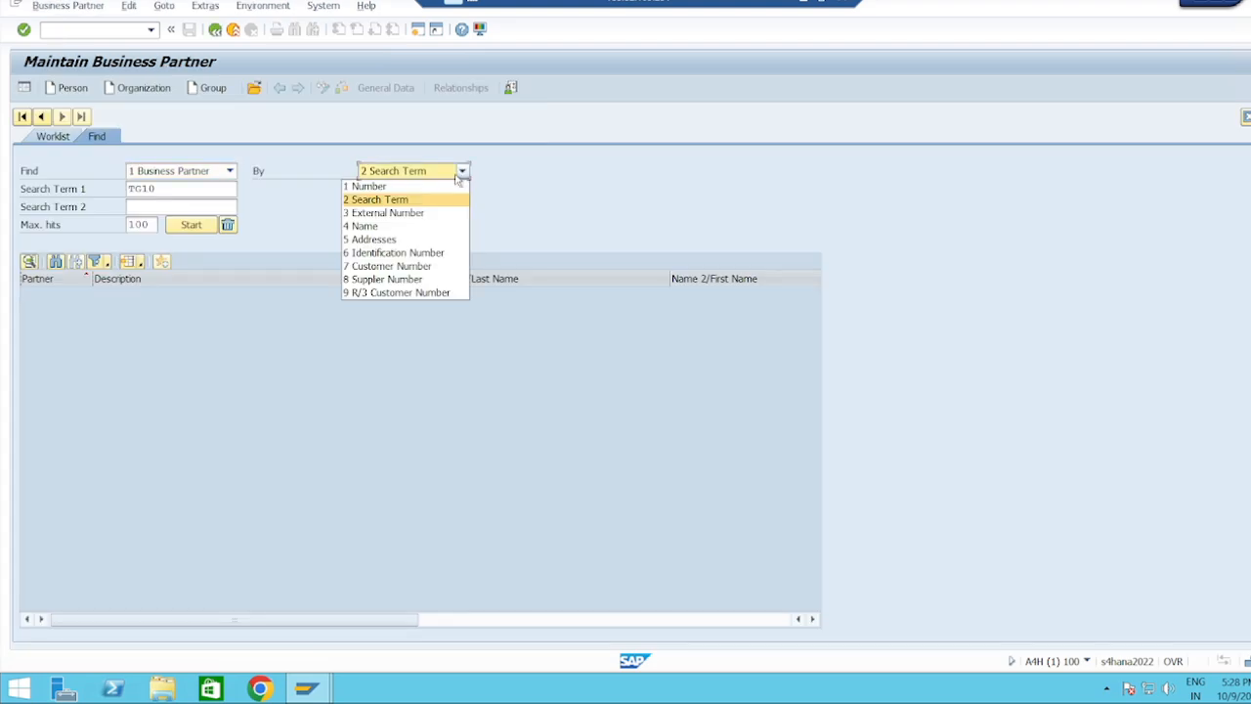
{"action": "left_click", "coordinate": [397, 200]}
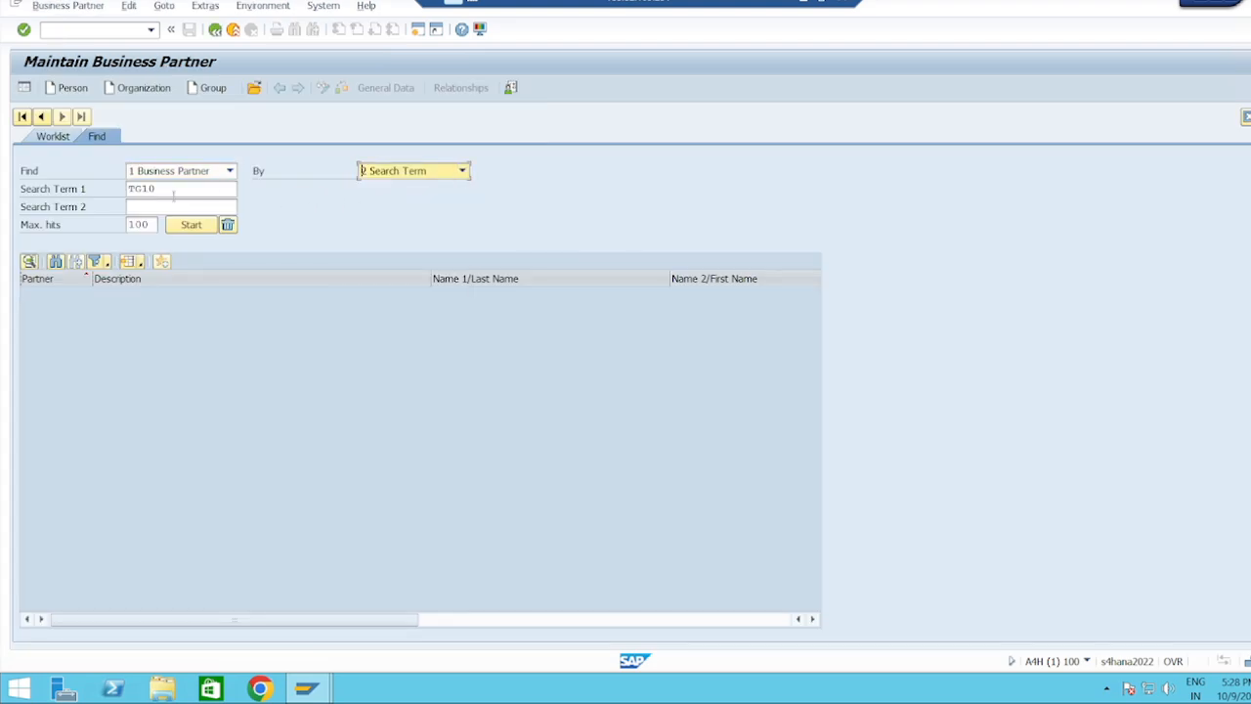
{"action": "left_click", "coordinate": [192, 225]}
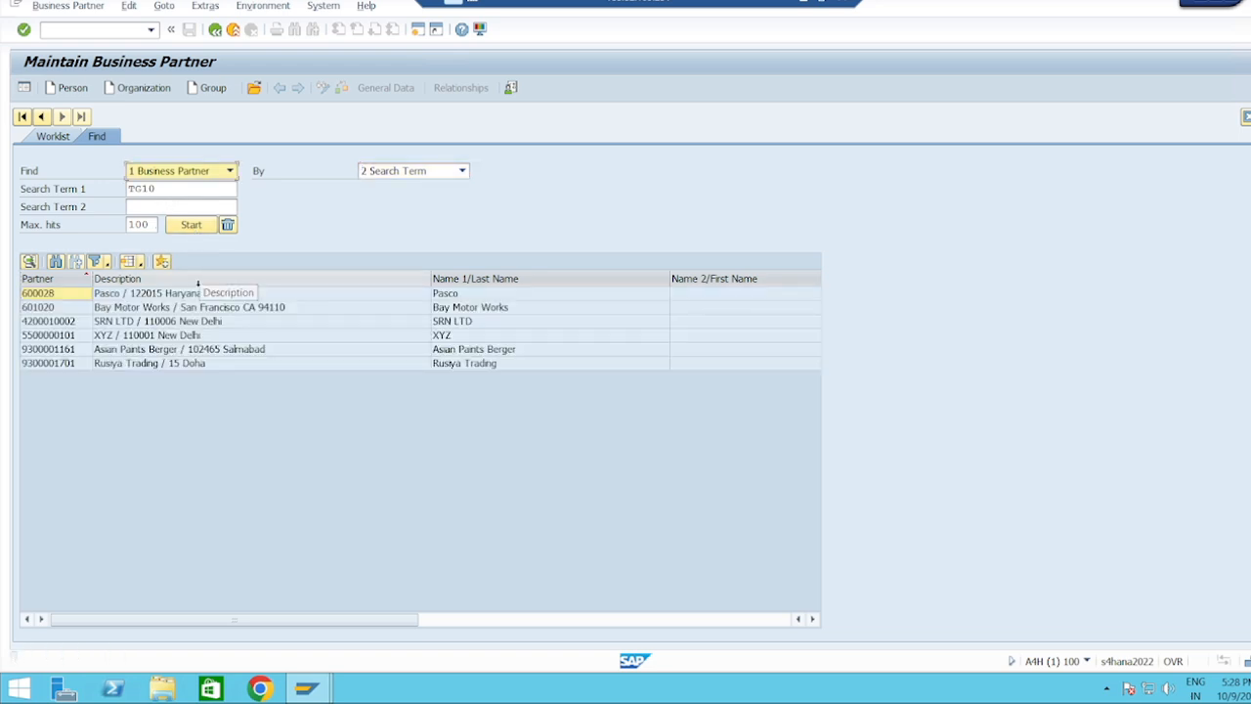
{"action": "left_click", "coordinate": [135, 309]}
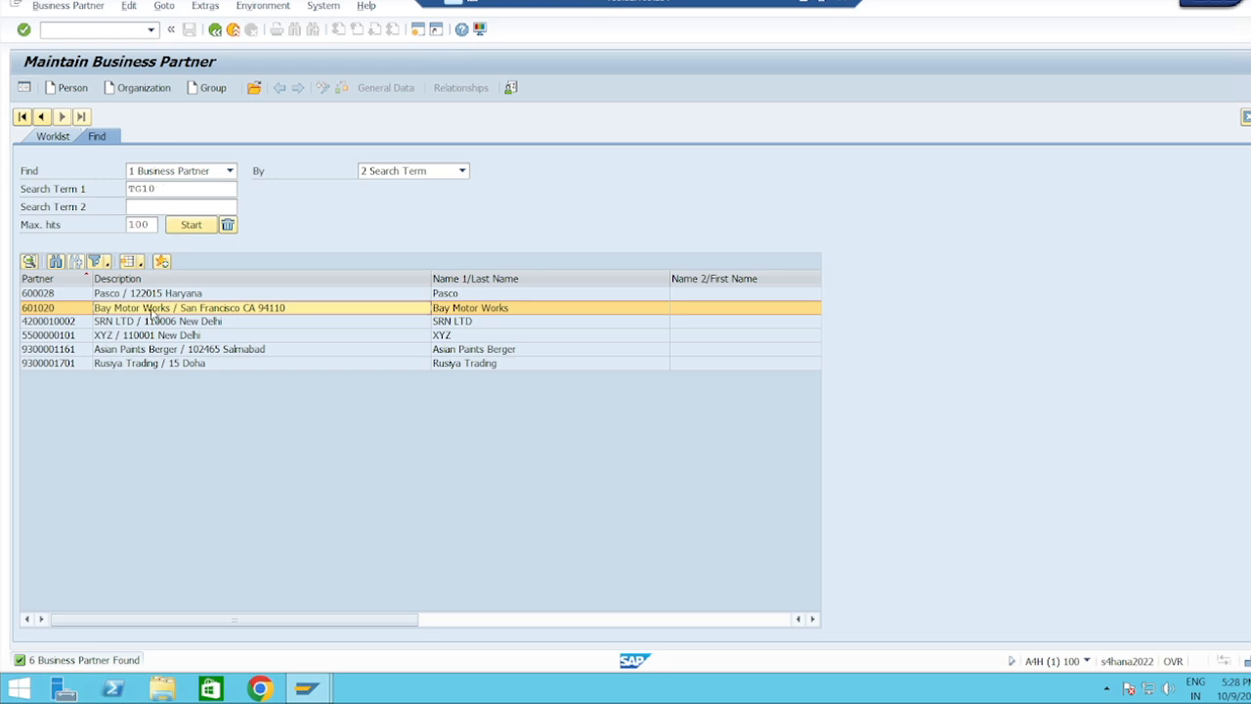
{"action": "double_click", "coordinate": [155, 313]}
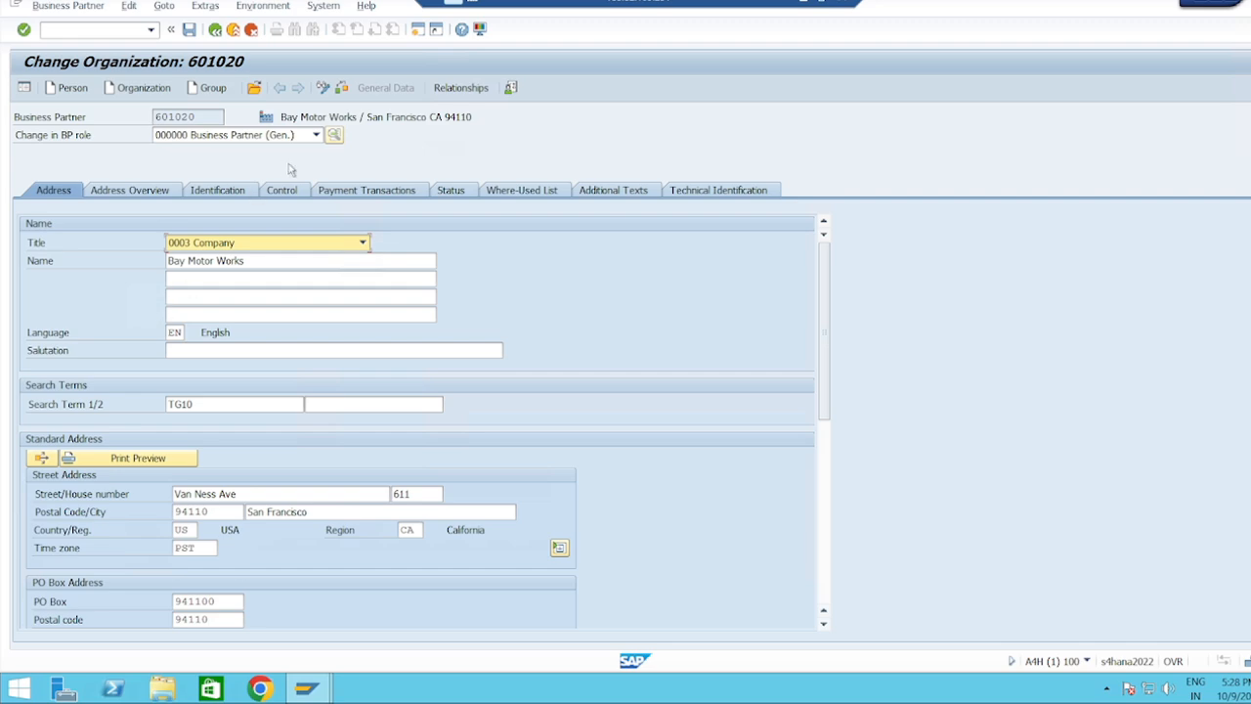
Assign the new BP role FLCU00 Customer (Fin.Accounting) to Bay Motor Works.
{"action": "left_click", "coordinate": [317, 135]}
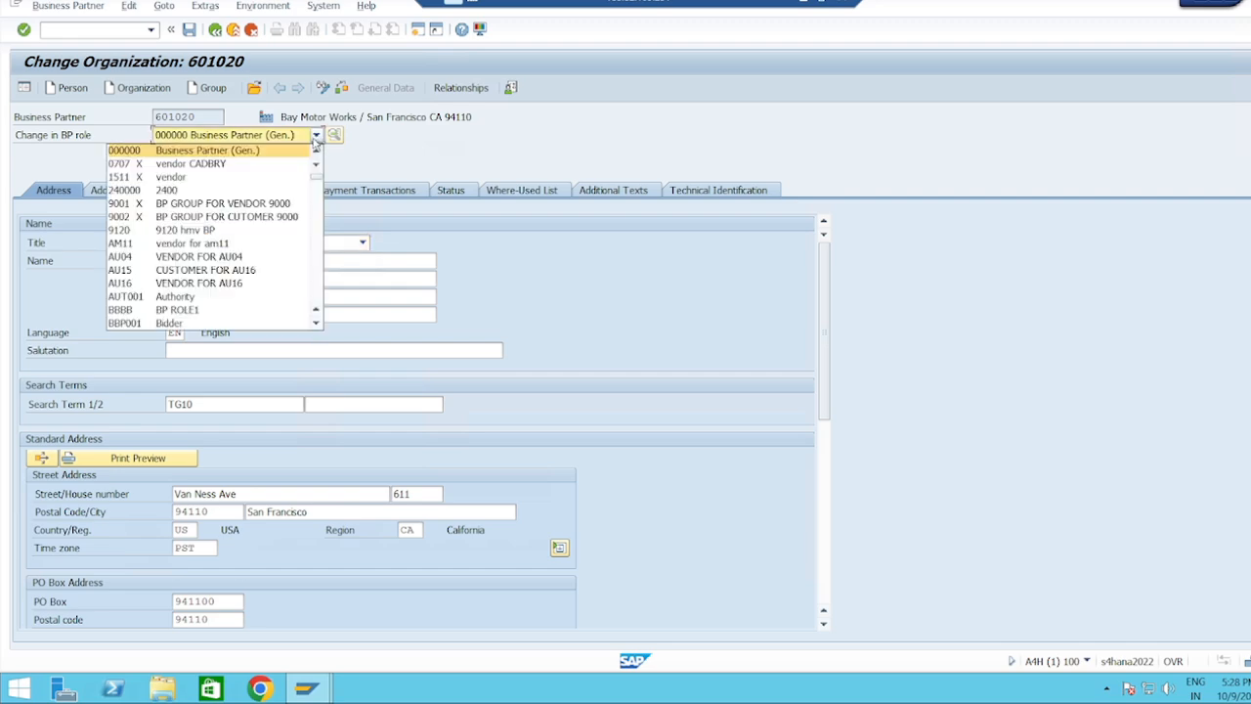
{"action": "scroll", "coordinate": [144, 232], "scroll_direction": "down", "scroll_amount": 5}
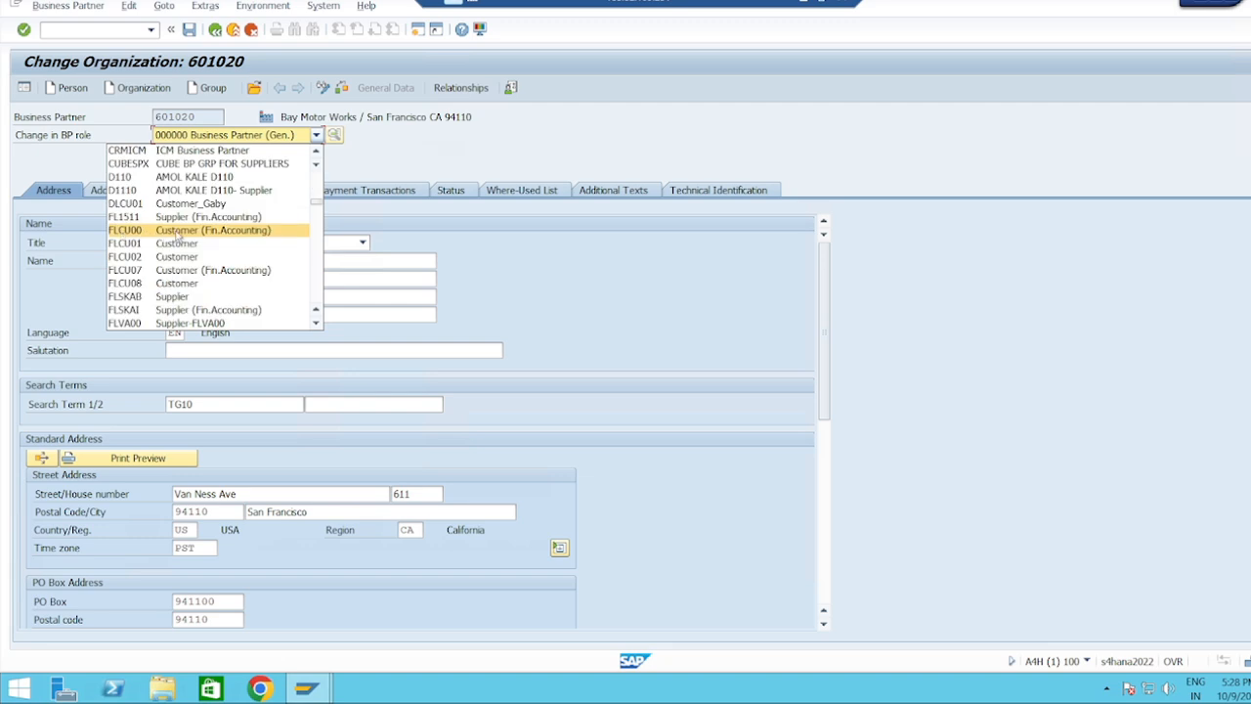
{"action": "left_click", "coordinate": [224, 233]}
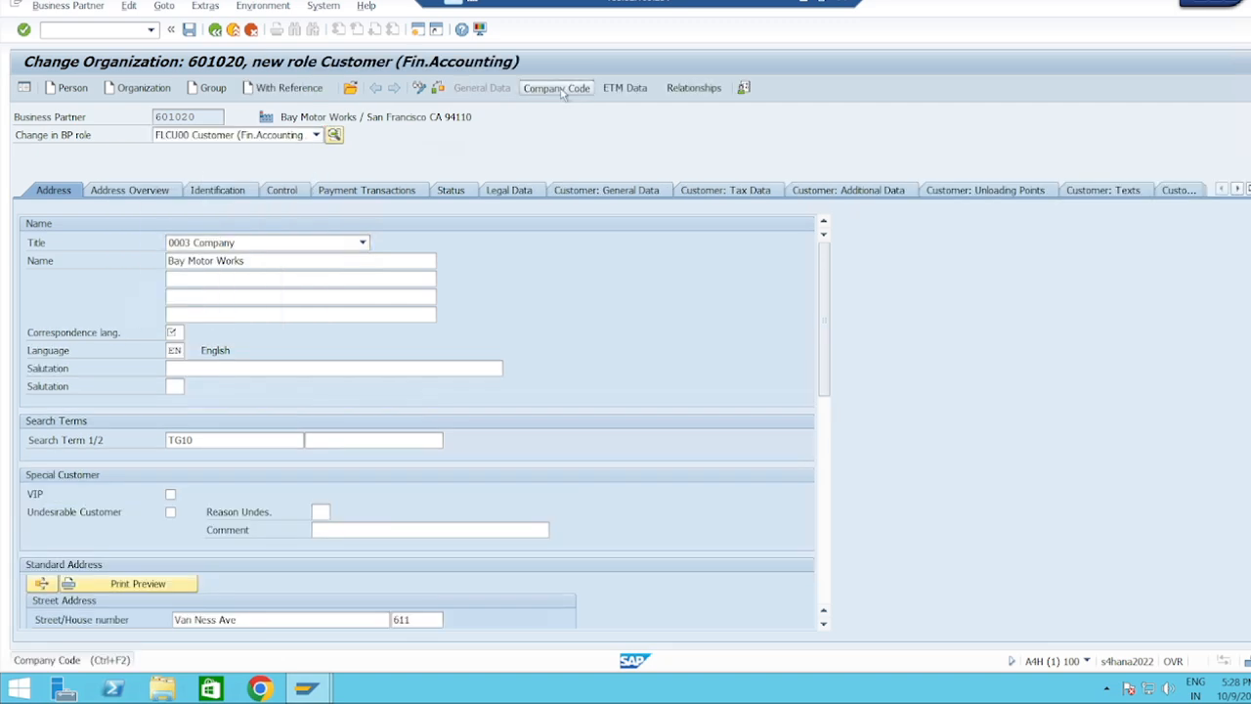
Open the customer's company code data for company code TG10.
{"action": "left_click", "coordinate": [556, 87]}
{"action": "left_click", "coordinate": [182, 207]}
{"action": "left_click", "coordinate": [180, 222]}
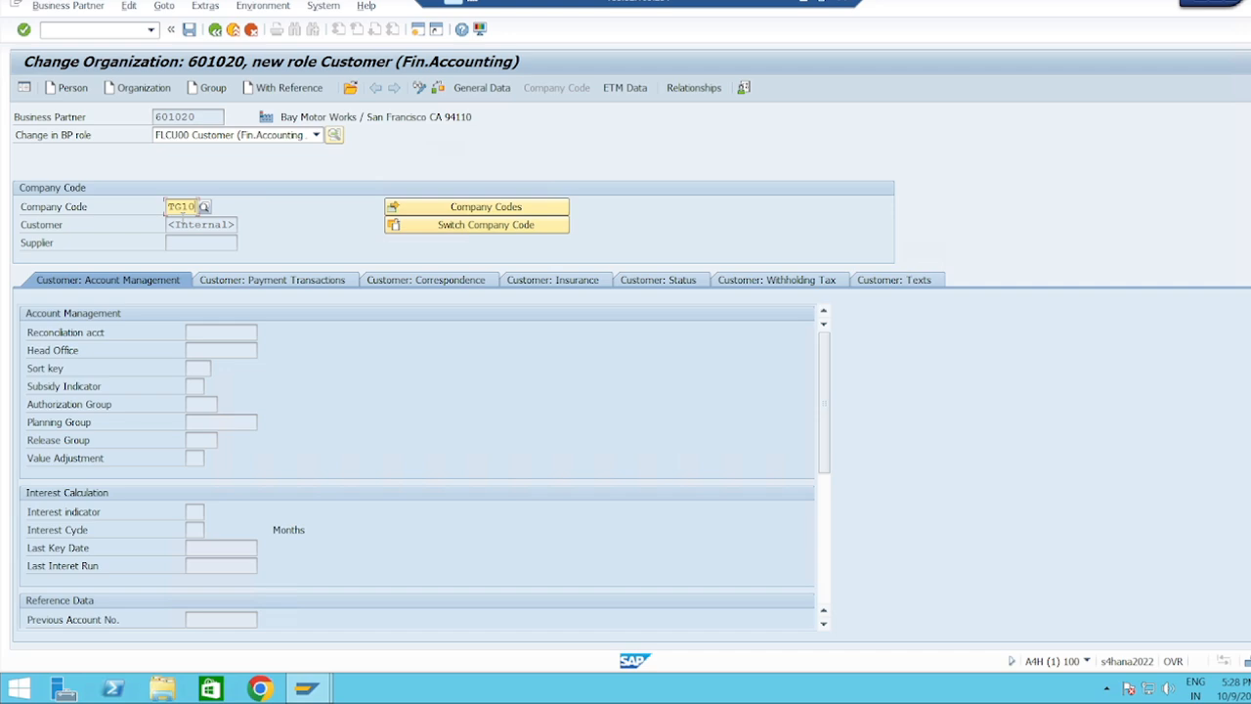
{"action": "key", "text": "Return"}
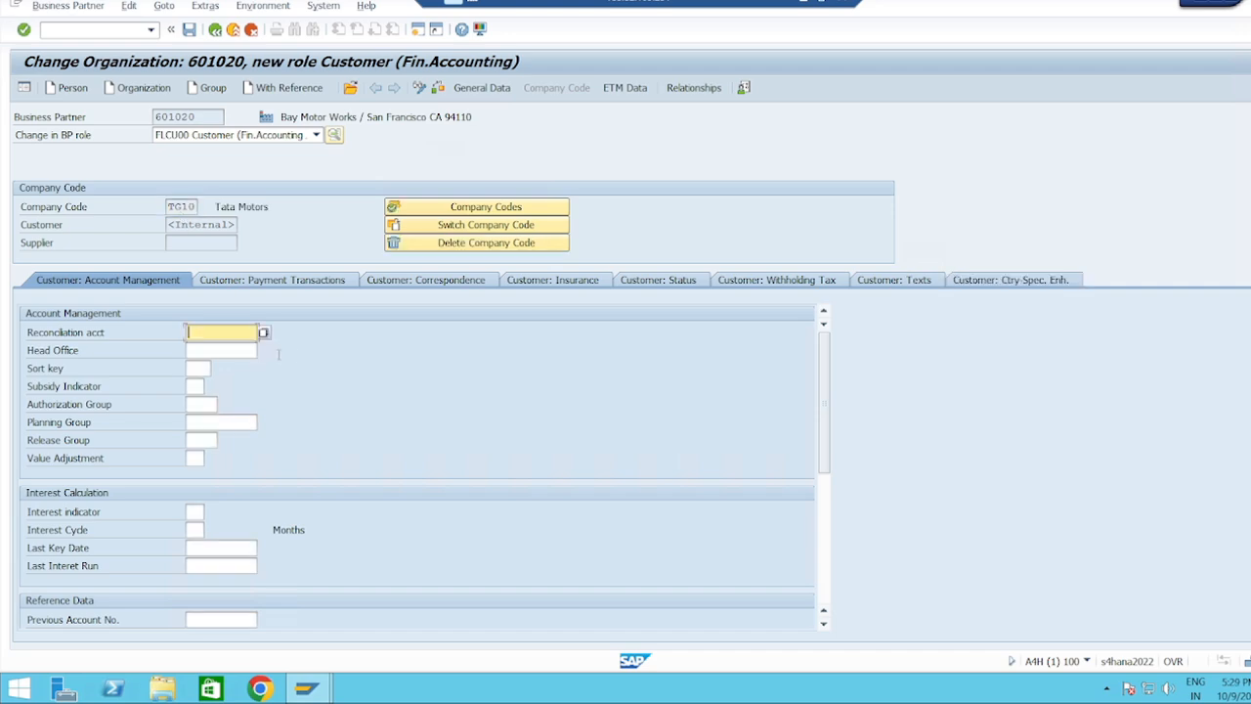
Set the reconciliation account to 8002 (Accounts Receivable Foreign) and the sort key to 031 in account management.
{"action": "left_click", "coordinate": [263, 332]}
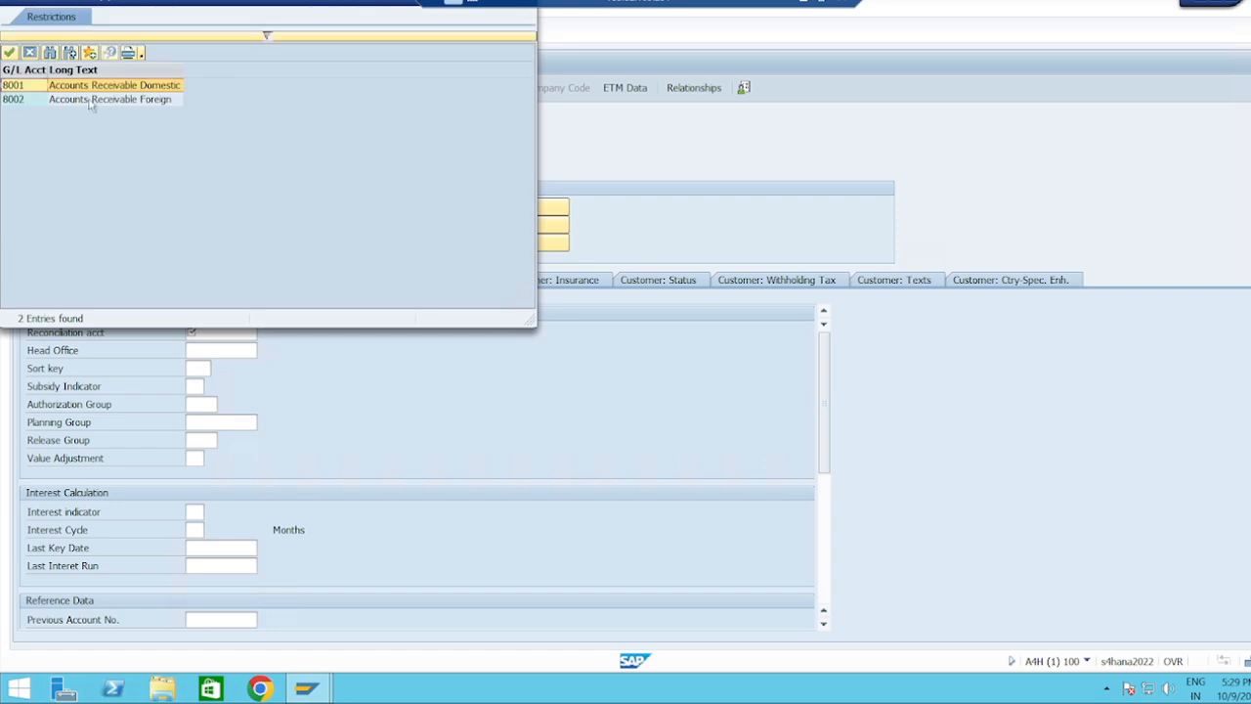
{"action": "double_click", "coordinate": [137, 100]}
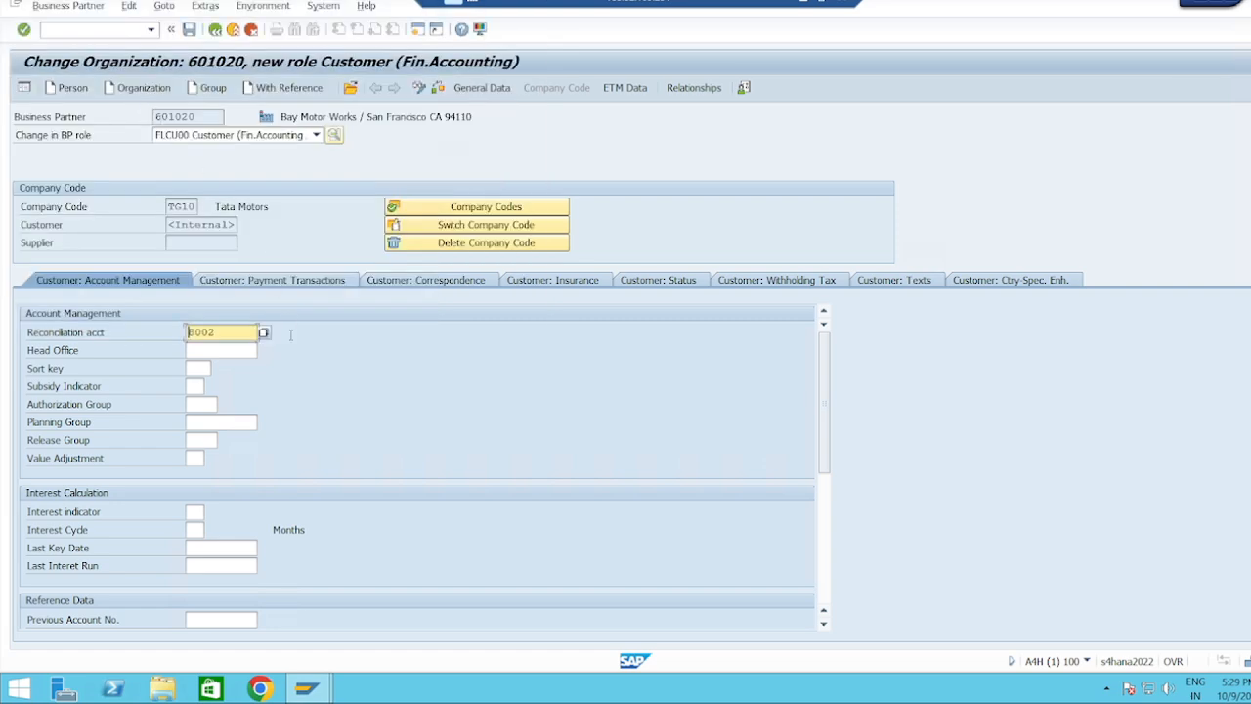
{"action": "left_click", "coordinate": [207, 366]}
{"action": "key", "text": "F4"}
{"action": "double_click", "coordinate": [254, 445]}
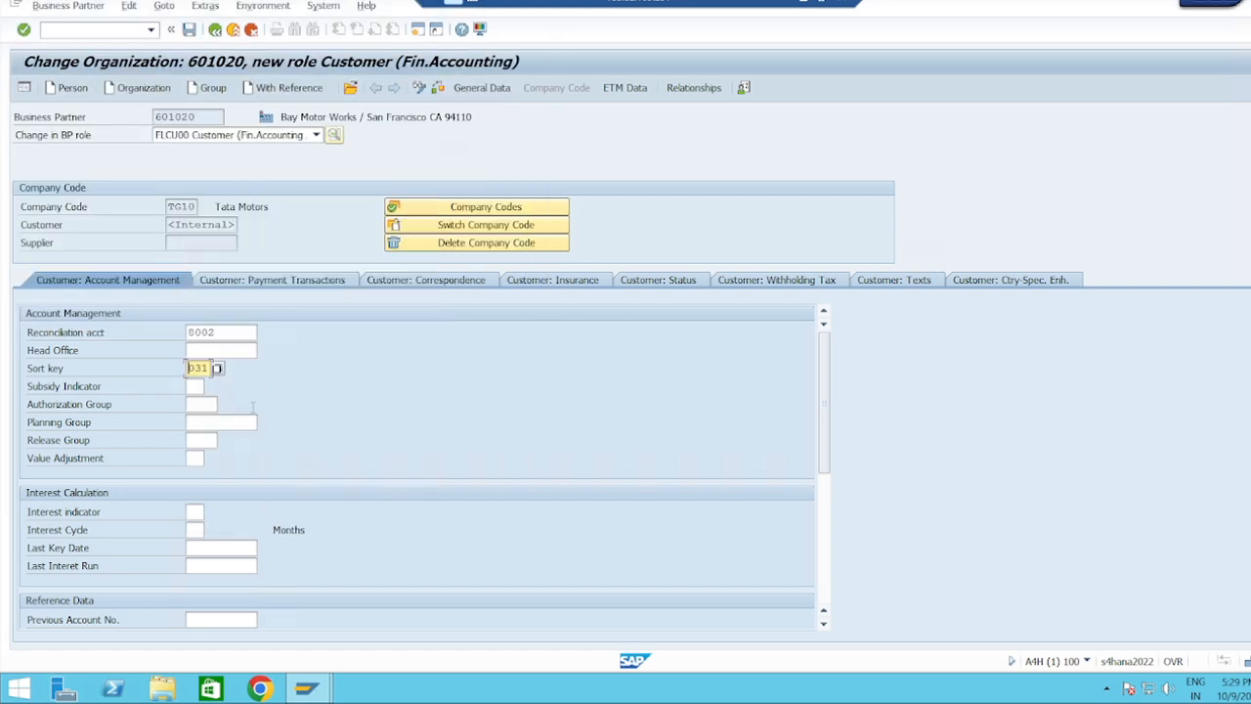
Set the customer's terms of payment to 0001 (payable immediately, due net) and save the new customer role.
{"action": "scroll", "coordinate": [259, 348], "scroll_direction": "down", "scroll_amount": 3}
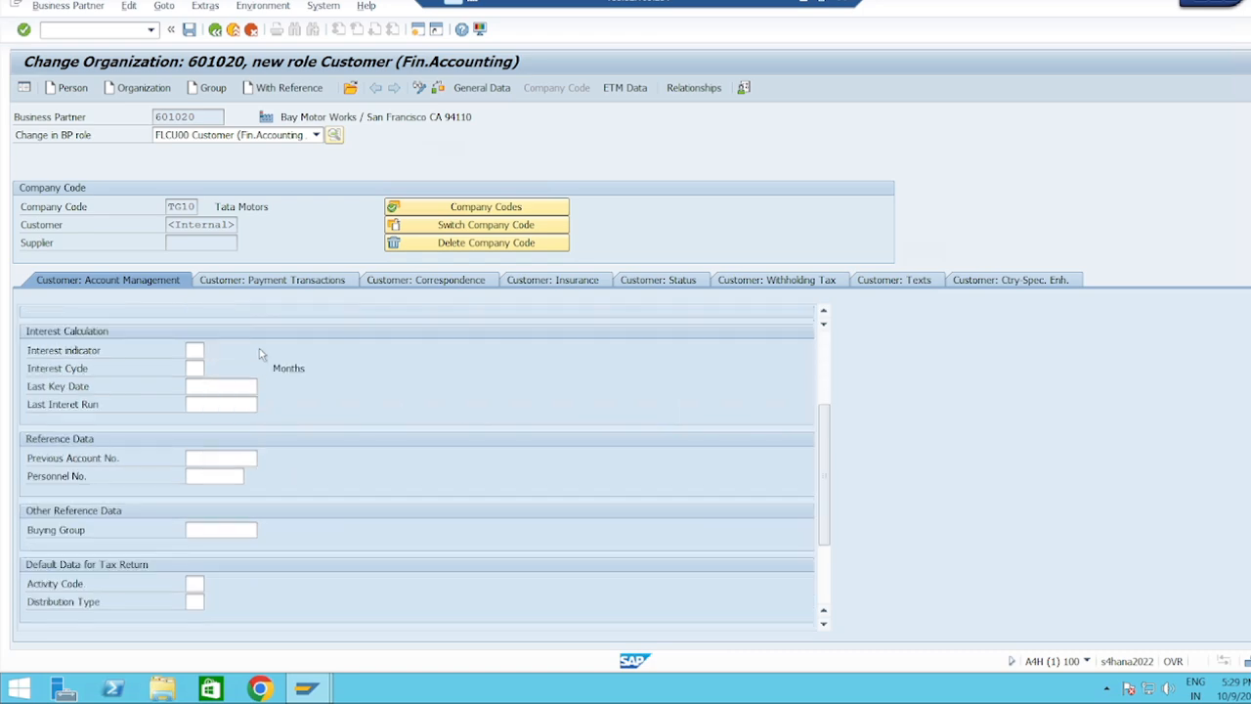
{"action": "scroll", "coordinate": [277, 354], "scroll_direction": "down", "scroll_amount": 3}
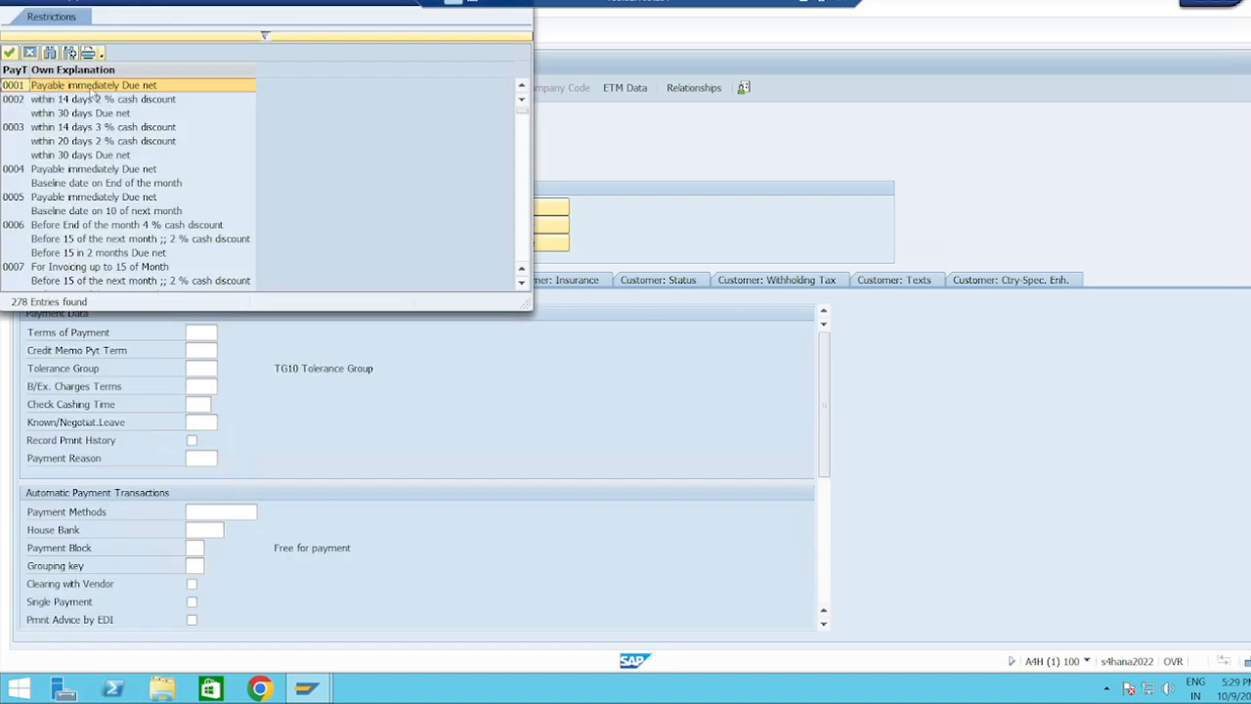
{"action": "double_click", "coordinate": [93, 86]}
{"action": "left_click", "coordinate": [189, 29]}
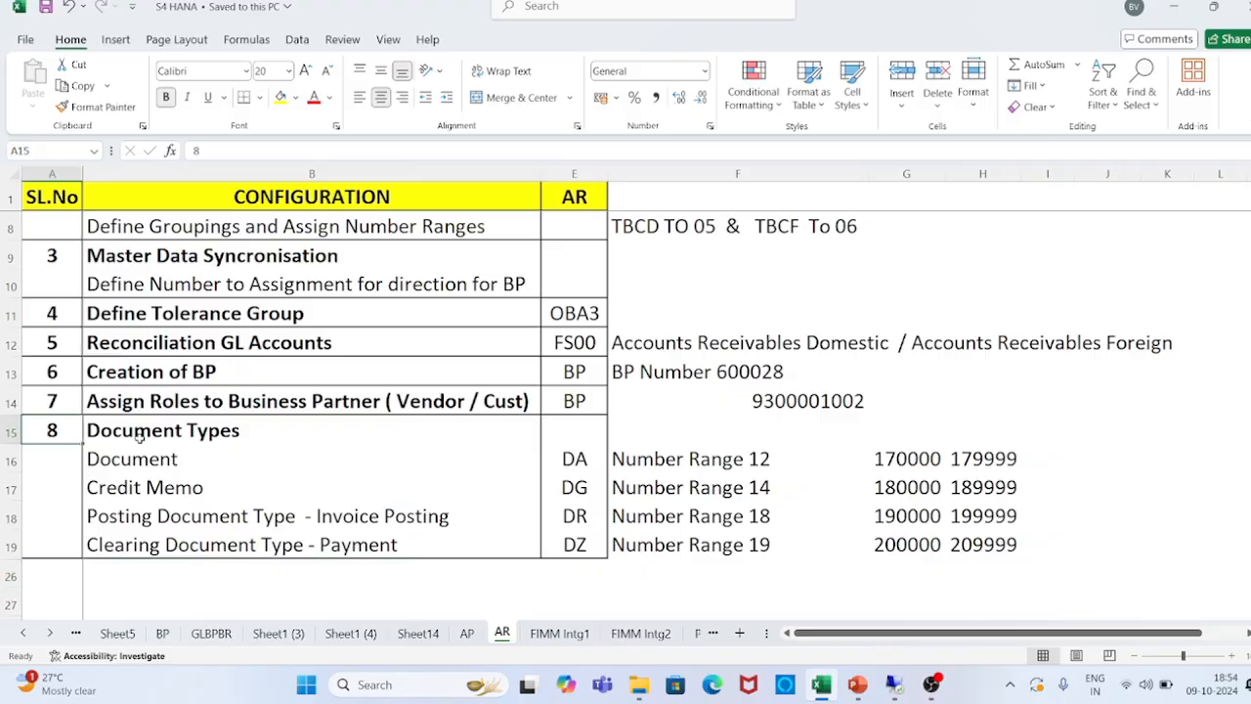
Review the document types in section 8 of the Excel AR configuration sheet, with their codes DA, DG, DR and DZ.
{"action": "left_click", "coordinate": [140, 439]}
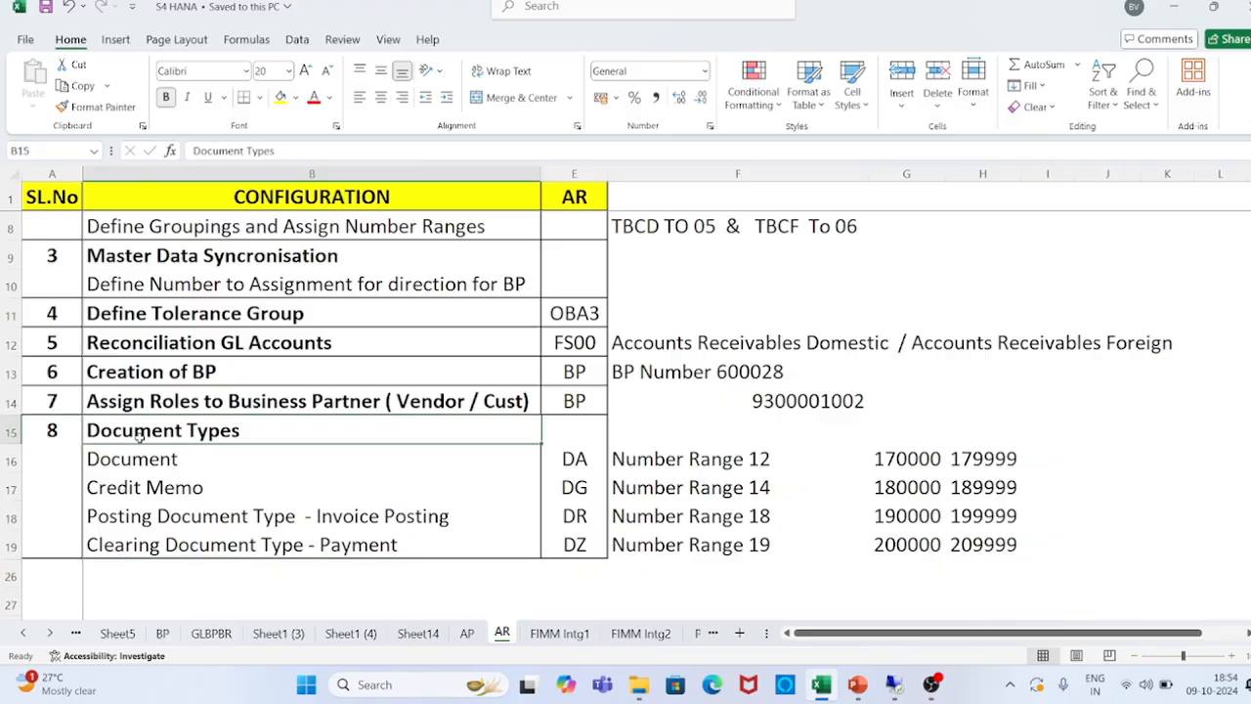
{"action": "left_click", "coordinate": [584, 459]}
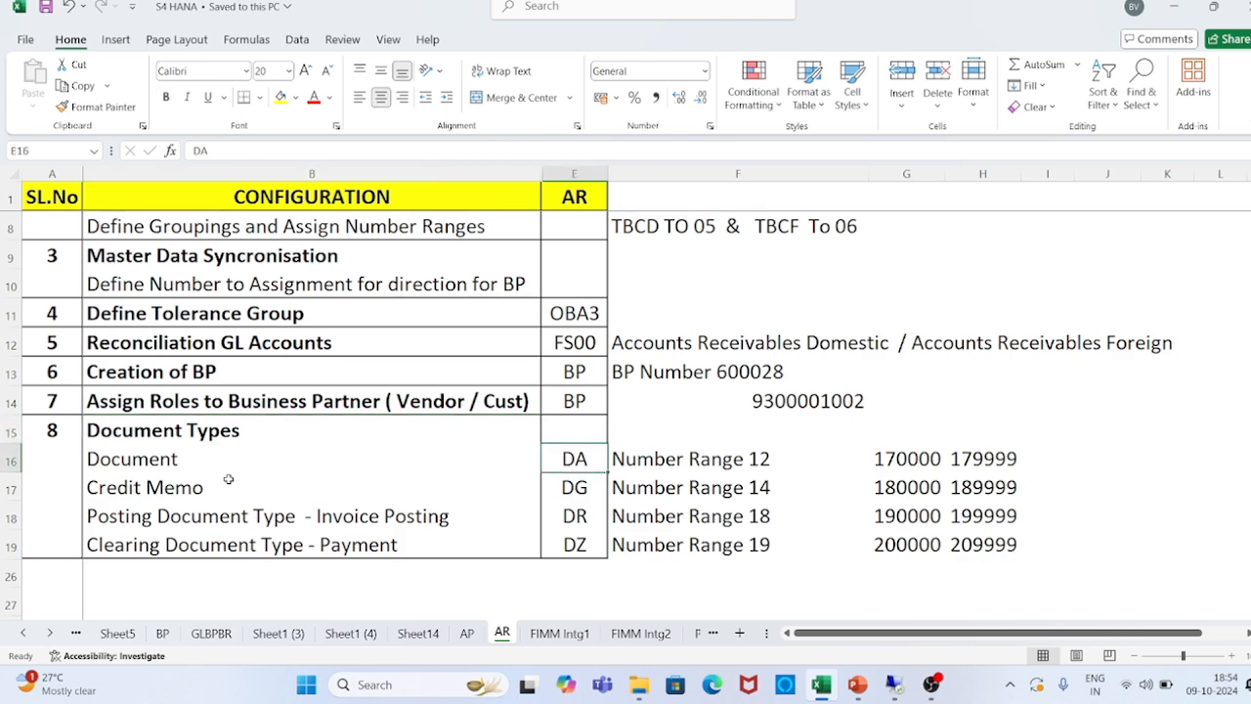
{"action": "left_click", "coordinate": [193, 468]}
{"action": "left_click", "coordinate": [211, 498]}
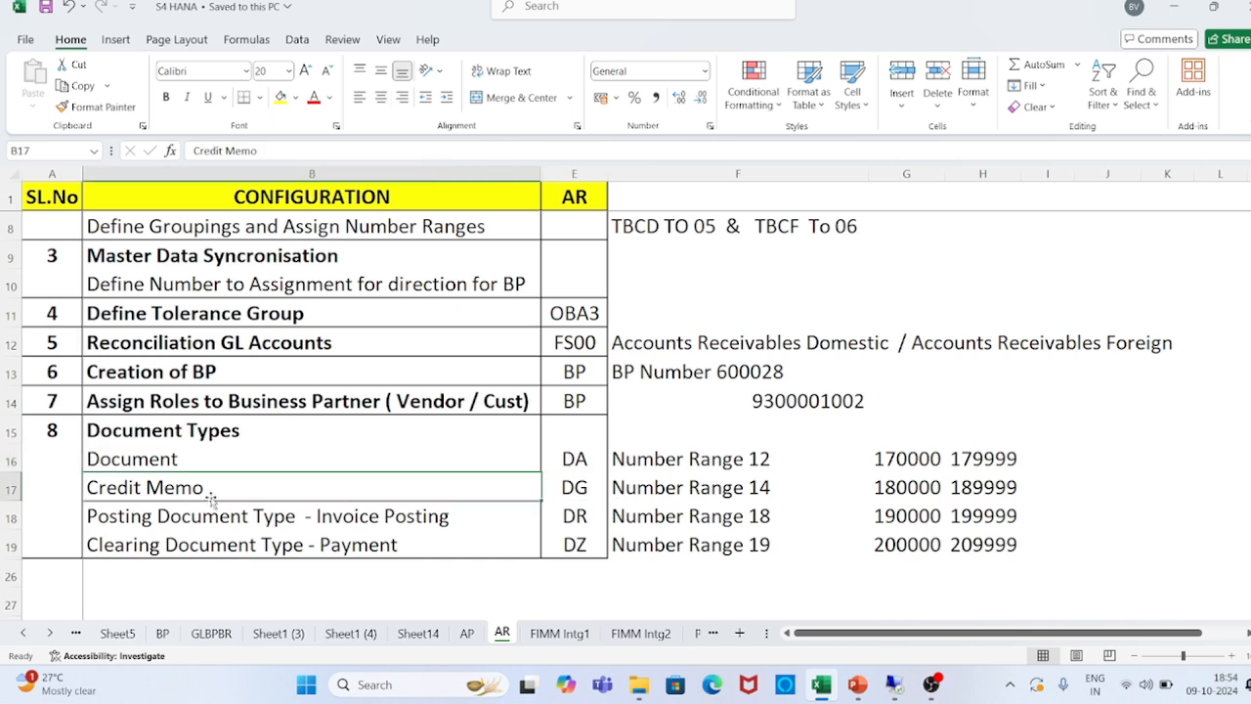
{"action": "left_click", "coordinate": [585, 520]}
{"action": "left_click", "coordinate": [424, 522]}
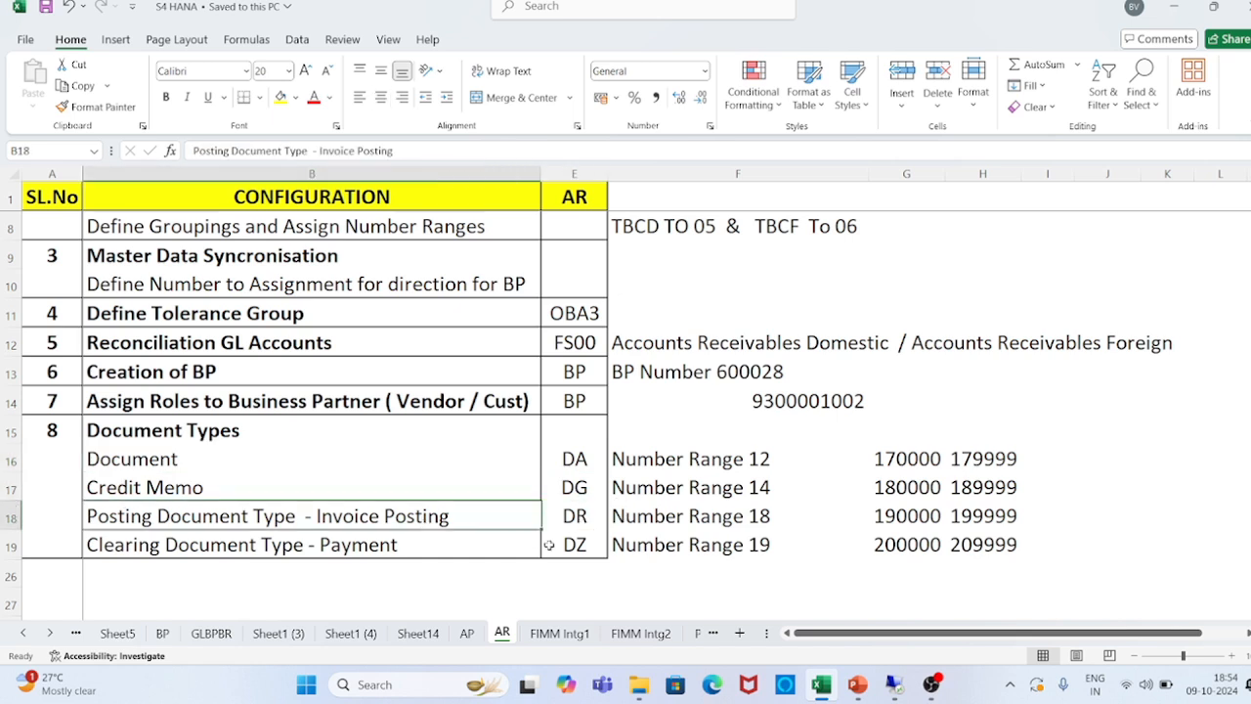
{"action": "left_click", "coordinate": [583, 547]}
{"action": "left_click", "coordinate": [395, 544]}
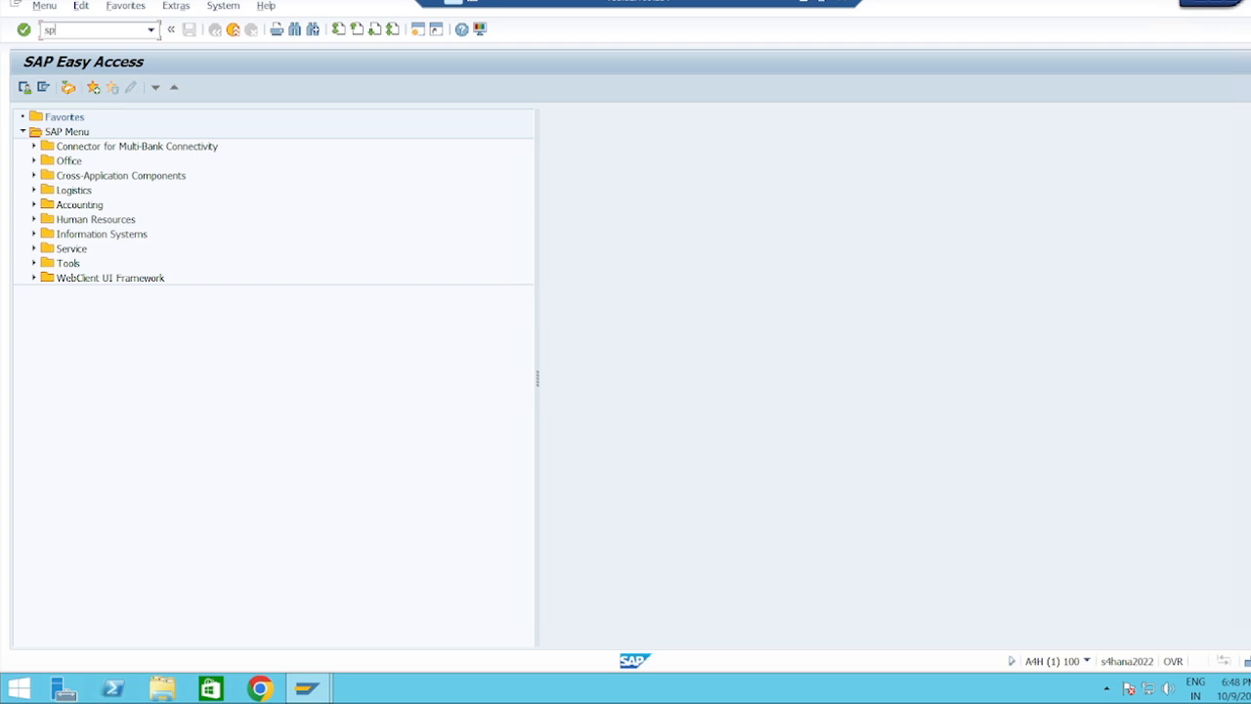
Start SPRO in SAP, display the SAP Reference IMG and expand Financial Accounting down to Financial Accounting Global Settings.
{"action": "key", "text": "Return"}
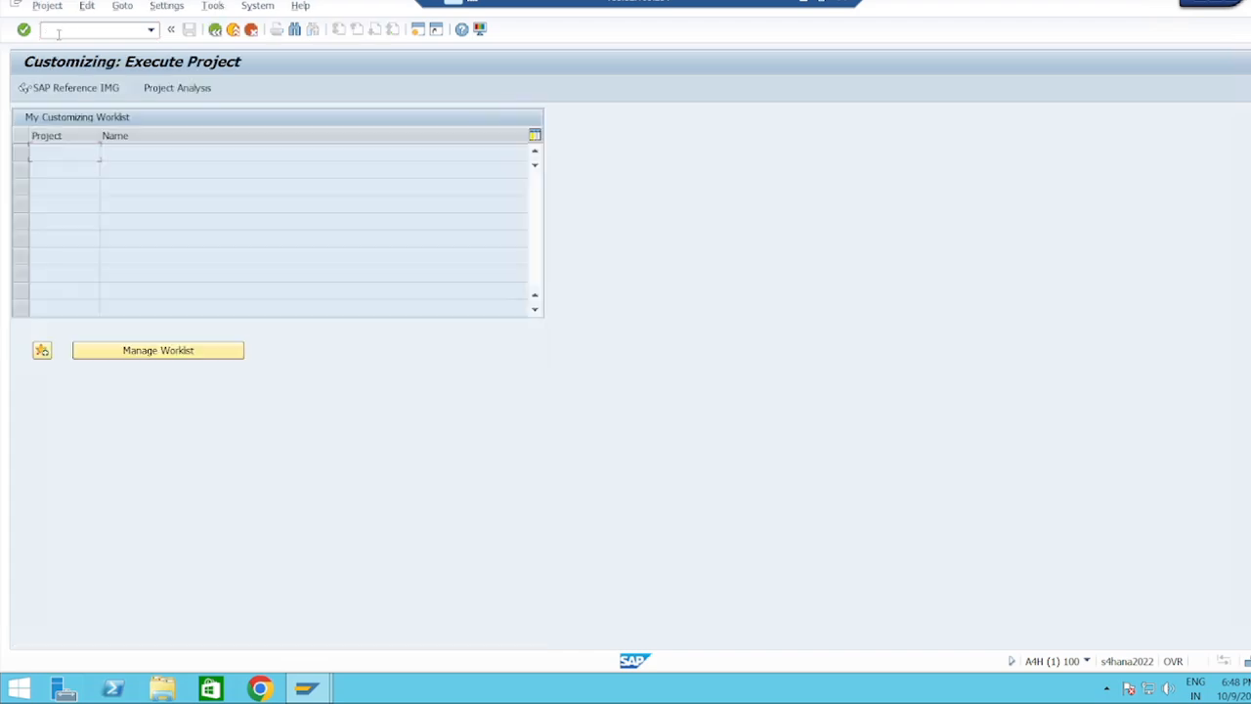
{"action": "left_click", "coordinate": [72, 90]}
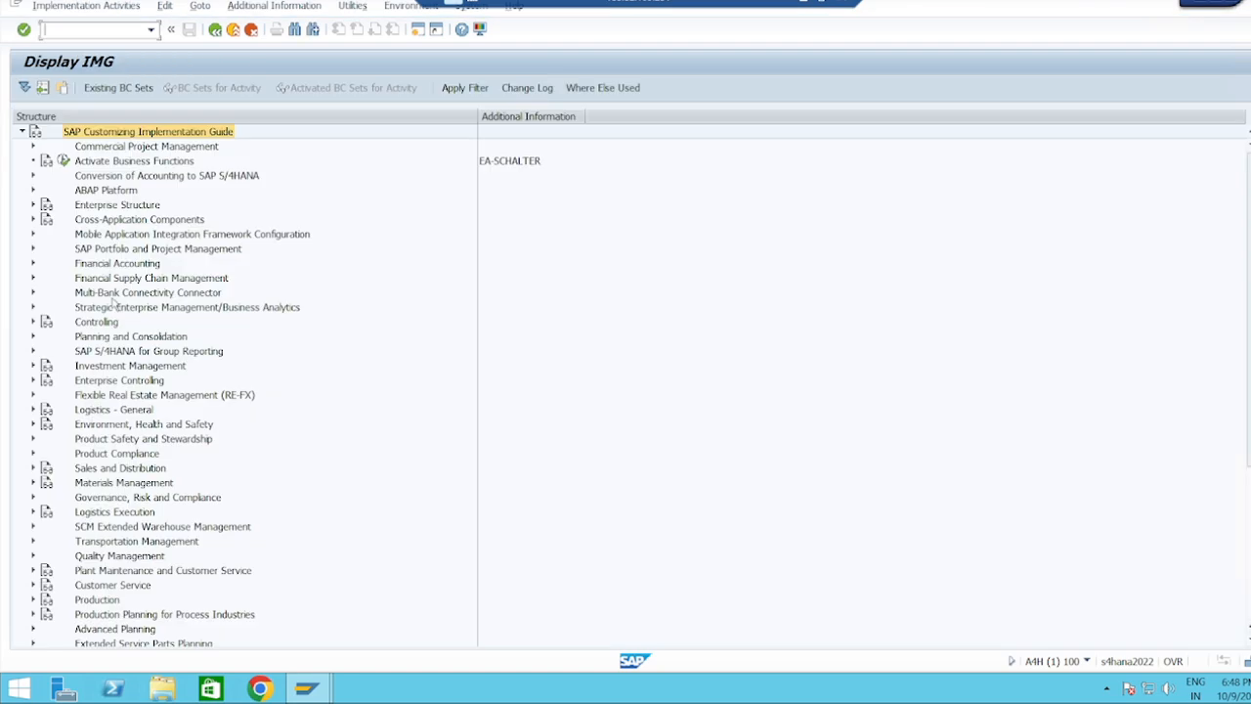
{"action": "left_click", "coordinate": [98, 264]}
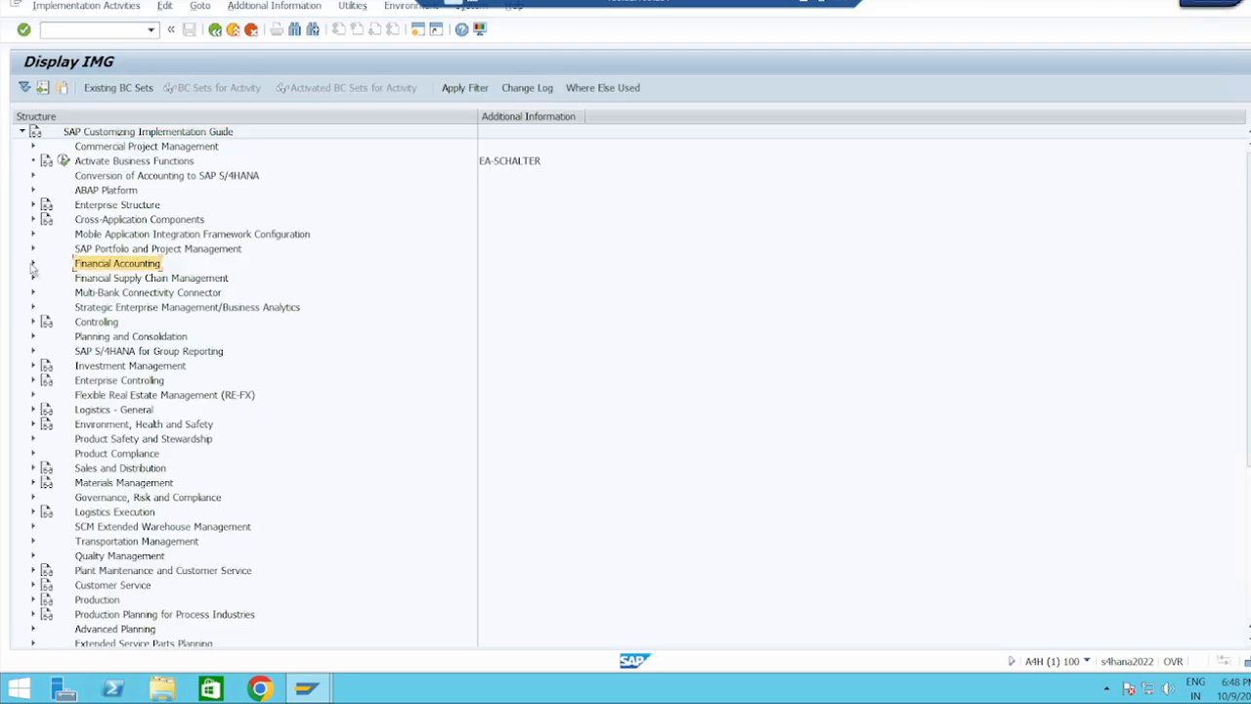
{"action": "left_click", "coordinate": [32, 263]}
{"action": "left_click", "coordinate": [115, 278]}
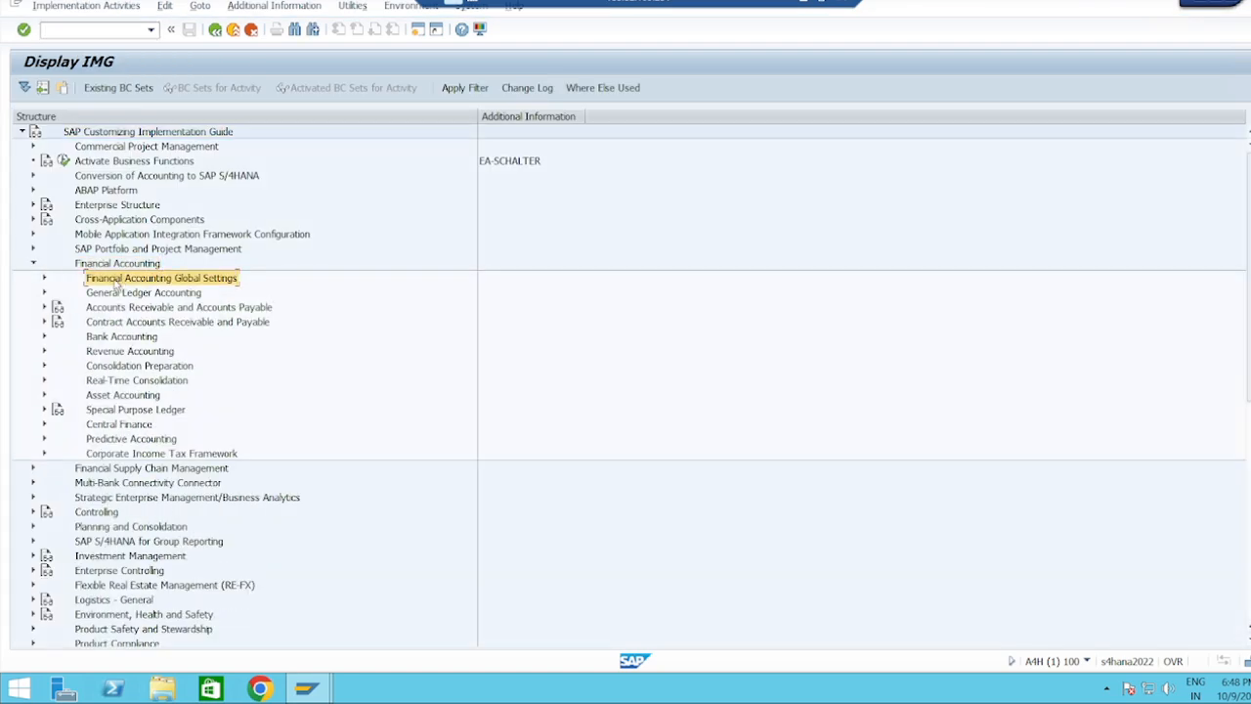
{"action": "left_click", "coordinate": [44, 279]}
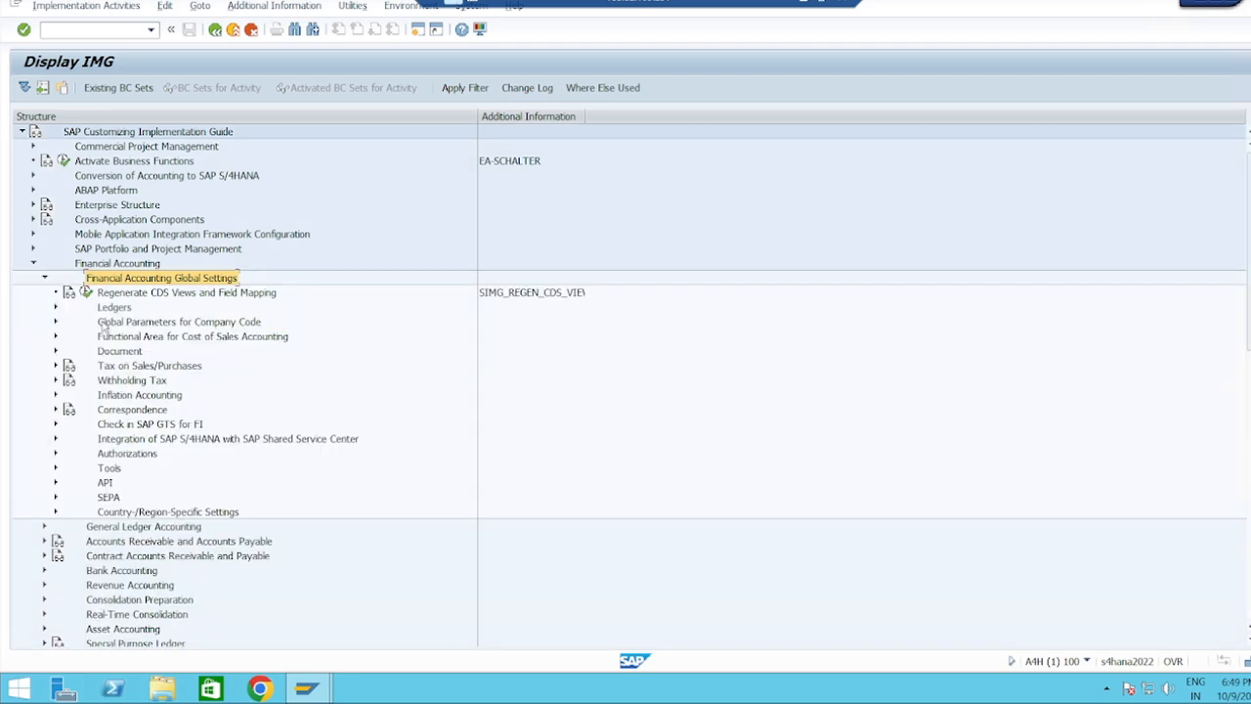
Expand Document and Document Types in the global settings and execute the Define Document Types activity.
{"action": "left_click", "coordinate": [119, 352]}
{"action": "left_click", "coordinate": [55, 351]}
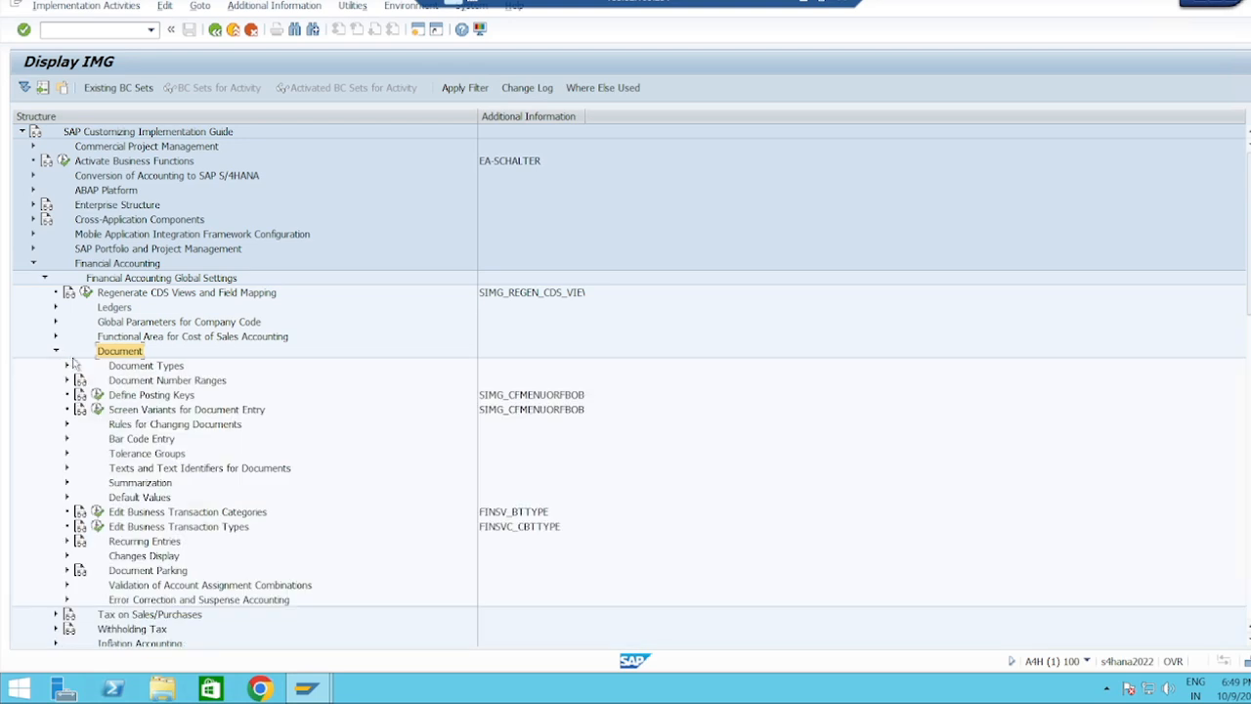
{"action": "left_click", "coordinate": [140, 369]}
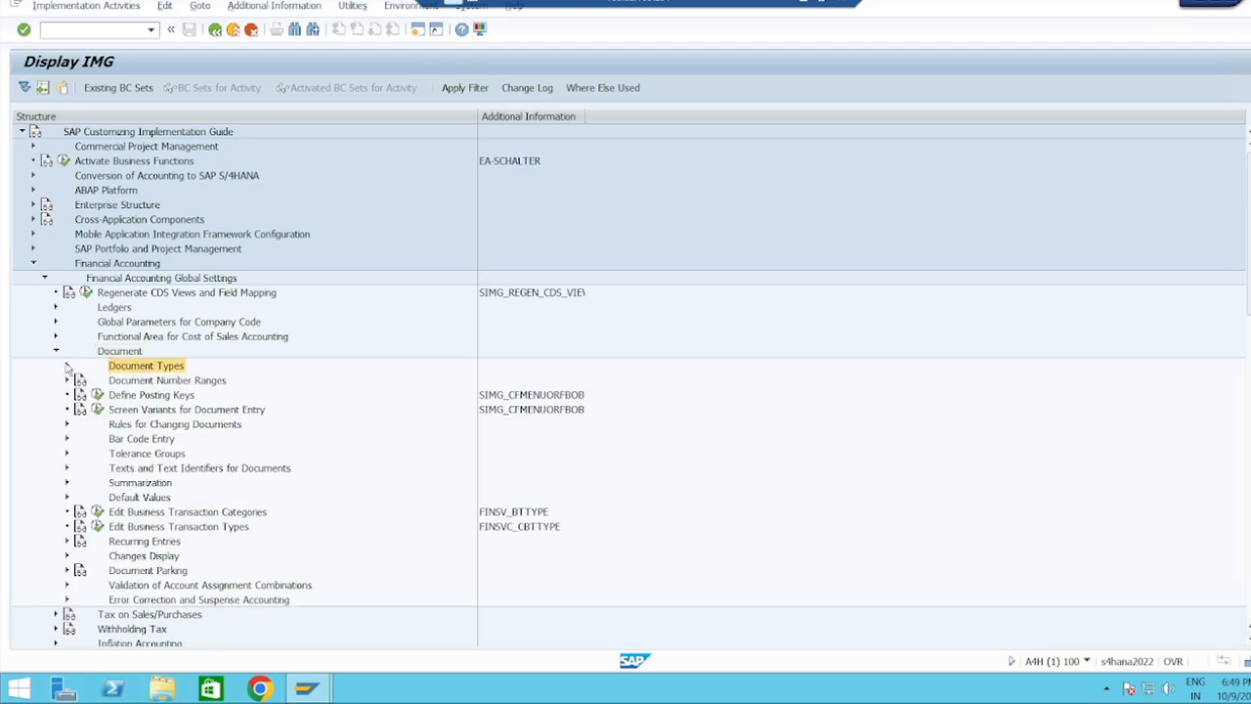
{"action": "left_click", "coordinate": [67, 366]}
{"action": "left_click", "coordinate": [154, 381]}
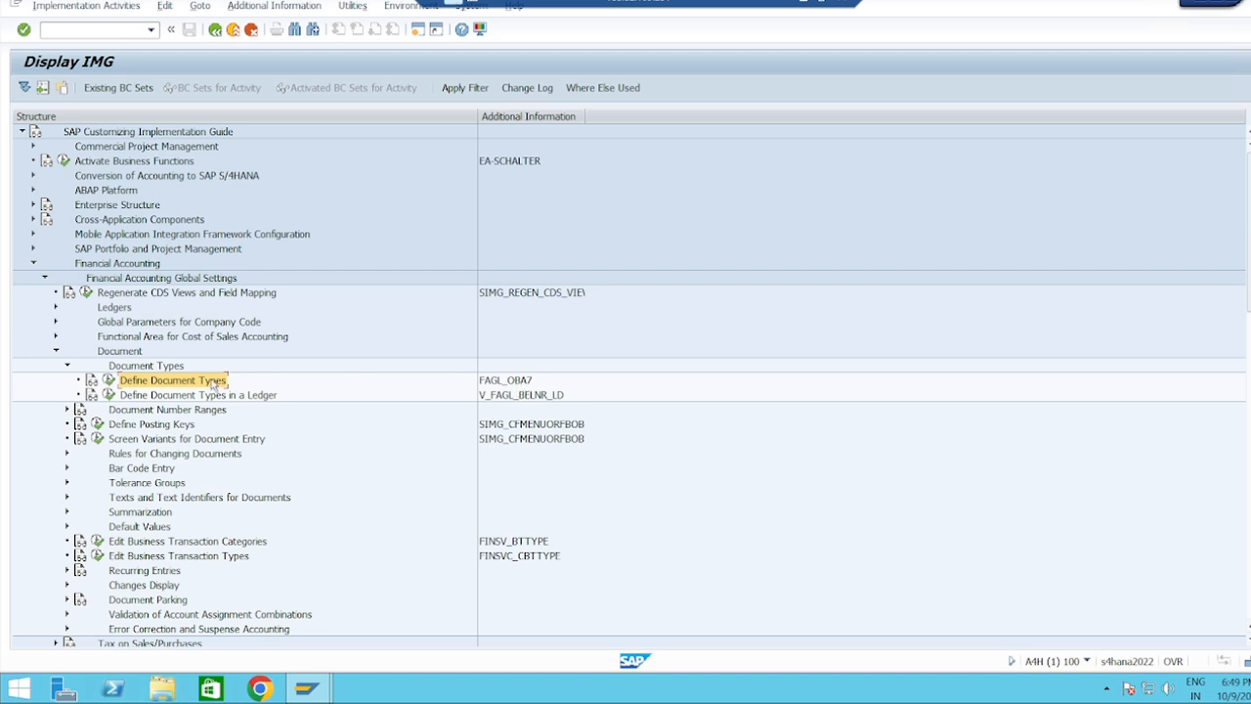
{"action": "left_click", "coordinate": [109, 380]}
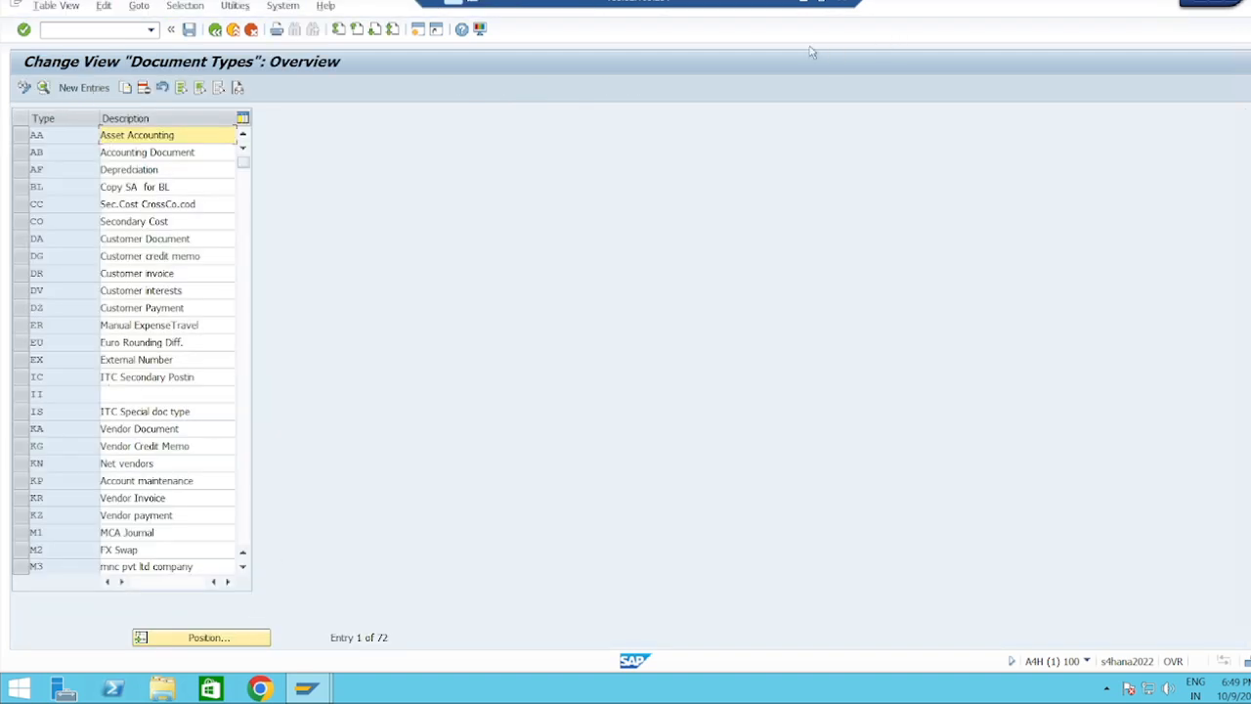
Recheck the customer document type codes in the Excel AR sheet, then return to SAP's document types overview.
{"action": "left_click", "coordinate": [804, 6]}
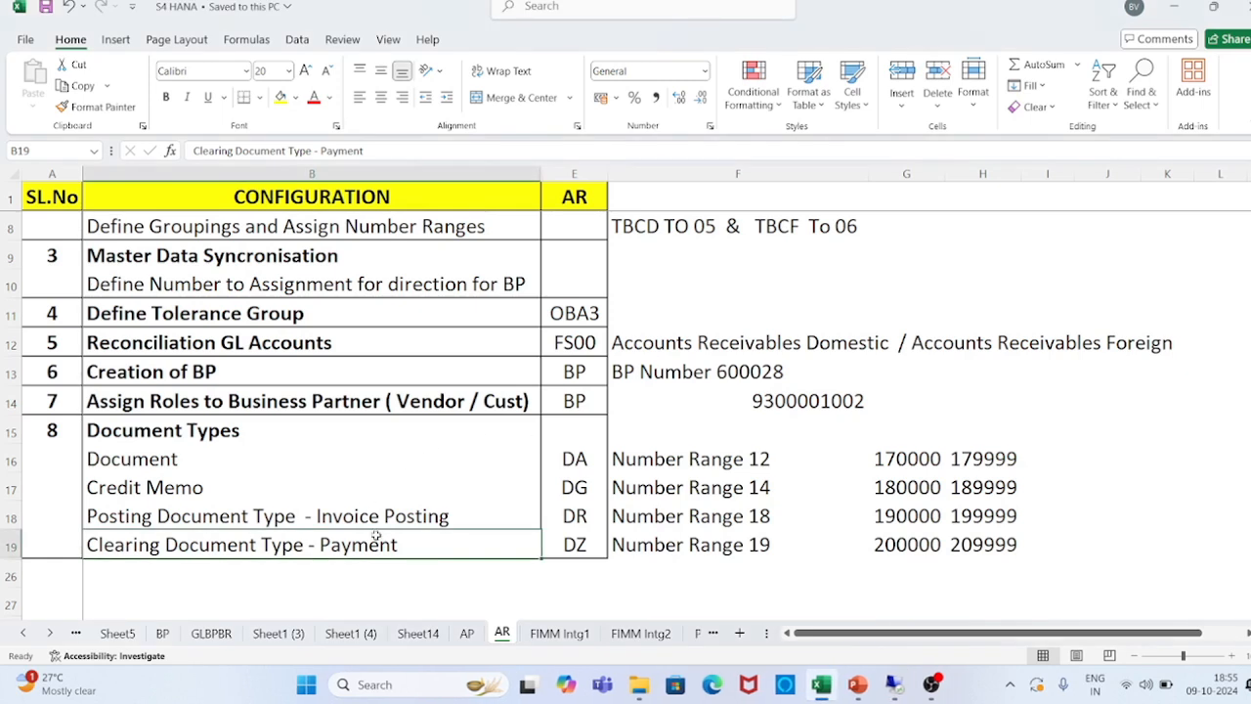
{"action": "left_click", "coordinate": [580, 461]}
{"action": "key", "text": "Down"}
{"action": "key", "text": "Down"}
{"action": "key", "text": "Down"}
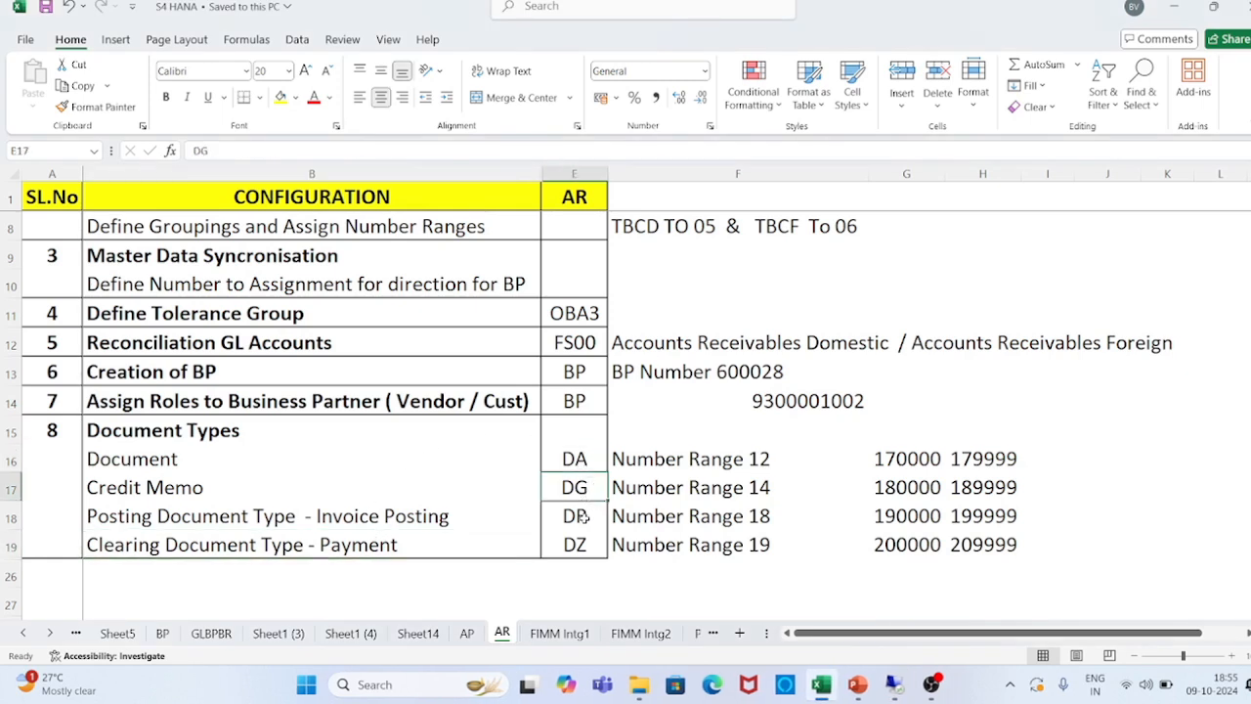
{"action": "left_click", "coordinate": [580, 460]}
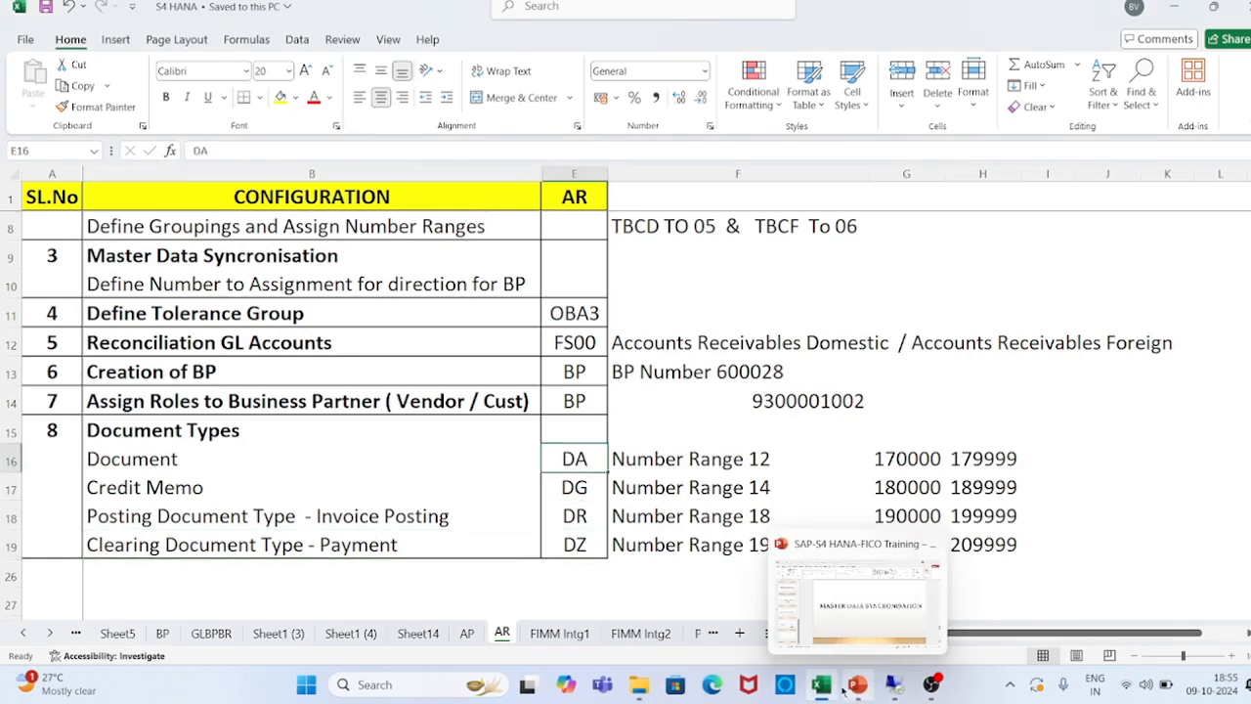
{"action": "left_click", "coordinate": [894, 685]}
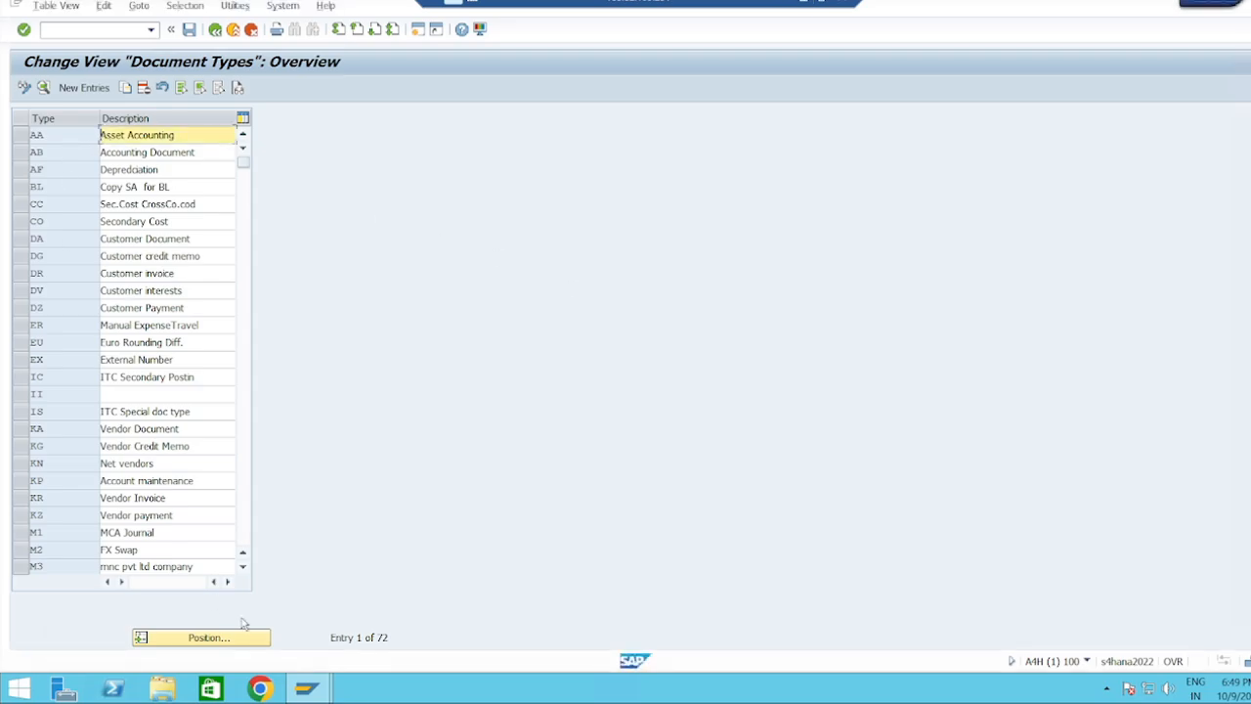
Position the document types list at DA, check the number range in its details, and return to the IMG.
{"action": "left_click", "coordinate": [209, 637]}
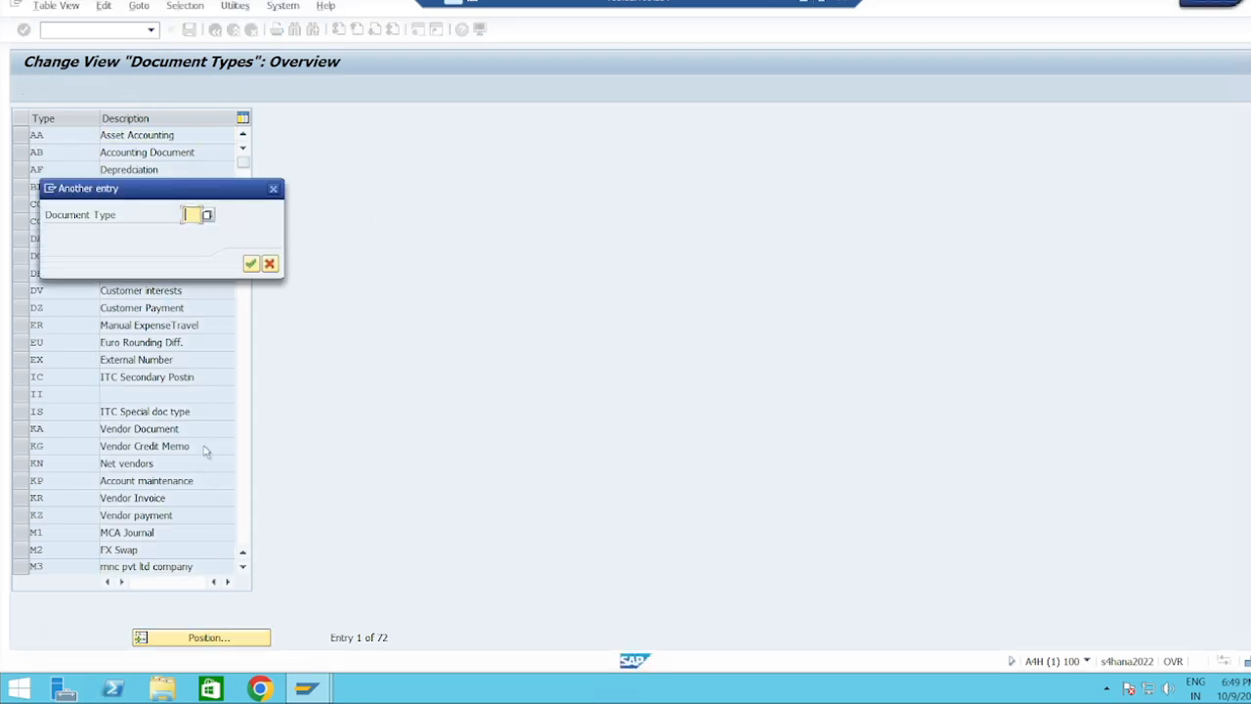
{"action": "type", "text": "da"}
{"action": "left_click", "coordinate": [250, 264]}
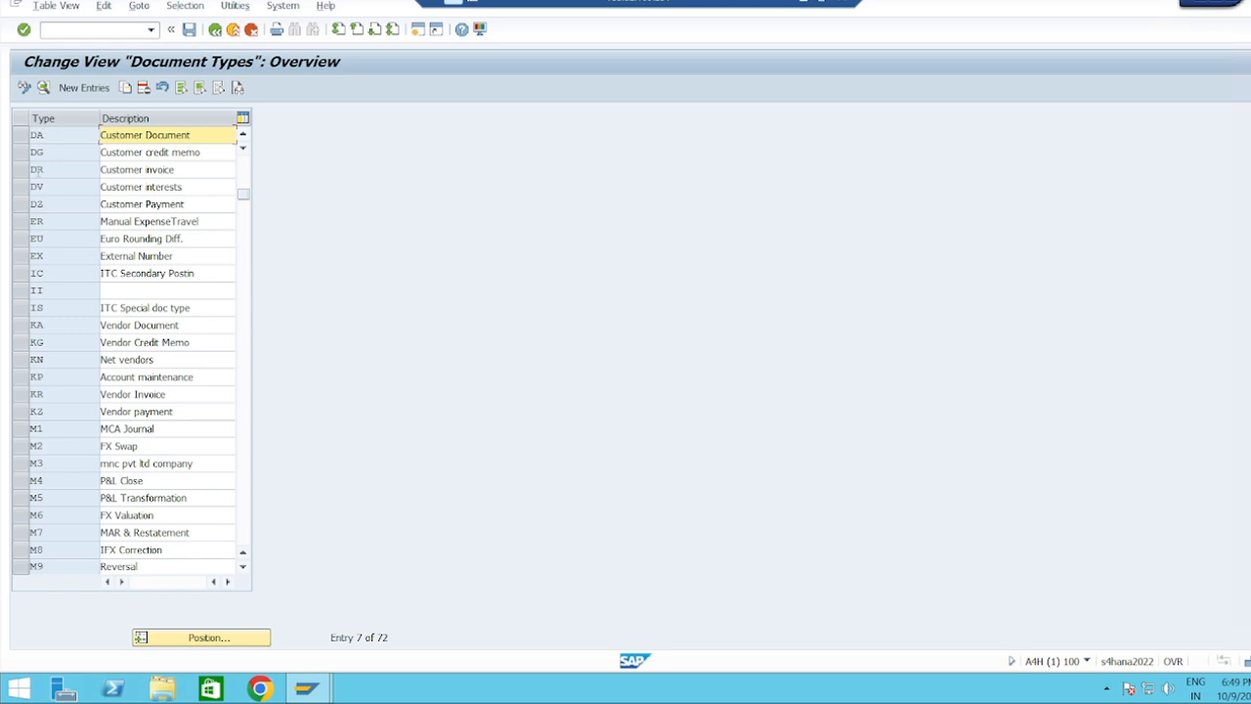
{"action": "double_click", "coordinate": [48, 136]}
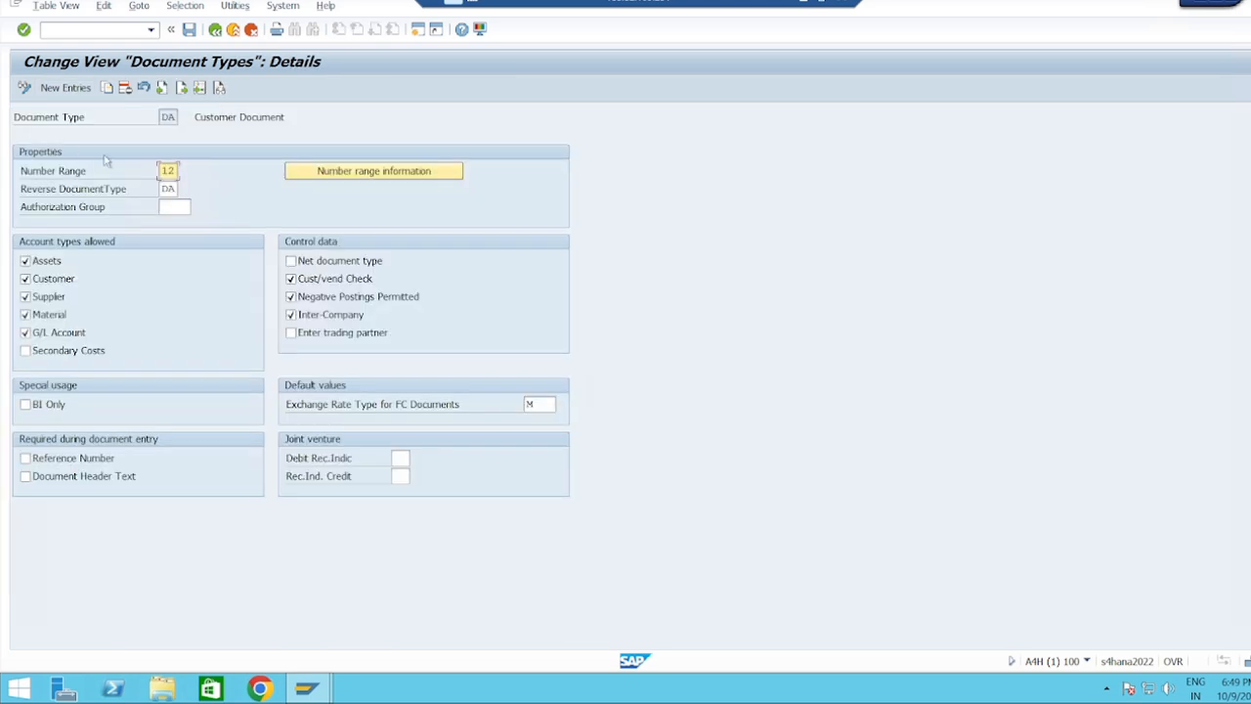
{"action": "left_click", "coordinate": [343, 175]}
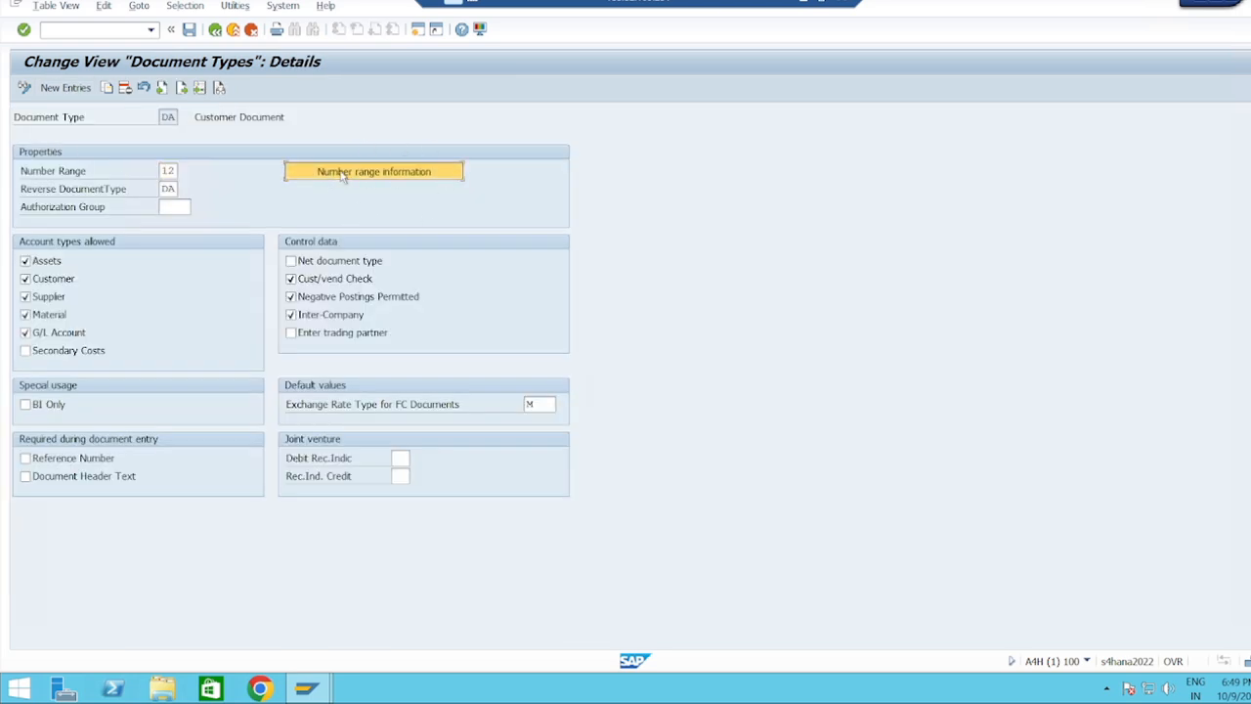
{"action": "left_click", "coordinate": [234, 30]}
{"action": "left_click", "coordinate": [234, 30]}
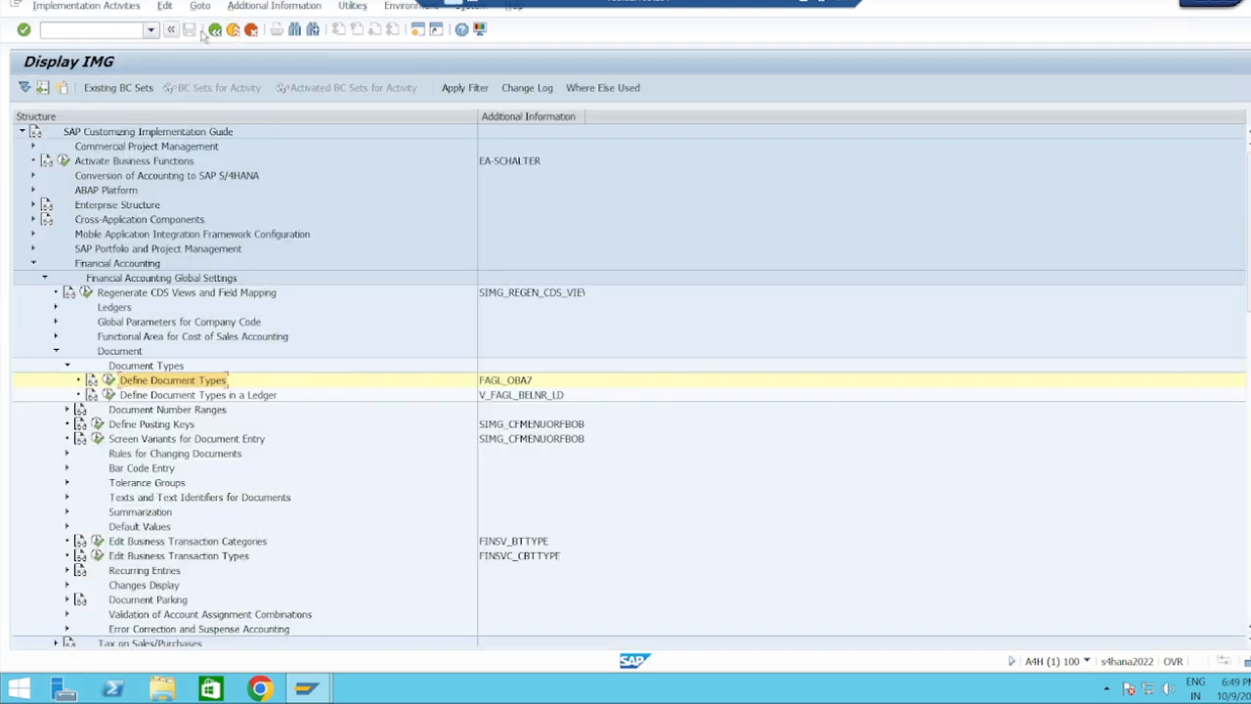
Leave the IMG, start transaction FBN1 and open the accounting document intervals of company code TG10 for editing.
{"action": "left_click", "coordinate": [81, 32]}
{"action": "type", "text": "/n"}
{"action": "key", "text": "Return"}
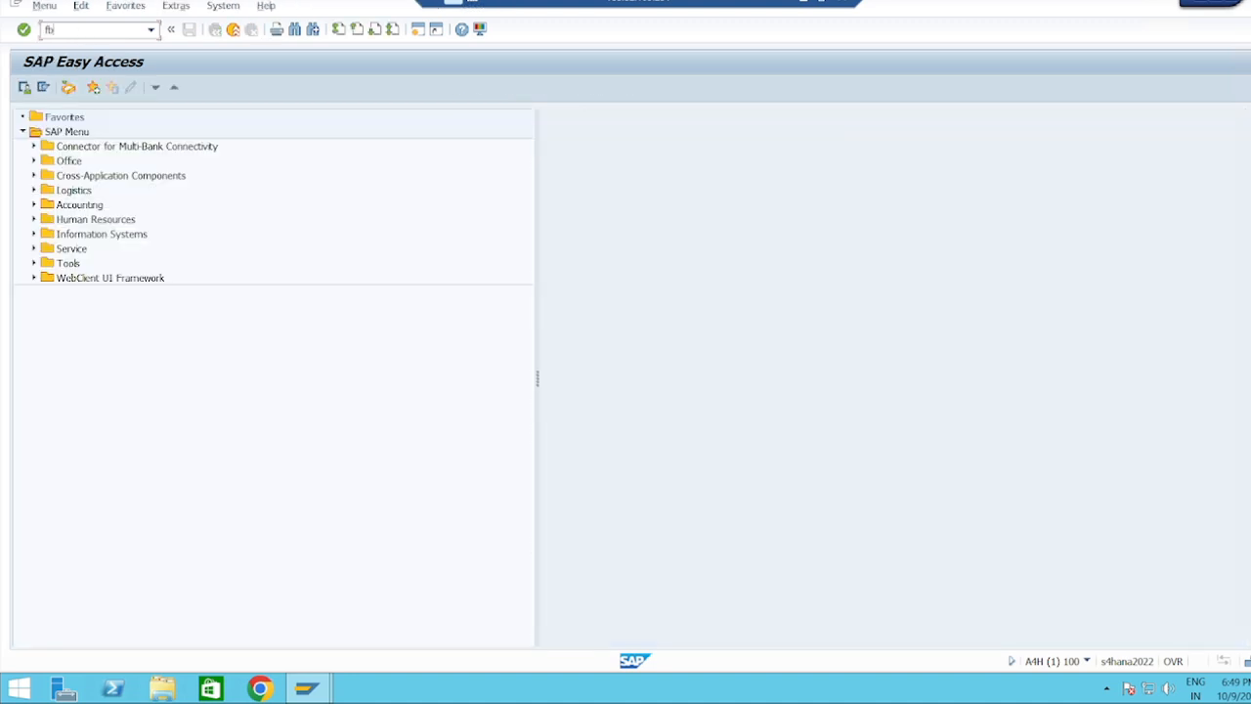
{"action": "type", "text": "fbn1"}
{"action": "key", "text": "Return"}
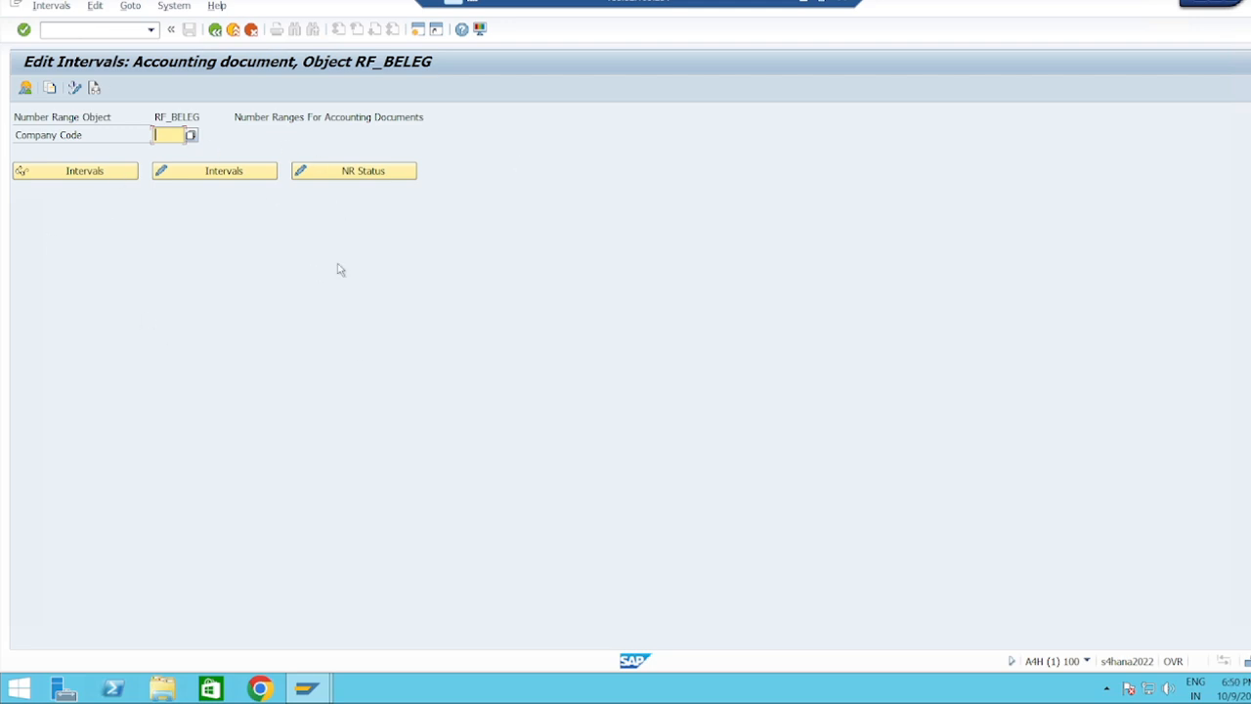
{"action": "left_click", "coordinate": [174, 137]}
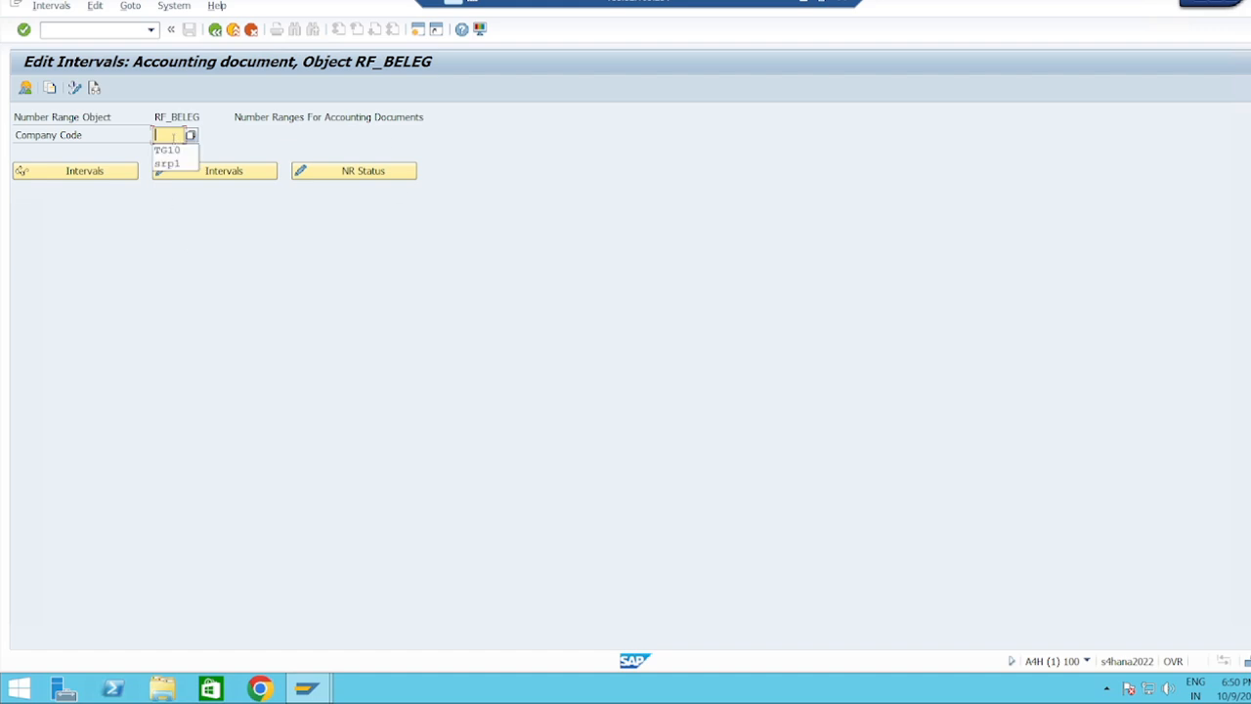
{"action": "left_click", "coordinate": [169, 150]}
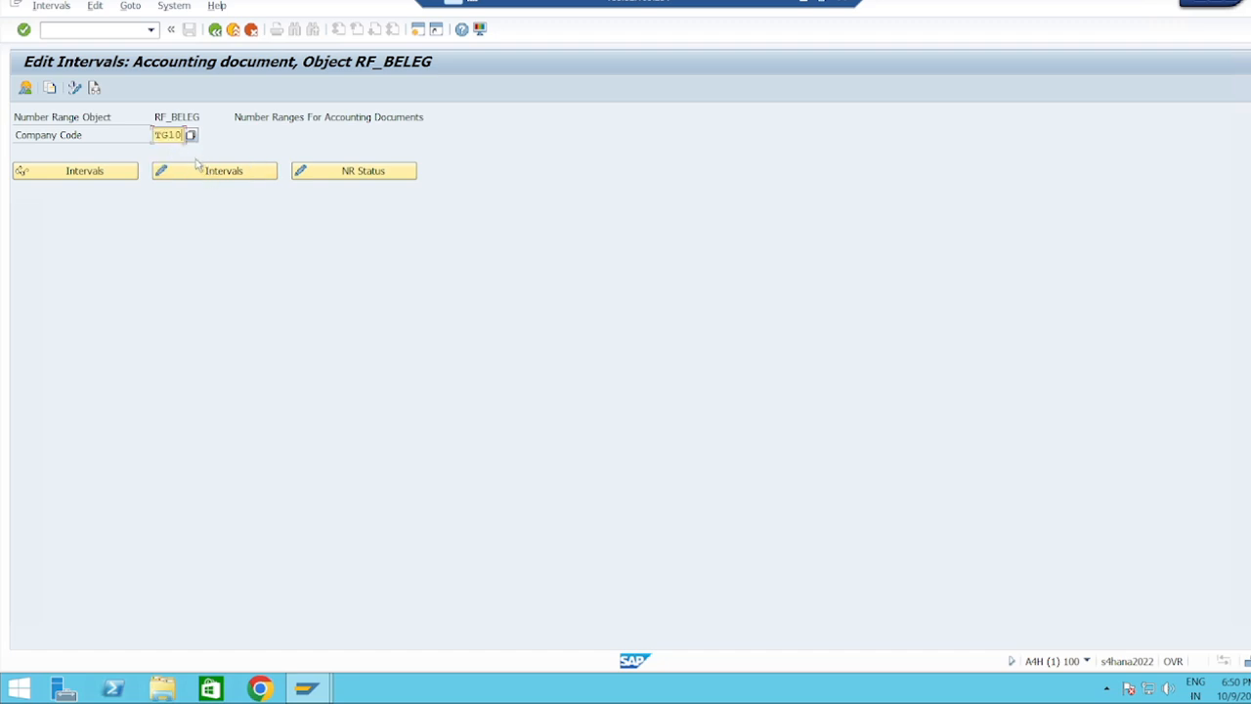
{"action": "left_click", "coordinate": [197, 168]}
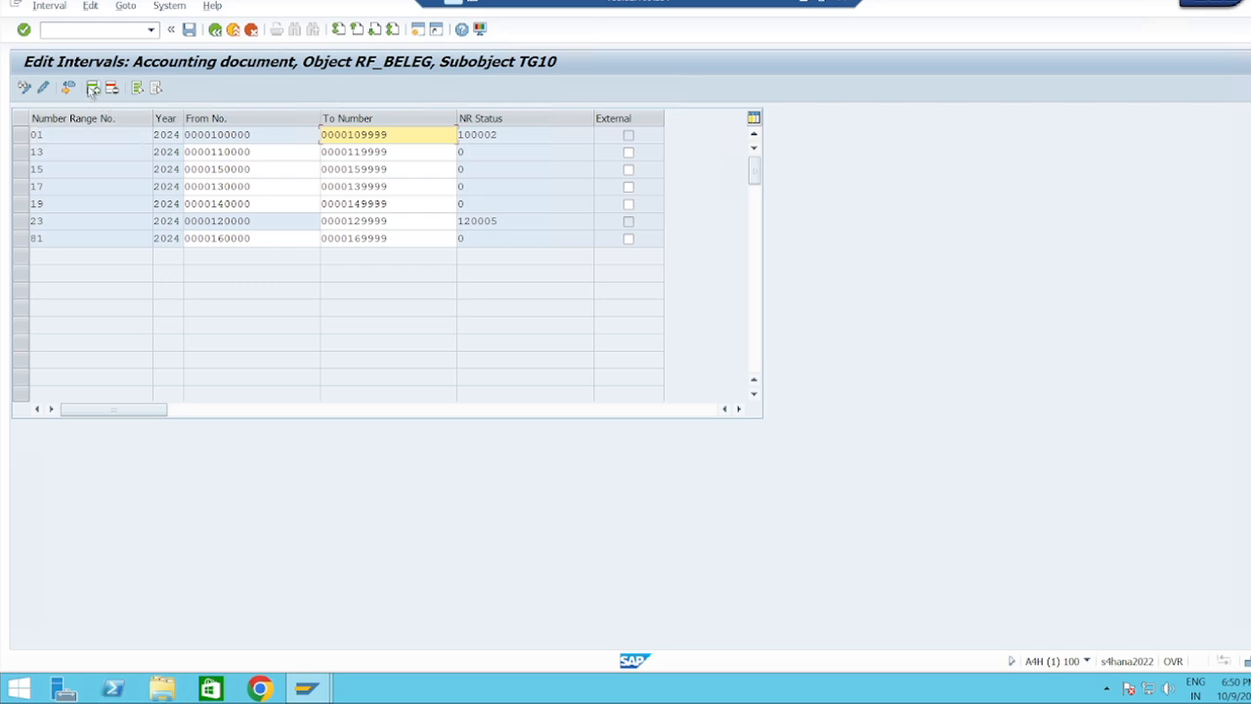
Insert four blank interval rows above the existing number ranges of company code TG10.
{"action": "left_click", "coordinate": [93, 89]}
{"action": "left_click", "coordinate": [93, 89]}
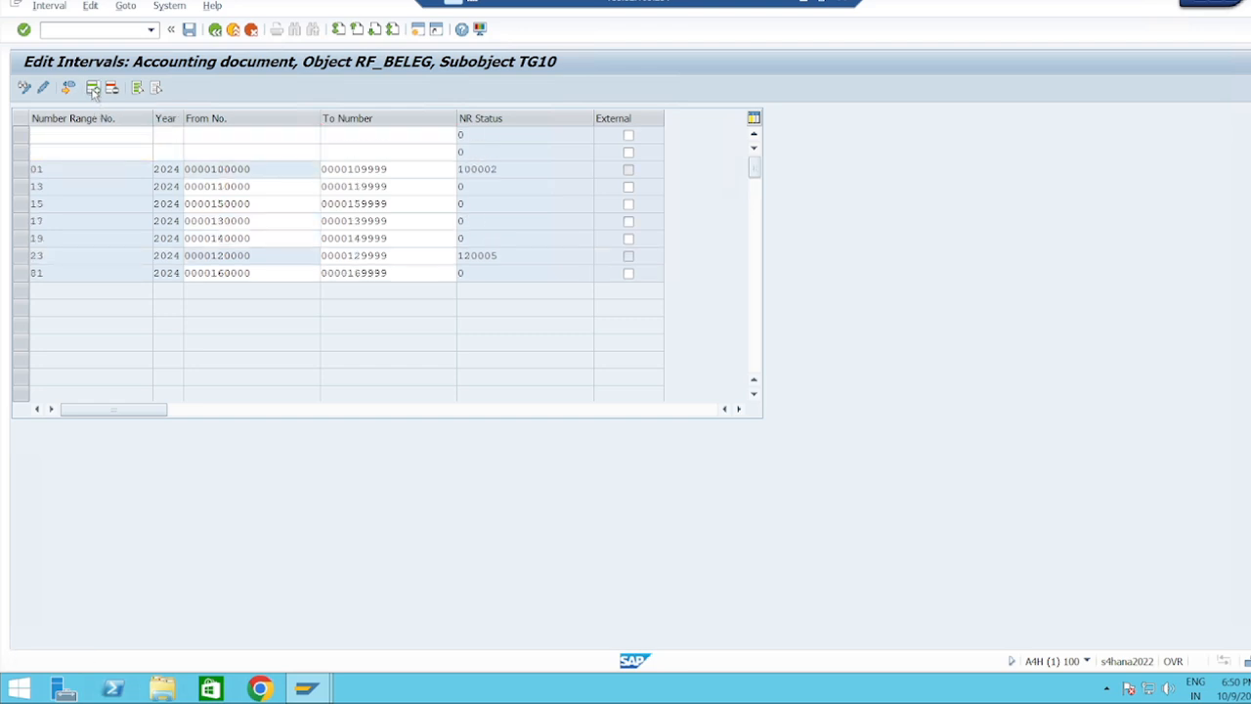
{"action": "left_click", "coordinate": [93, 89]}
{"action": "left_click", "coordinate": [93, 89]}
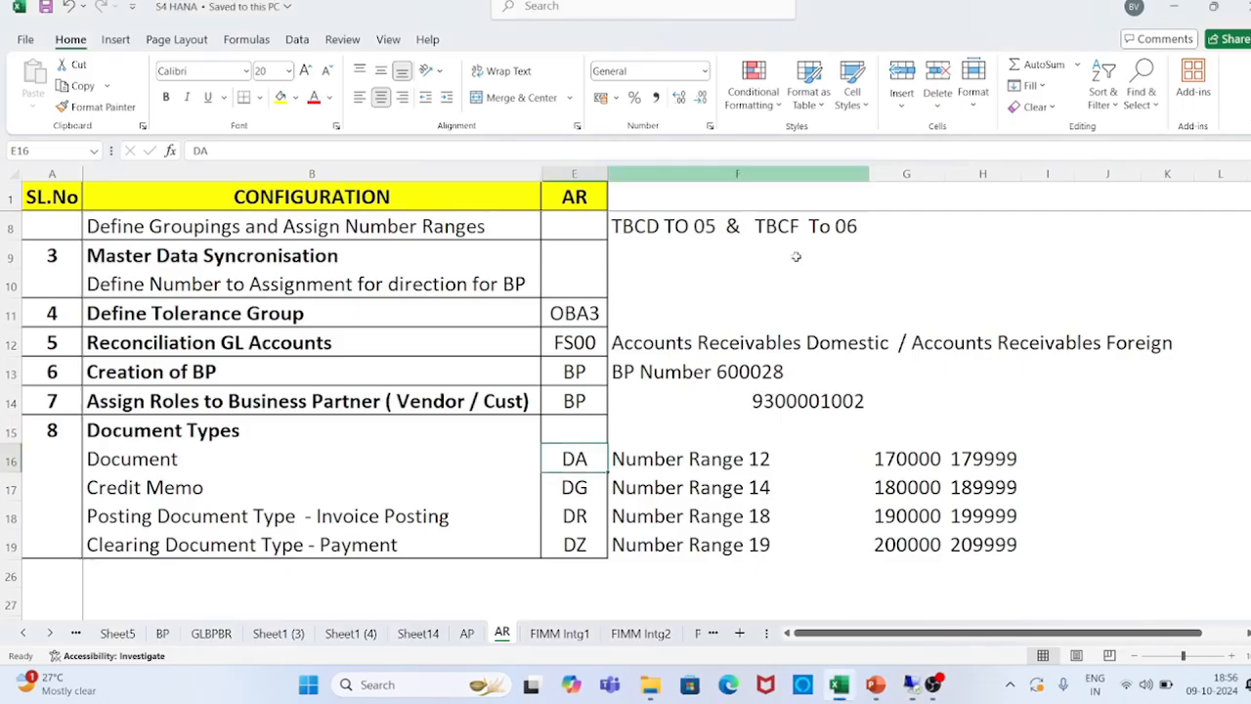
Look up the number ranges in the Excel AR sheet and enter 12, 14, 18 and 19 in SAP's new interval rows.
{"action": "left_click", "coordinate": [672, 458]}
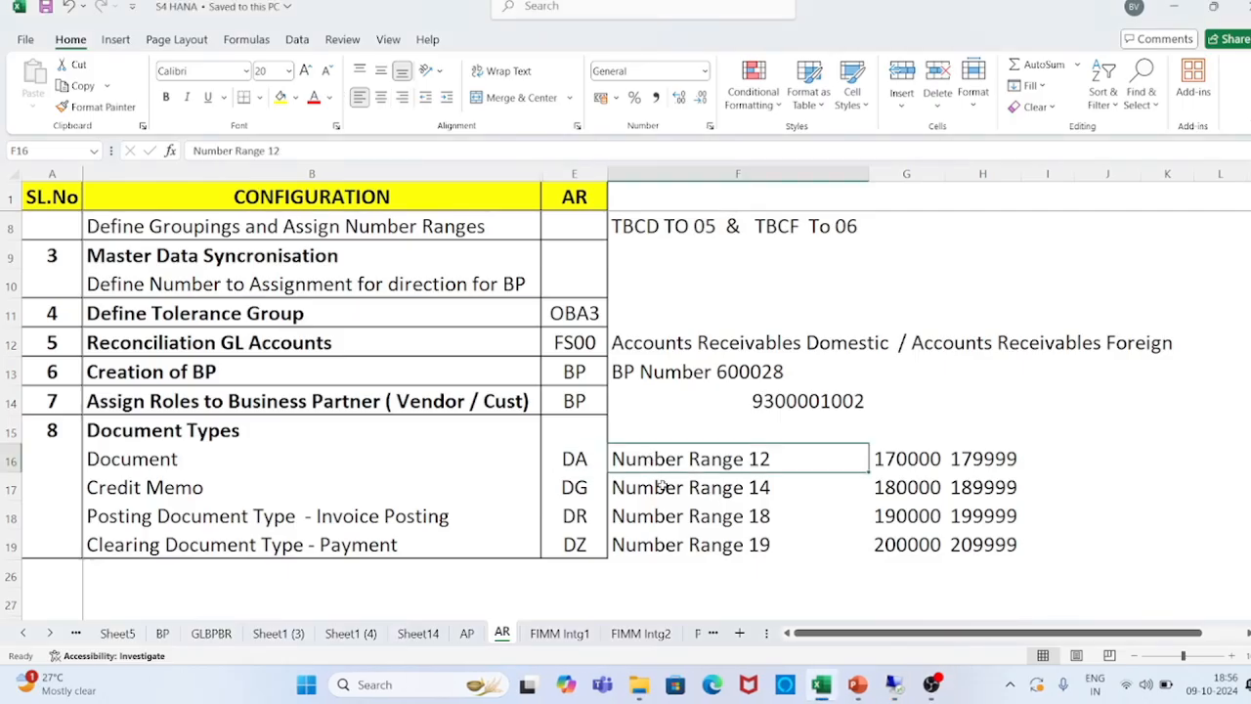
{"action": "left_click", "coordinate": [720, 494]}
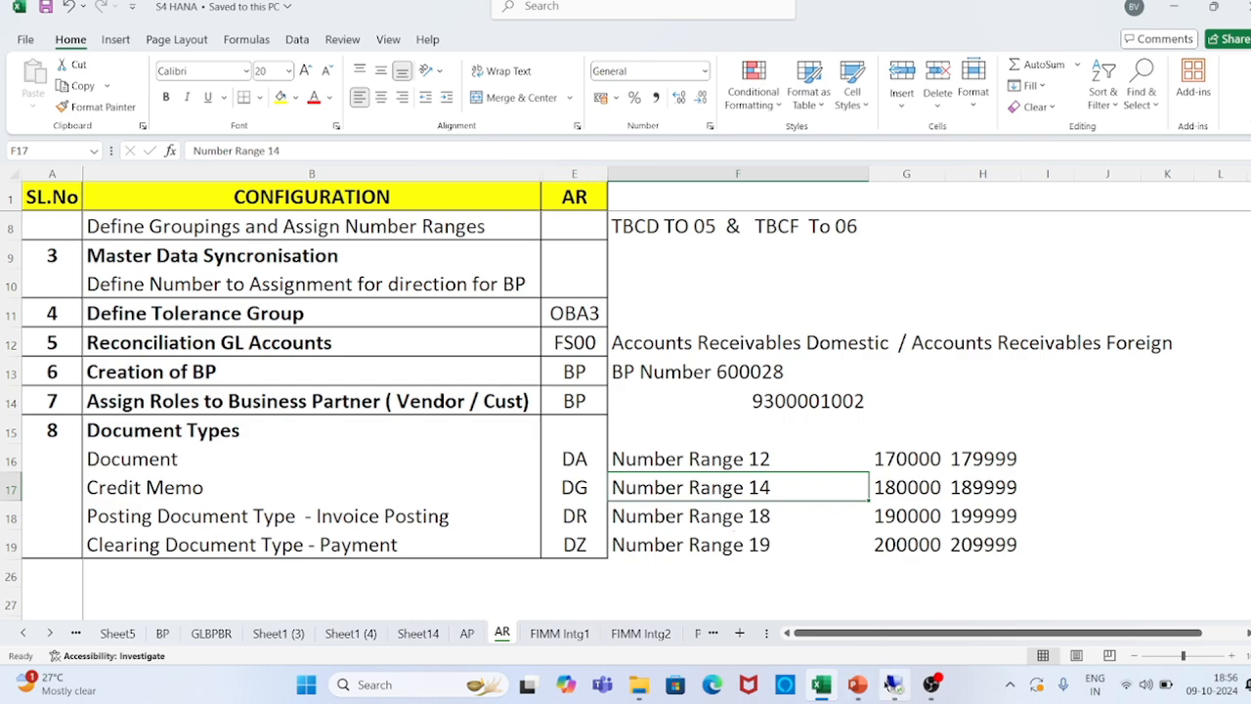
{"action": "left_click", "coordinate": [896, 685]}
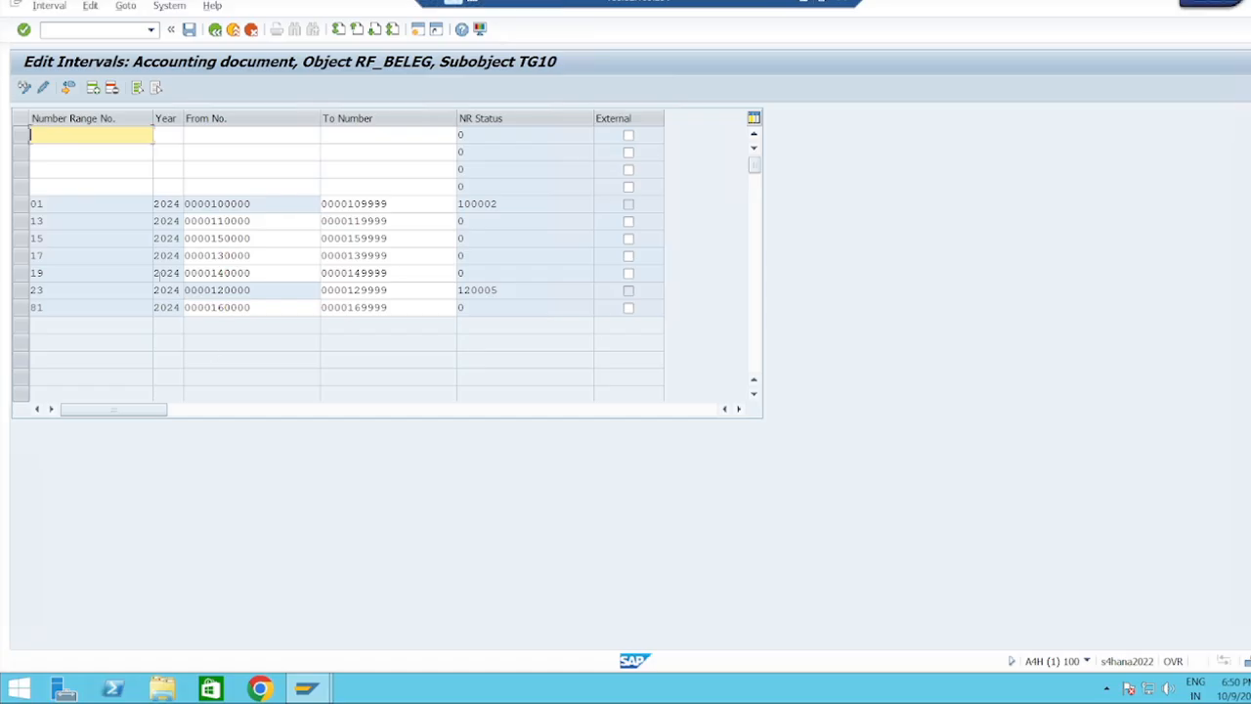
{"action": "type", "text": "12"}
{"action": "left_click", "coordinate": [49, 149]}
{"action": "type", "text": "14"}
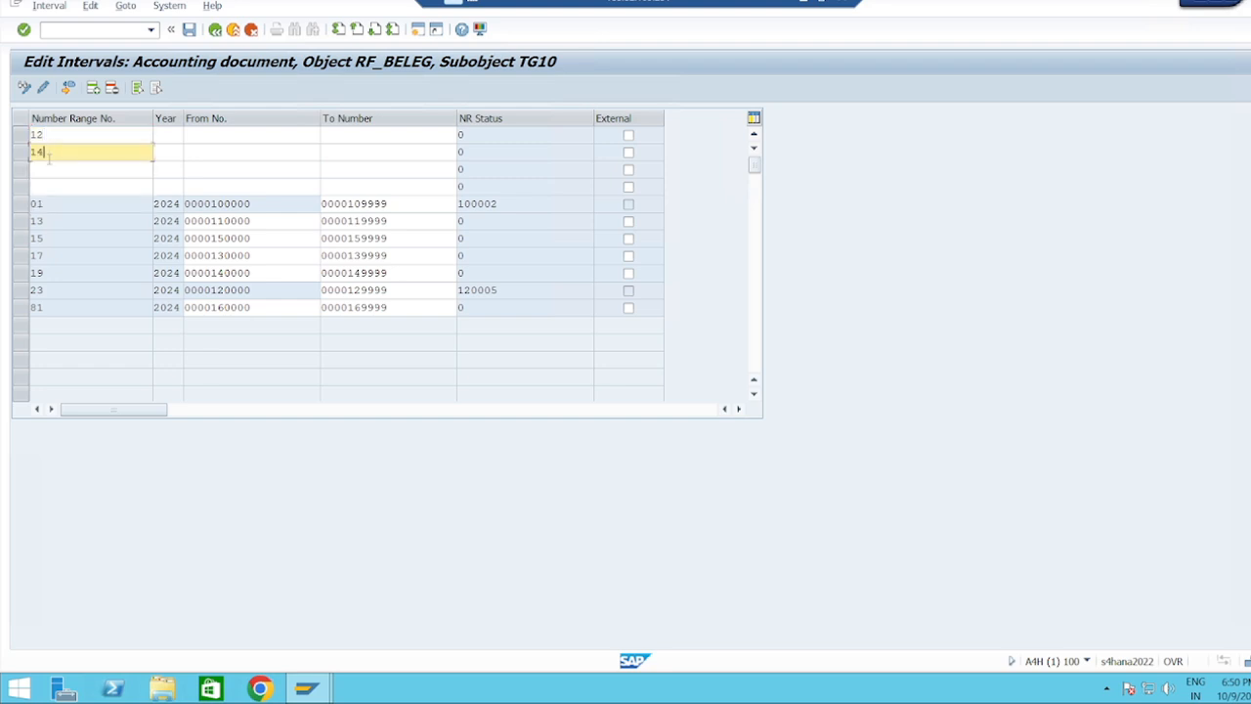
{"action": "left_click", "coordinate": [49, 170]}
{"action": "type", "text": "18"}
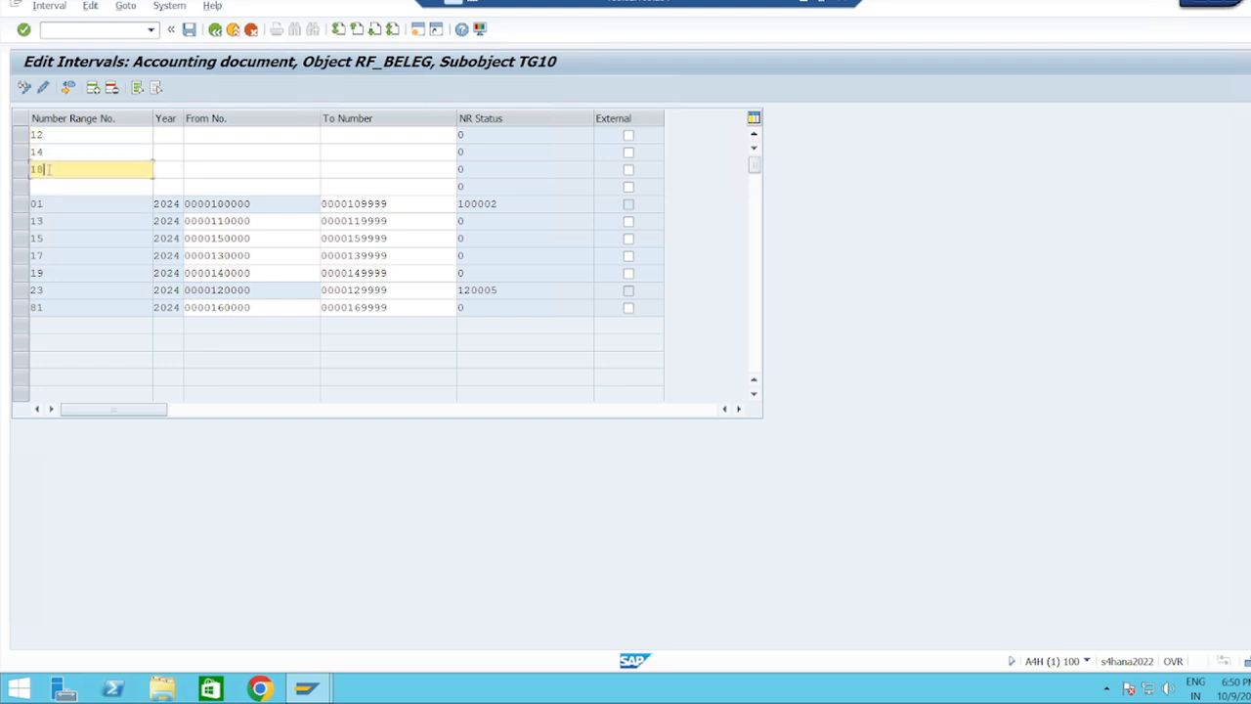
{"action": "left_click", "coordinate": [42, 186]}
{"action": "type", "text": "19"}
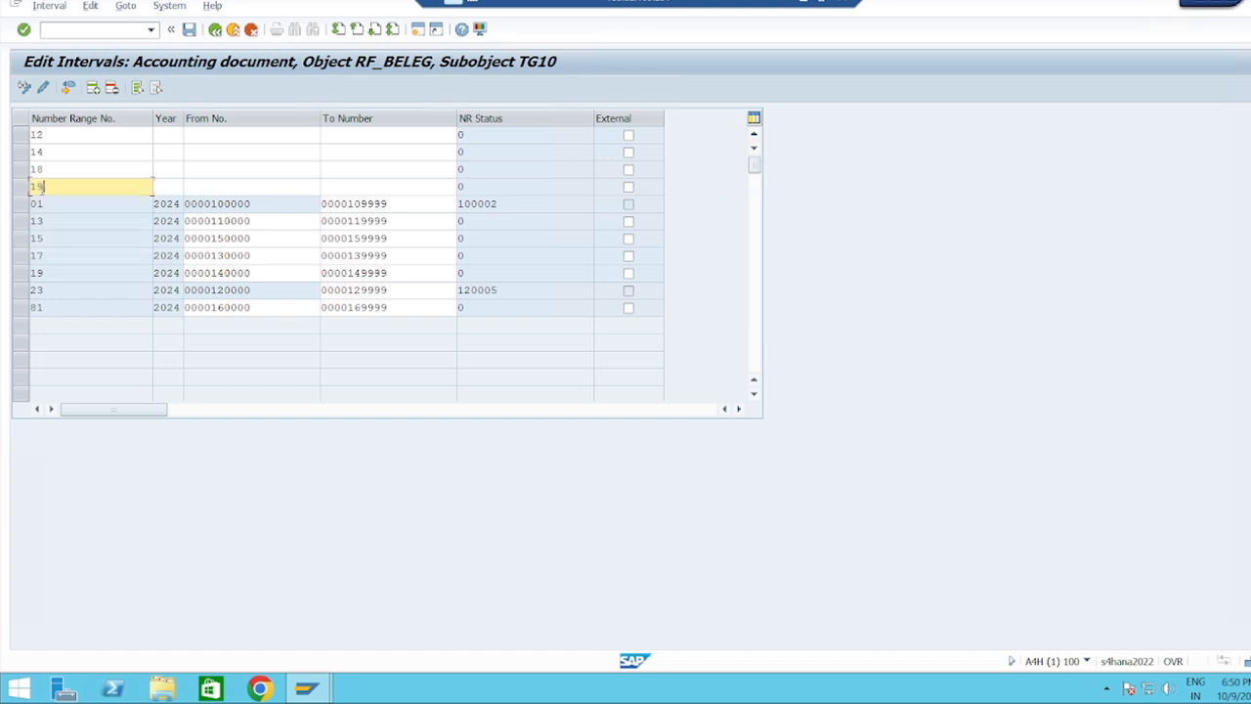
Set the year to 2024 for the new number ranges 12, 14, 18 and 19.
{"action": "left_click", "coordinate": [166, 135]}
{"action": "type", "text": "2024"}
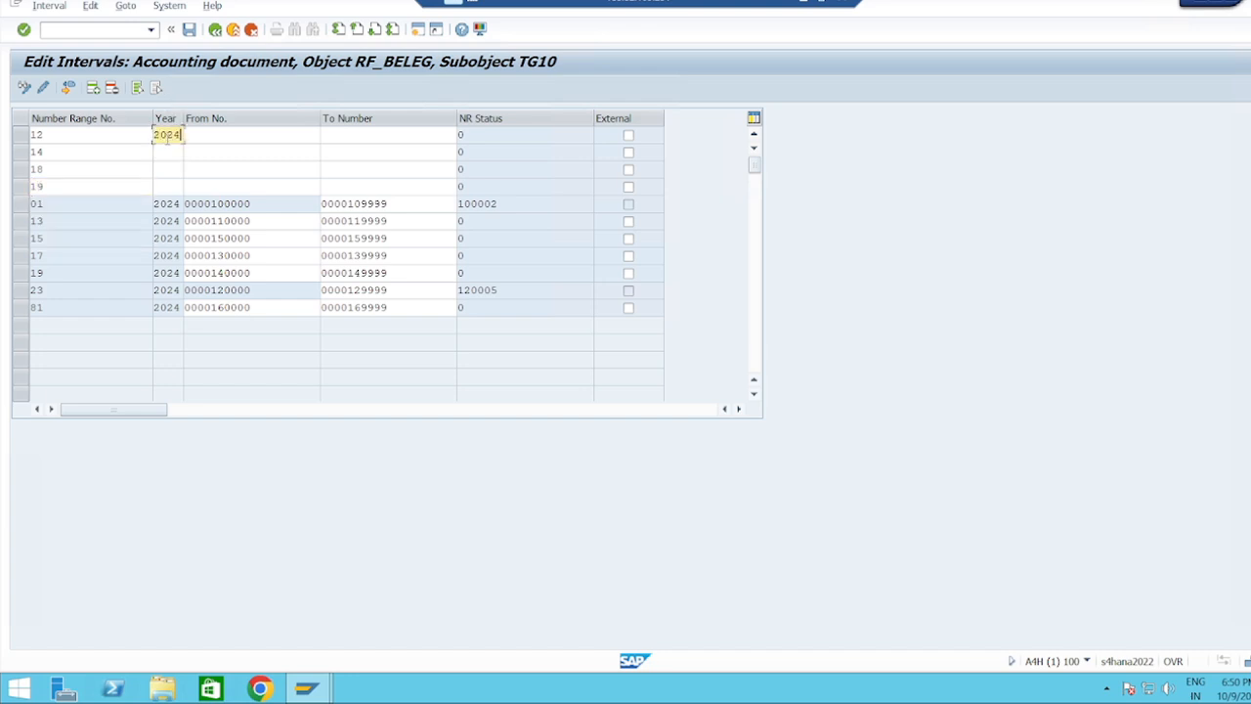
{"action": "left_click", "coordinate": [169, 151]}
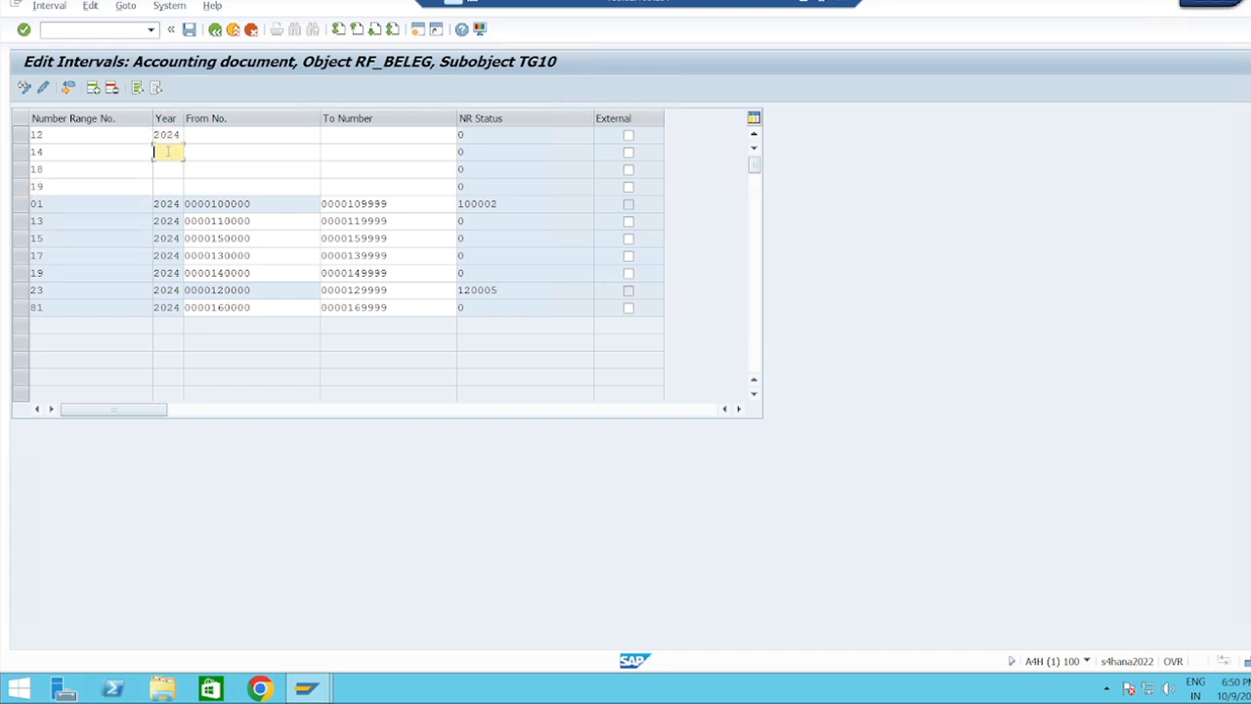
{"action": "type", "text": "2024"}
{"action": "left_click", "coordinate": [166, 173]}
{"action": "type", "text": "2024"}
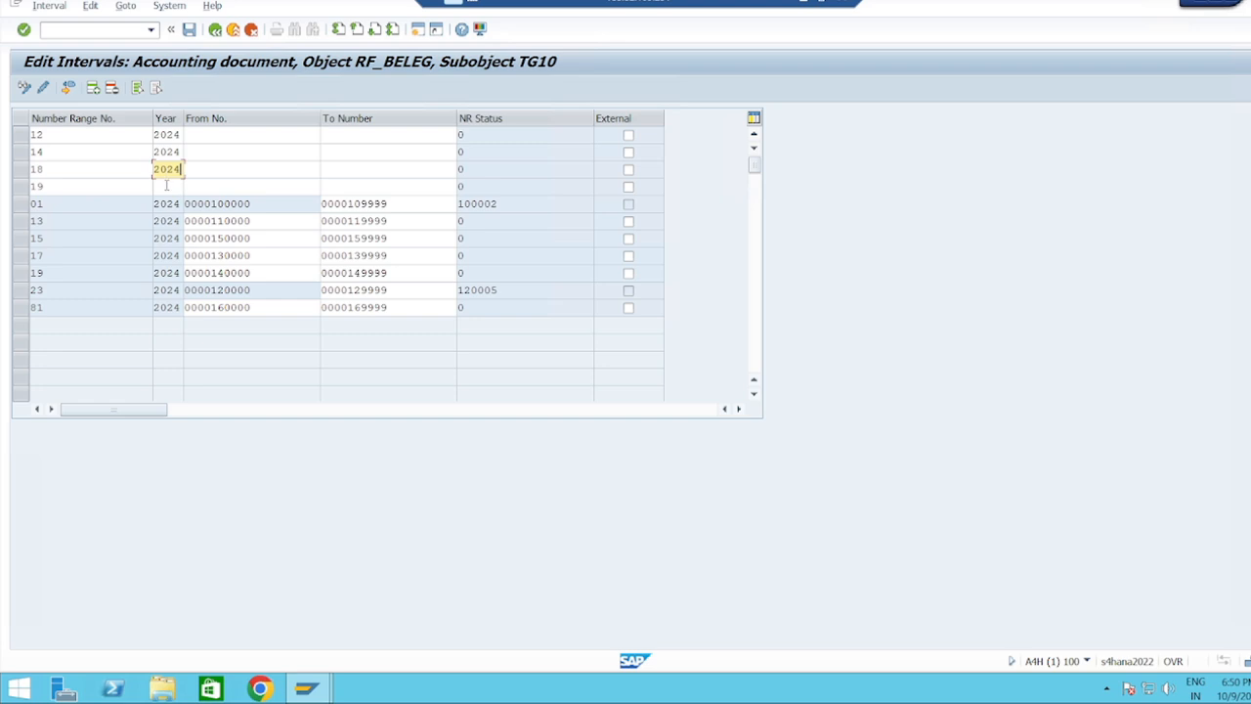
{"action": "left_click", "coordinate": [166, 186]}
{"action": "type", "text": "2024"}
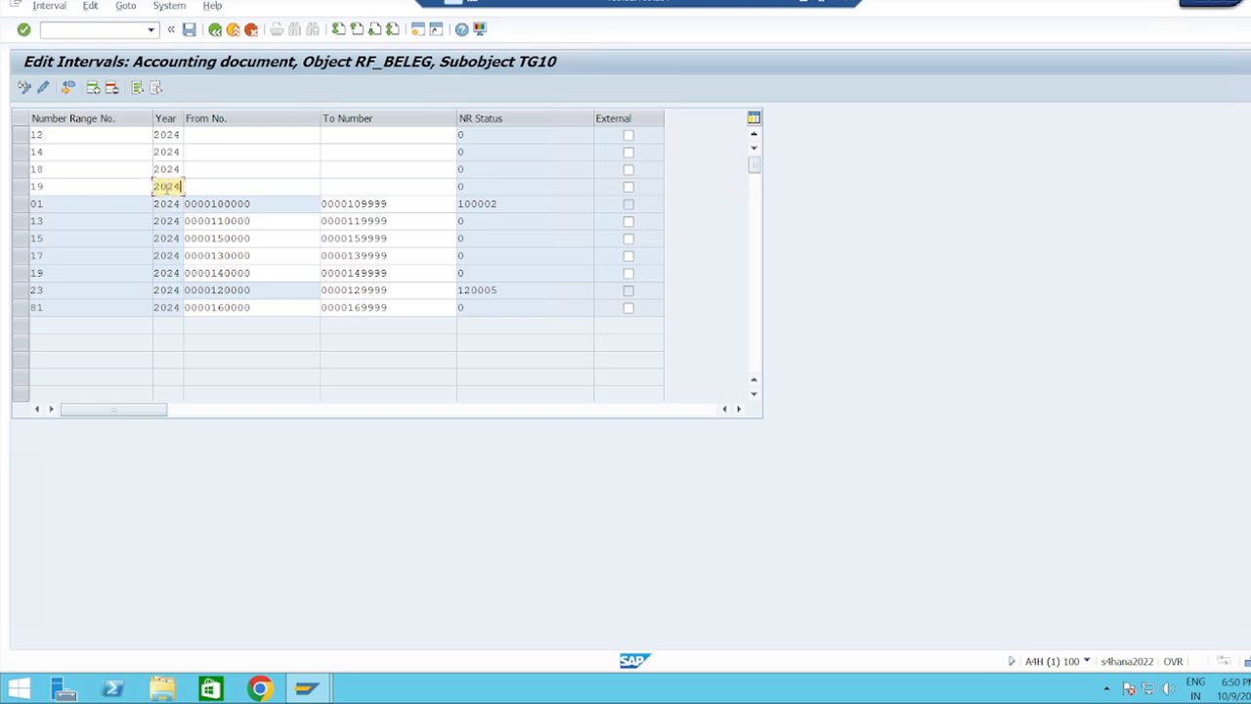
Following the Excel AR sheet, set the From No. of new ranges 12, 14 and 18 in SAP to 170000, 180000 and 190000.
{"action": "left_click", "coordinate": [206, 136]}
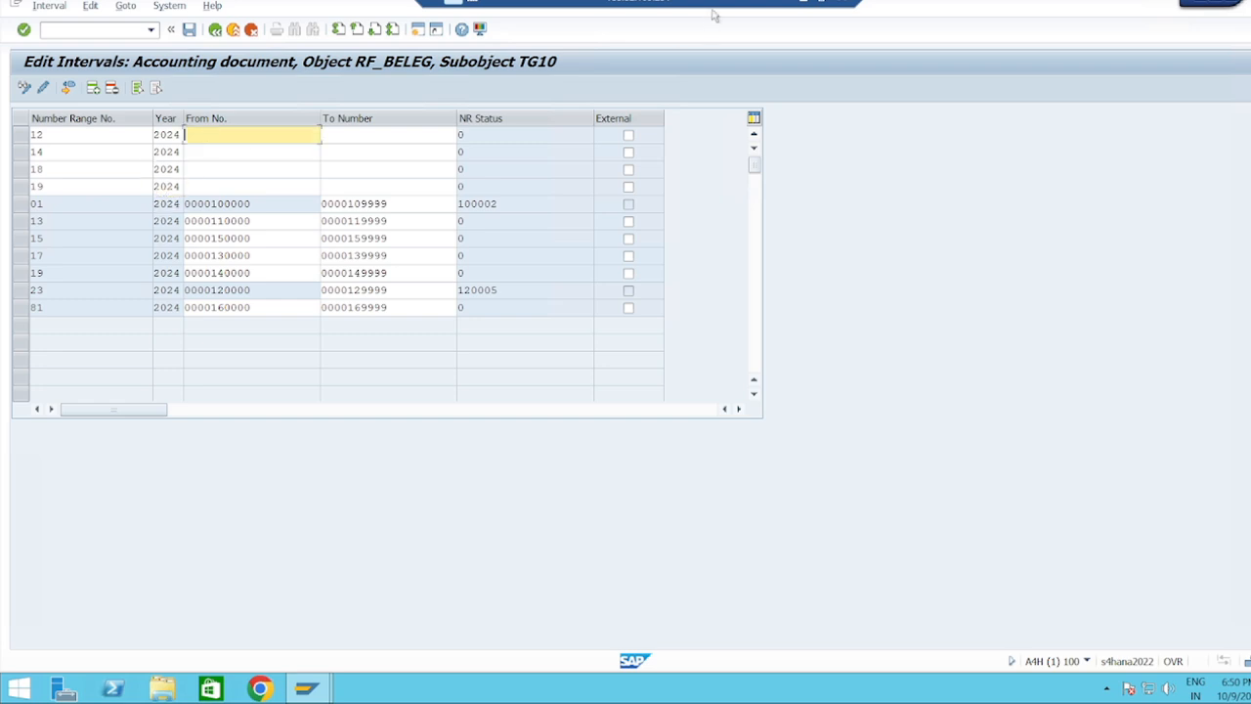
{"action": "left_click", "coordinate": [803, 5]}
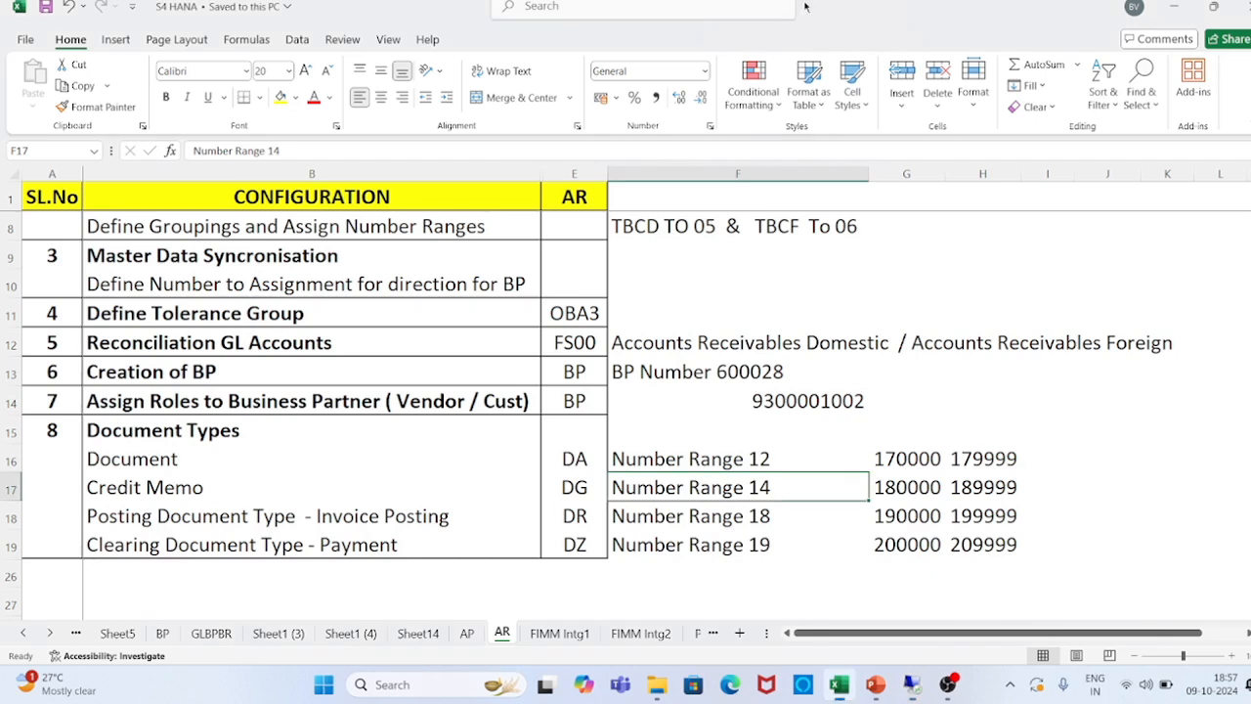
{"action": "left_click", "coordinate": [895, 459]}
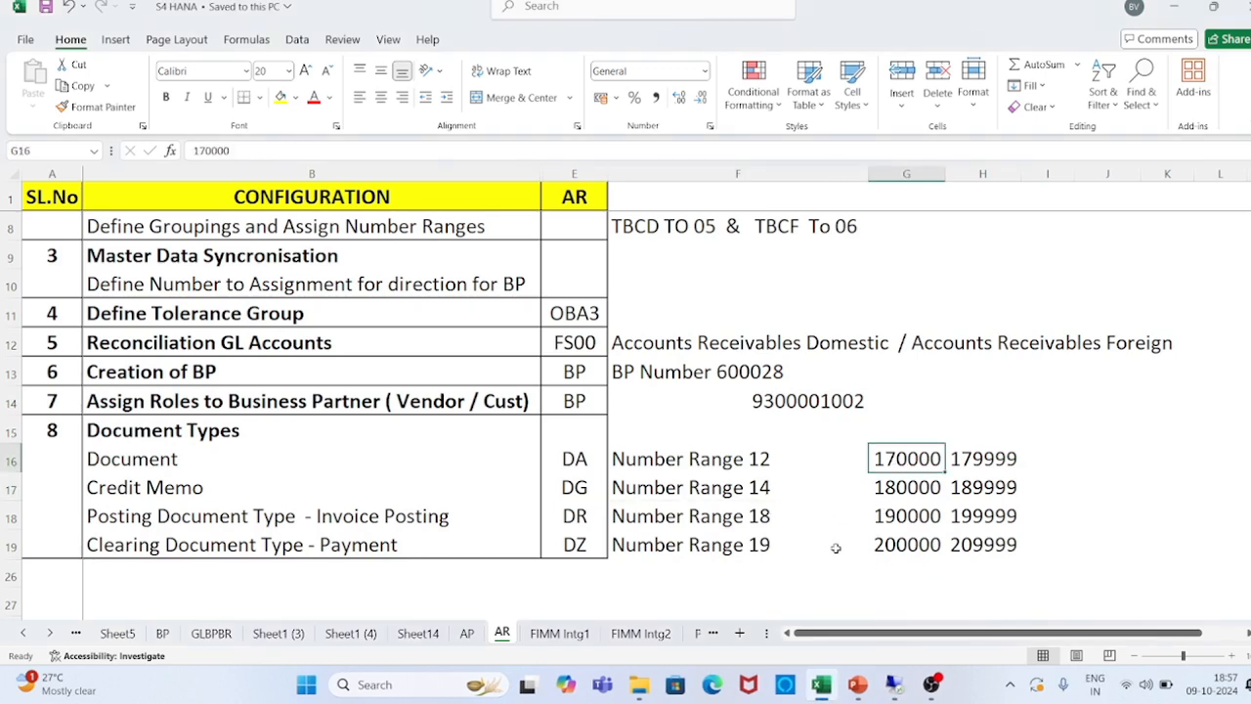
{"action": "left_click", "coordinate": [893, 684]}
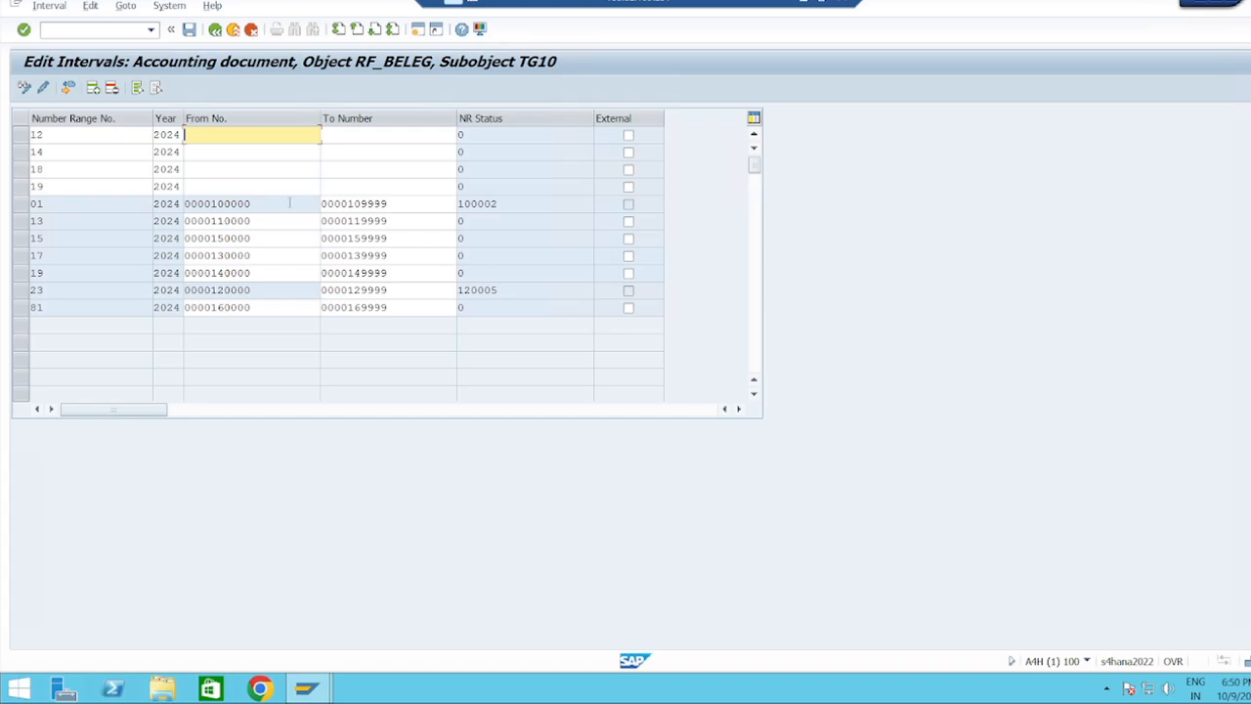
{"action": "type", "text": "170000"}
{"action": "left_click", "coordinate": [223, 152]}
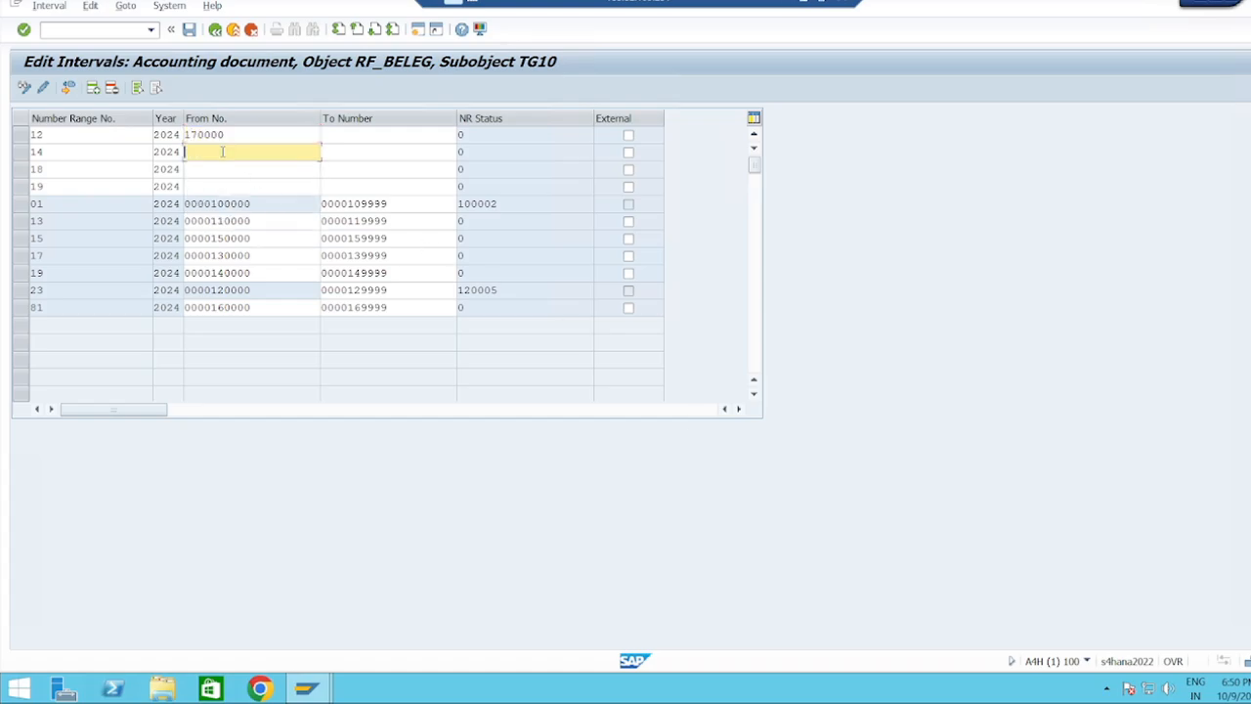
{"action": "type", "text": "1800"}
{"action": "left_click", "coordinate": [224, 169]}
{"action": "type", "text": "190000"}
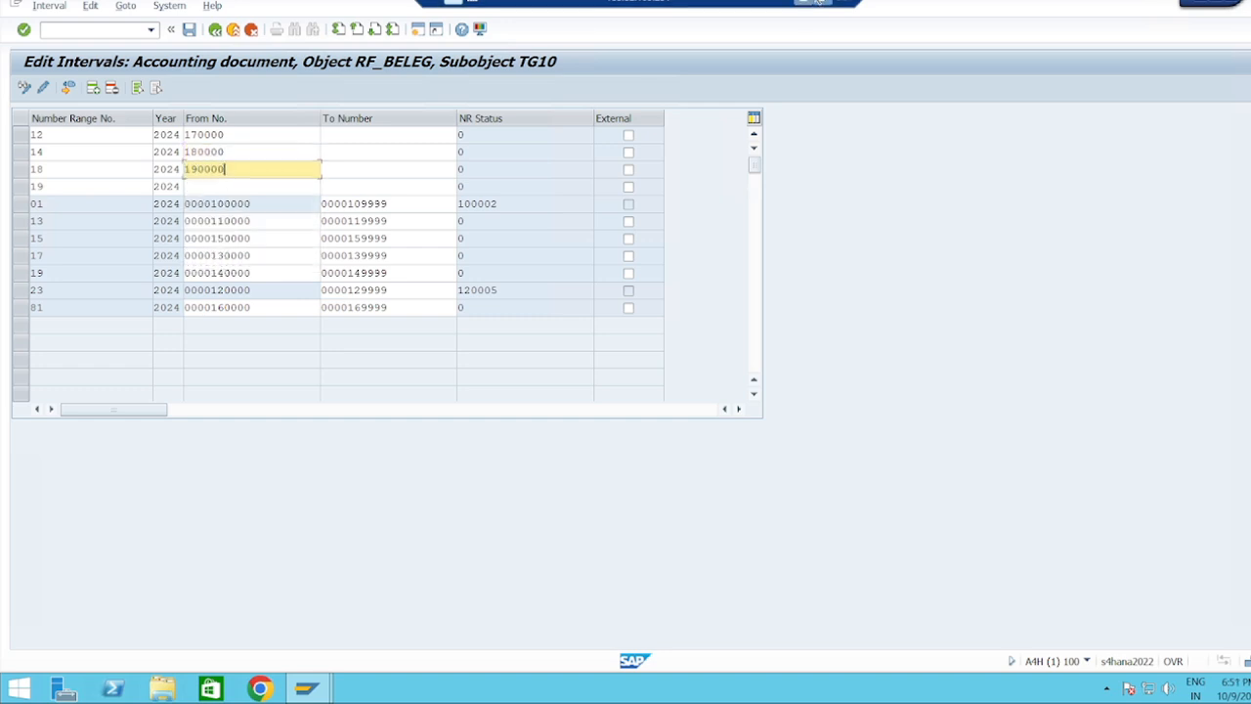
Recheck the Excel AR sheet and set the From No. of new range 19 in SAP to 200000.
{"action": "left_click", "coordinate": [804, 2]}
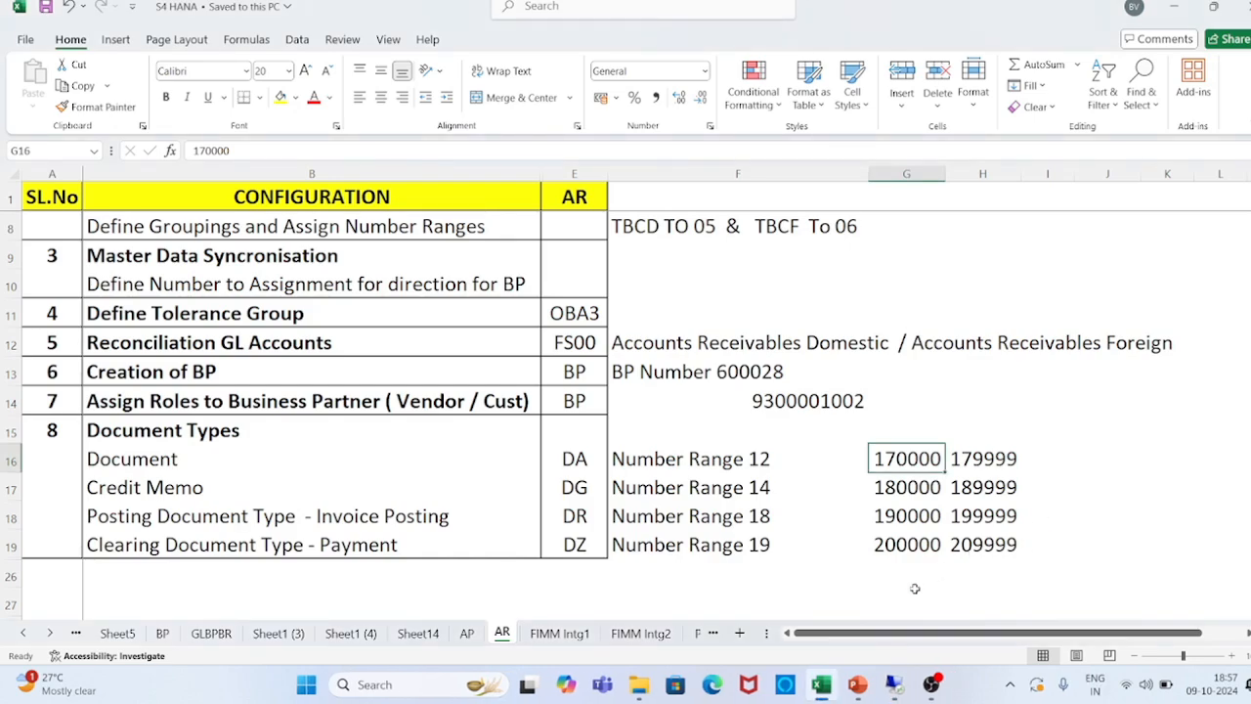
{"action": "left_click", "coordinate": [932, 684]}
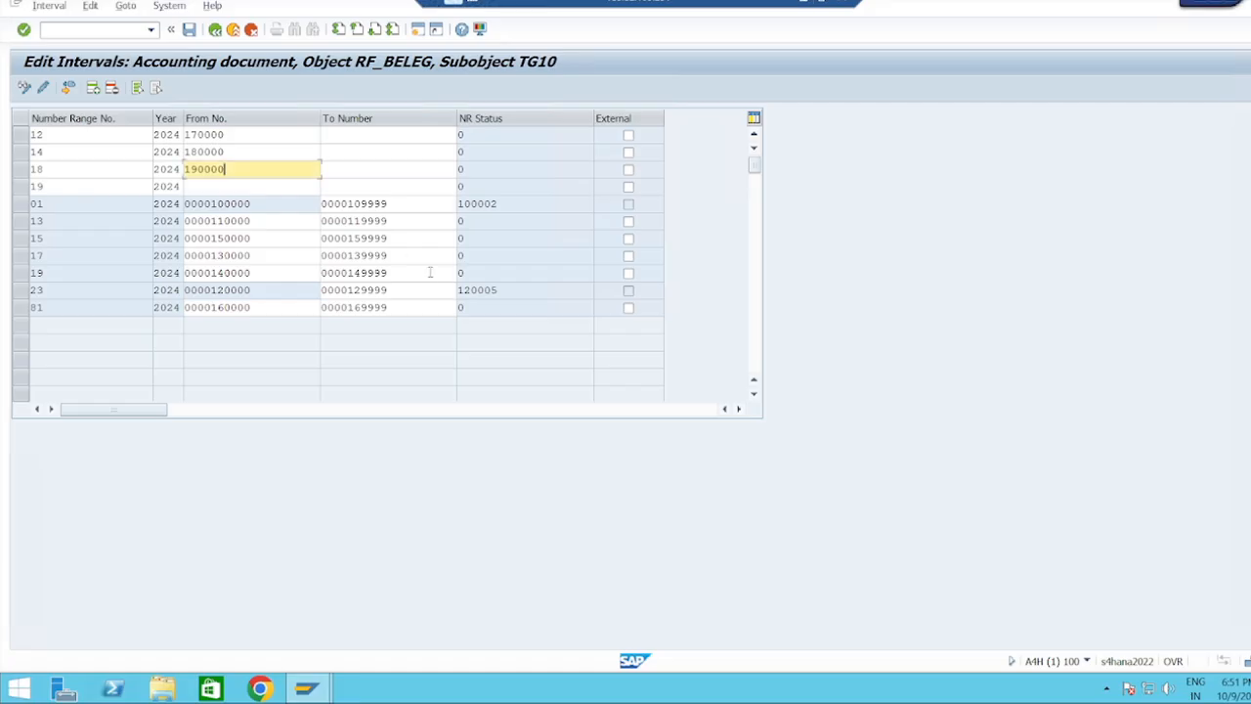
{"action": "left_click", "coordinate": [269, 186]}
{"action": "type", "text": "200000"}
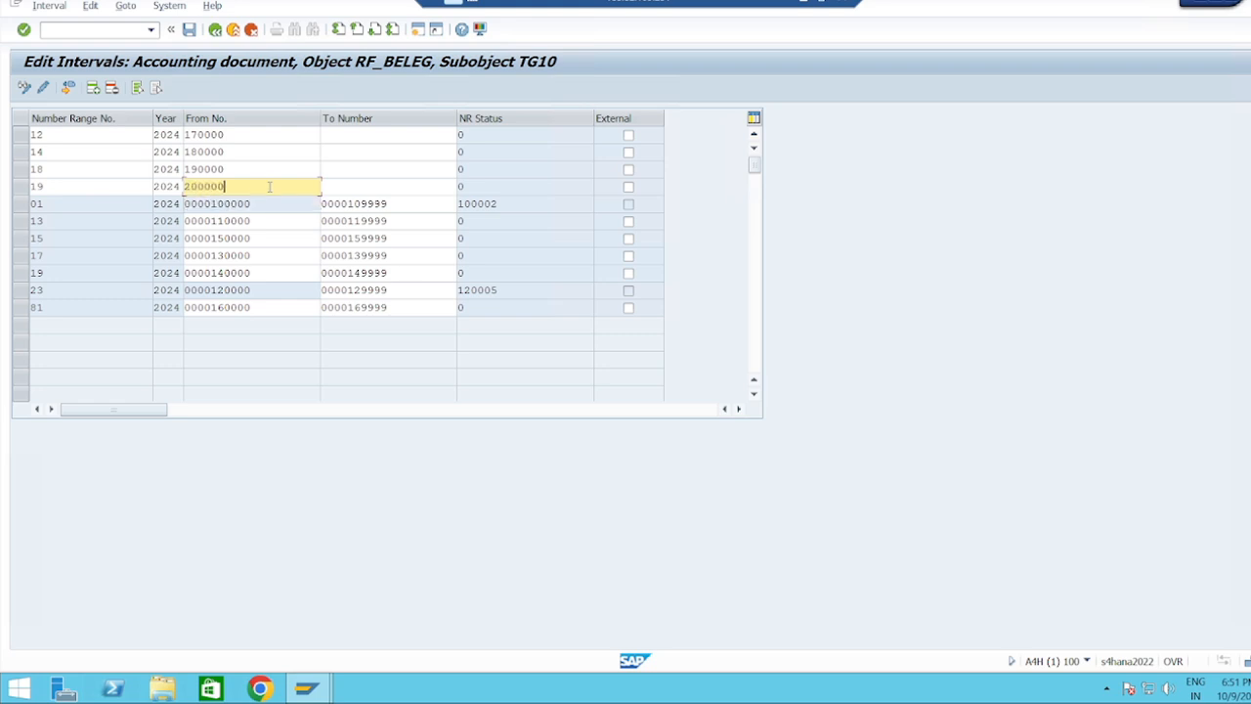
Following the Excel AR sheet, set the To Number of new ranges 12, 14 and 18 in SAP to 179999, 189999 and 199999.
{"action": "left_click", "coordinate": [368, 134]}
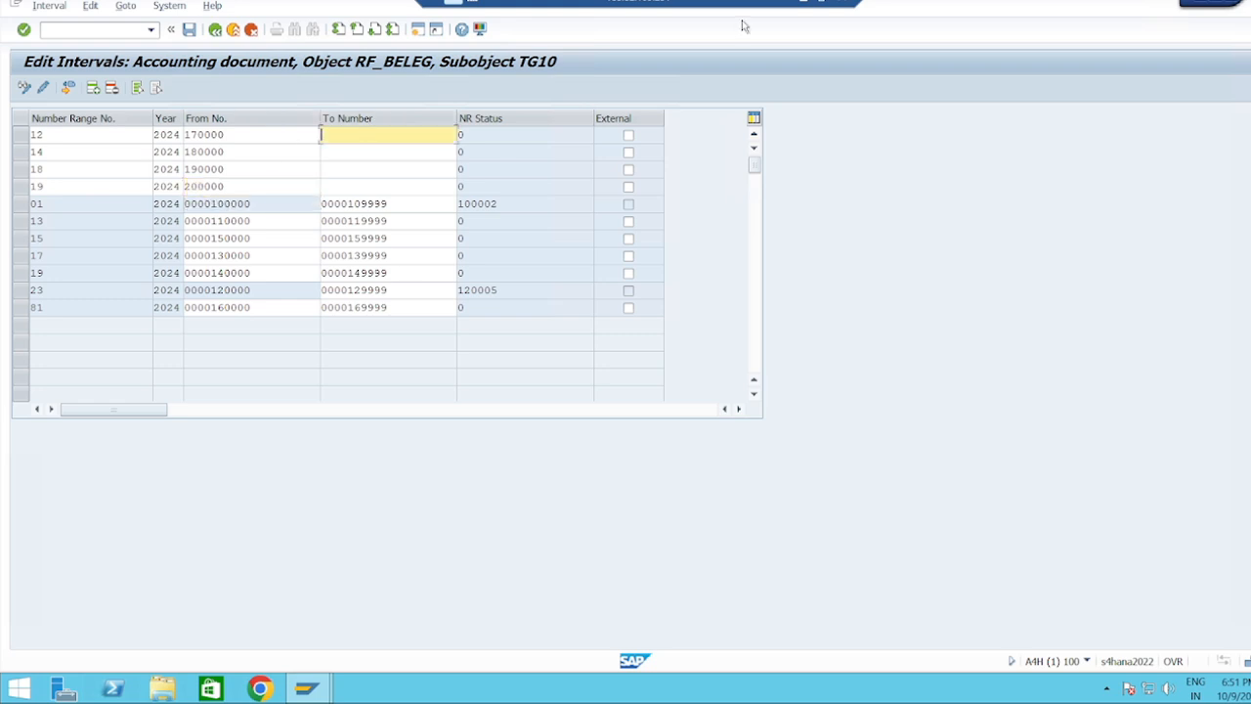
{"action": "left_click", "coordinate": [802, 4]}
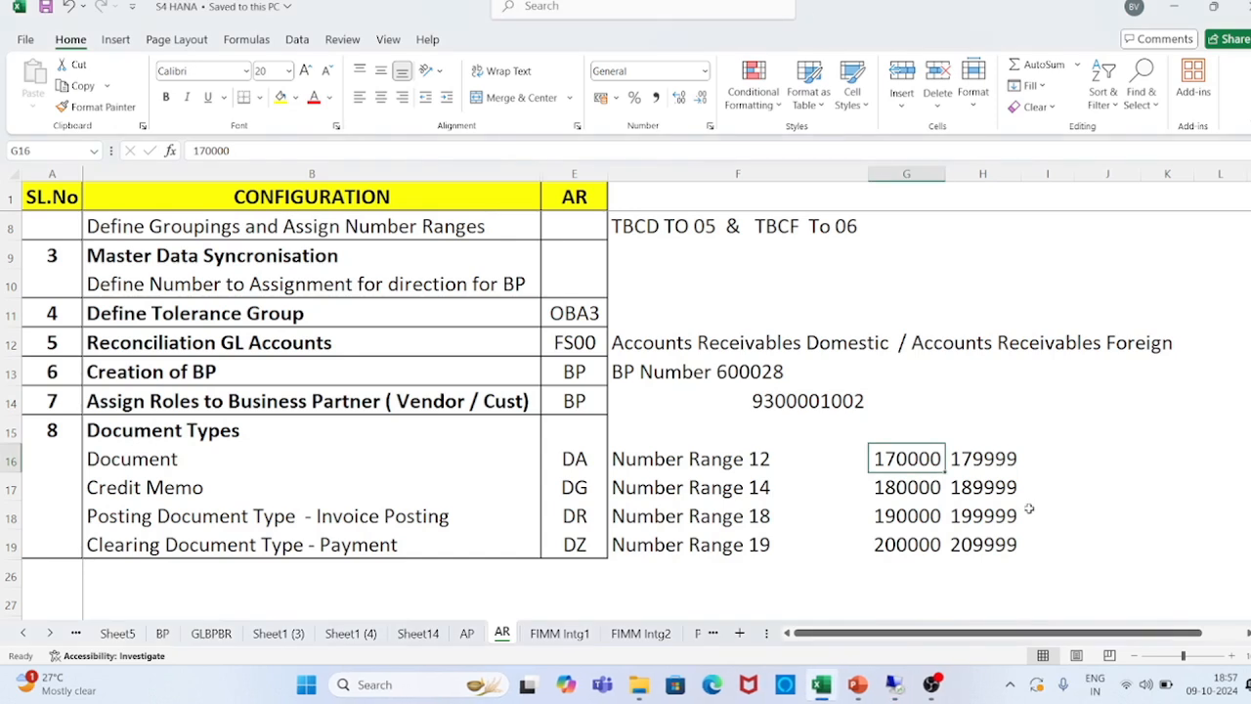
{"action": "left_click", "coordinate": [989, 458]}
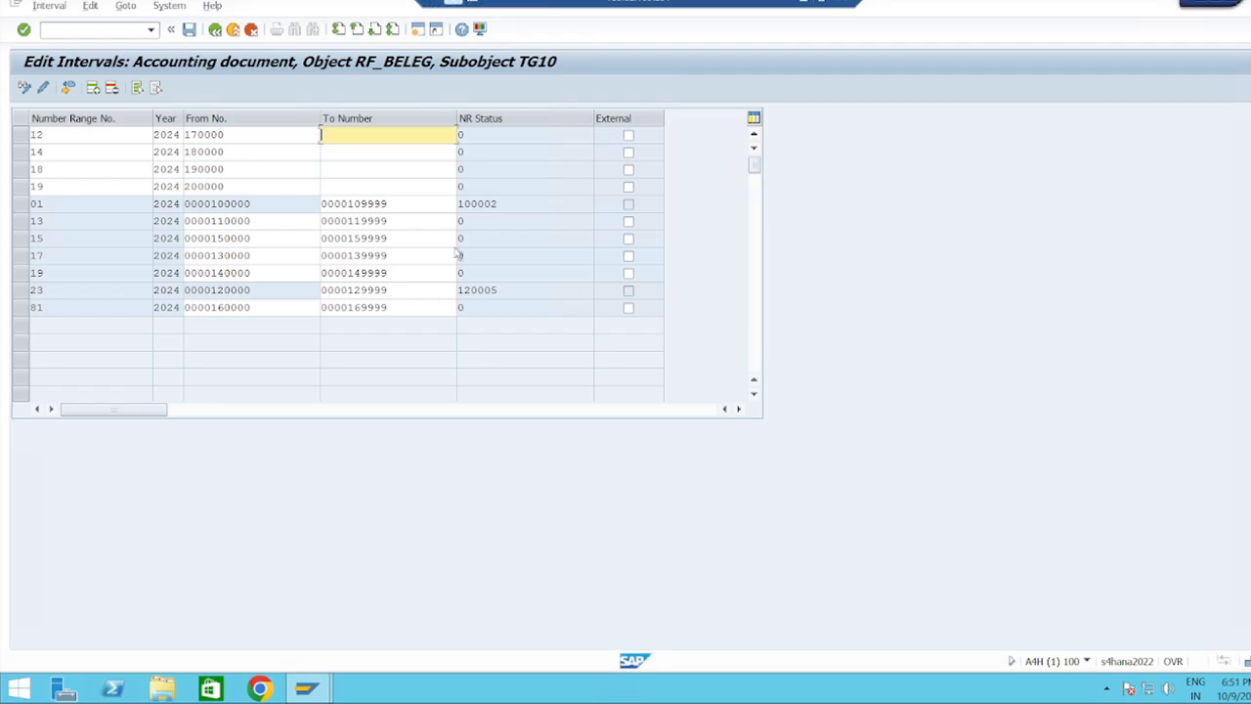
{"action": "type", "text": "179999"}
{"action": "left_click", "coordinate": [383, 149]}
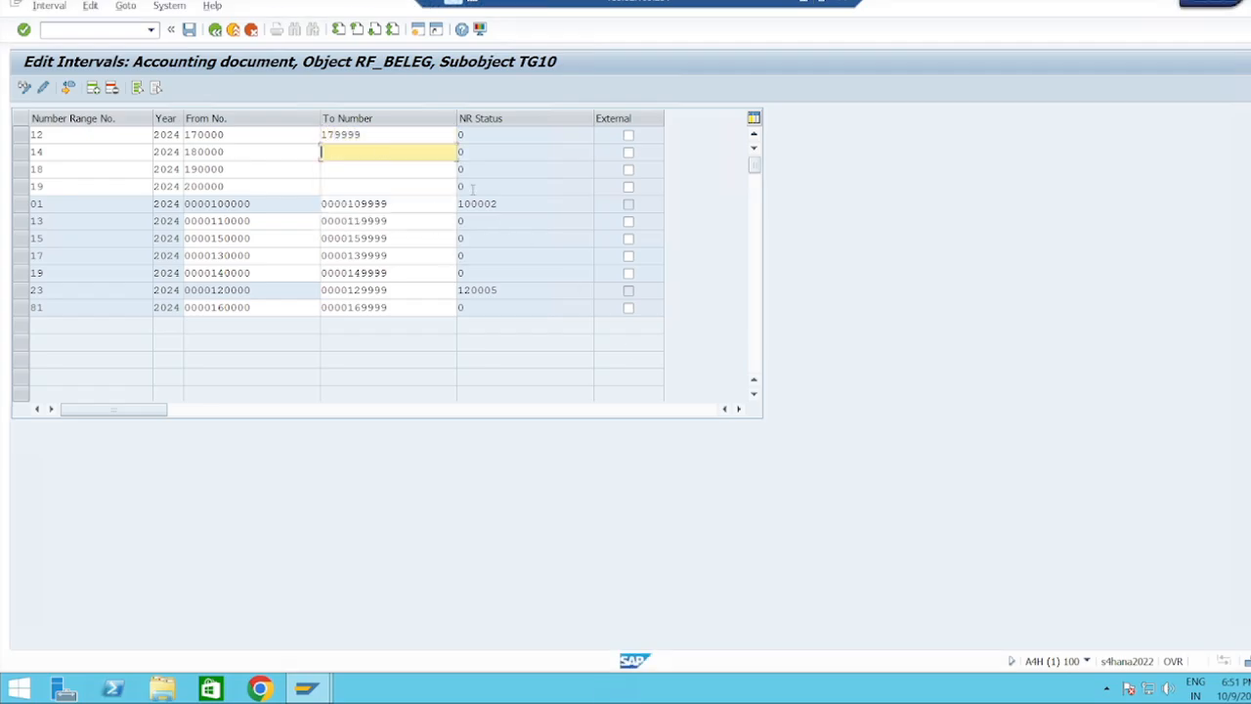
{"action": "type", "text": "189999"}
{"action": "left_click", "coordinate": [378, 172]}
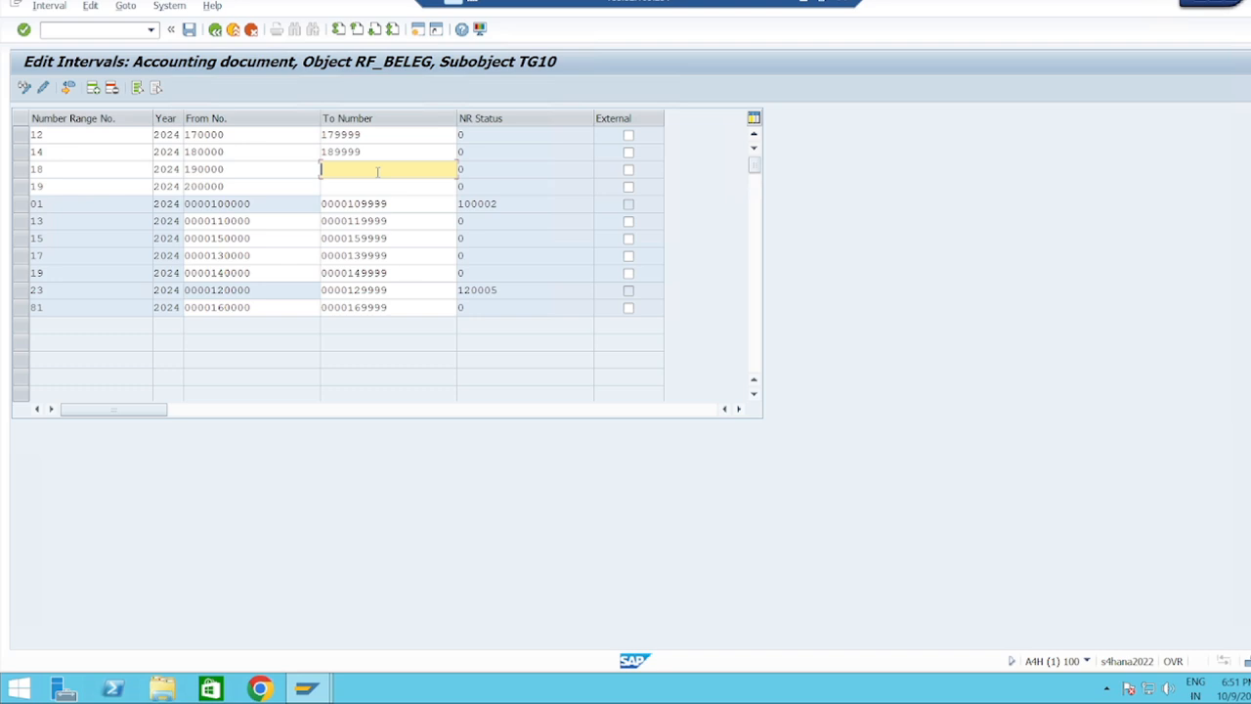
{"action": "type", "text": "19999"}
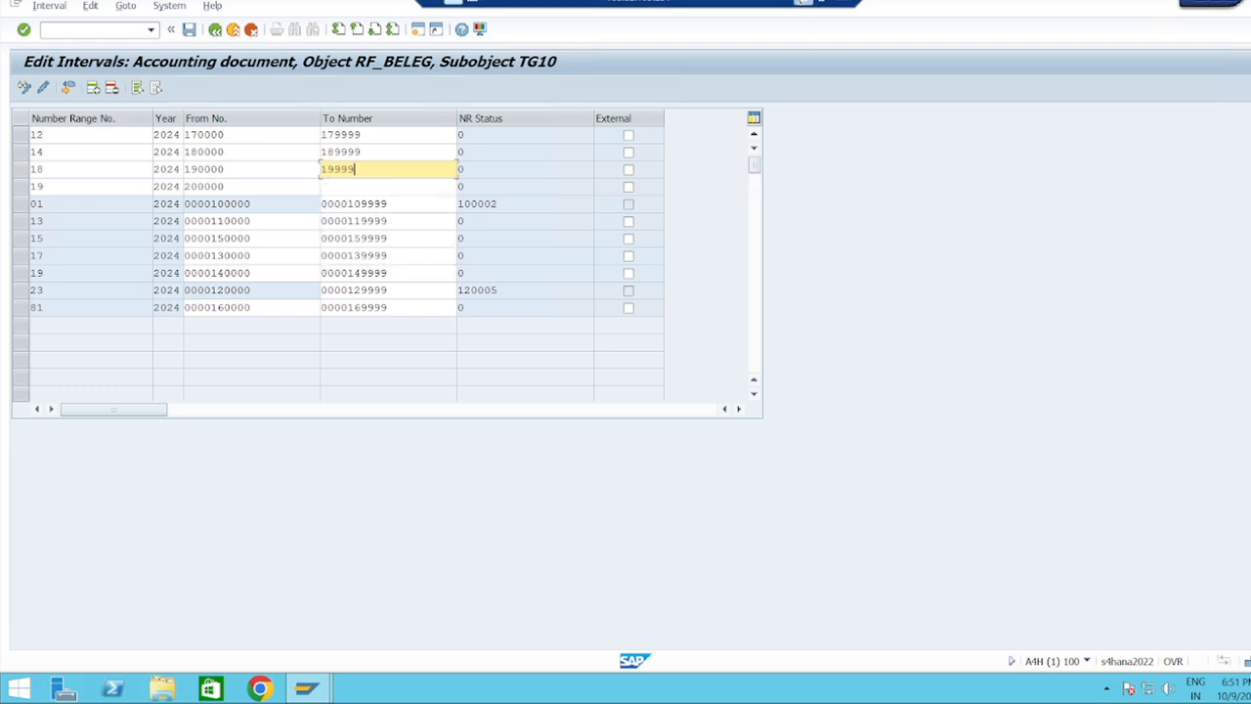
{"action": "type", "text": "9"}
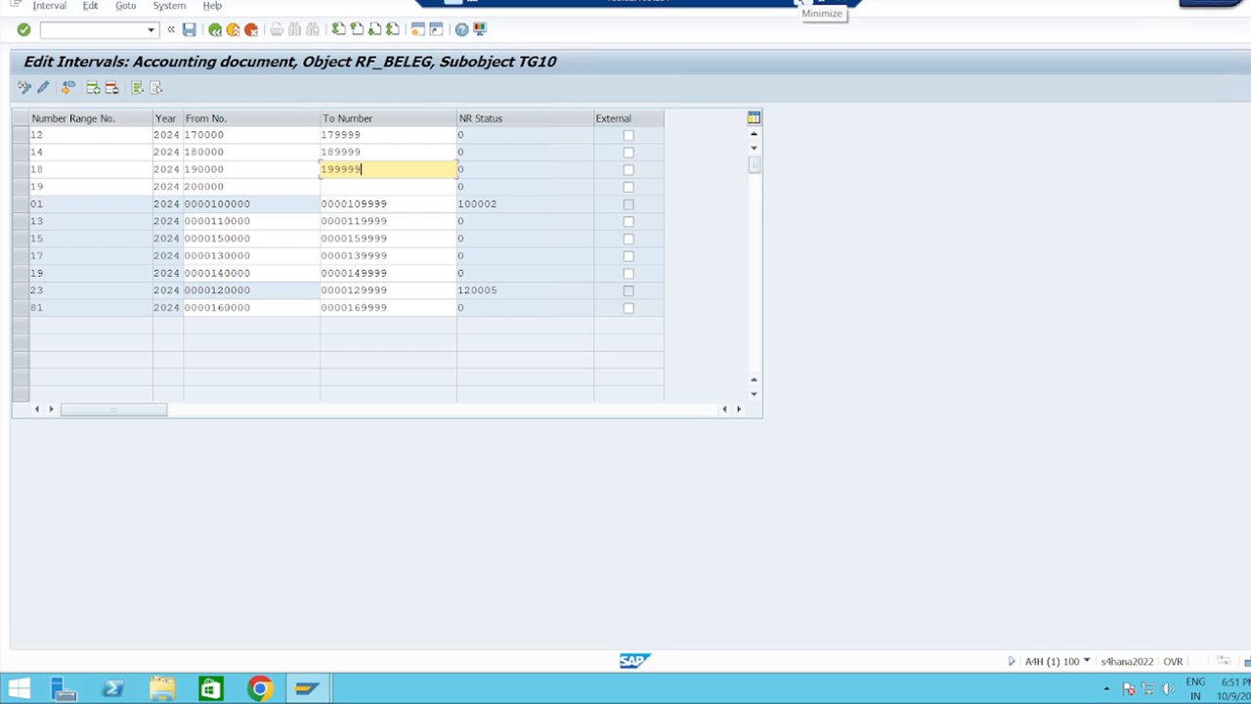
Recheck the Excel AR sheet and set the To Number of new range 19 in SAP to 209999.
{"action": "left_click", "coordinate": [804, 3]}
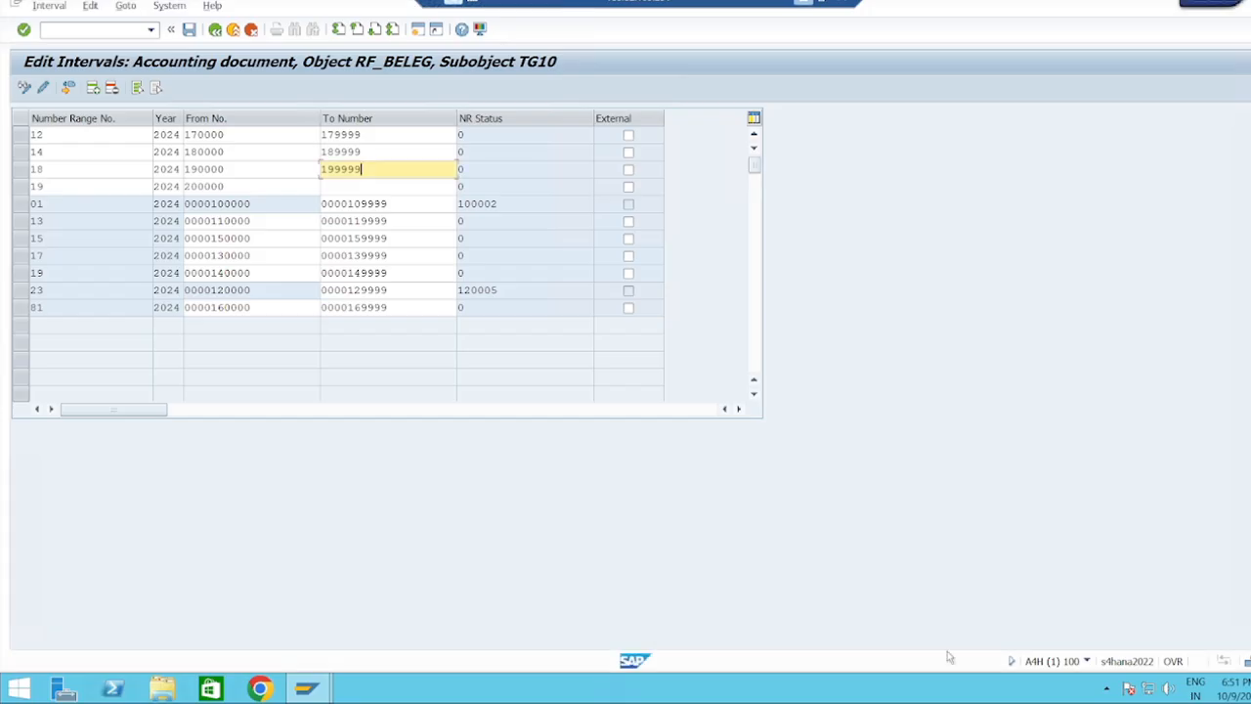
{"action": "left_click", "coordinate": [893, 684]}
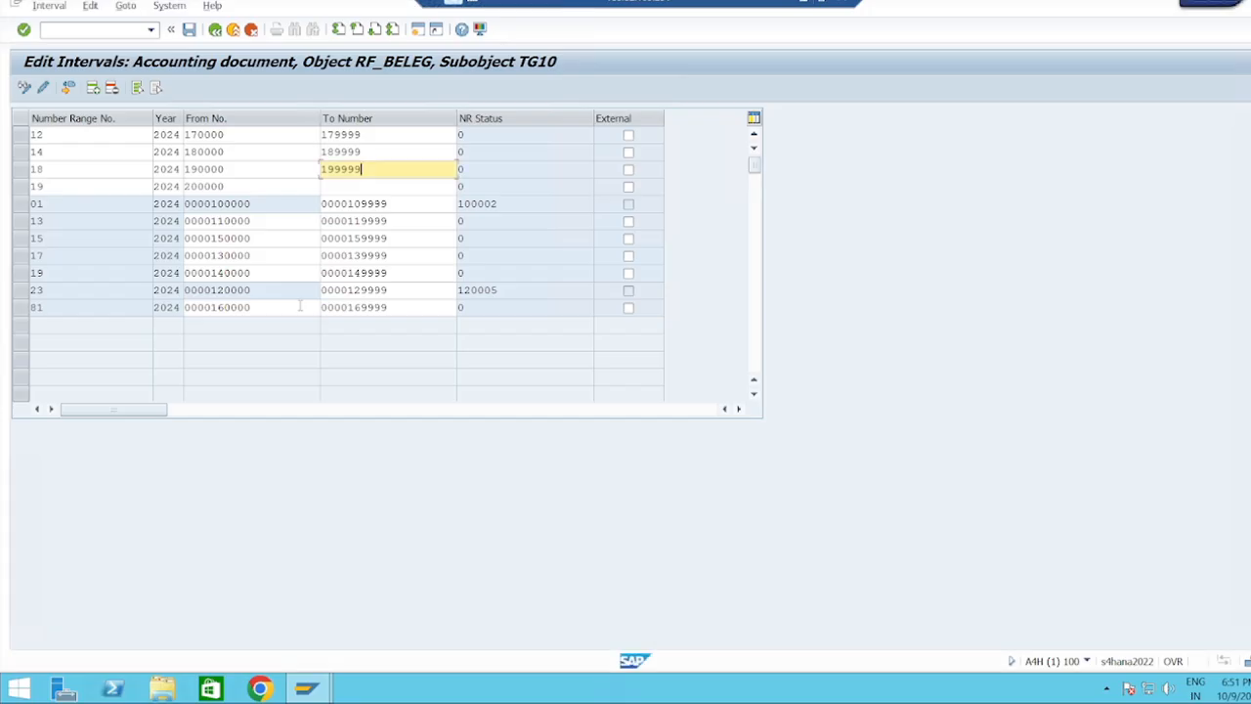
{"action": "left_click", "coordinate": [330, 187]}
{"action": "type", "text": "20"}
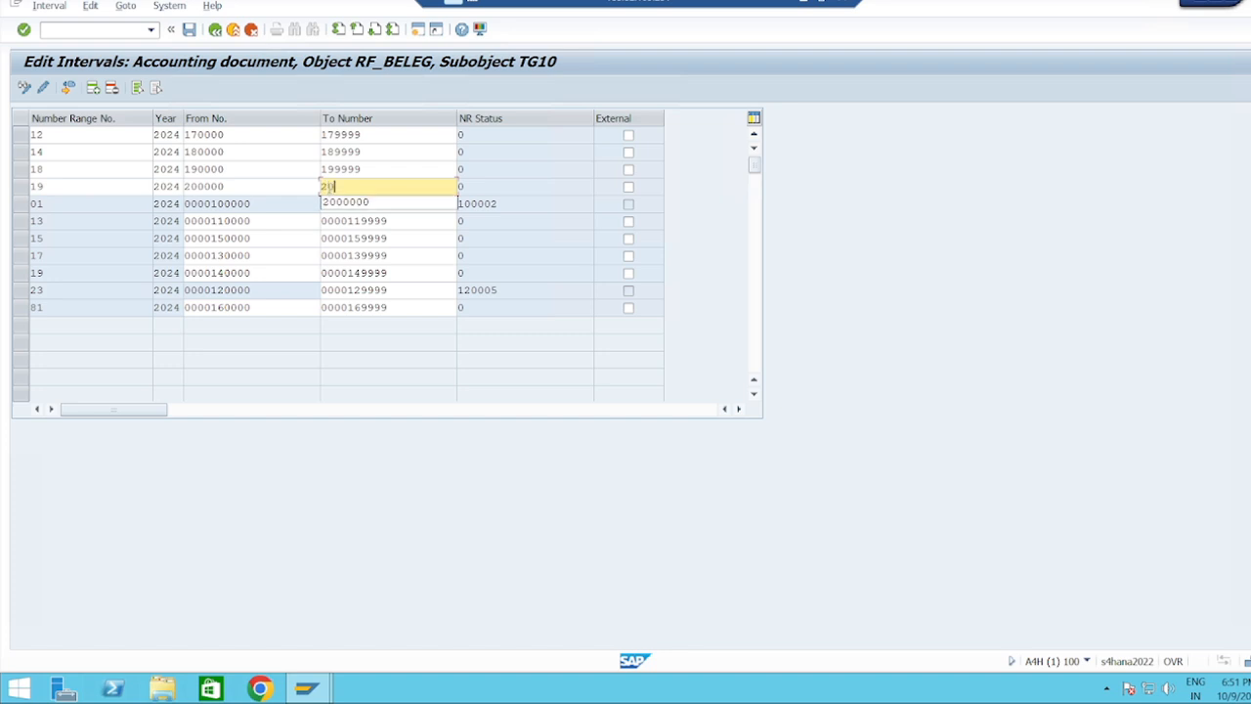
{"action": "type", "text": "9999"}
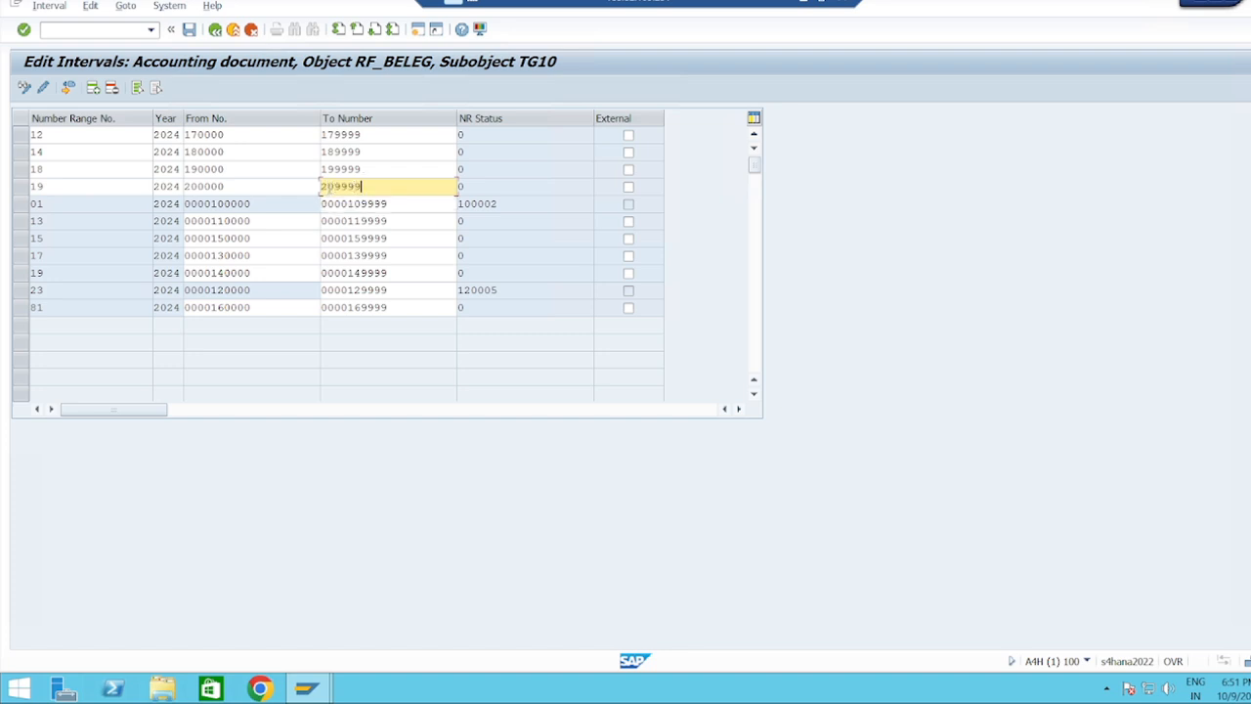
Validate and save the TG10 number range intervals, acknowledging the interval transport notice.
{"action": "key", "text": "Return"}
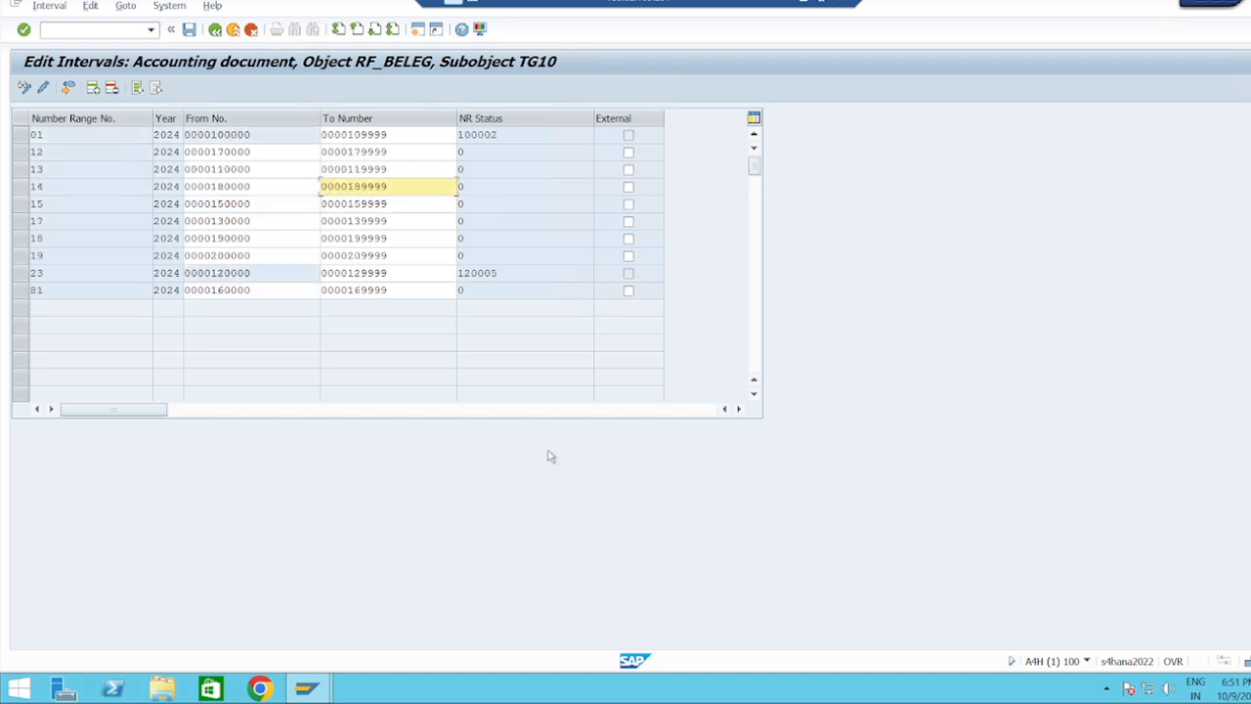
{"action": "left_click", "coordinate": [189, 30]}
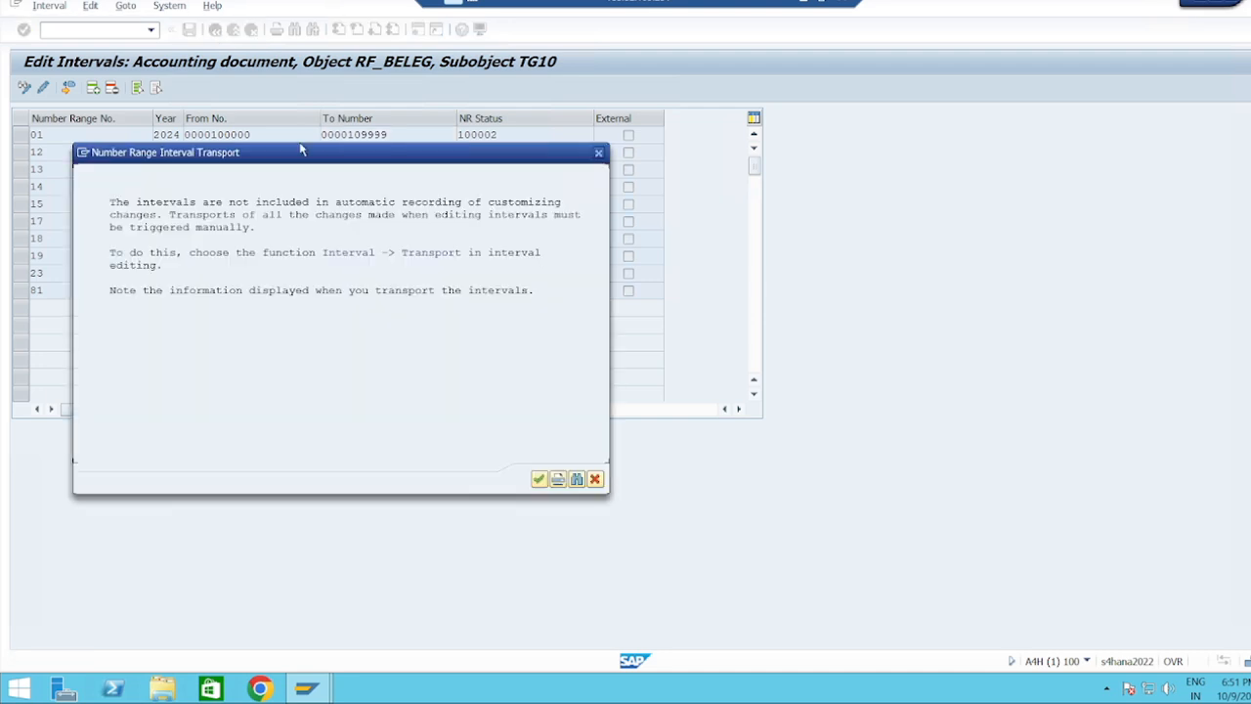
{"action": "left_click", "coordinate": [539, 479]}
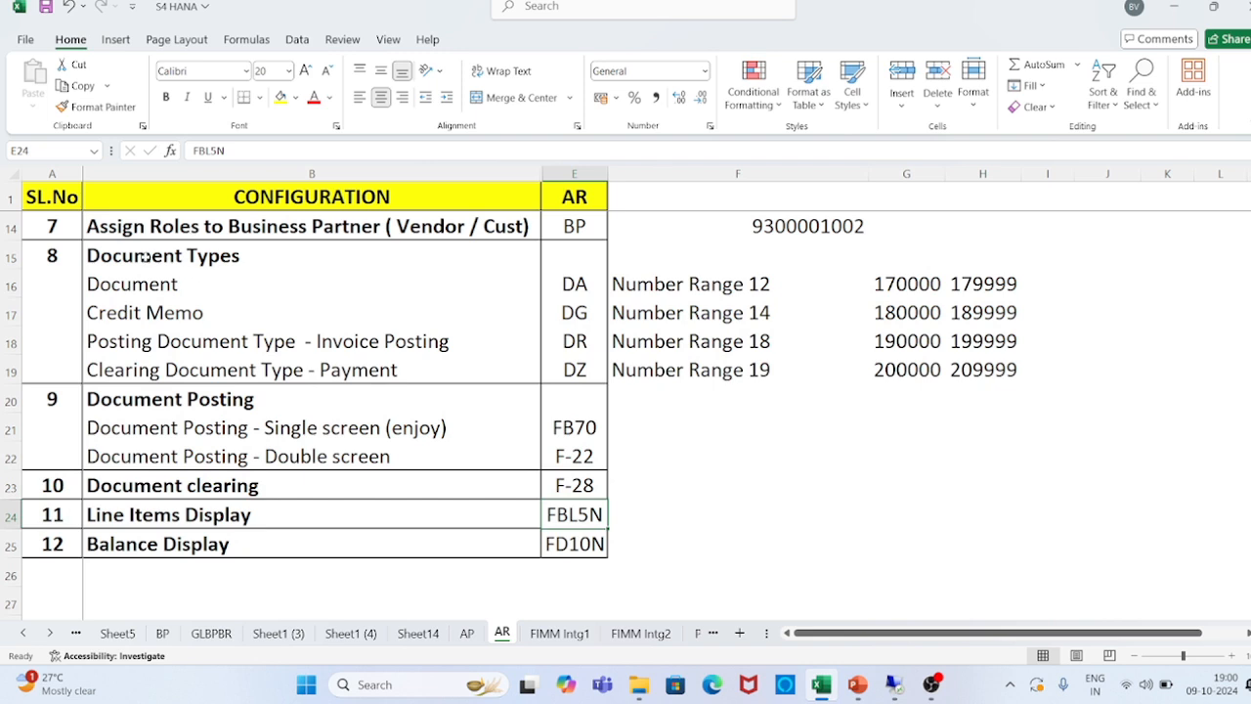
Review the Excel AR sheet's document types, posting, clearing, line items display and balance display entries with their transaction codes.
{"action": "left_click", "coordinate": [146, 258]}
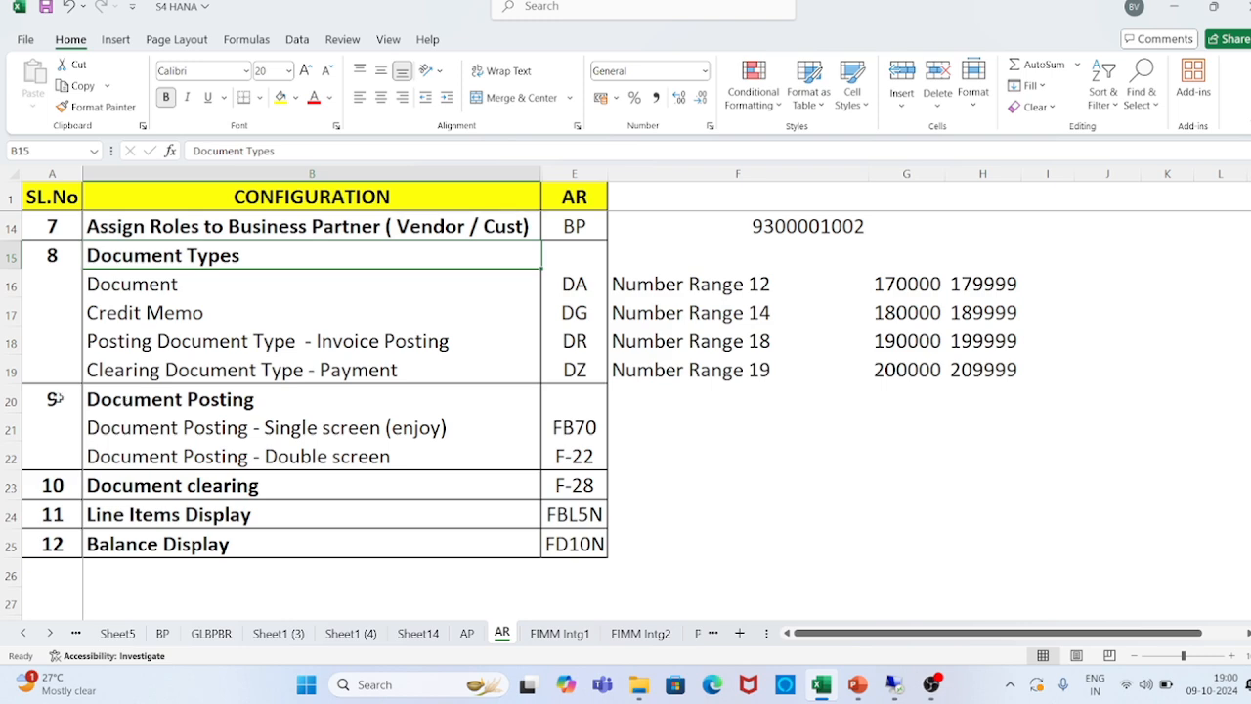
{"action": "left_click", "coordinate": [152, 401]}
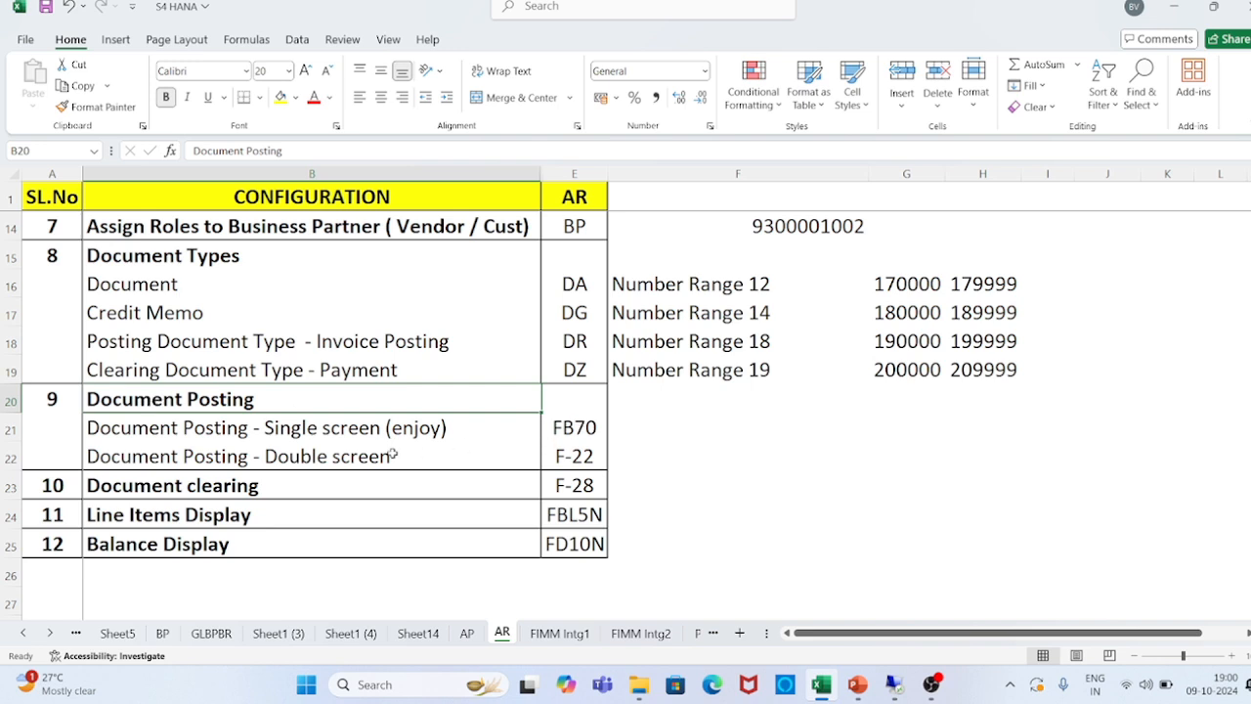
{"action": "left_click", "coordinate": [153, 436]}
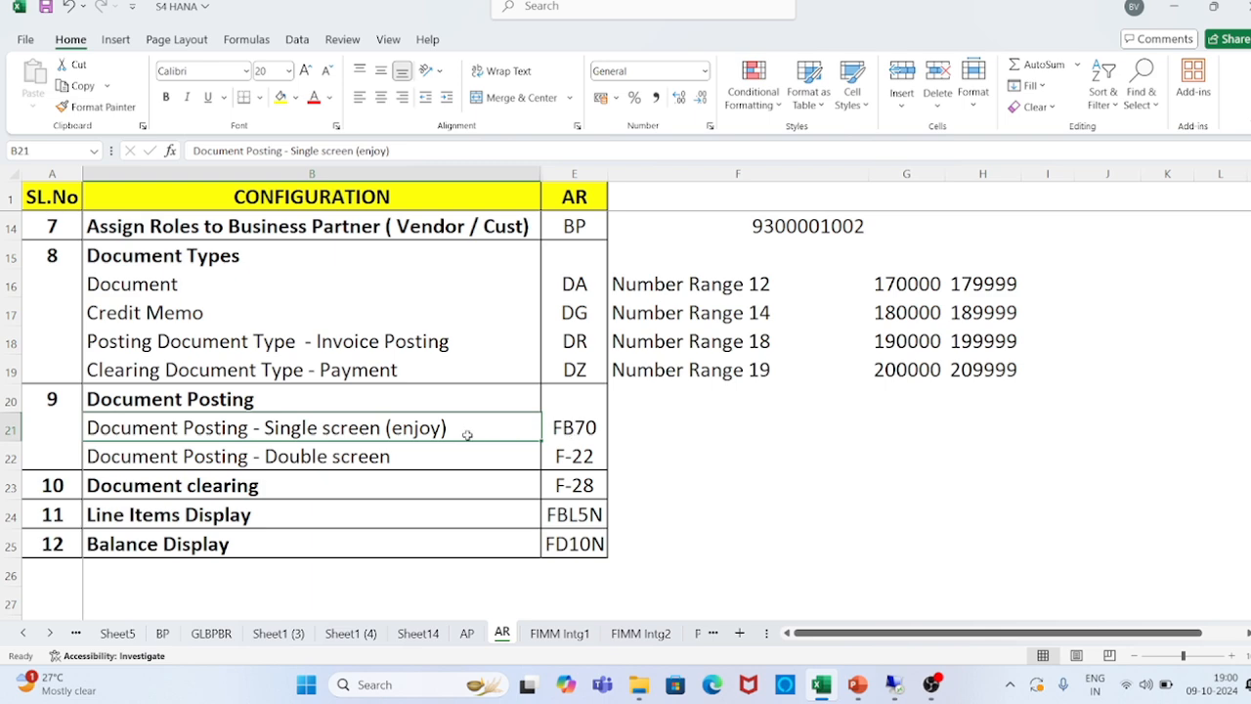
{"action": "left_click", "coordinate": [217, 459]}
{"action": "left_click", "coordinate": [583, 456]}
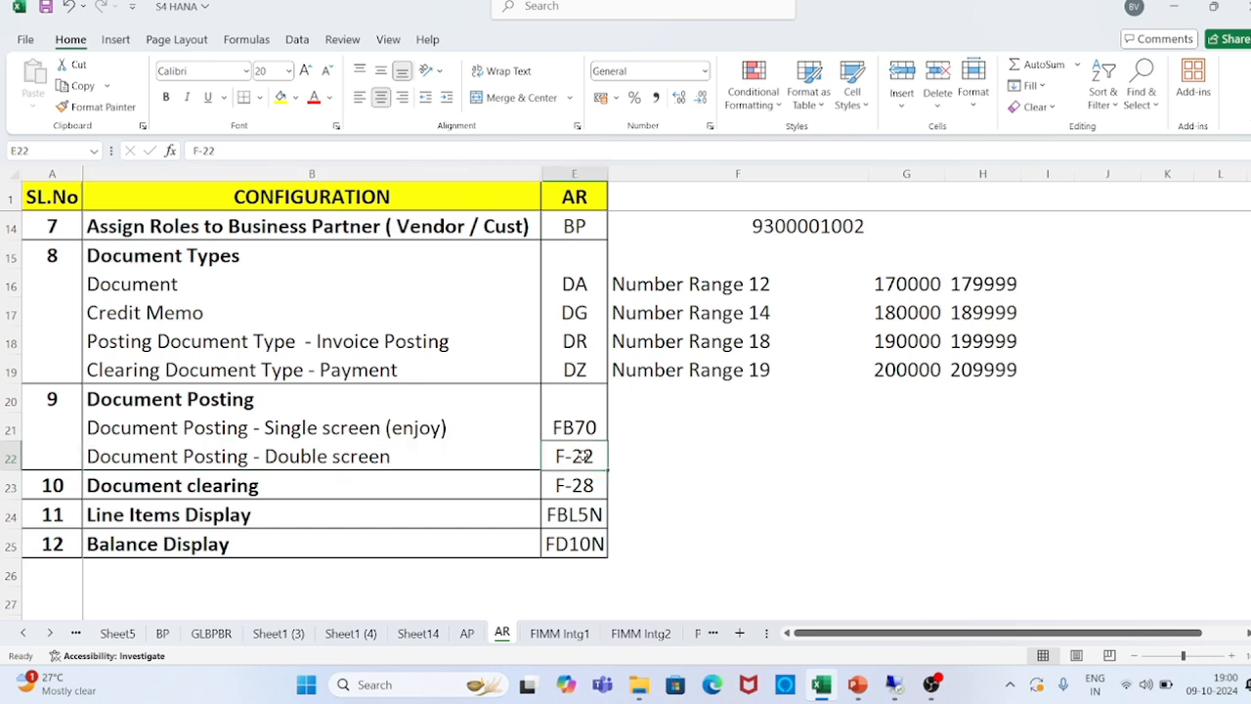
{"action": "left_click", "coordinate": [105, 487]}
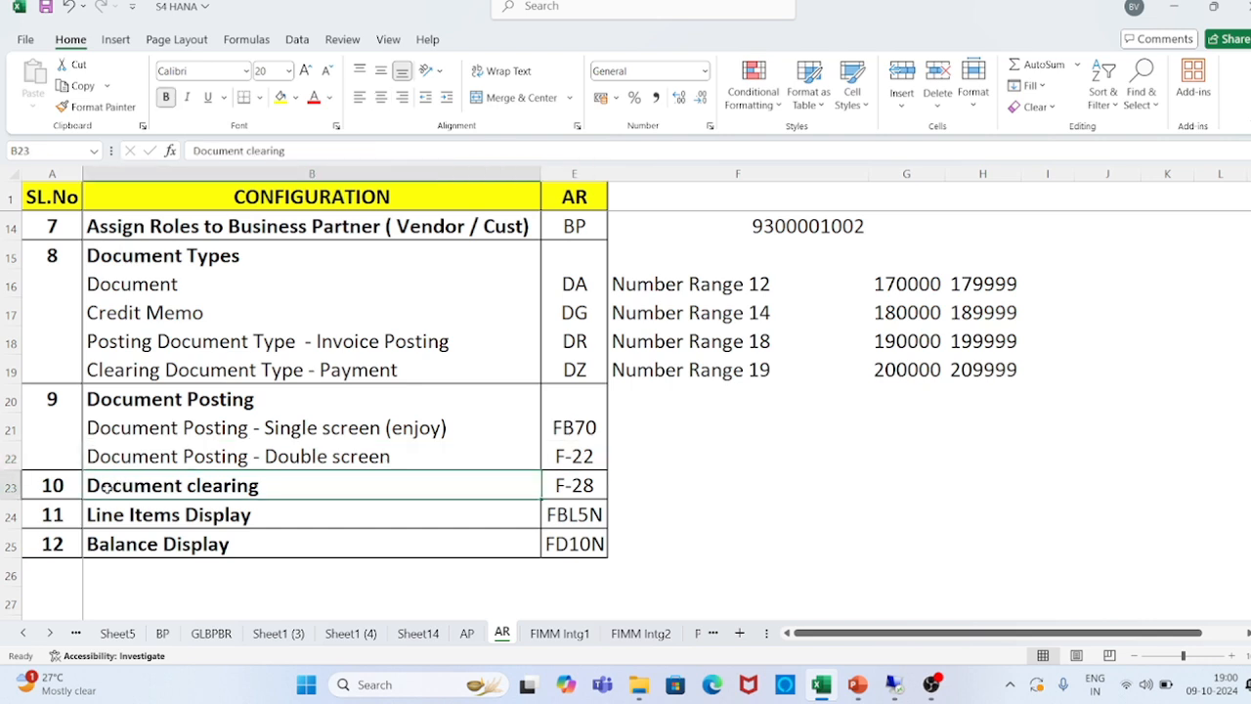
{"action": "left_click", "coordinate": [215, 427]}
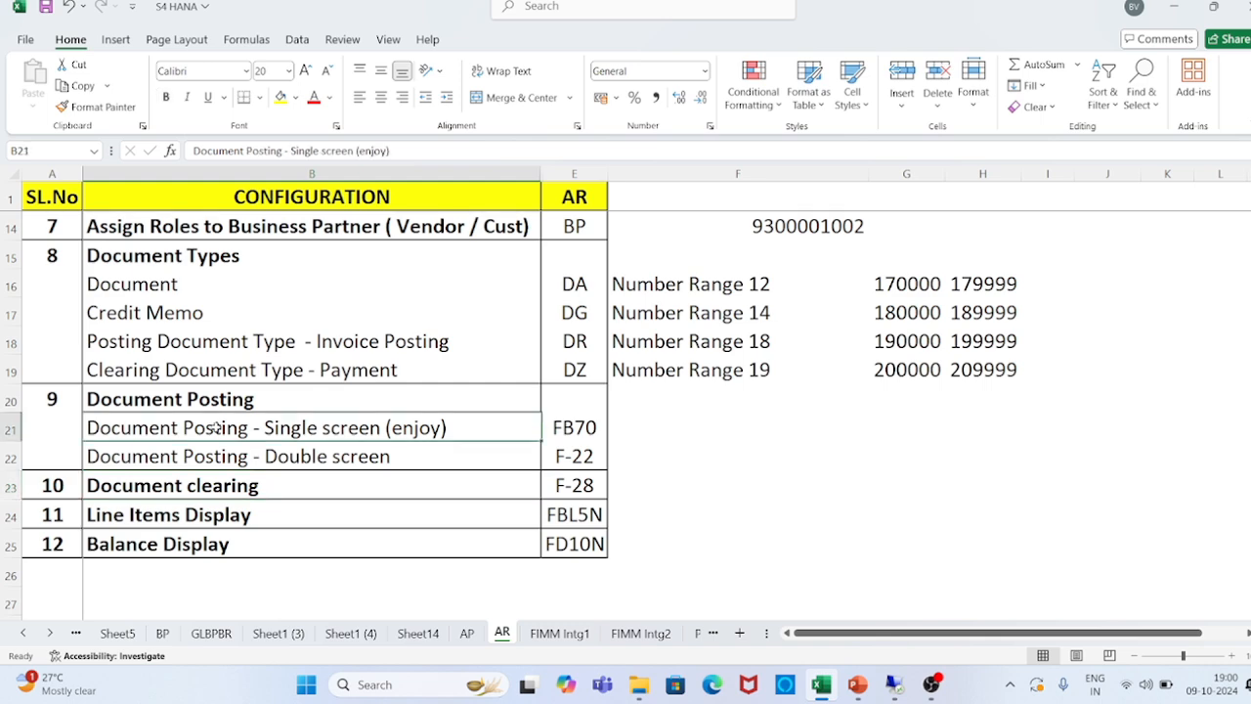
{"action": "left_click", "coordinate": [584, 486]}
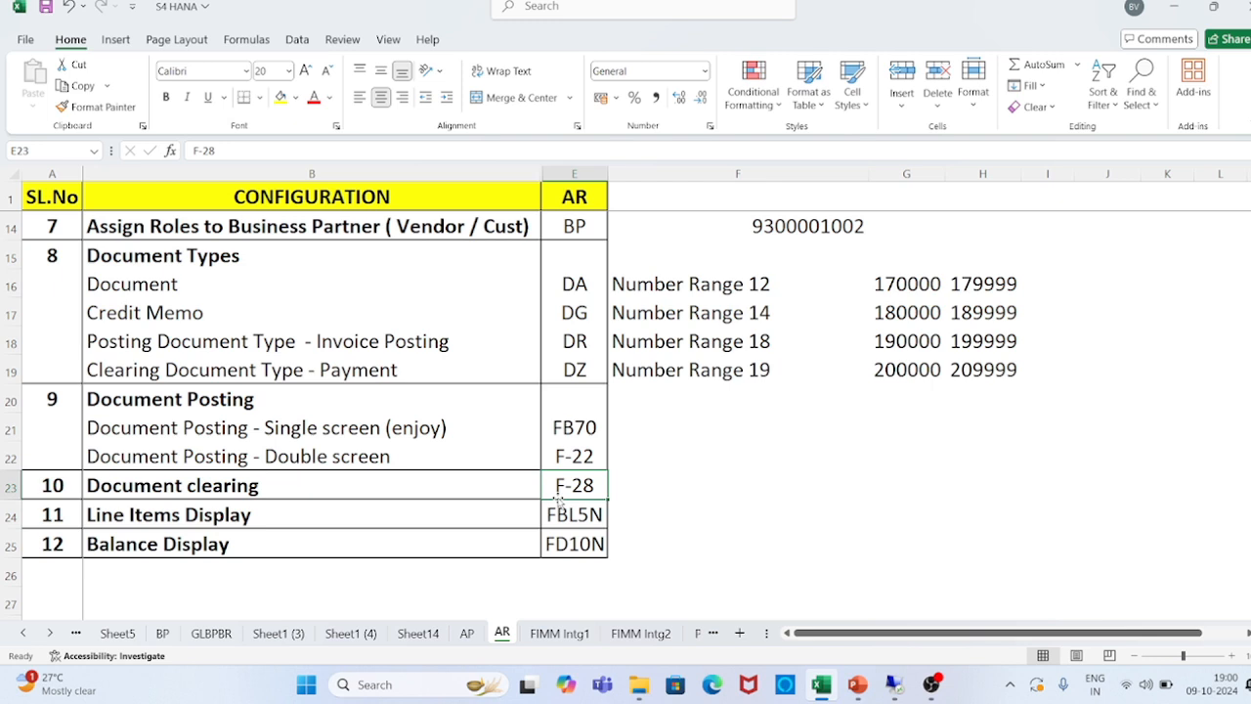
{"action": "left_click", "coordinate": [186, 520]}
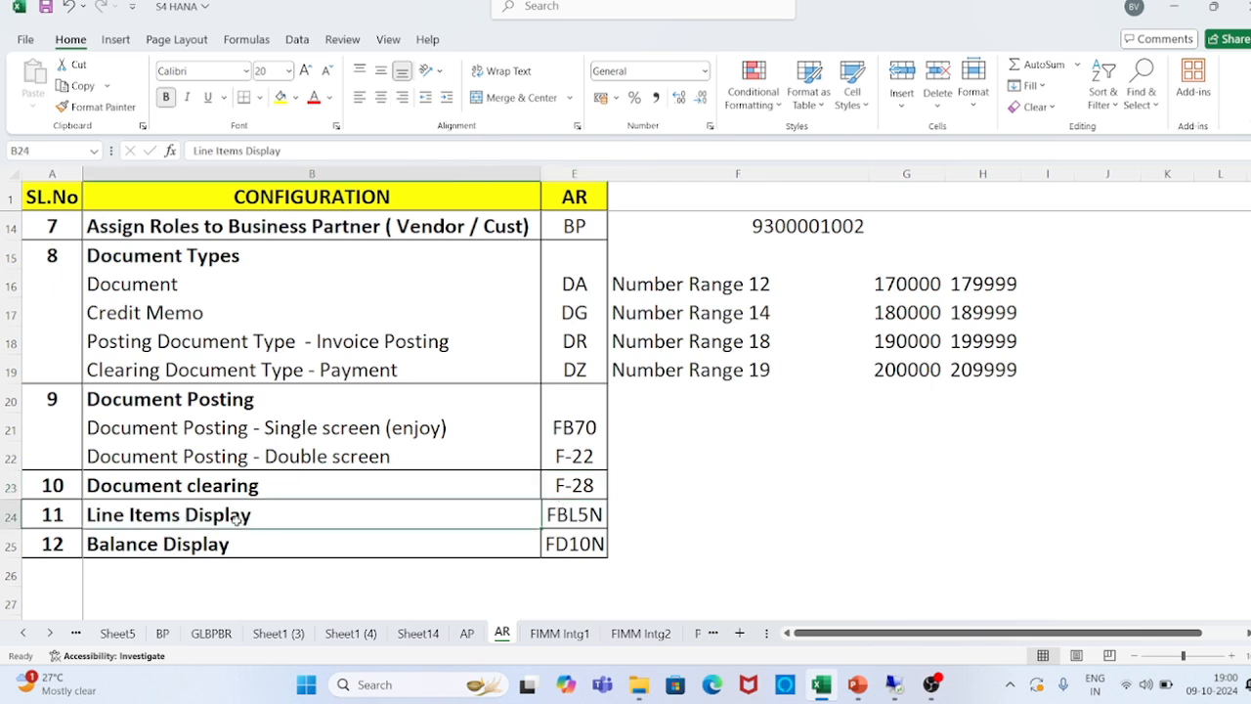
{"action": "left_click", "coordinate": [557, 520]}
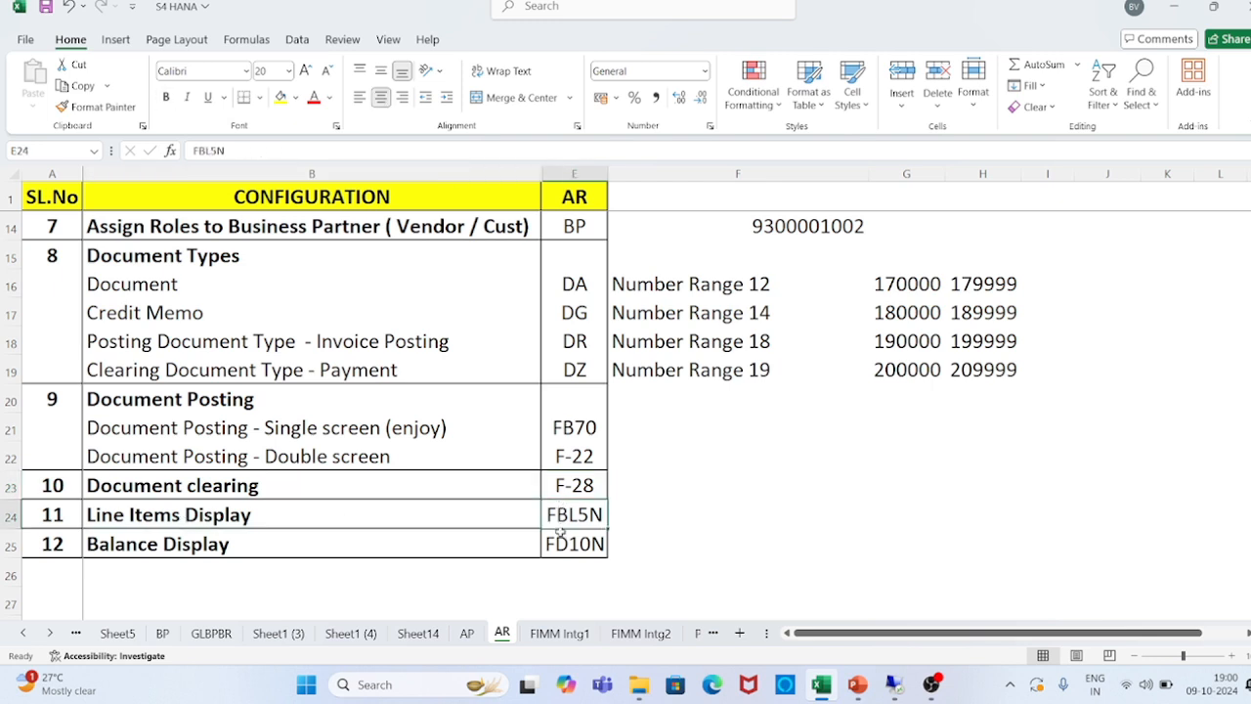
{"action": "left_click", "coordinate": [289, 549]}
{"action": "left_click", "coordinate": [594, 545]}
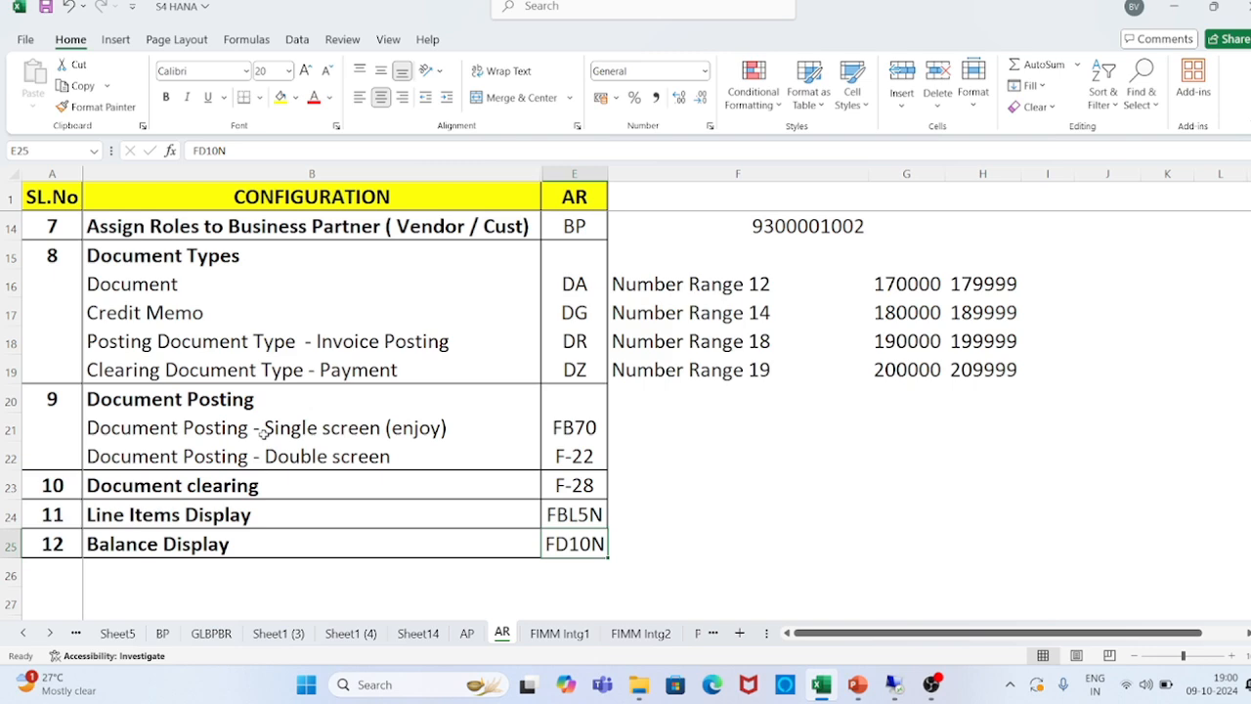
Review the AR configuration list from Group Creation through tolerance group, reconciliation accounts and business partner entries to Document Types.
{"action": "scroll", "coordinate": [264, 433], "scroll_direction": "up", "scroll_amount": 4}
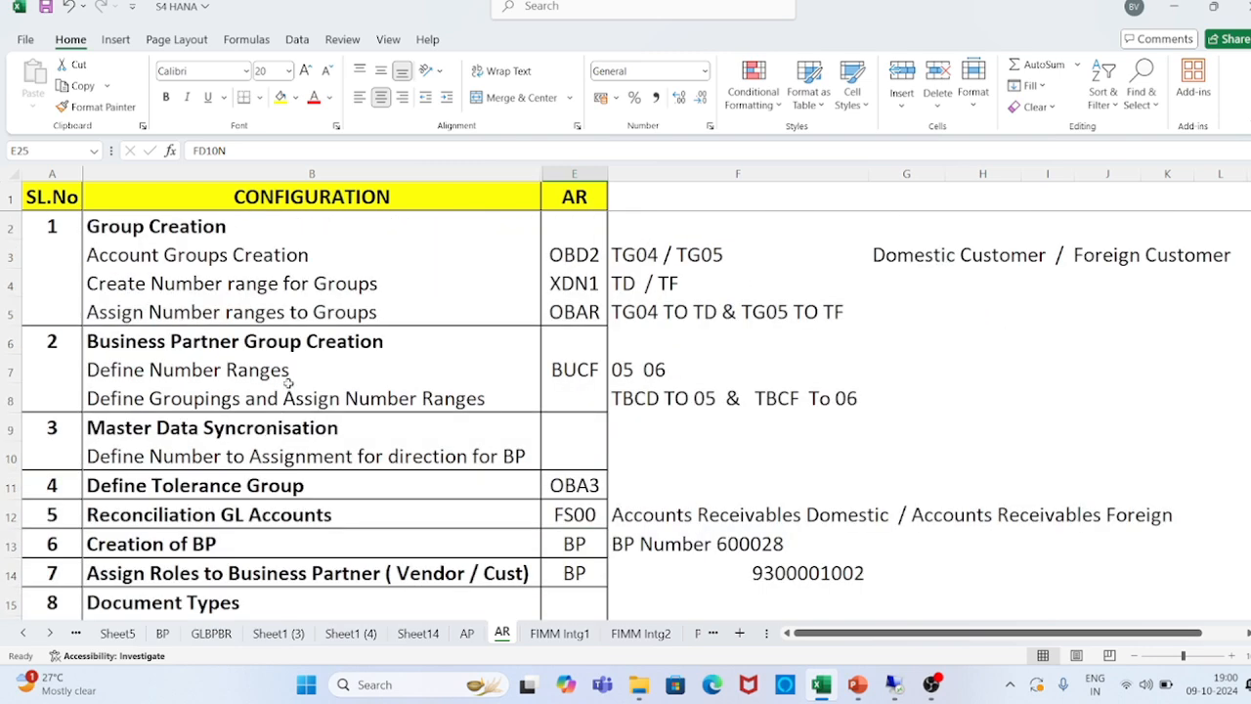
{"action": "left_click", "coordinate": [132, 231]}
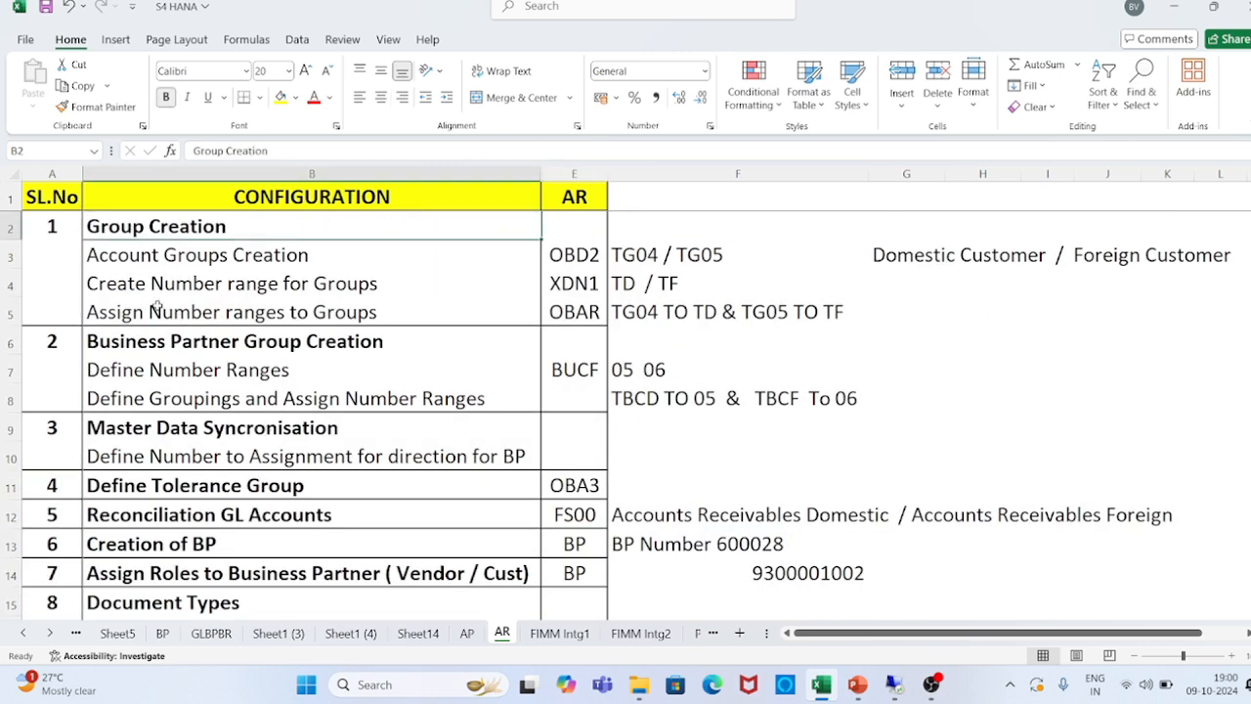
{"action": "left_click", "coordinate": [143, 346]}
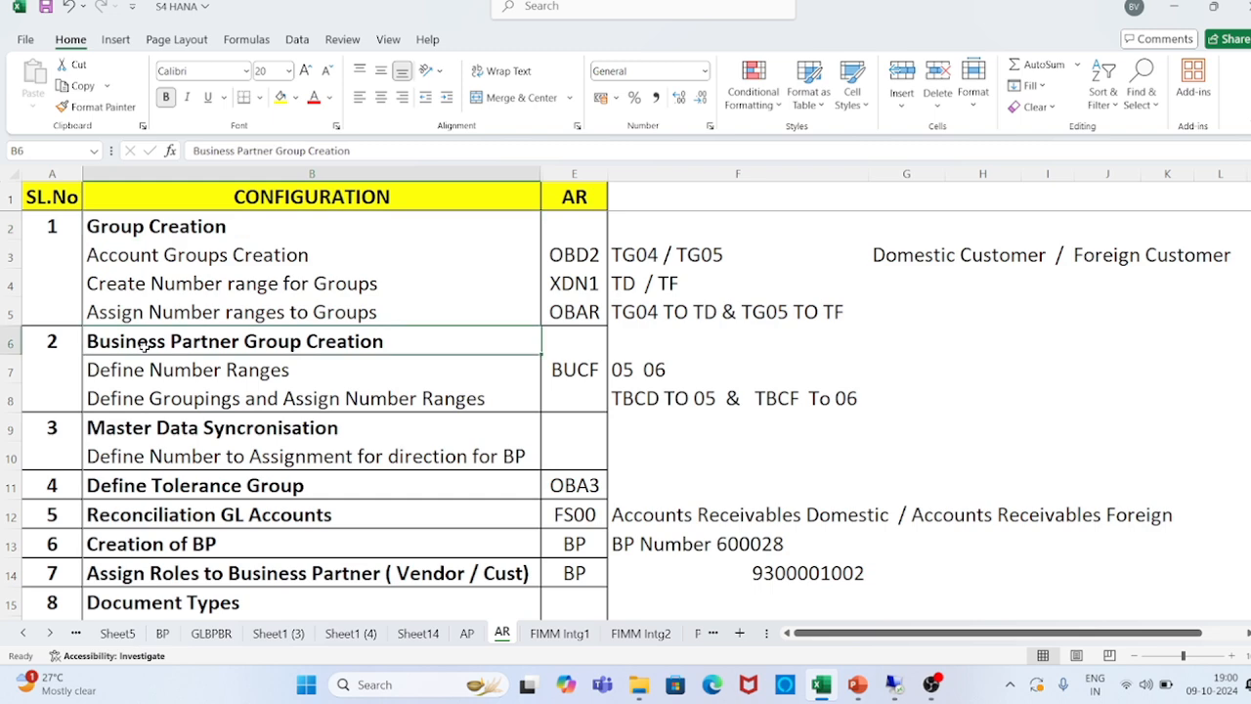
{"action": "left_click", "coordinate": [162, 432]}
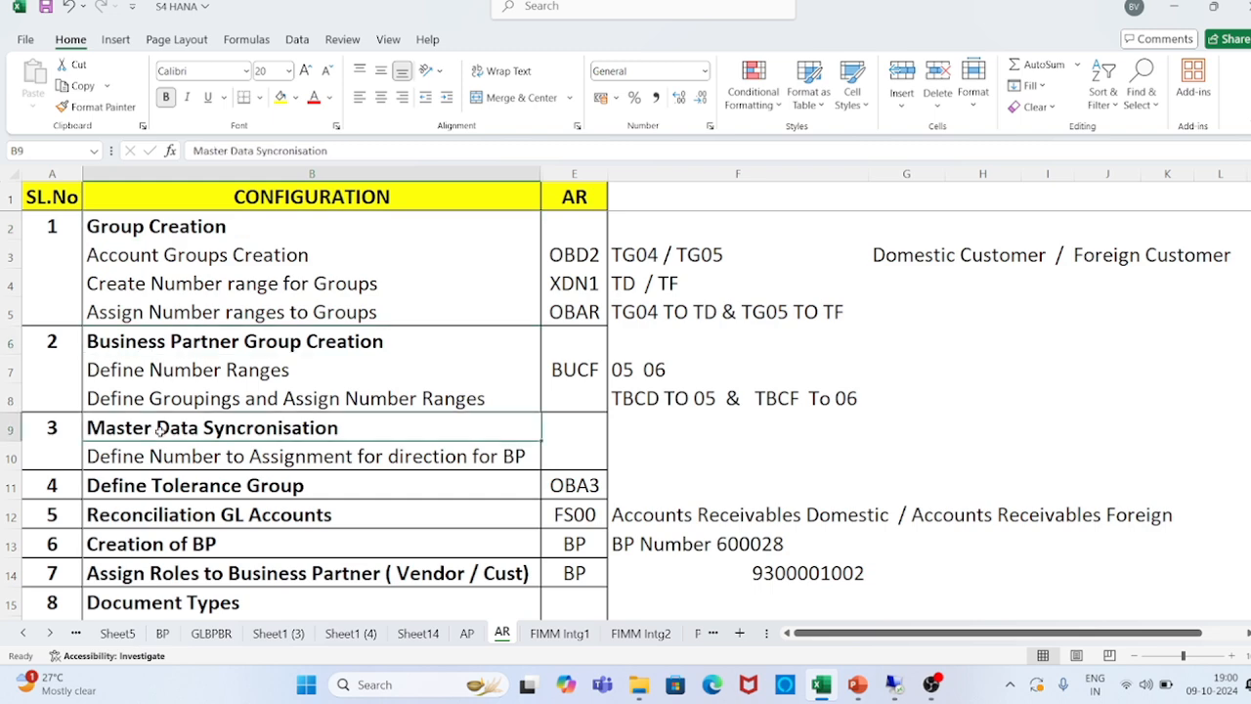
{"action": "left_click", "coordinate": [214, 488]}
{"action": "left_click", "coordinate": [200, 517]}
{"action": "scroll", "coordinate": [277, 514], "scroll_direction": "down", "scroll_amount": 2}
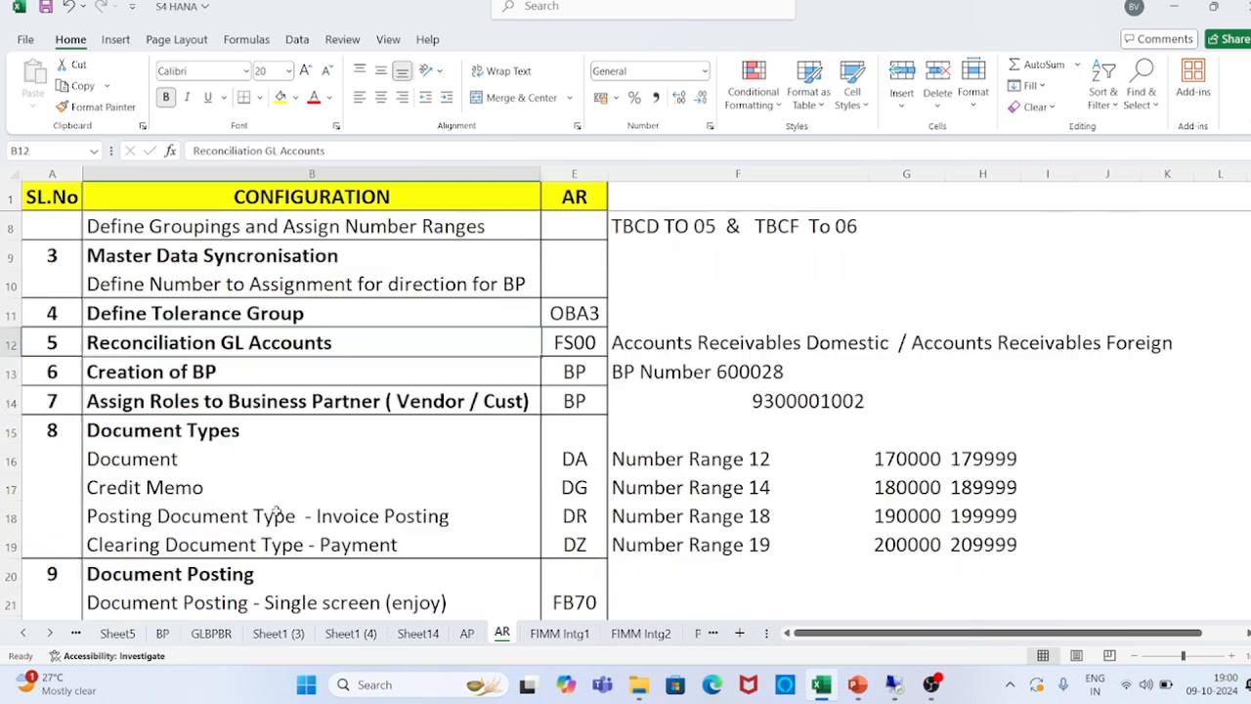
{"action": "left_click", "coordinate": [181, 373]}
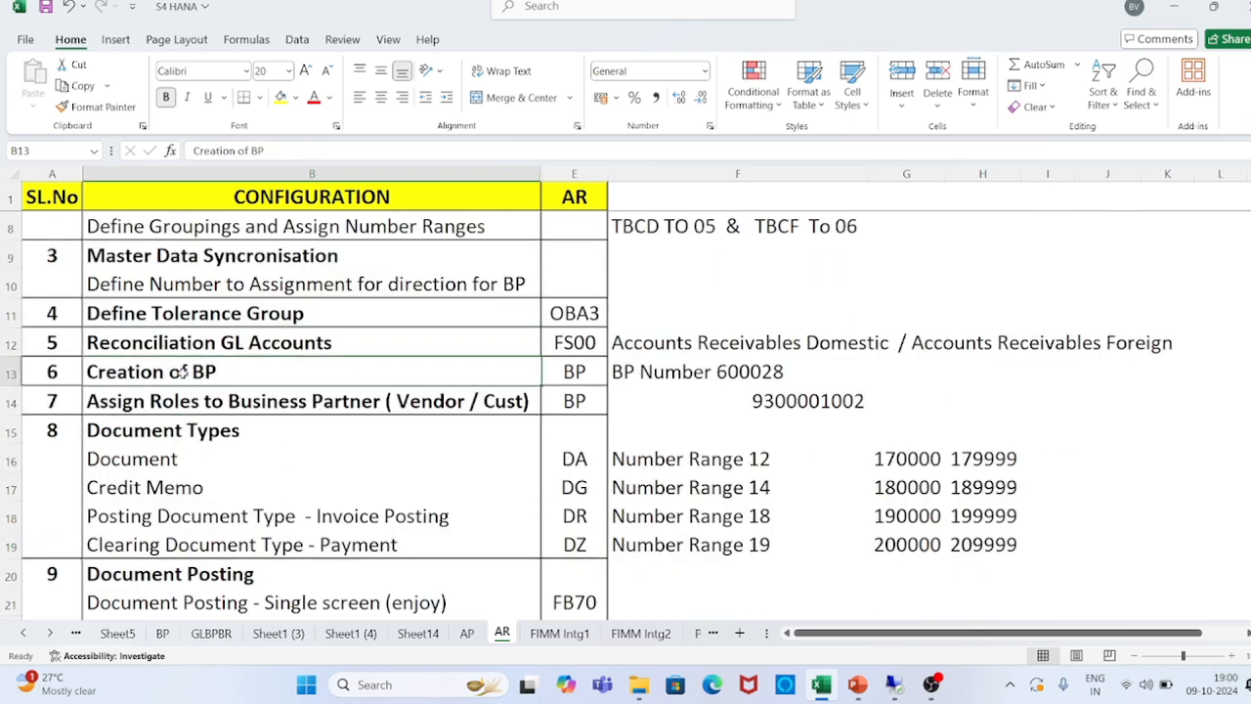
{"action": "left_click", "coordinate": [215, 404]}
{"action": "left_click", "coordinate": [190, 362]}
{"action": "left_click", "coordinate": [185, 432]}
Examine the transaction codes listed for Document Posting, Document clearing, Line Items Display and Balance Display in the AR sheet.
{"action": "scroll", "coordinate": [293, 466], "scroll_direction": "down", "scroll_amount": 1}
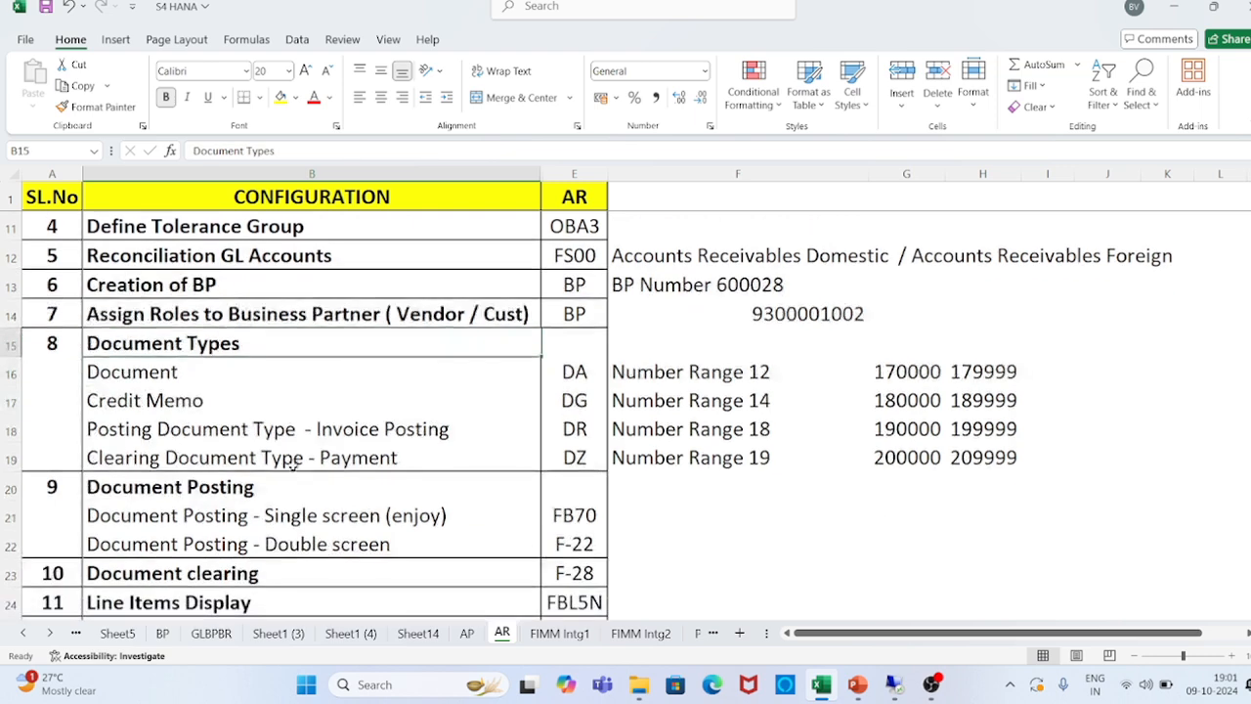
{"action": "scroll", "coordinate": [289, 522], "scroll_direction": "down", "scroll_amount": 1}
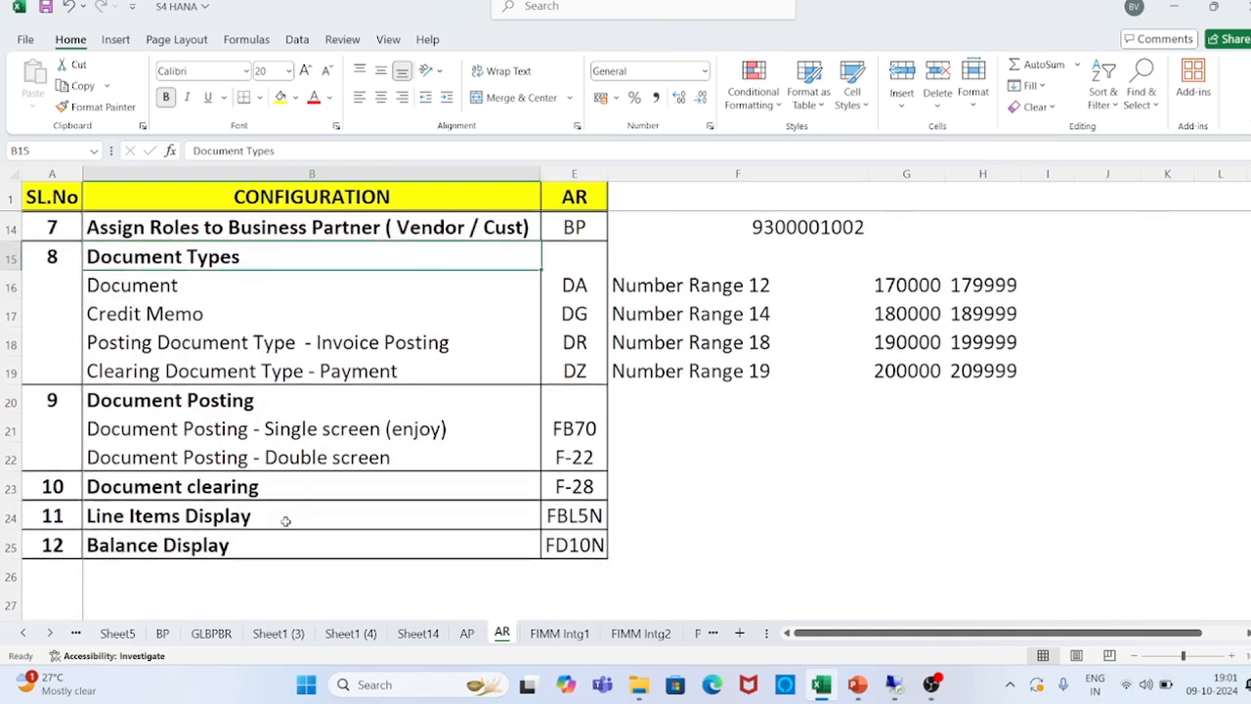
{"action": "left_click", "coordinate": [224, 404]}
{"action": "left_click", "coordinate": [559, 430]}
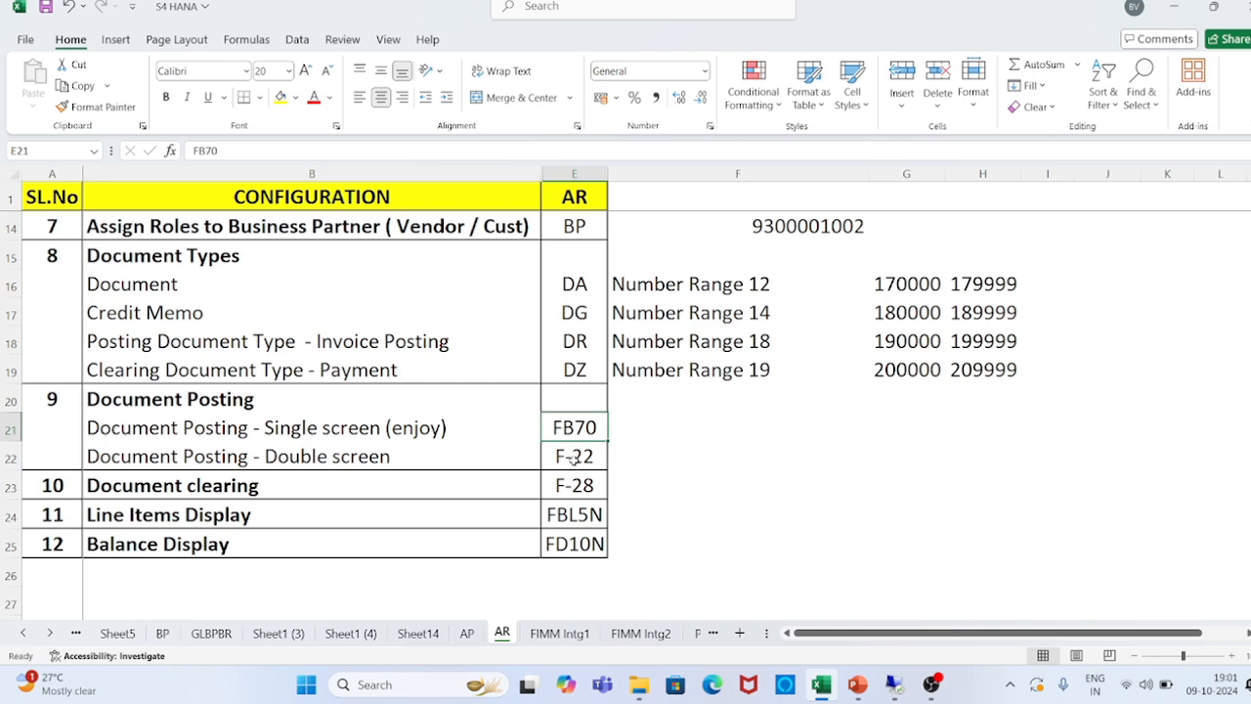
{"action": "left_click", "coordinate": [194, 489]}
{"action": "left_click", "coordinate": [584, 491]}
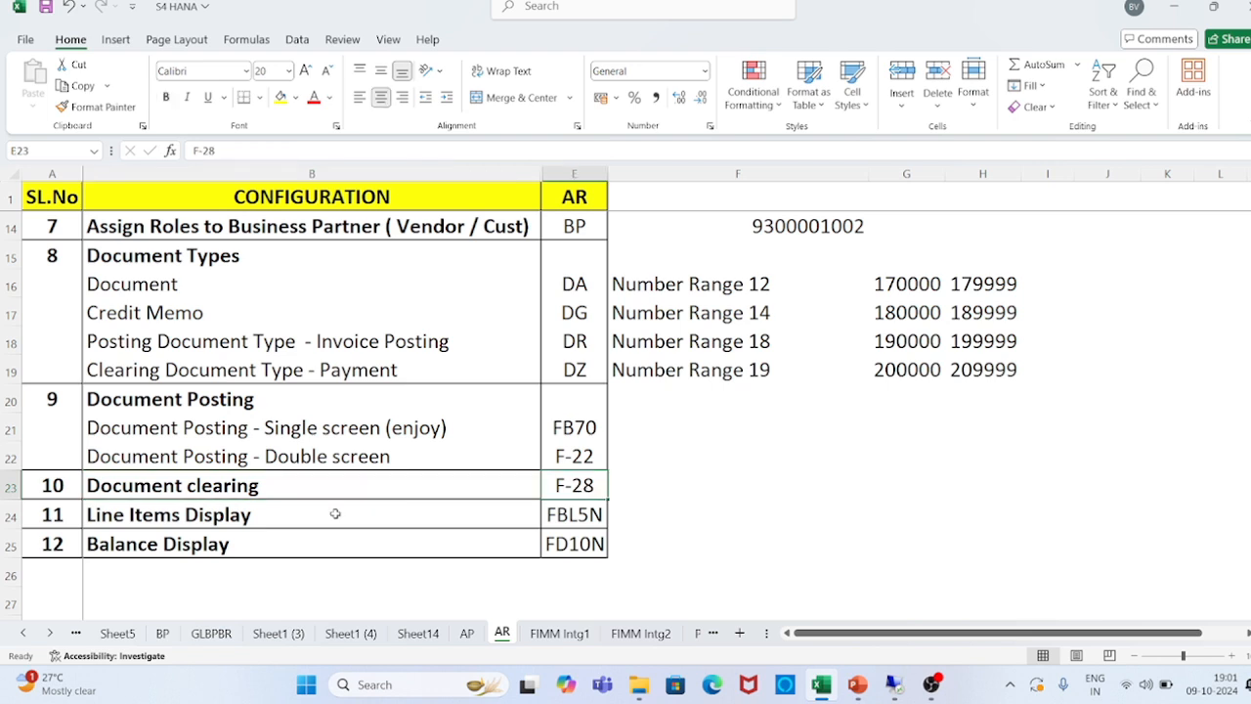
{"action": "left_click", "coordinate": [215, 515]}
{"action": "left_click", "coordinate": [583, 516]}
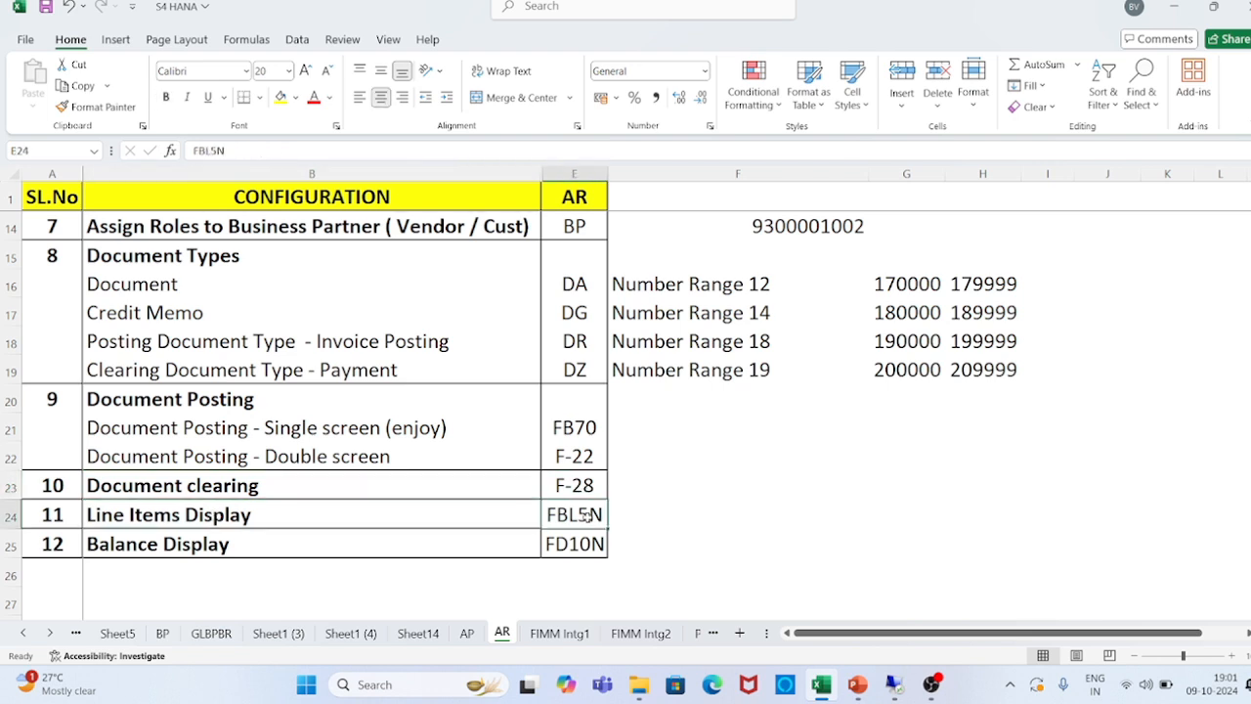
{"action": "left_click", "coordinate": [174, 544]}
{"action": "left_click", "coordinate": [584, 545]}
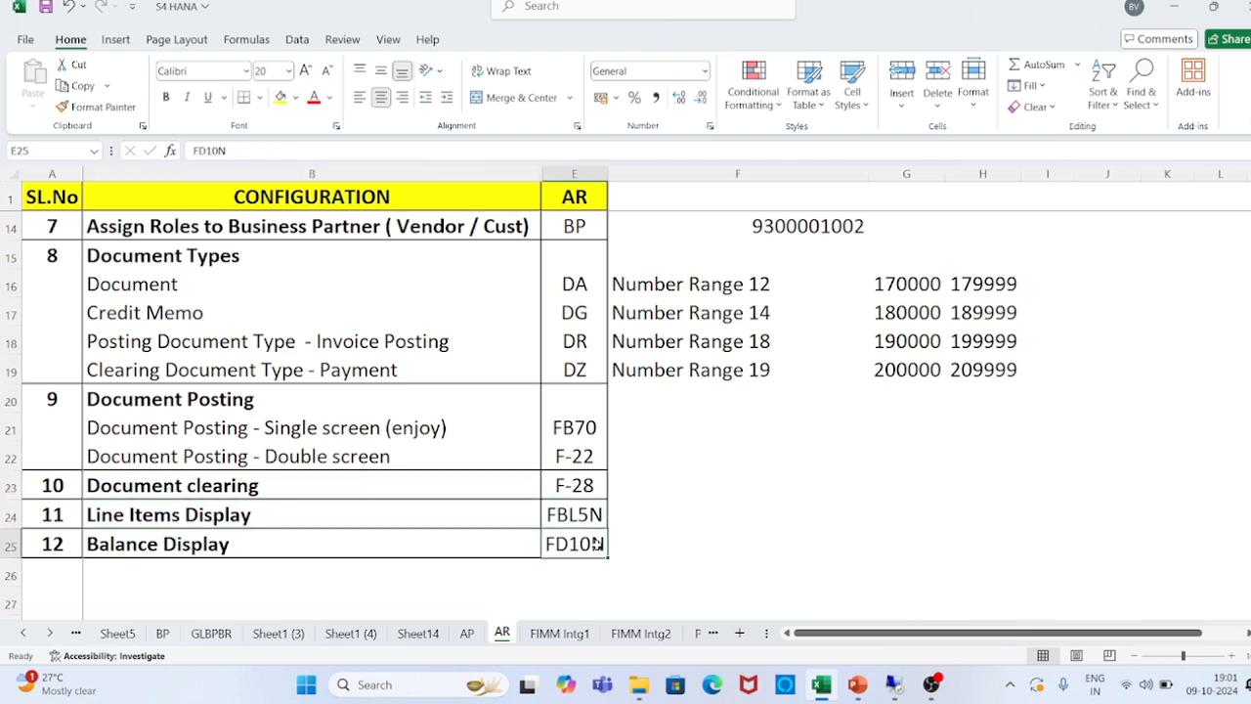